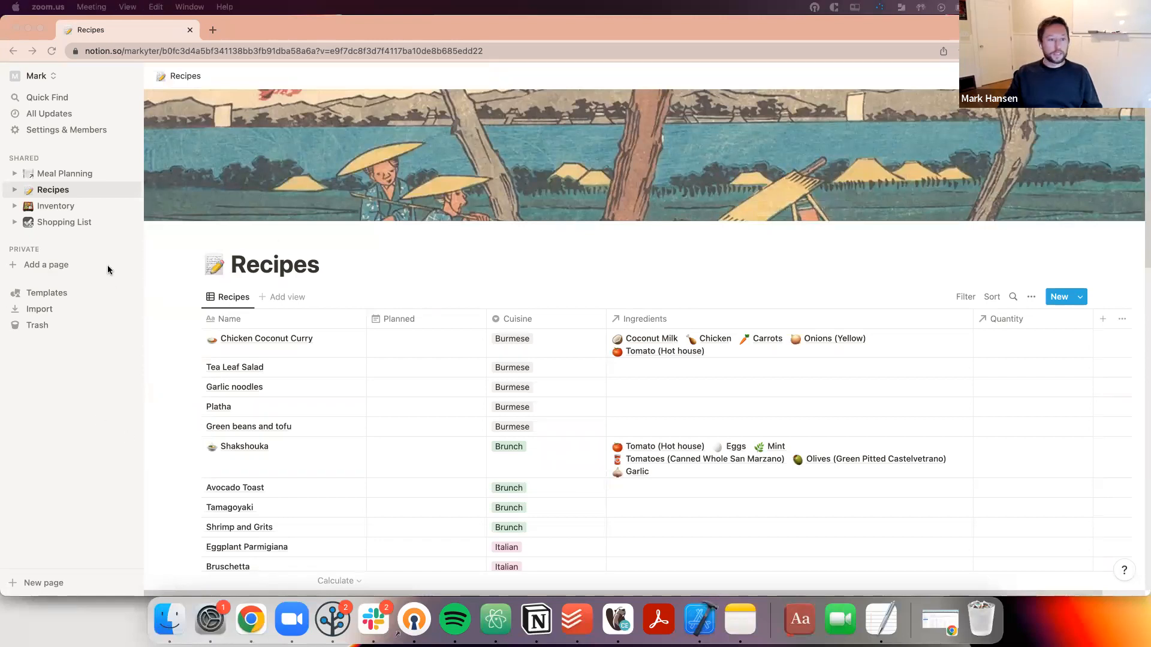
# Look over the Recipes table, including its Planned, Cuisine, Ingredients and Quantity columns
pyautogui.click(159, 249)
pyautogui.scroll(-2, 173, 357)
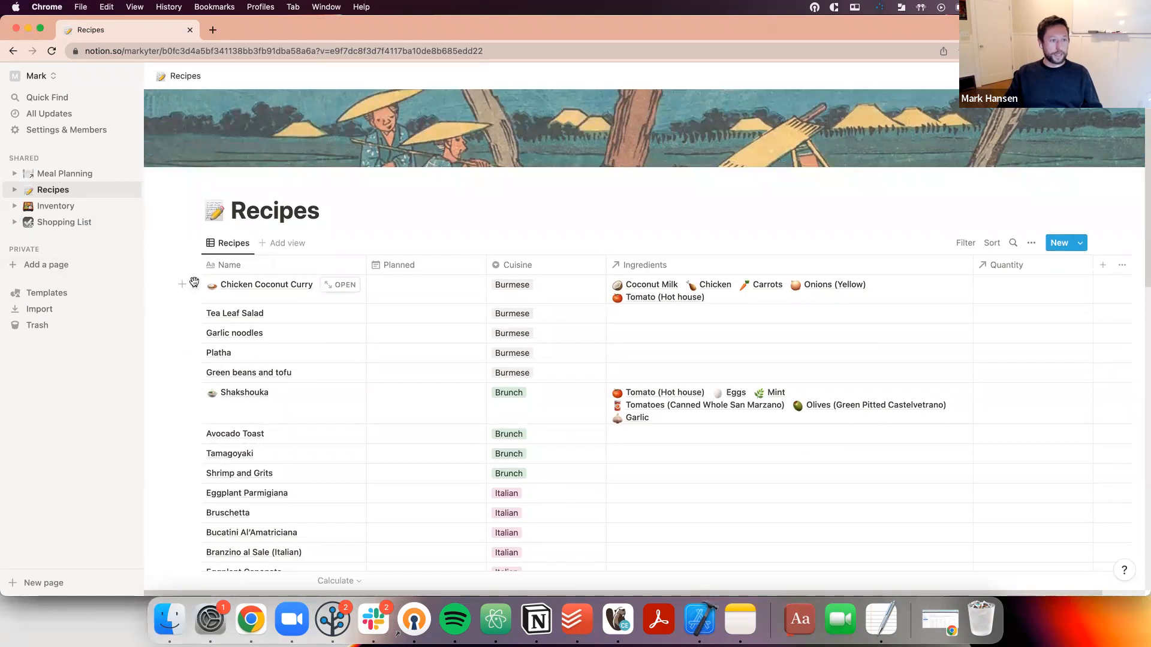
pyautogui.scroll(-1, 557, 342)
pyautogui.scroll(-3, 557, 342)
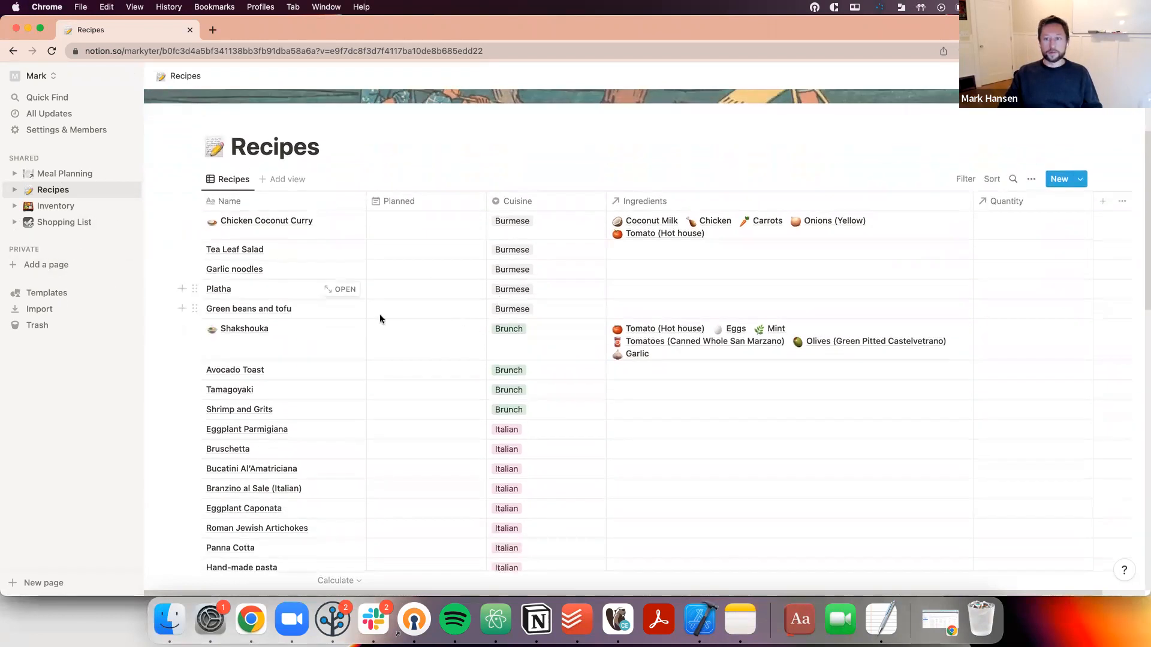
pyautogui.scroll(1, 320, 276)
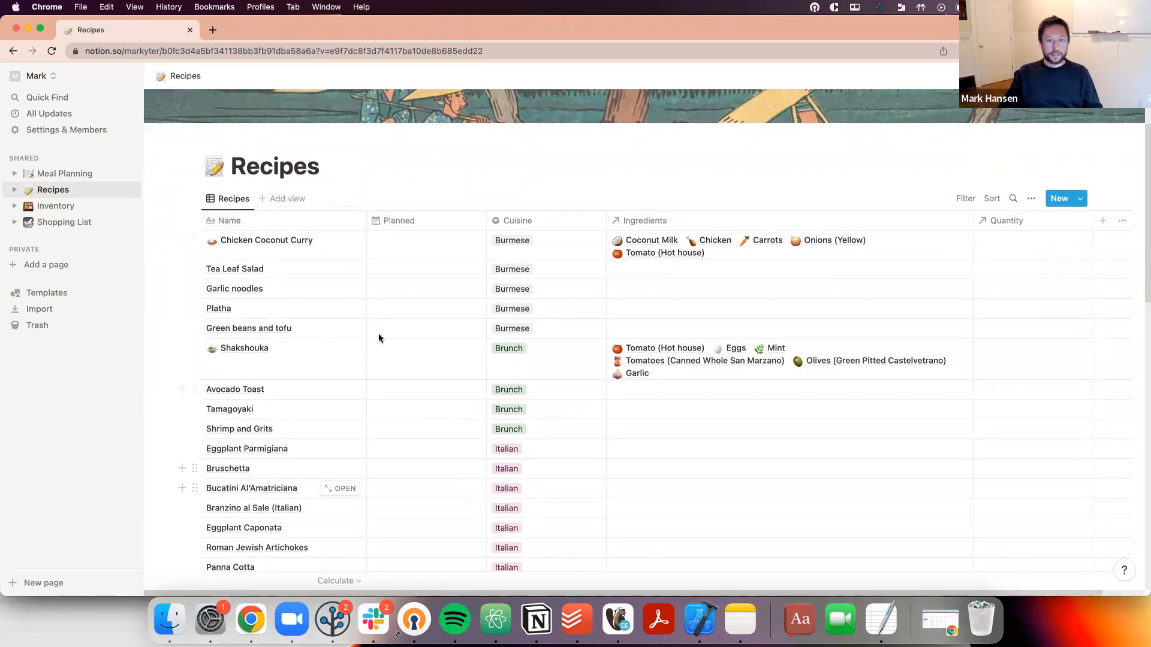
pyautogui.scroll(5, 371, 331)
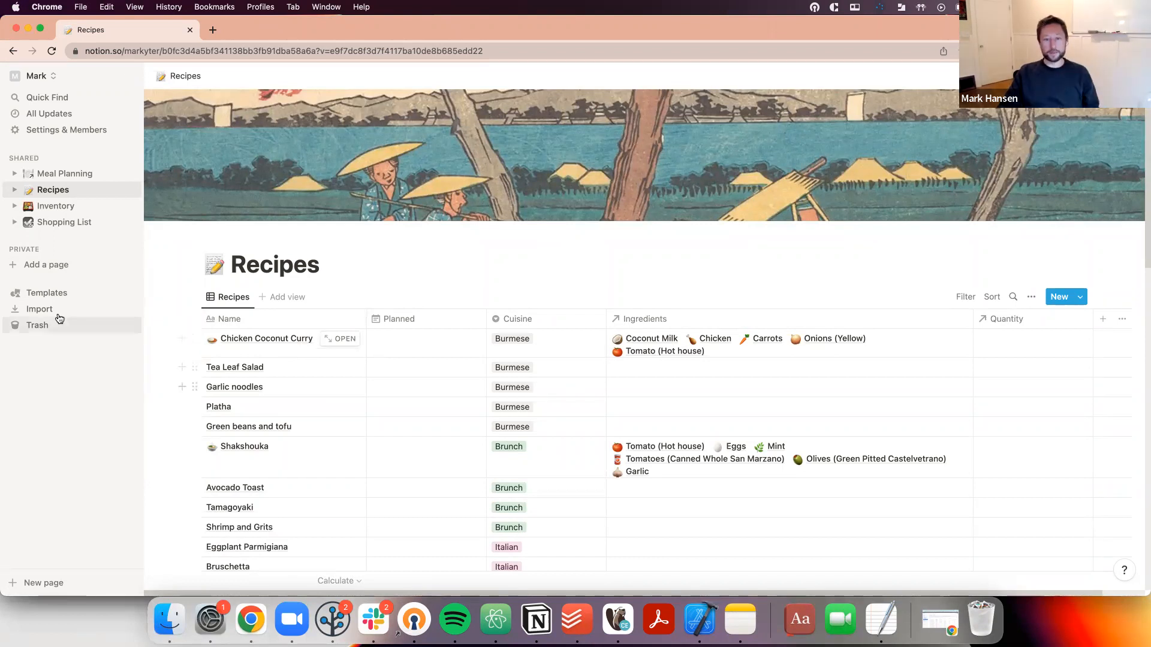
# Review the Inventory database and the Shopping List's To Buy view
pyautogui.click(56, 210)
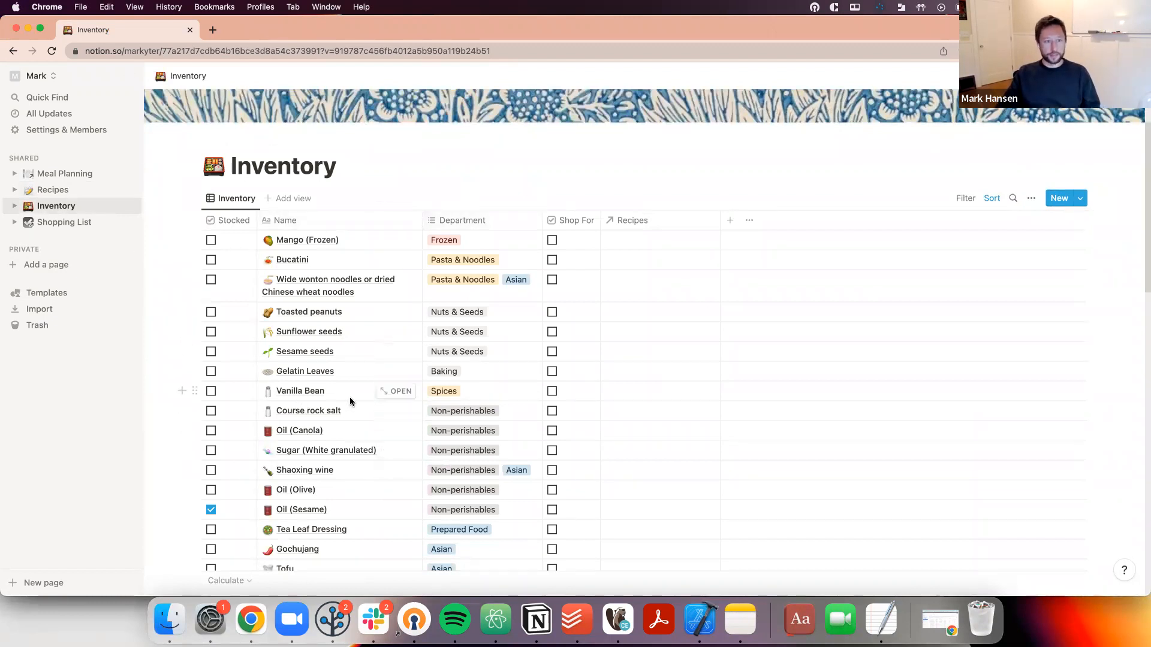
pyautogui.scroll(3, 479, 336)
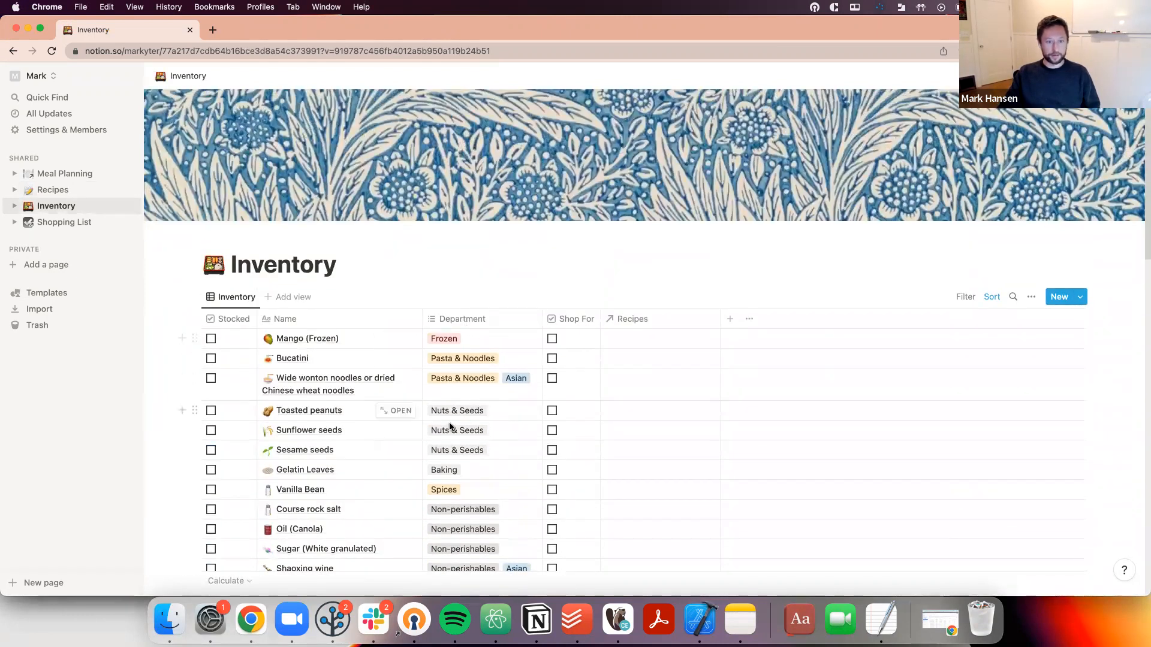
pyautogui.click(60, 222)
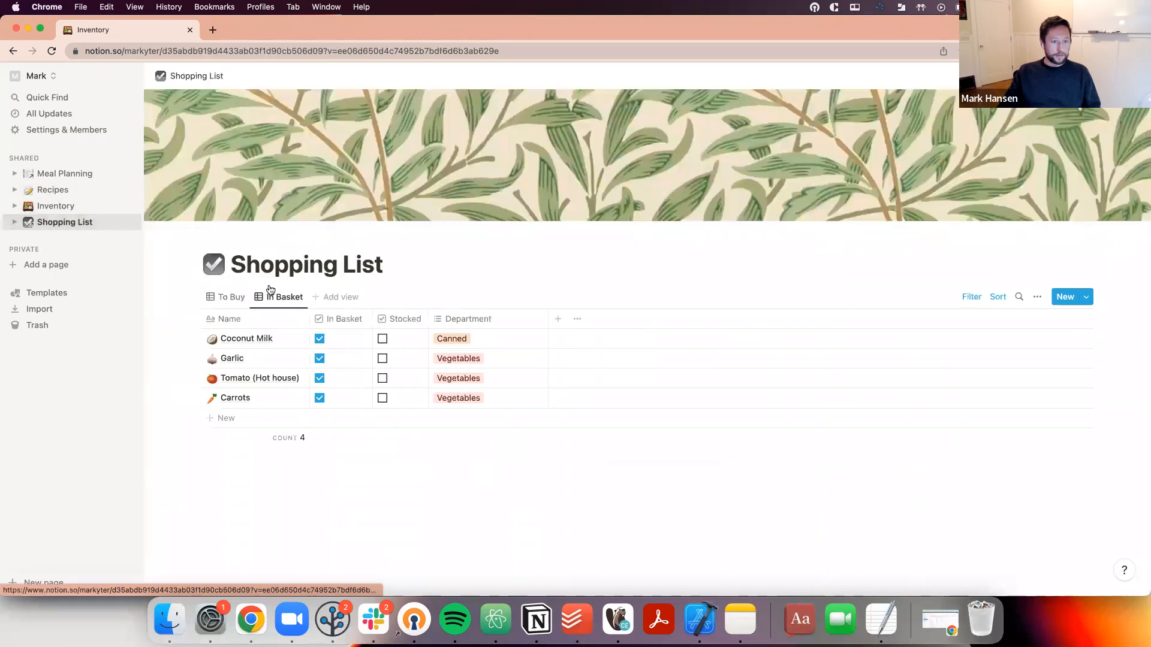
pyautogui.click(226, 295)
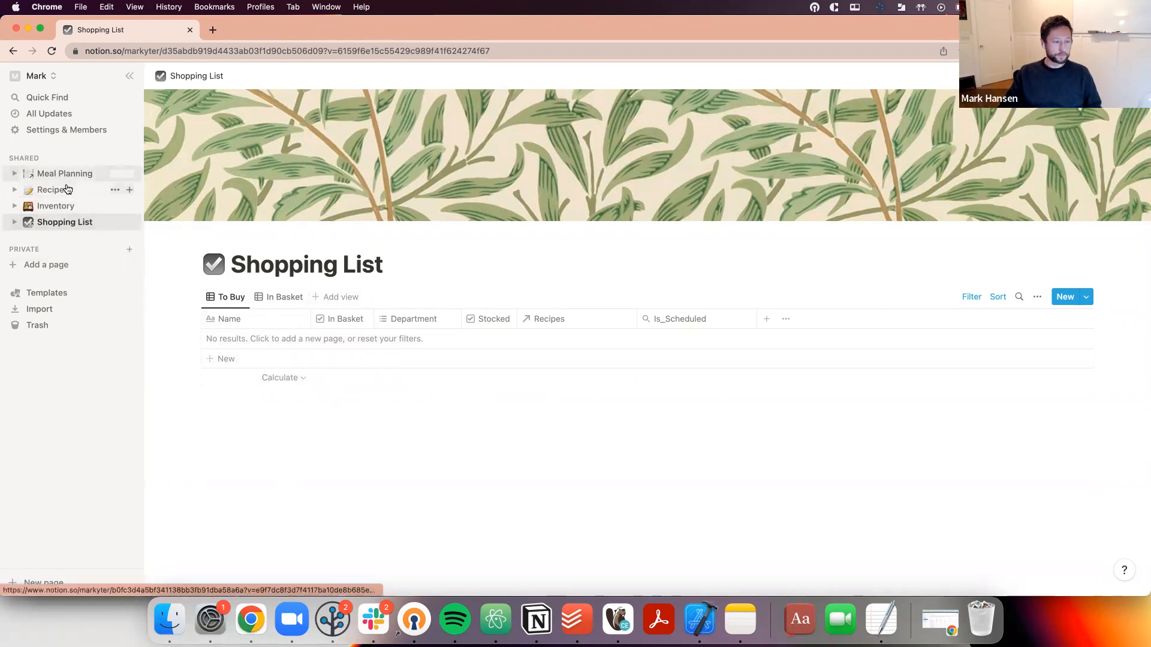
# Skim the whole Recipes list from beginning to end
pyautogui.click(67, 189)
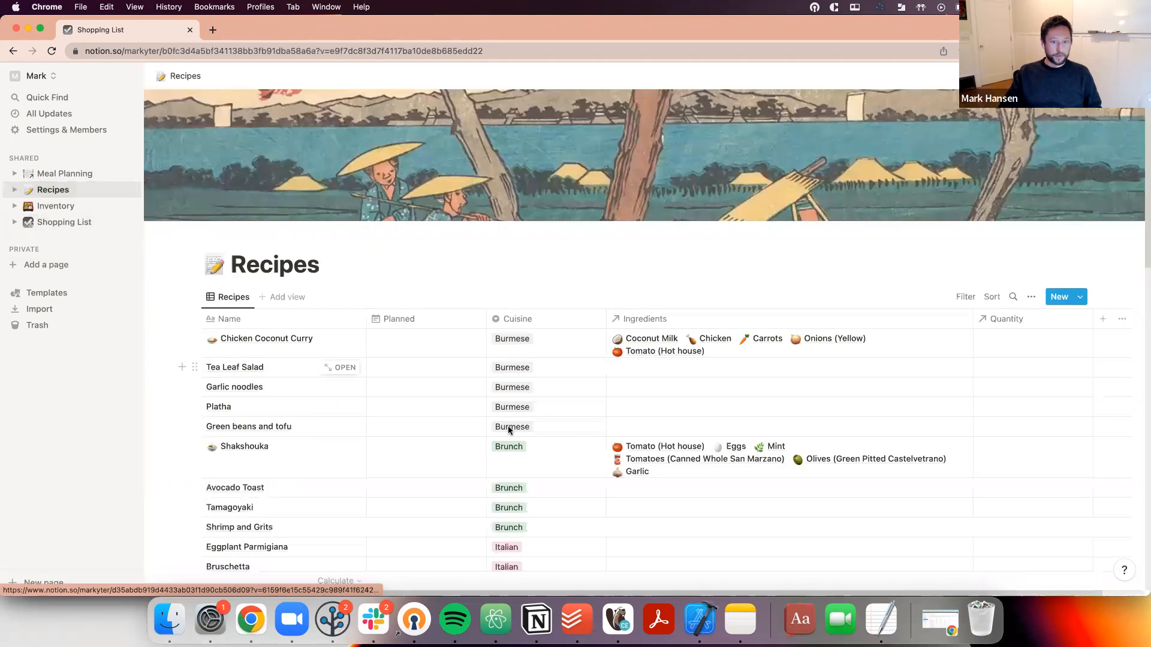
pyautogui.scroll(-10, 510, 423)
pyautogui.scroll(-10, 514, 426)
pyautogui.scroll(20, 514, 426)
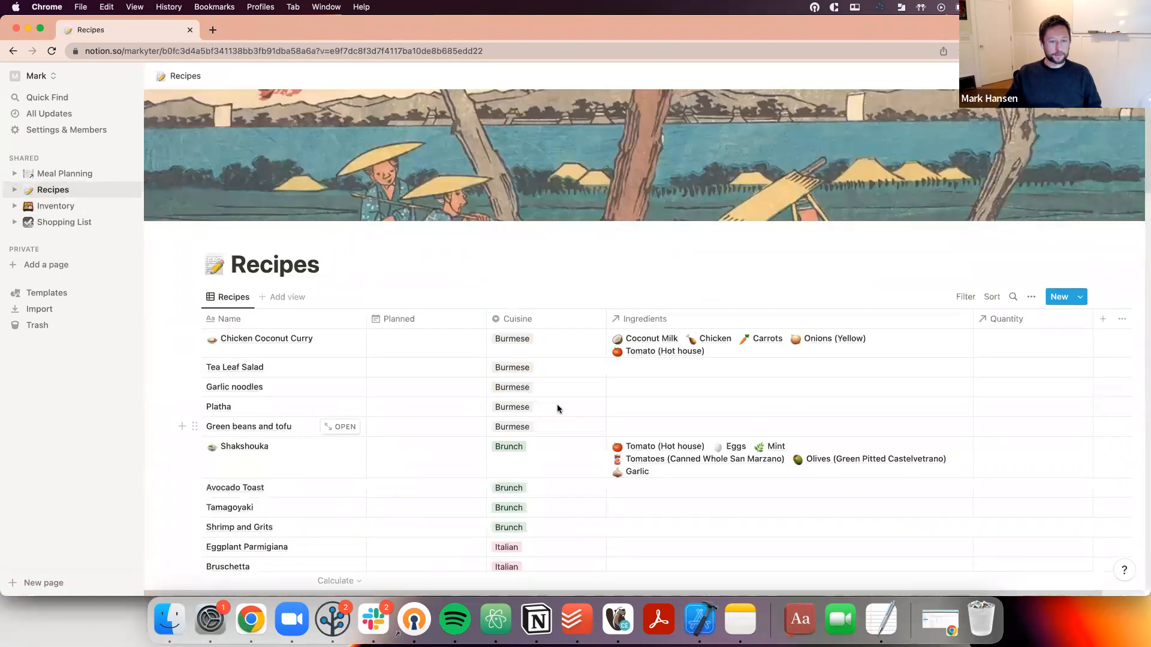
# Clear the In Basket checkbox for every item in the Shopping List's In Basket view, and return to the To Buy view
pyautogui.click(63, 174)
pyautogui.click(57, 219)
pyautogui.click(282, 297)
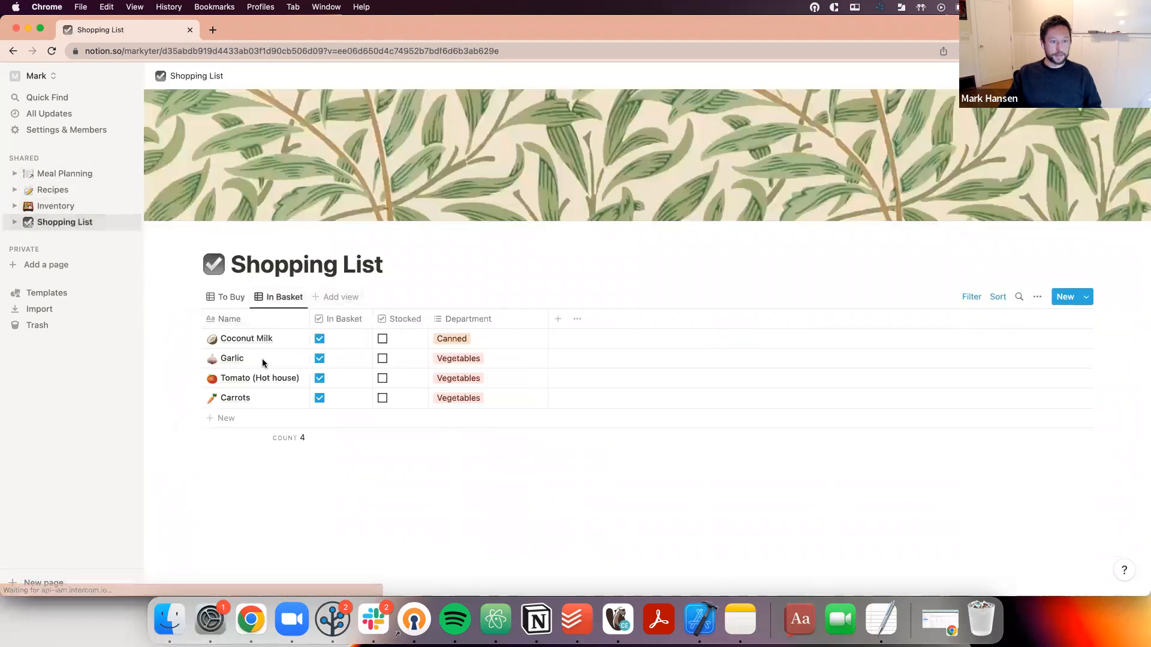
pyautogui.click(319, 339)
pyautogui.click(319, 356)
pyautogui.click(319, 358)
pyautogui.click(318, 338)
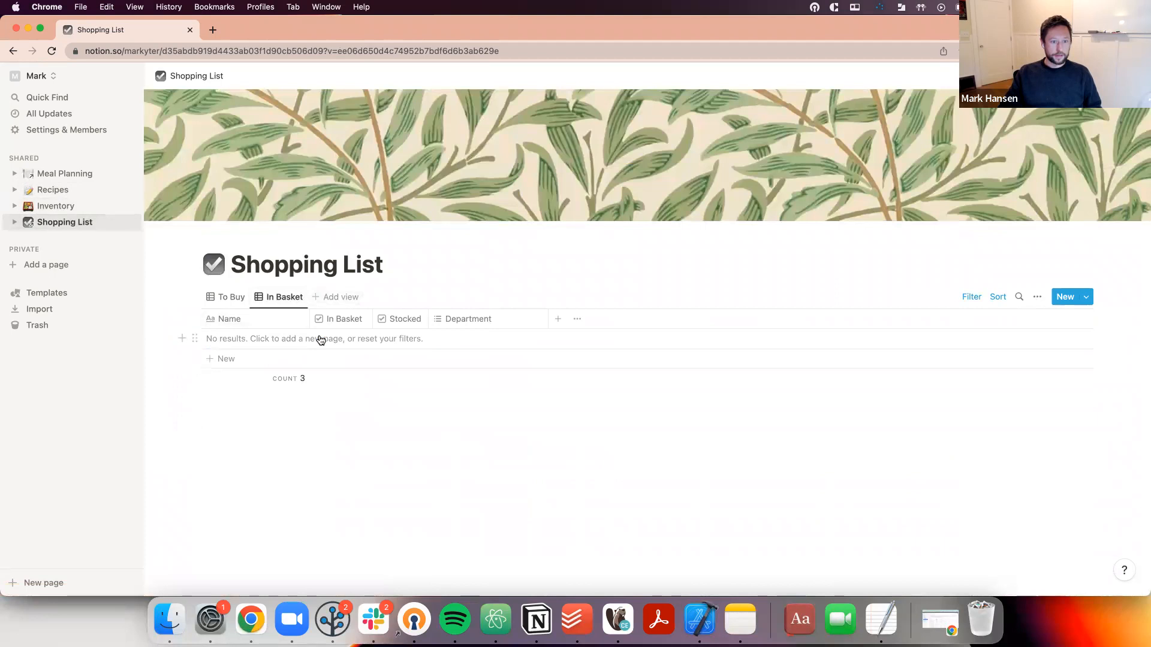
pyautogui.click(226, 299)
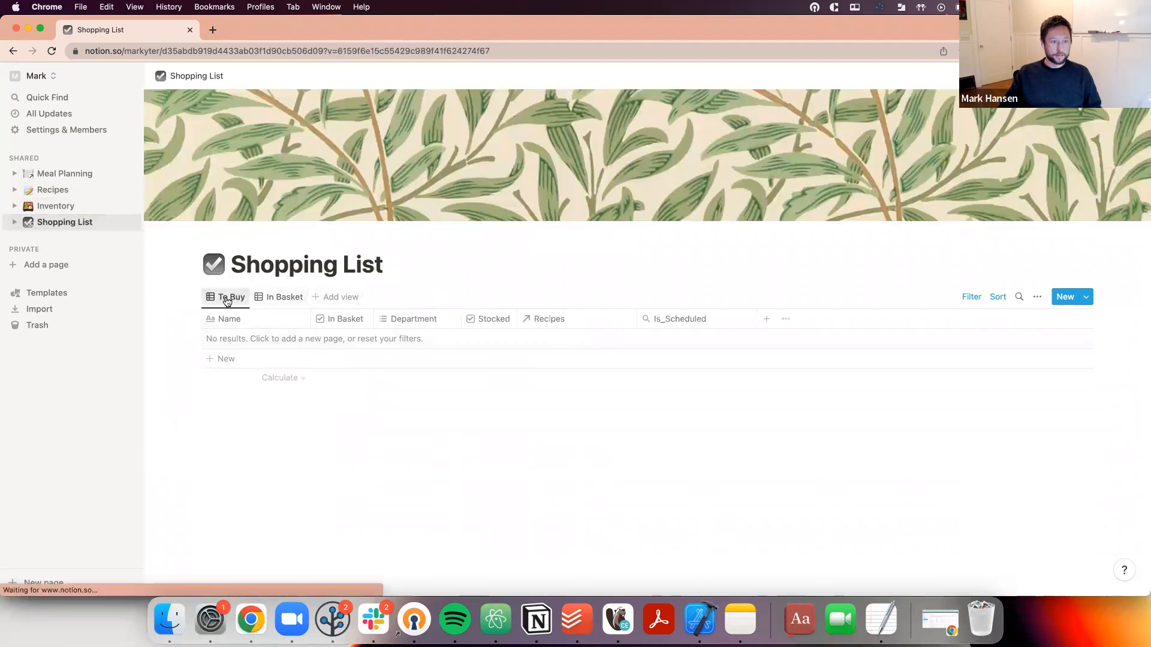
# Set the Planned date of the Chicken Coconut Curry recipe to July 2, 2022
pyautogui.click(63, 175)
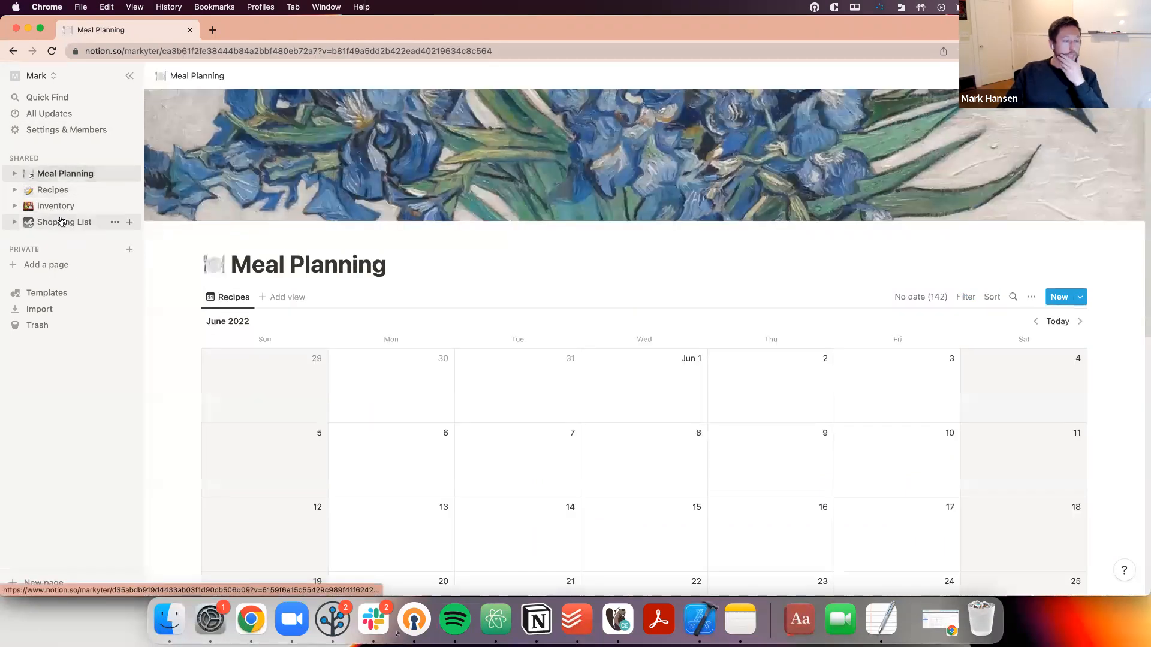
pyautogui.click(53, 190)
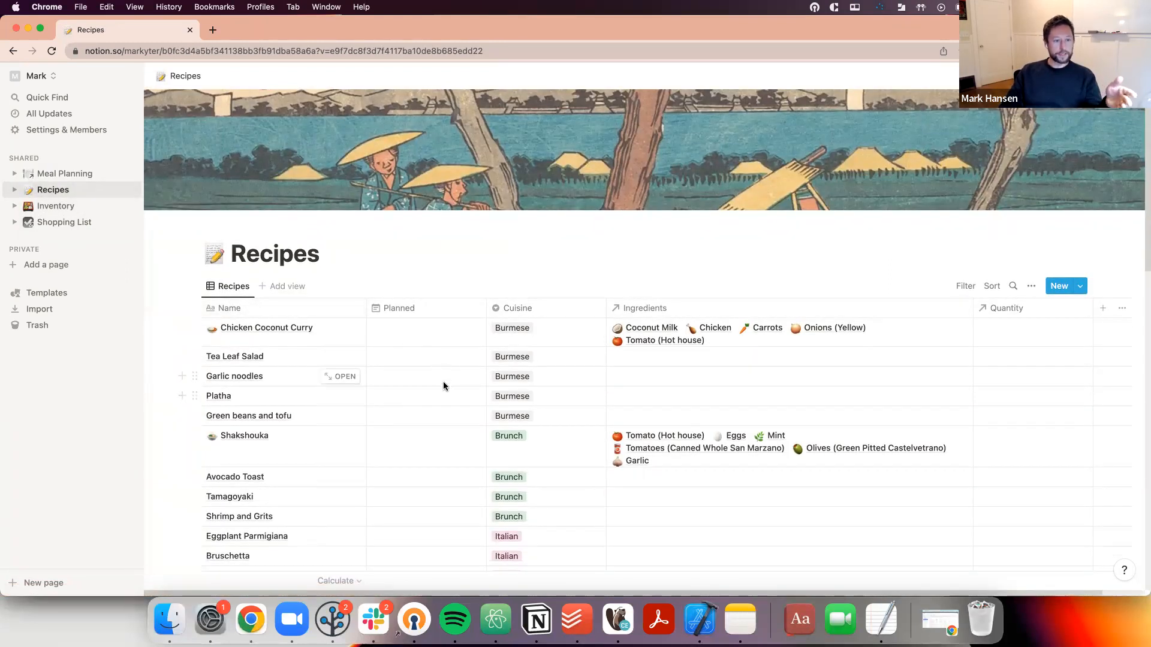
pyautogui.click(405, 335)
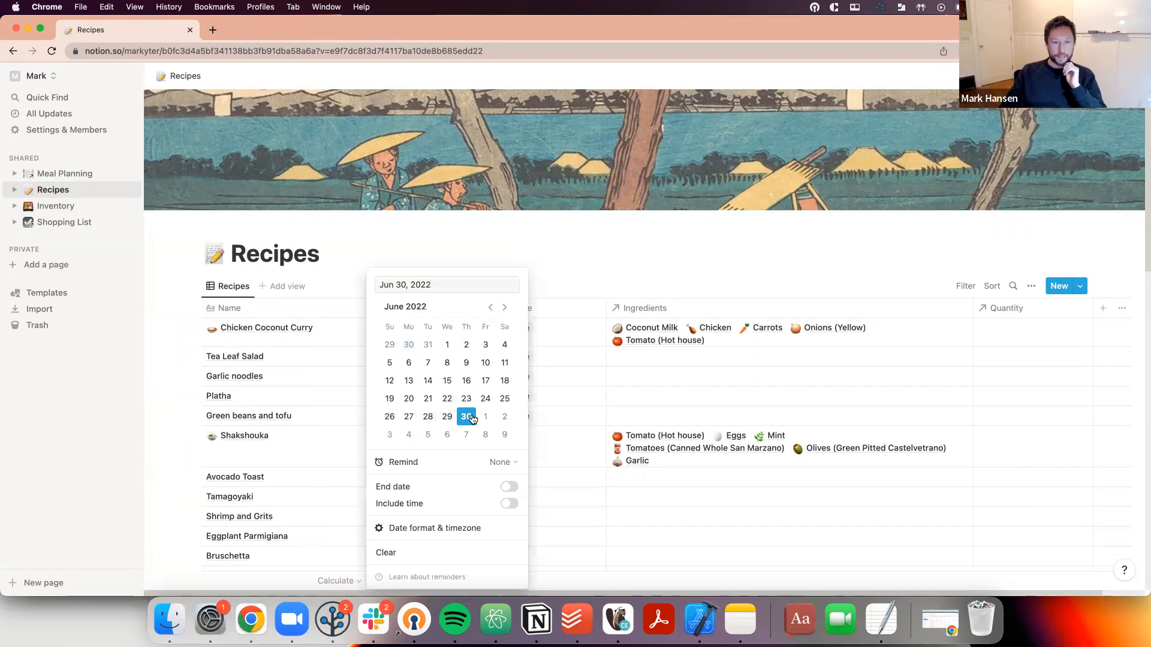
pyautogui.click(506, 416)
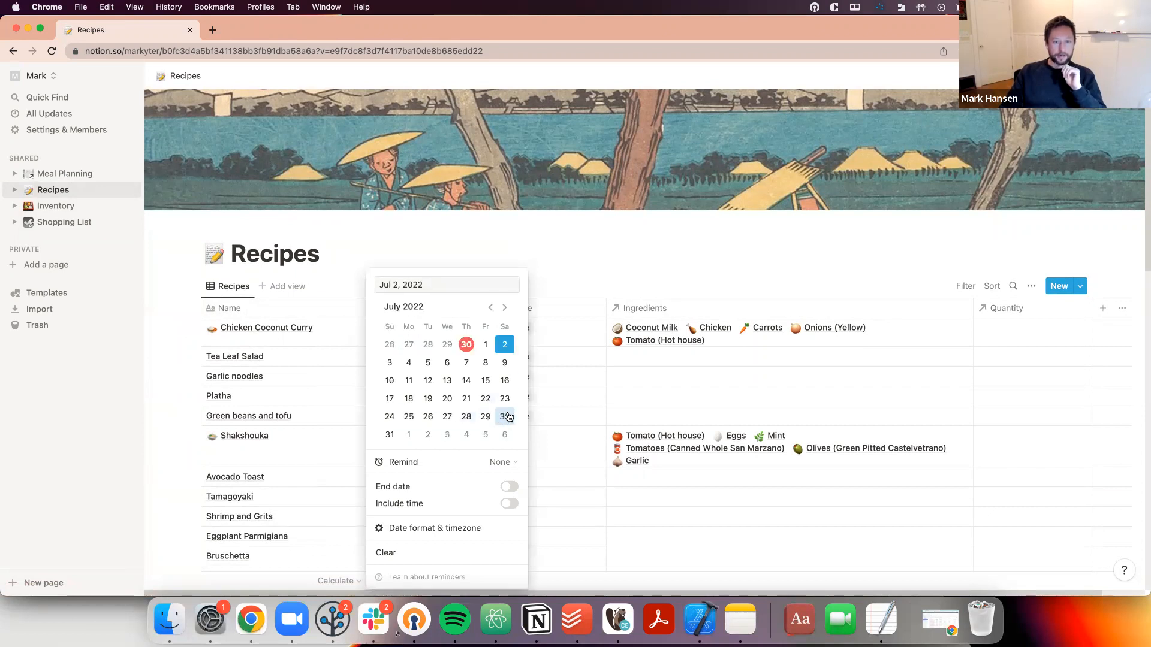
pyautogui.click(541, 273)
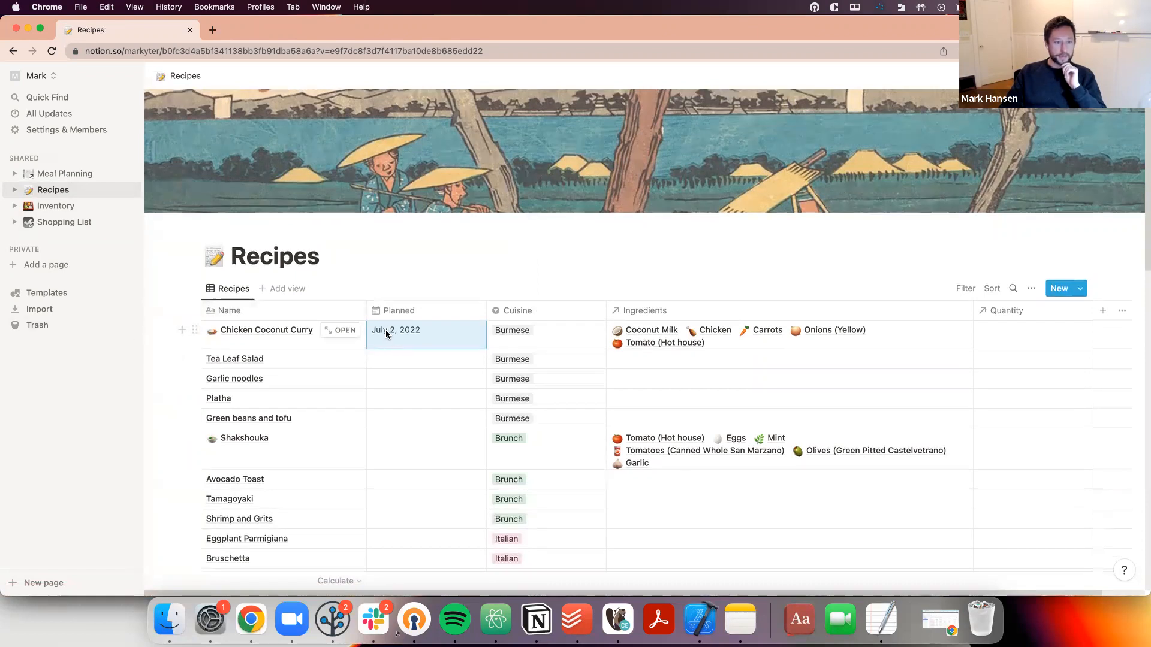
# Check the Meal Planning calendar for the newly scheduled Chicken Coconut Curry
pyautogui.click(48, 178)
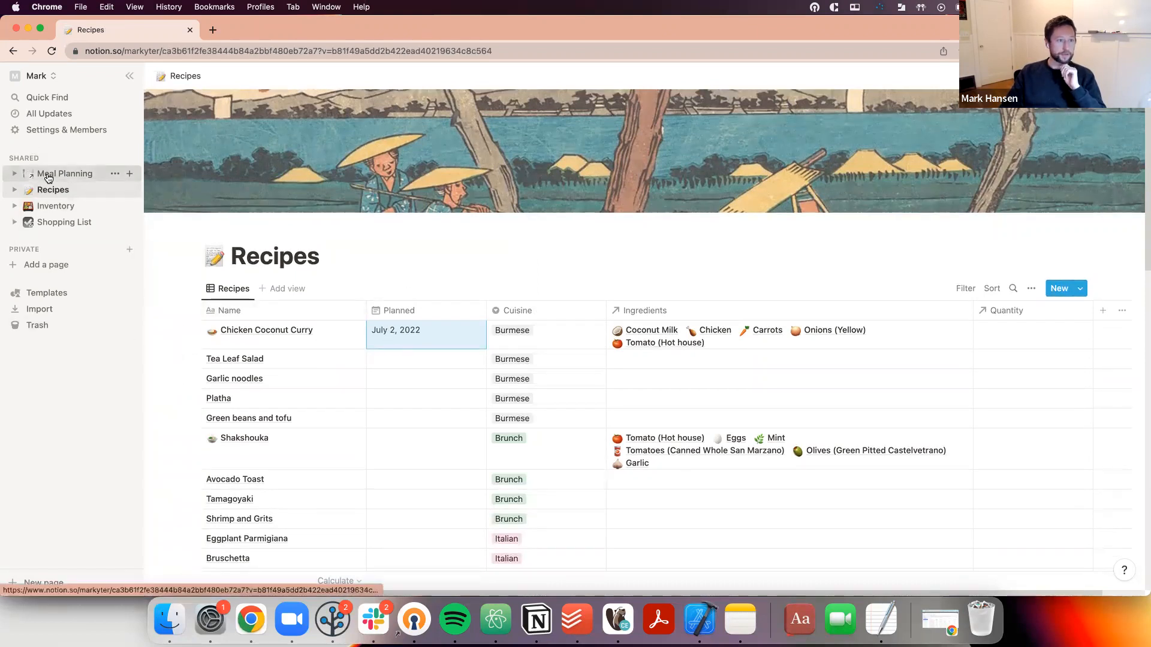
pyautogui.scroll(-5, 699, 441)
pyautogui.scroll(1, 690, 428)
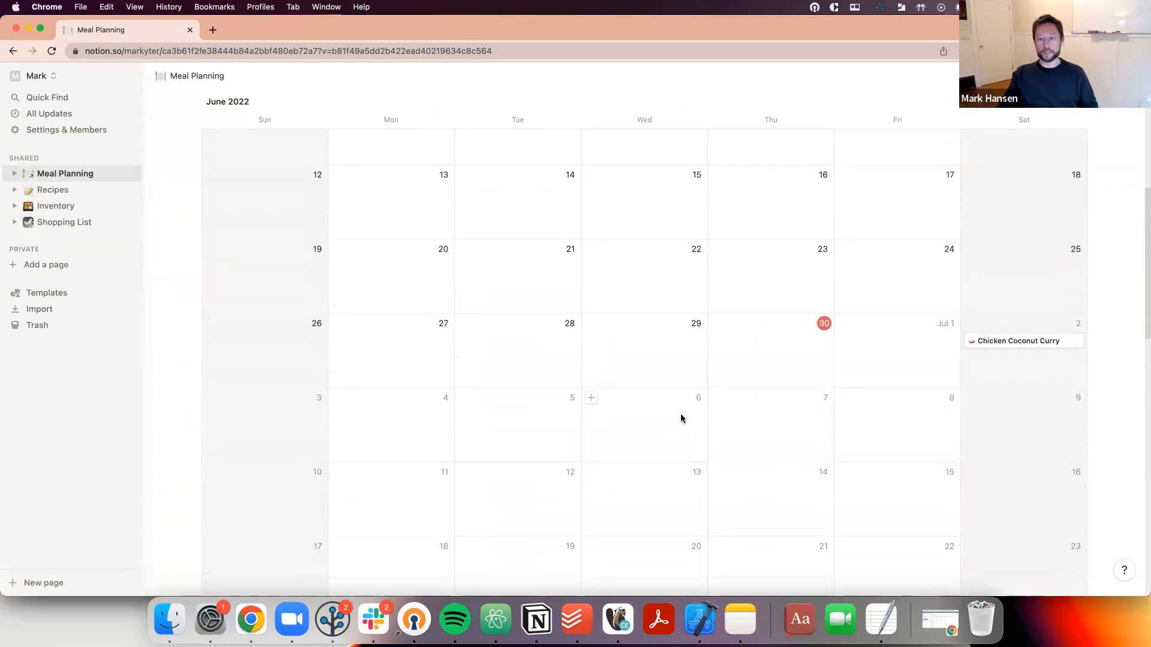
pyautogui.scroll(1, 681, 418)
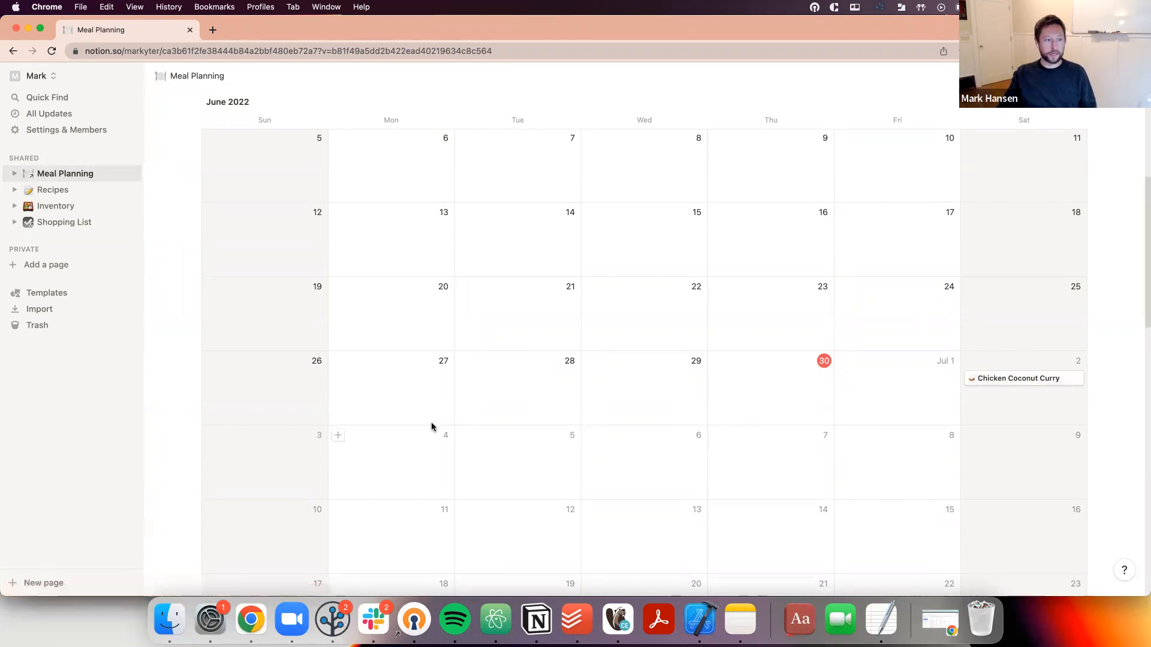
pyautogui.scroll(1, 442, 404)
# Mark Tomato (Hot house) and Carrots as In Basket in the Shopping List, and show the In Basket view
pyautogui.click(59, 221)
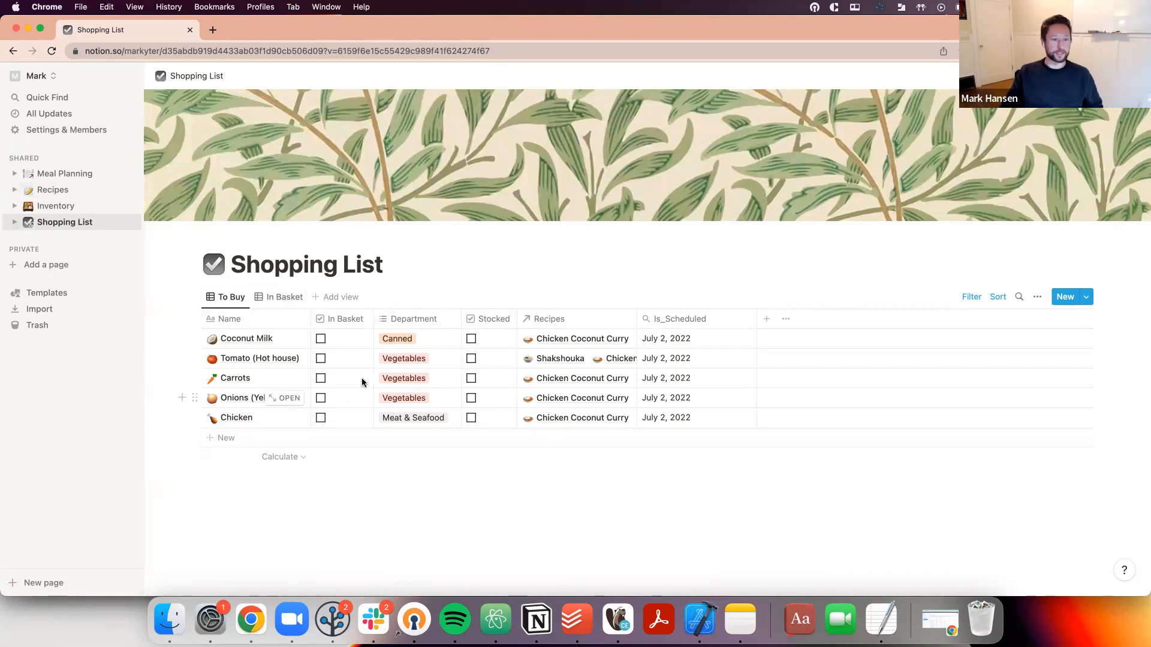
pyautogui.click(321, 358)
pyautogui.click(321, 357)
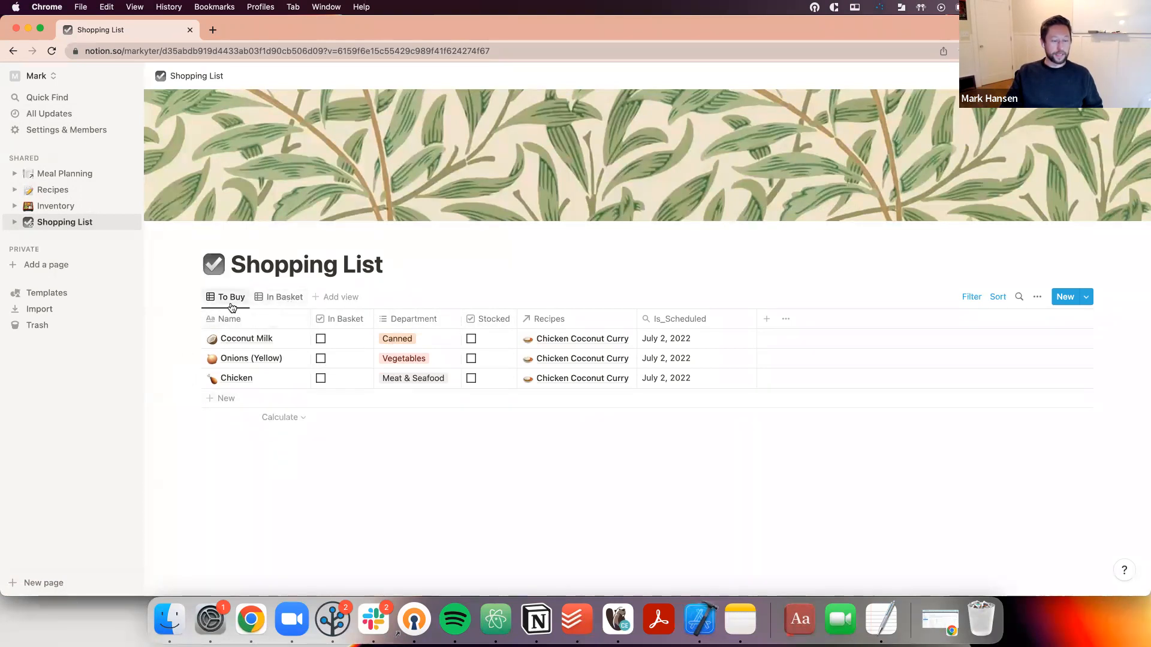
pyautogui.click(270, 297)
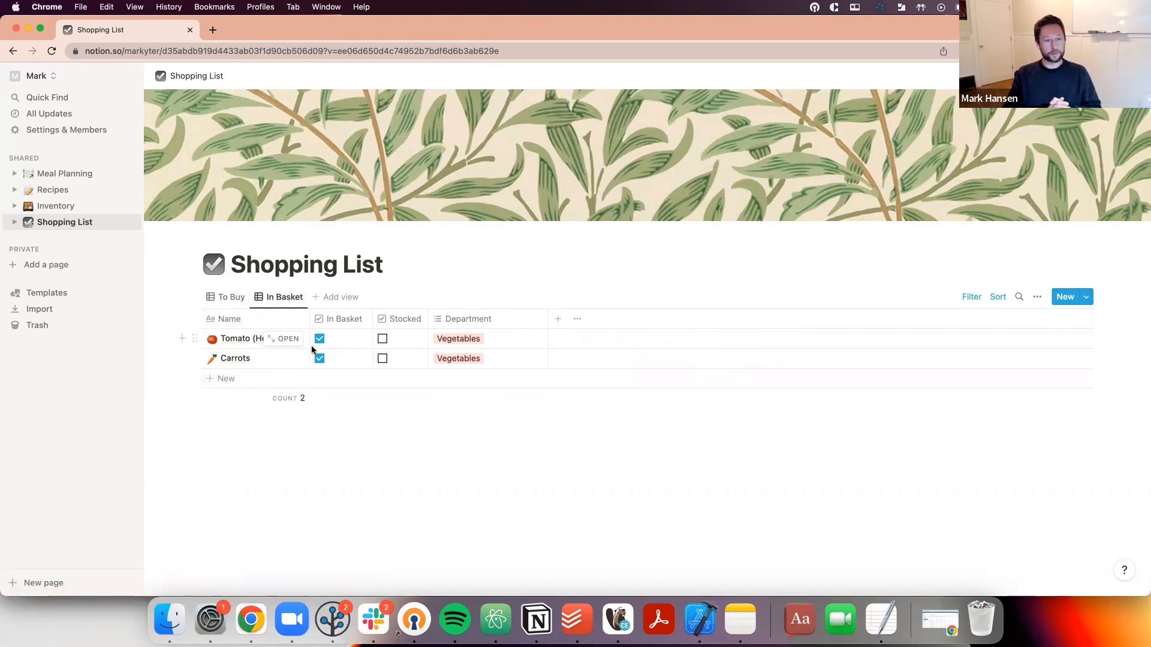
# Review the Recipes table, the Meal Planning calendar and the remaining To Buy items in the Shopping List
pyautogui.click(60, 191)
pyautogui.scroll(-3, 427, 402)
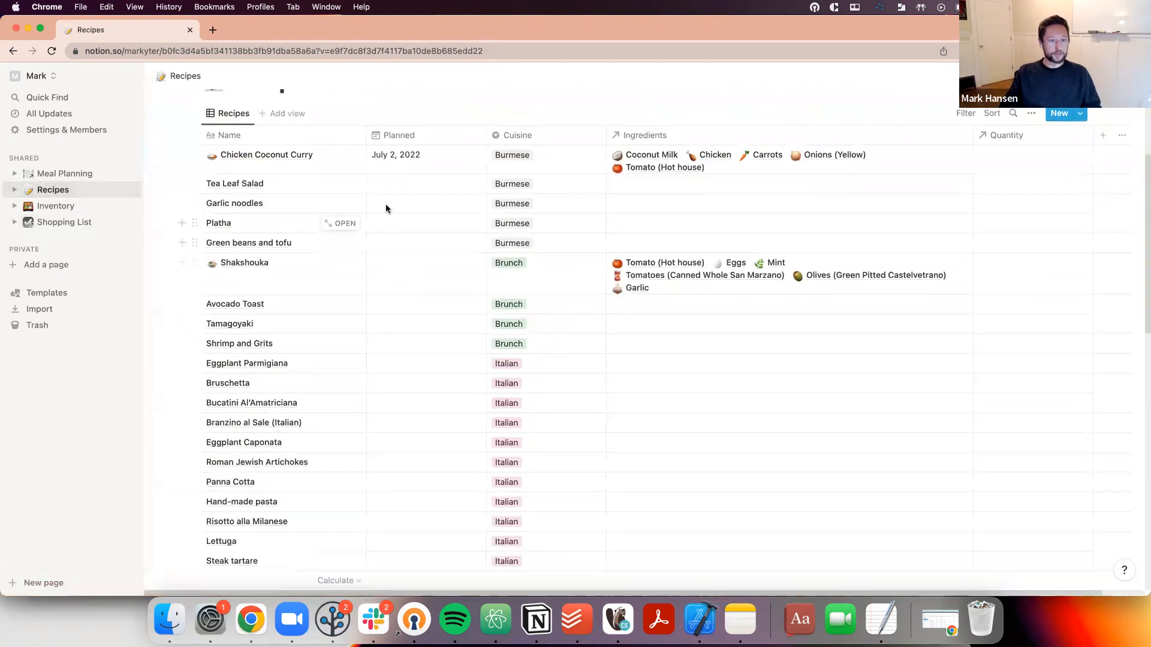
pyautogui.scroll(1, 436, 336)
pyautogui.scroll(1, 435, 338)
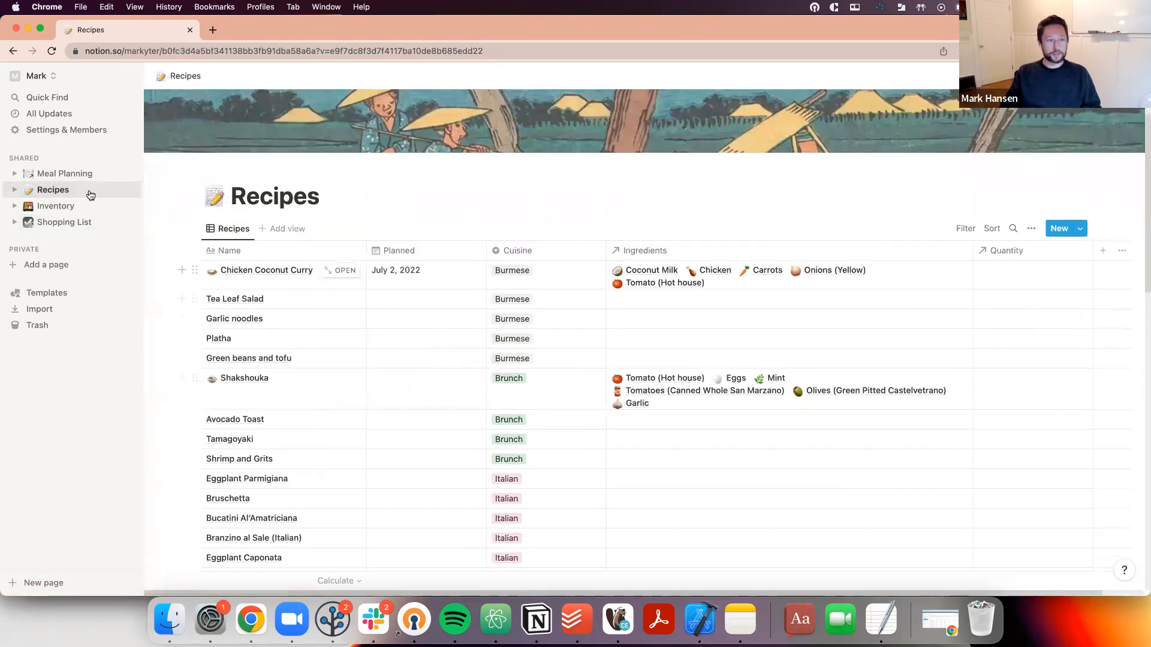
pyautogui.click(59, 173)
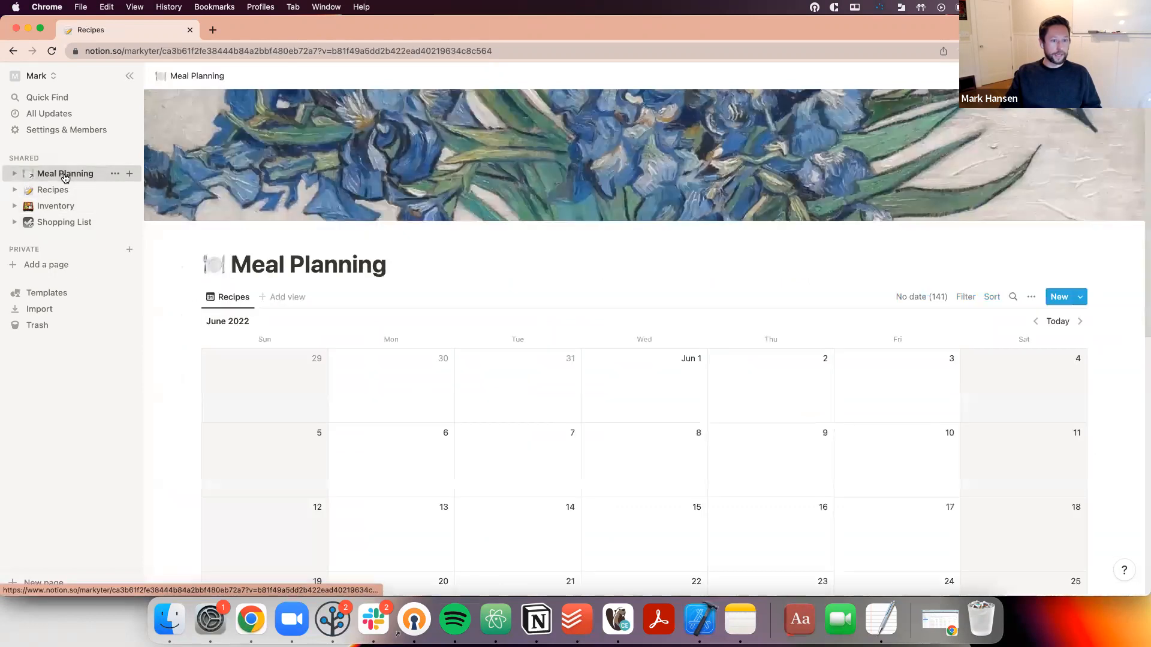
pyautogui.scroll(-5, 647, 345)
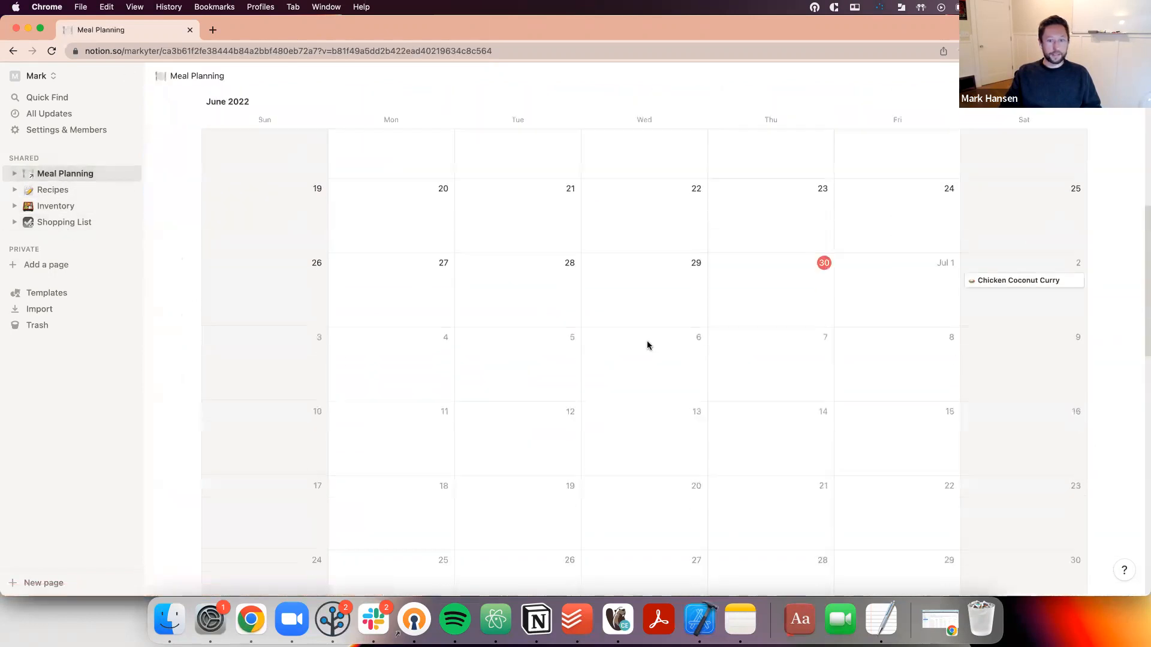
pyautogui.click(64, 222)
pyautogui.click(231, 297)
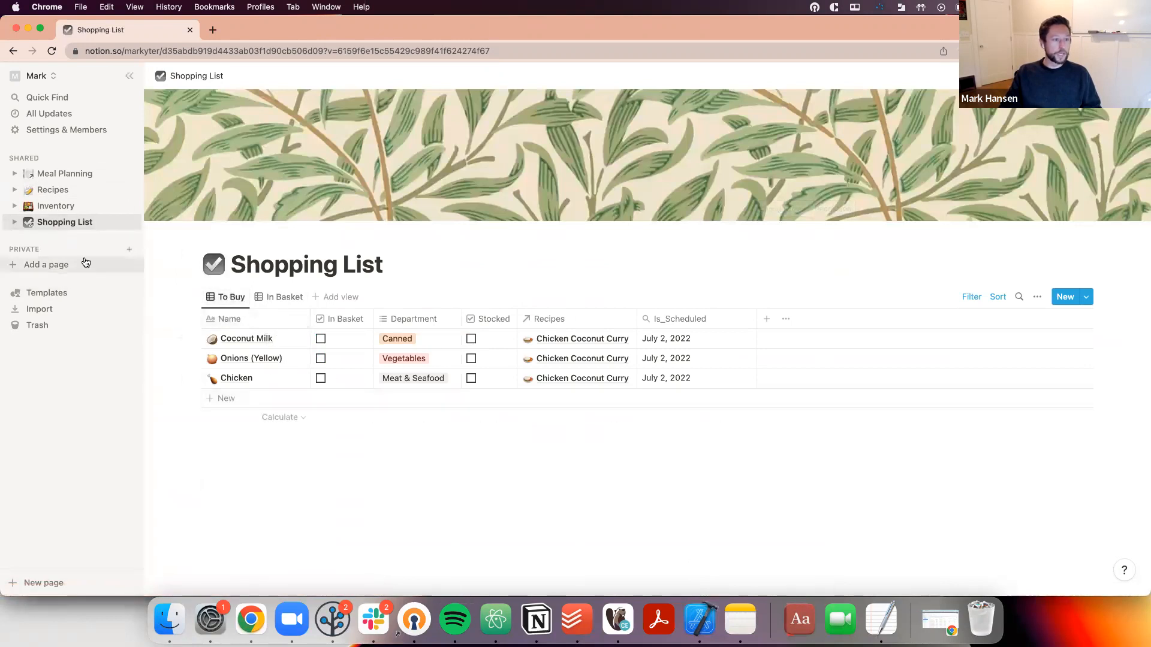
# Create a private page with a new table database titled "Inventory (test3)"
pyautogui.click(131, 251)
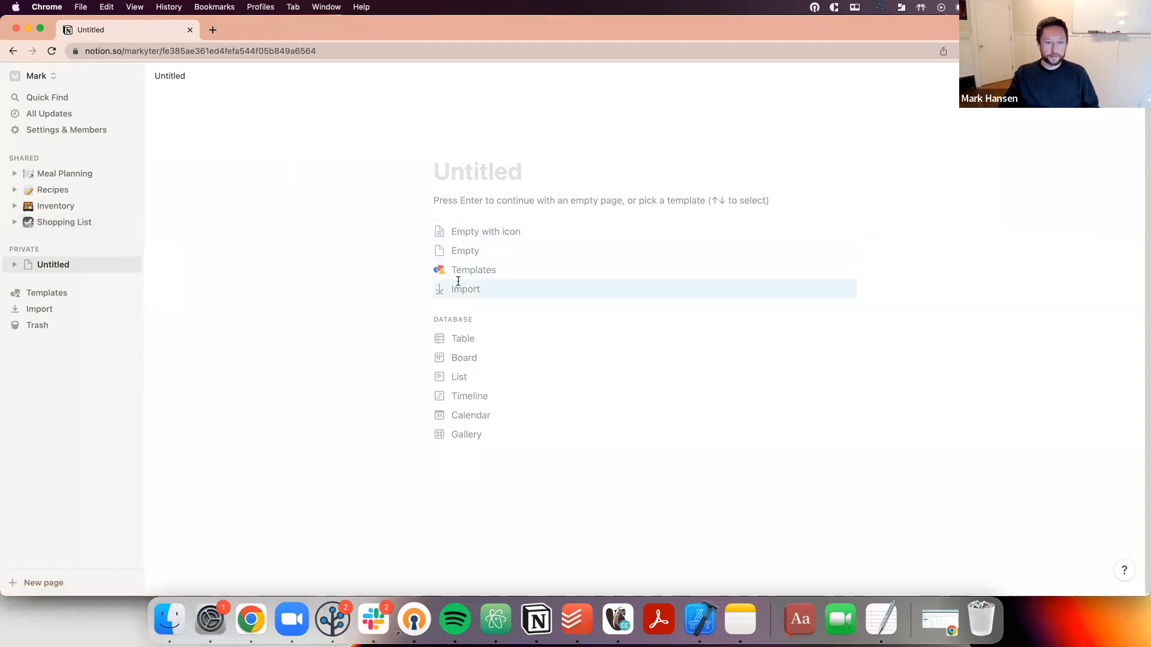
pyautogui.click(480, 345)
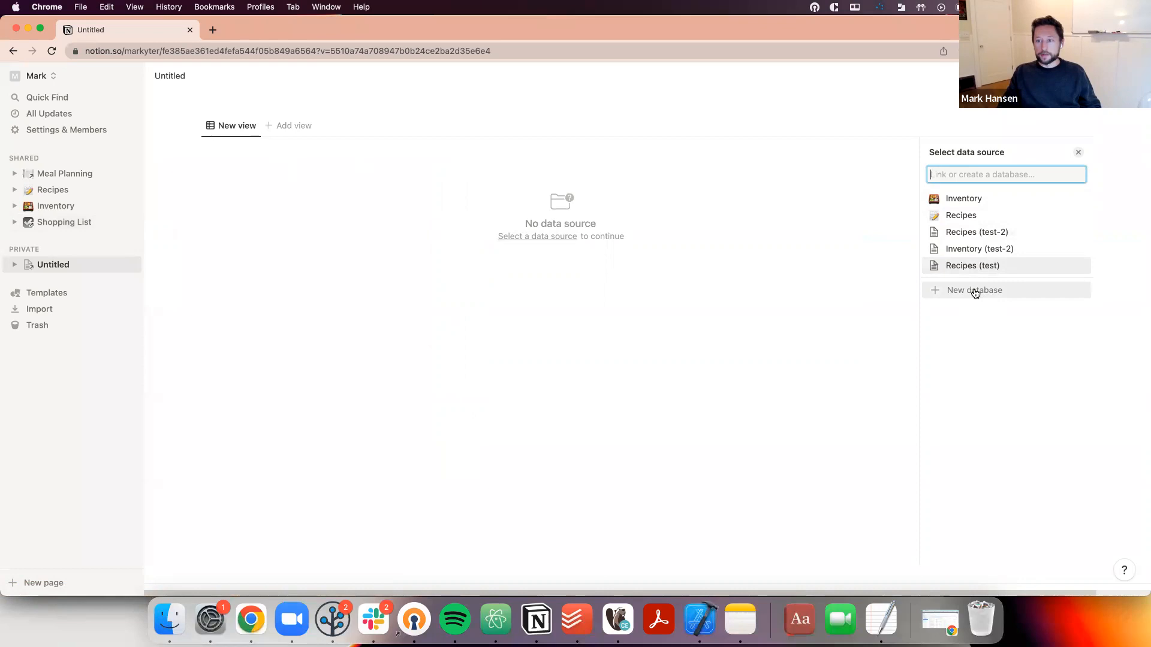
pyautogui.click(975, 292)
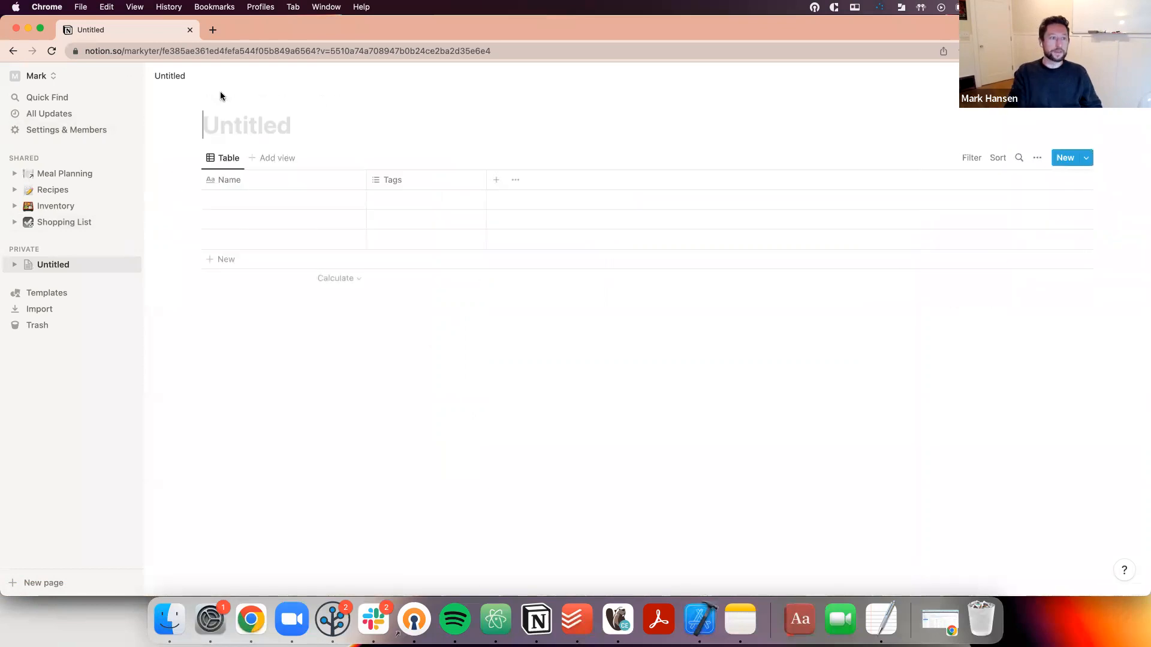
pyautogui.write('Inventory')
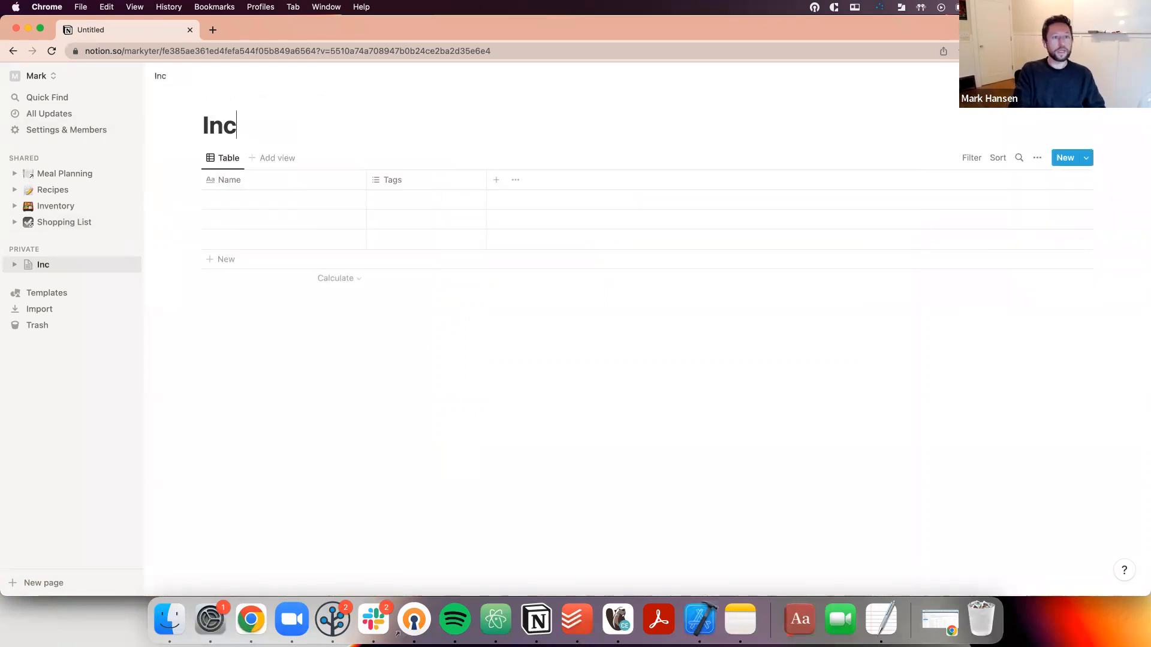
pyautogui.write(' (test3')
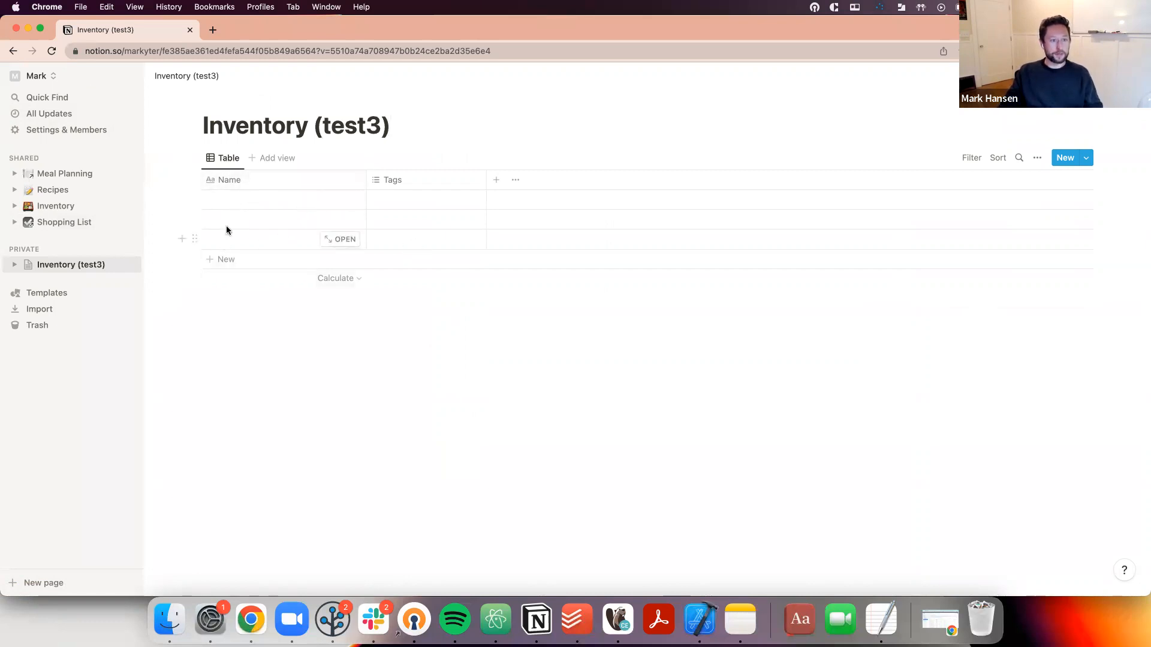
# Name the first three rows of the Inventory (test3) table Chicken, Coconut Milk and Rice
pyautogui.click(236, 199)
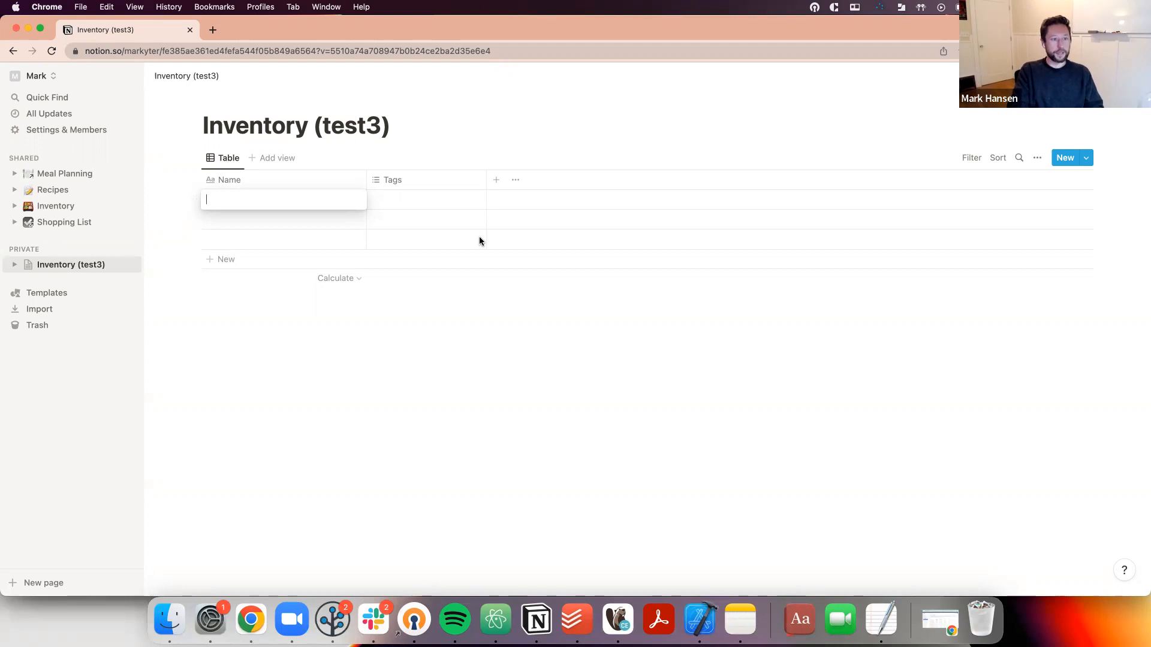
pyautogui.write('cken')
pyautogui.press('Return')
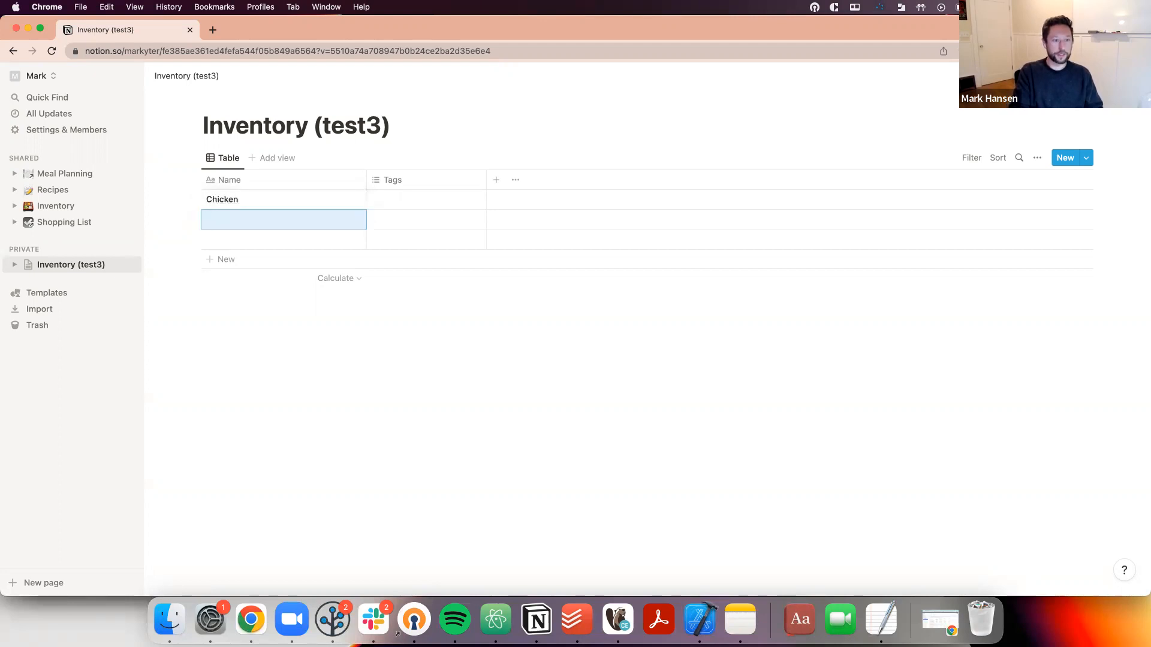
pyautogui.write('Coconut Mil')
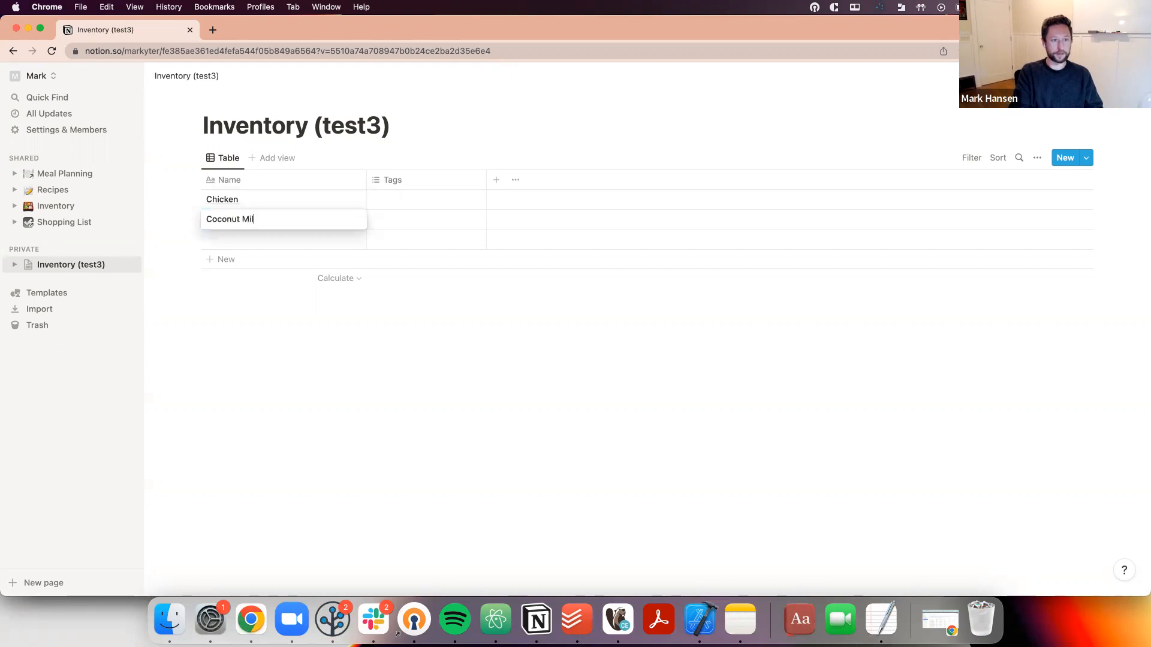
pyautogui.write('k')
pyautogui.press('Return')
pyautogui.write('Rice')
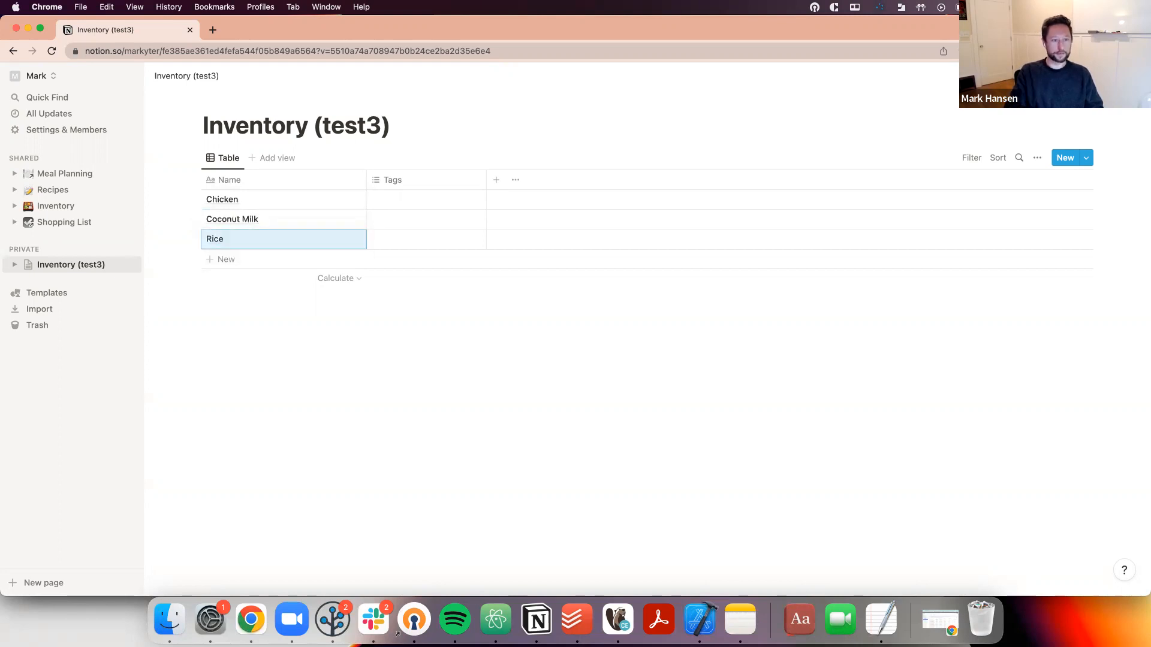
# Add three empty rows below Rice in the Inventory (test3) table
pyautogui.click(263, 261)
pyautogui.click(258, 281)
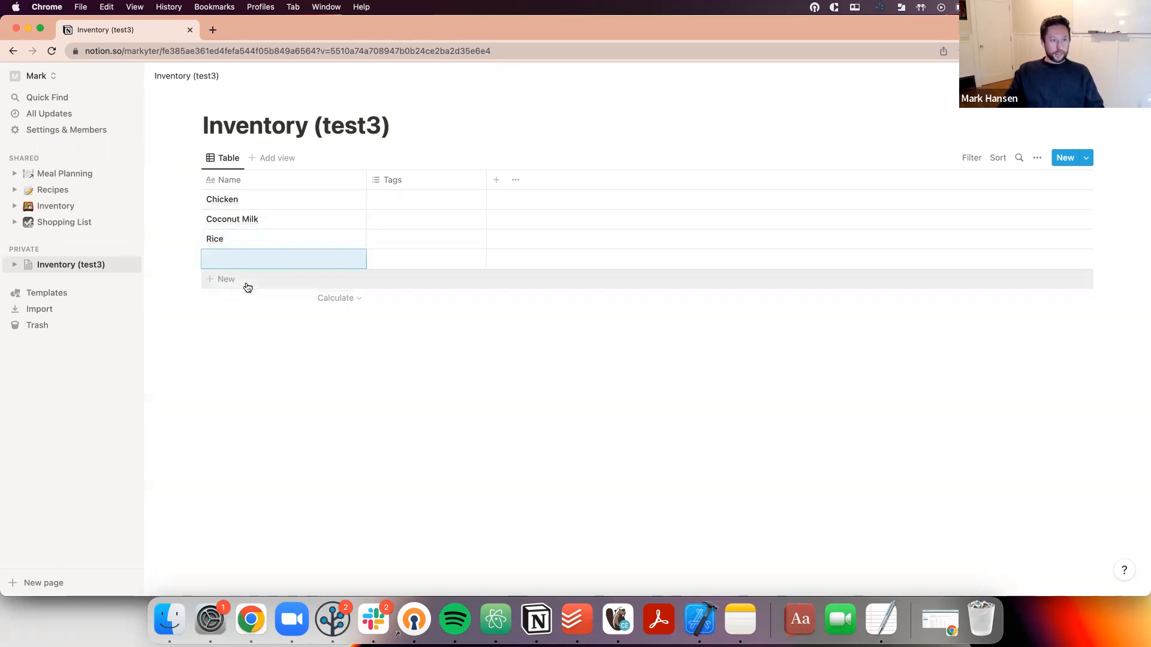
pyautogui.click(222, 300)
pyautogui.press('Escape')
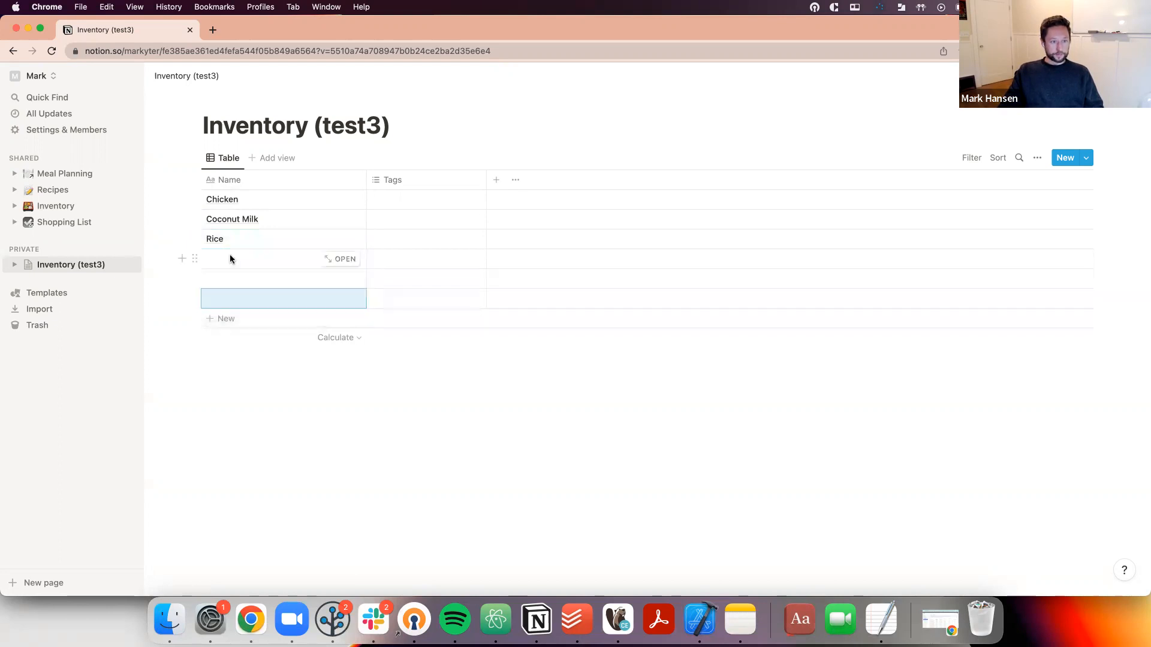
# Name the three empty inventory rows Spaghetti, Tomato Sauce and Parmesan Cheese
pyautogui.click(231, 257)
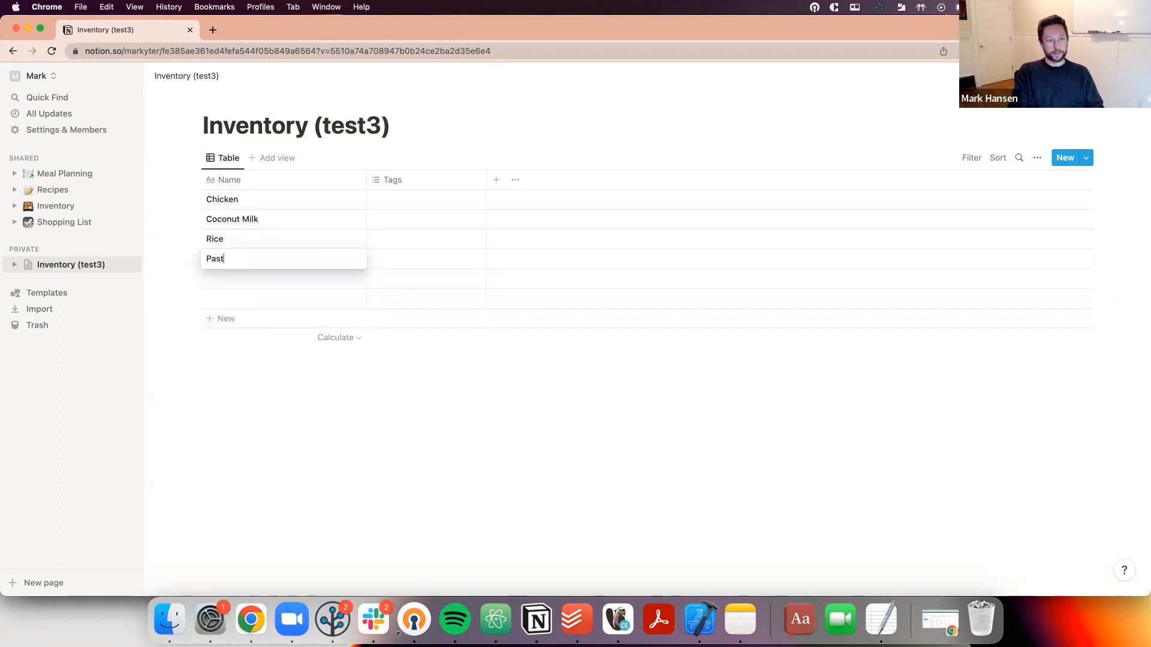
pyautogui.write('Pasta')
pyautogui.press('Return')
pyautogui.click(241, 258)
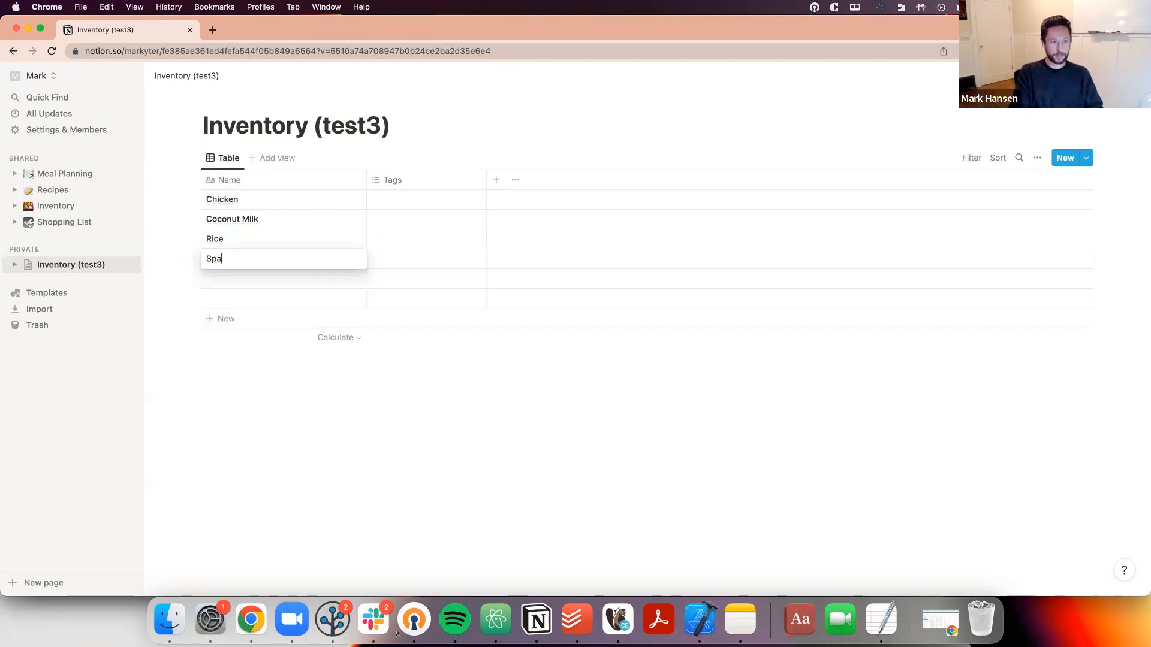
pyautogui.write('Spaghetti')
pyautogui.press('Return')
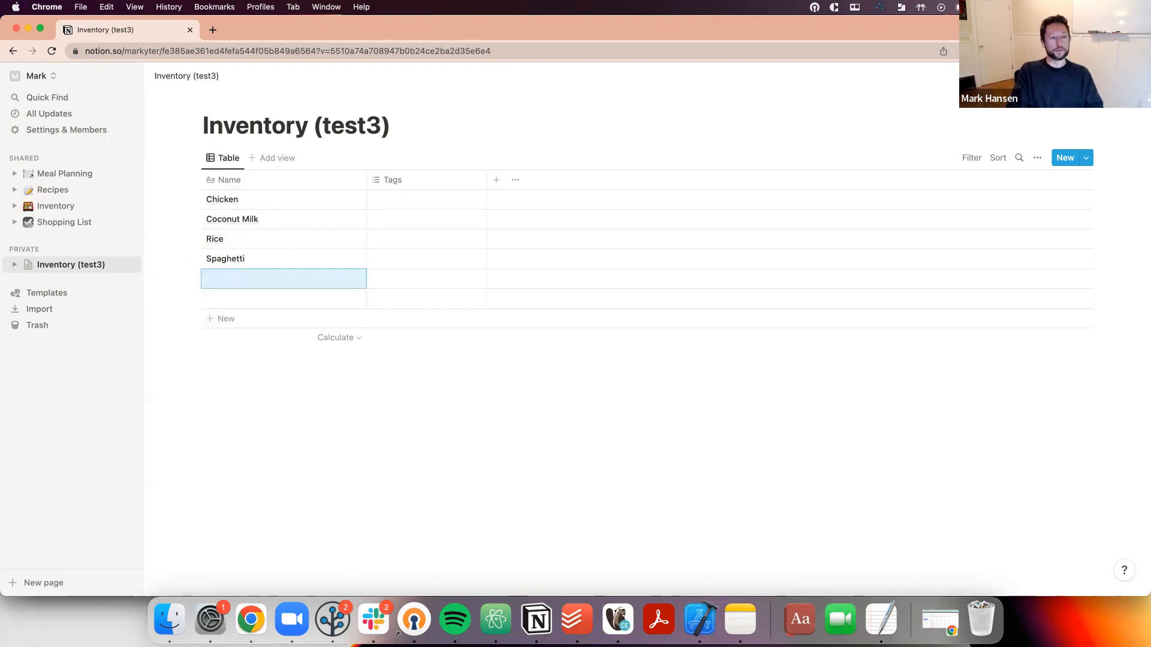
pyautogui.write('Tomato Sauce')
pyautogui.press('Return')
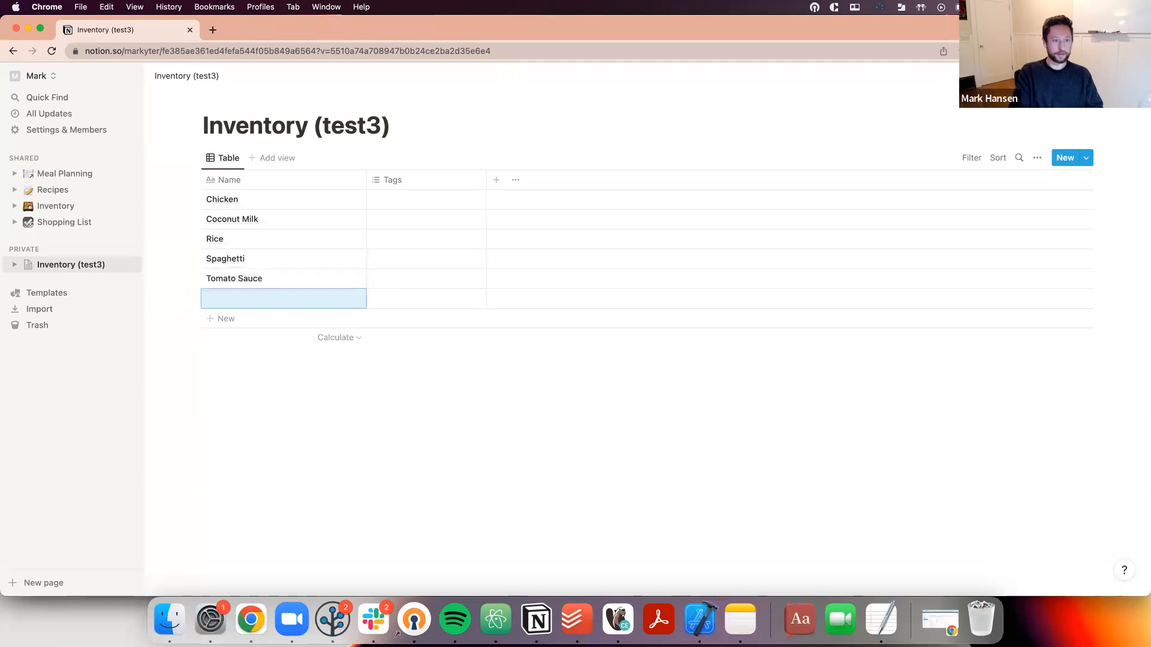
pyautogui.write('Parmesan Cheese')
pyautogui.press('Return')
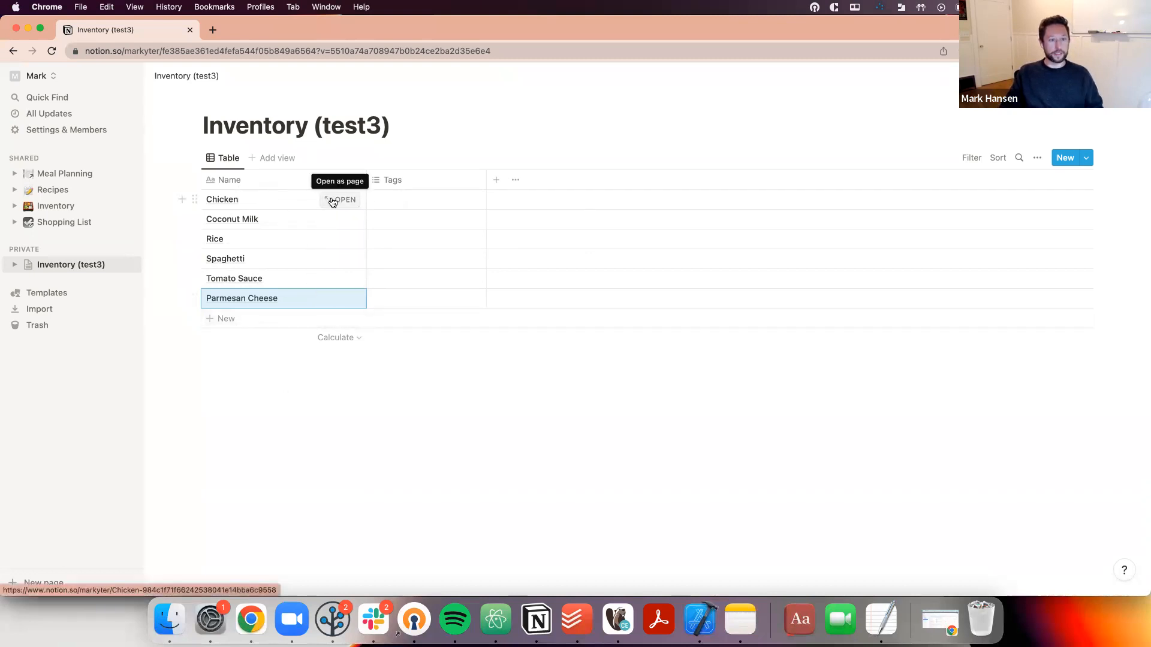
# Give the Chicken item a poultry leg emoji as its page icon, searching the emojis for "chick"
pyautogui.click(332, 202)
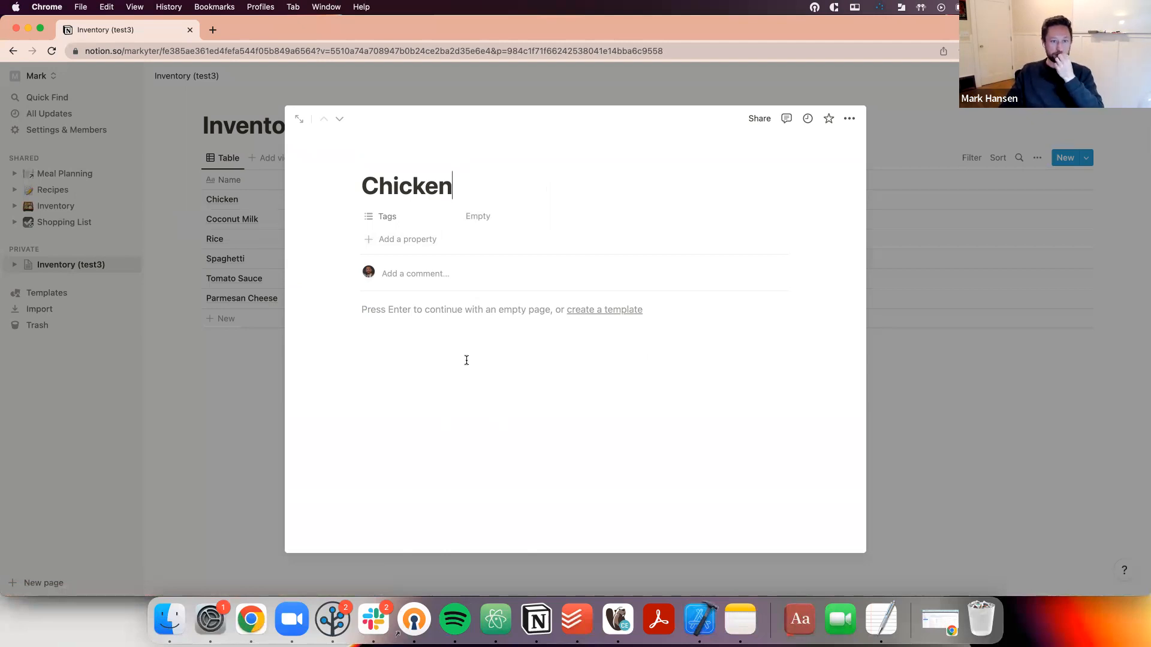
pyautogui.click(387, 159)
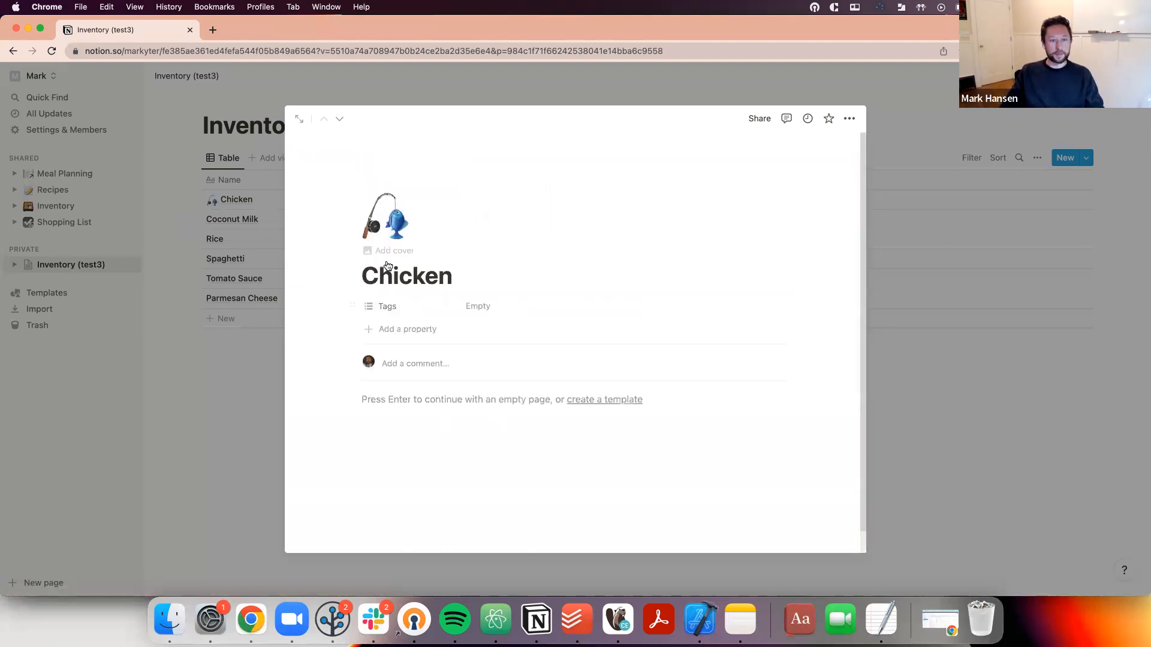
pyautogui.click(381, 223)
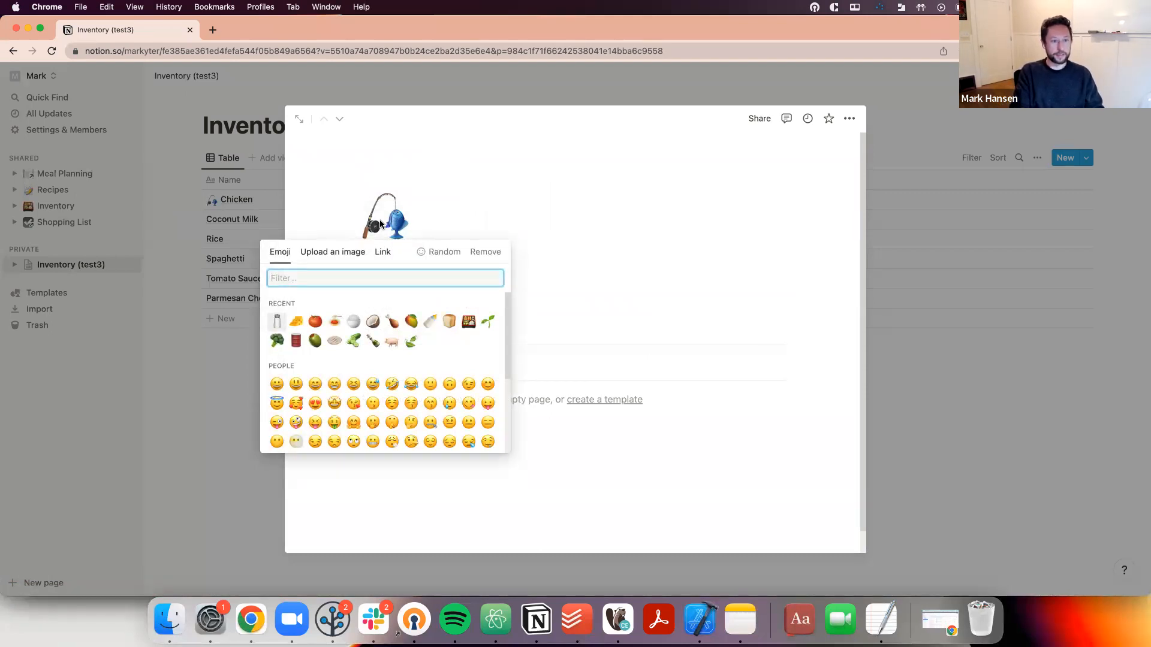
pyautogui.write('chick')
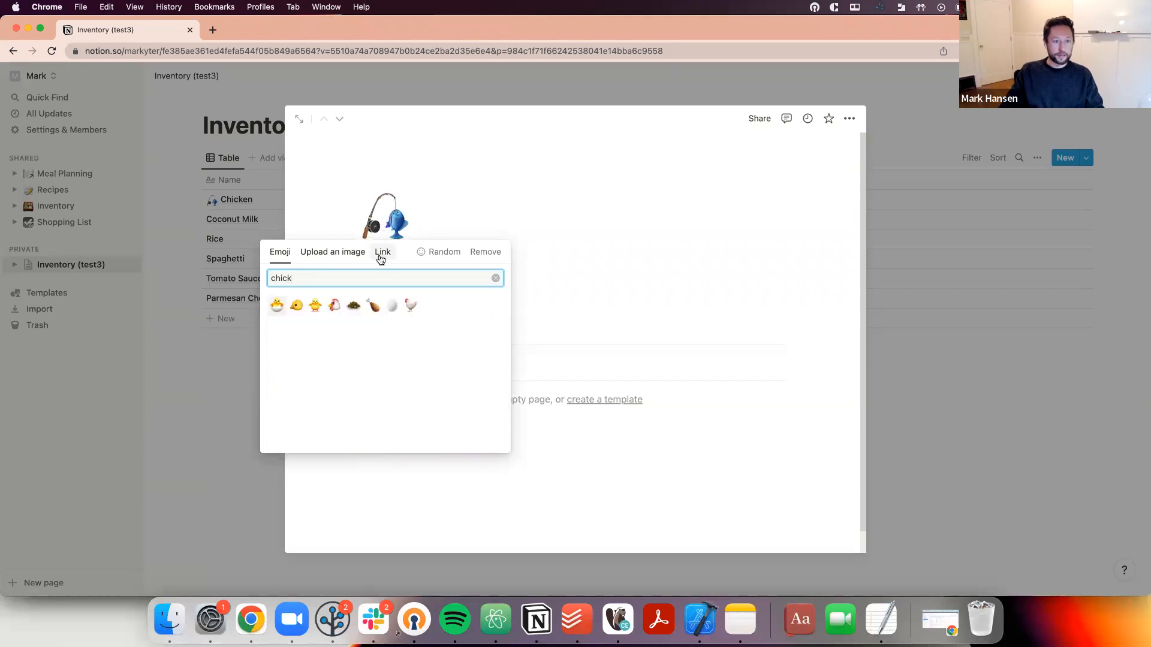
pyautogui.click(373, 304)
pyautogui.click(200, 410)
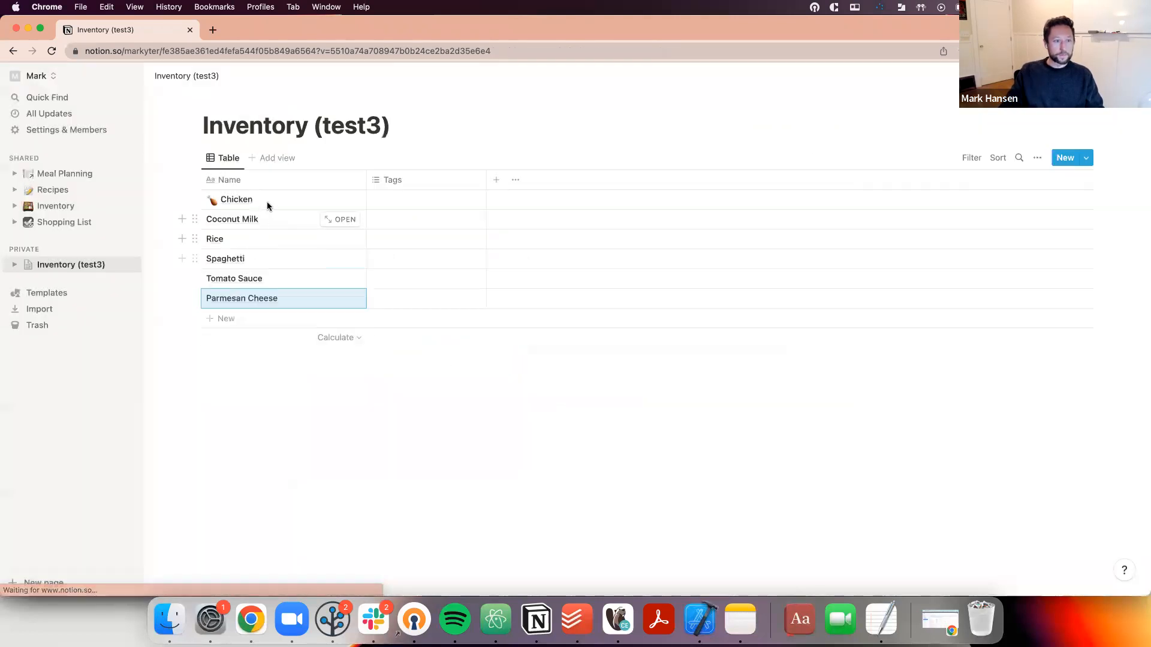
# Give the Coconut Milk item a coconut emoji as its page icon, searching the emojis for "coco"
pyautogui.click(340, 219)
pyautogui.click(380, 161)
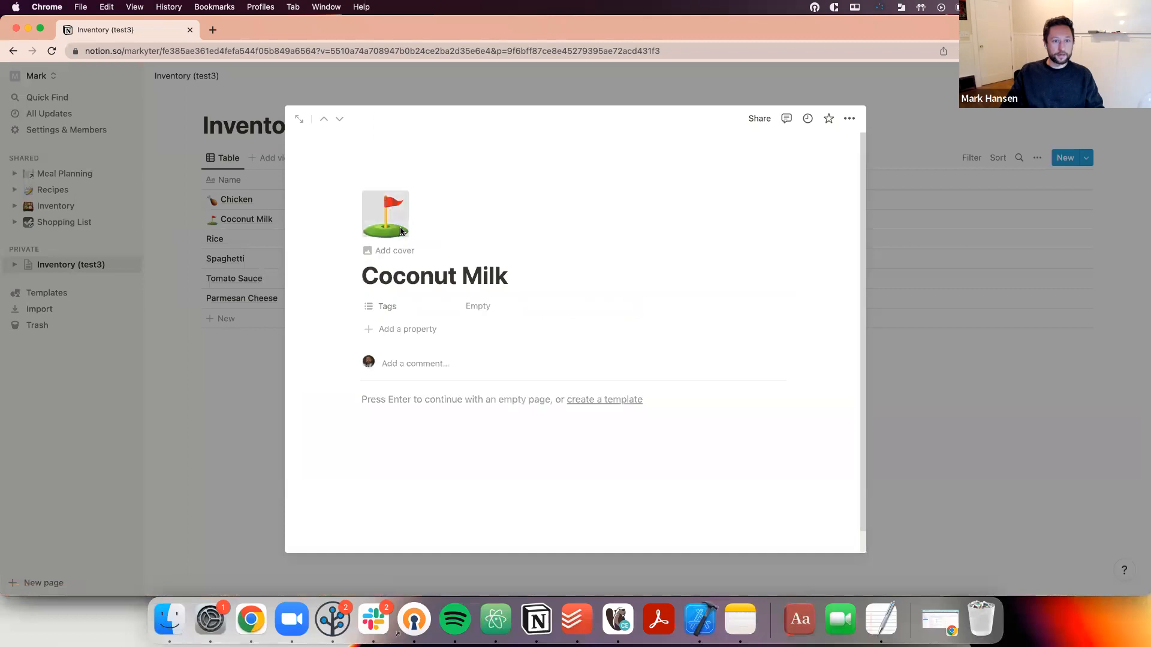
pyautogui.click(385, 216)
pyautogui.write('coco')
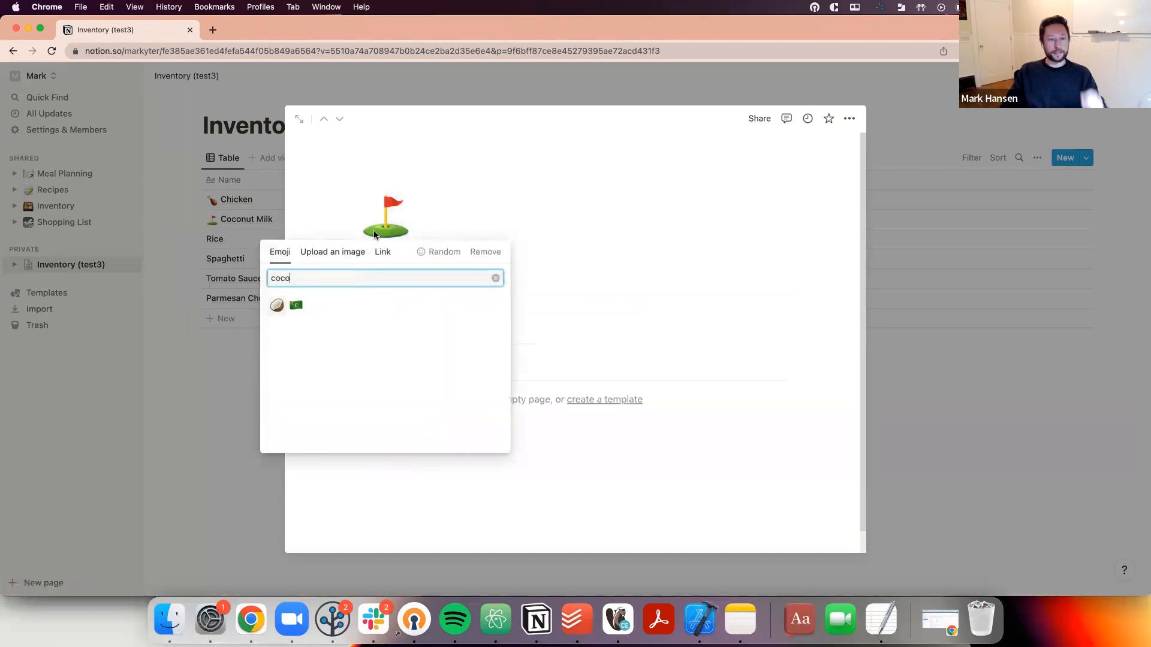
pyautogui.click(277, 307)
pyautogui.click(164, 357)
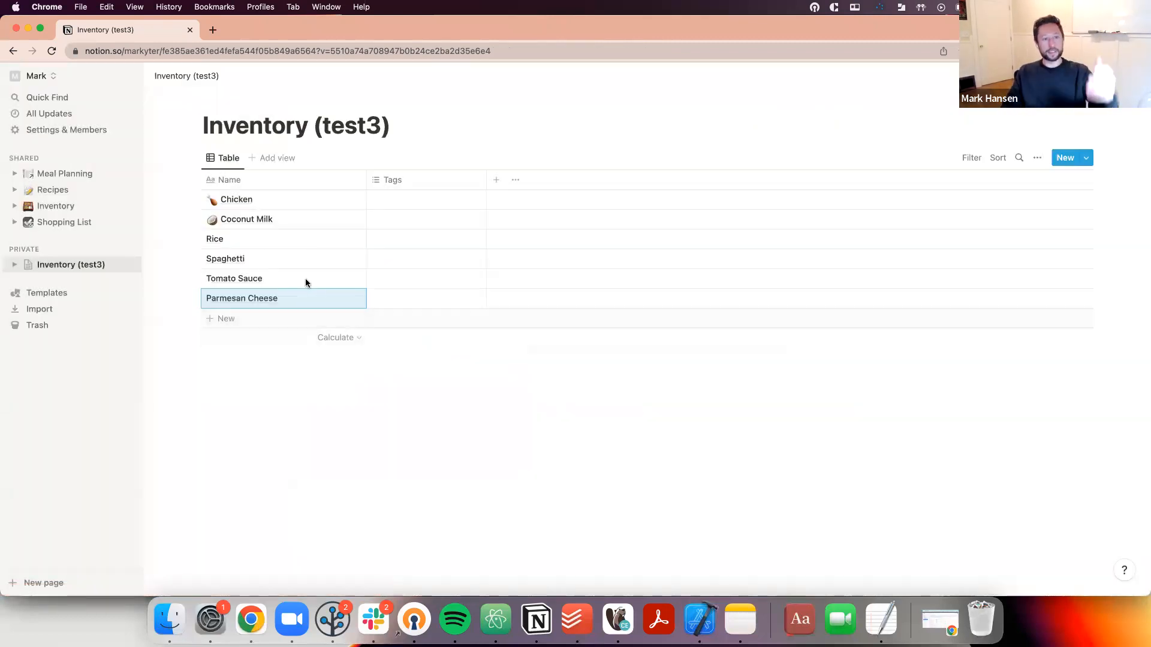
# Give the Rice item a rice bowl emoji as its page icon, searching the emojis for "Rice"
pyautogui.click(347, 241)
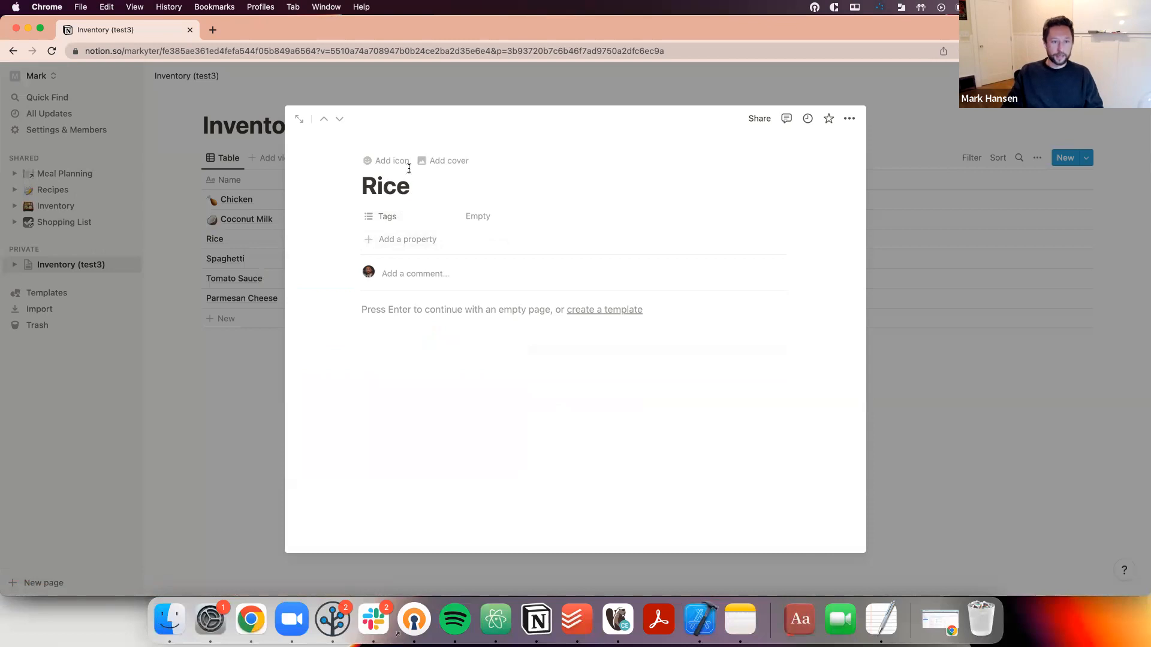
pyautogui.click(410, 162)
pyautogui.click(397, 221)
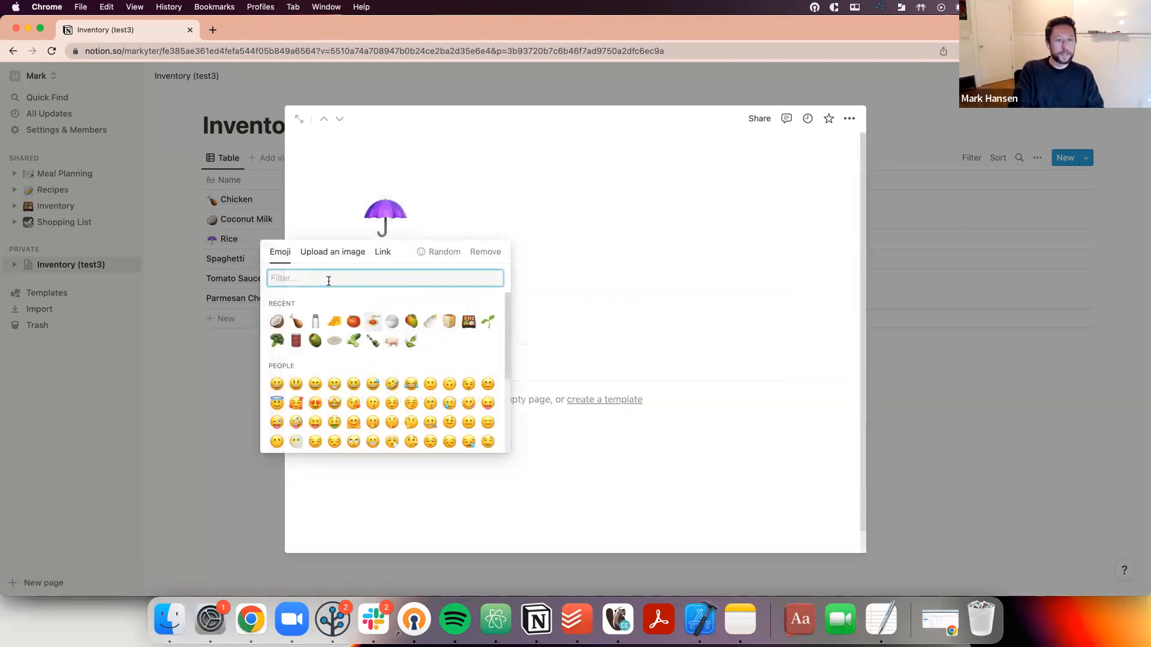
pyautogui.write('Rice')
pyautogui.click(274, 306)
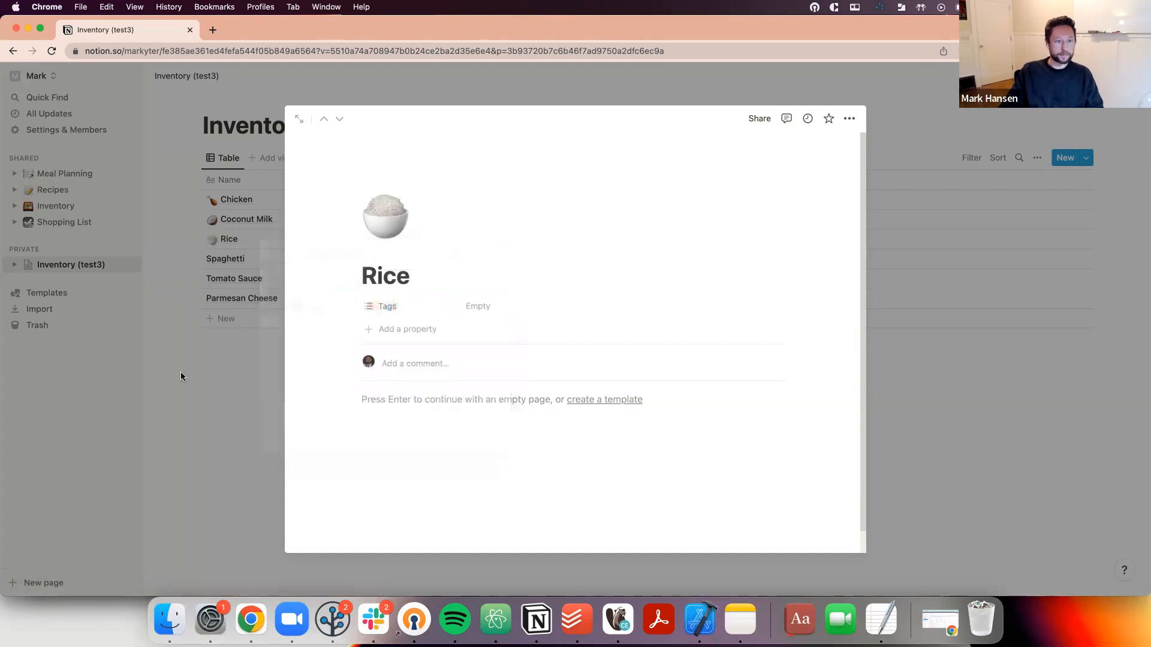
pyautogui.click(181, 372)
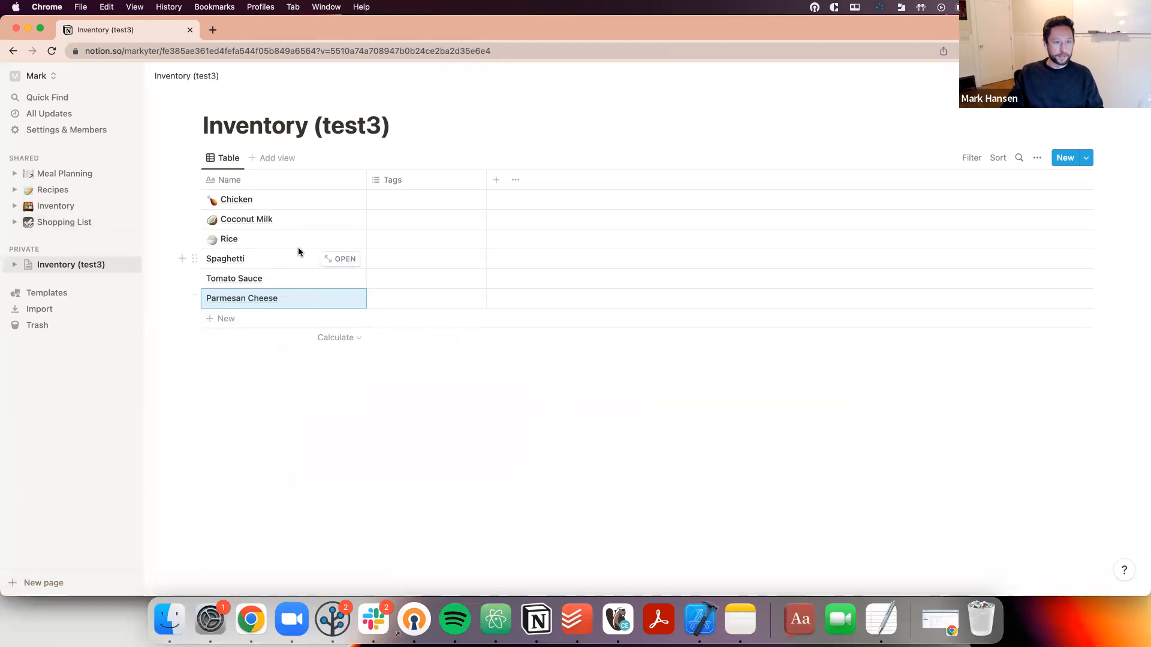
# Give the Spaghetti item a spaghetti emoji as its page icon, searching the emojis for "past"
pyautogui.click(339, 258)
pyautogui.click(381, 170)
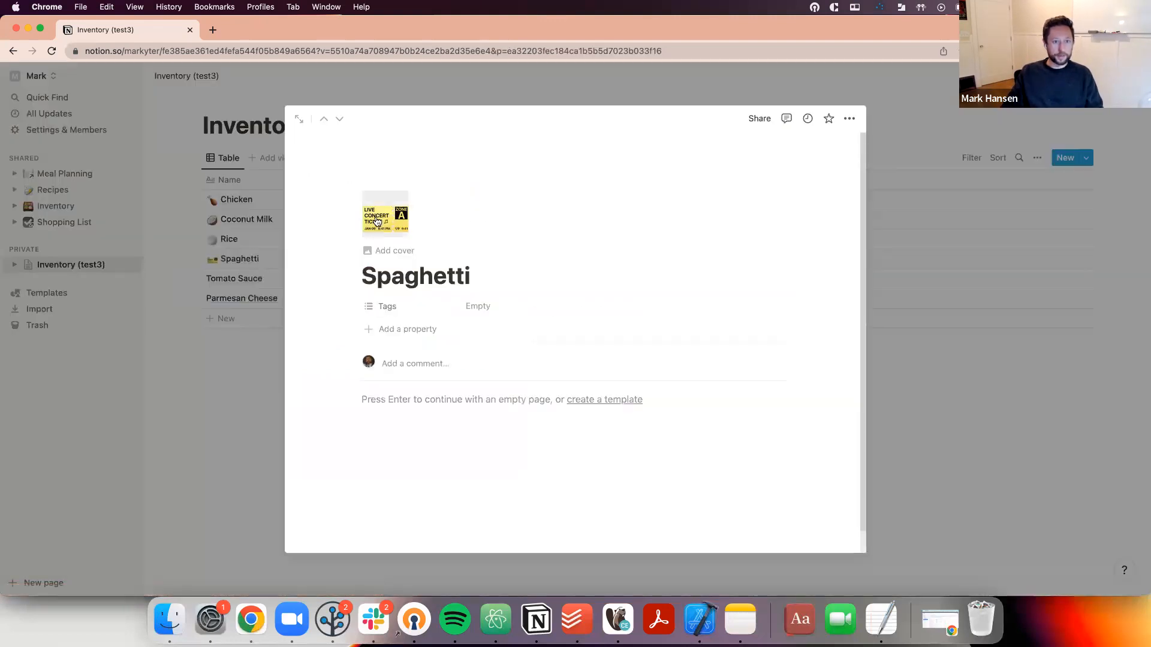
pyautogui.click(399, 228)
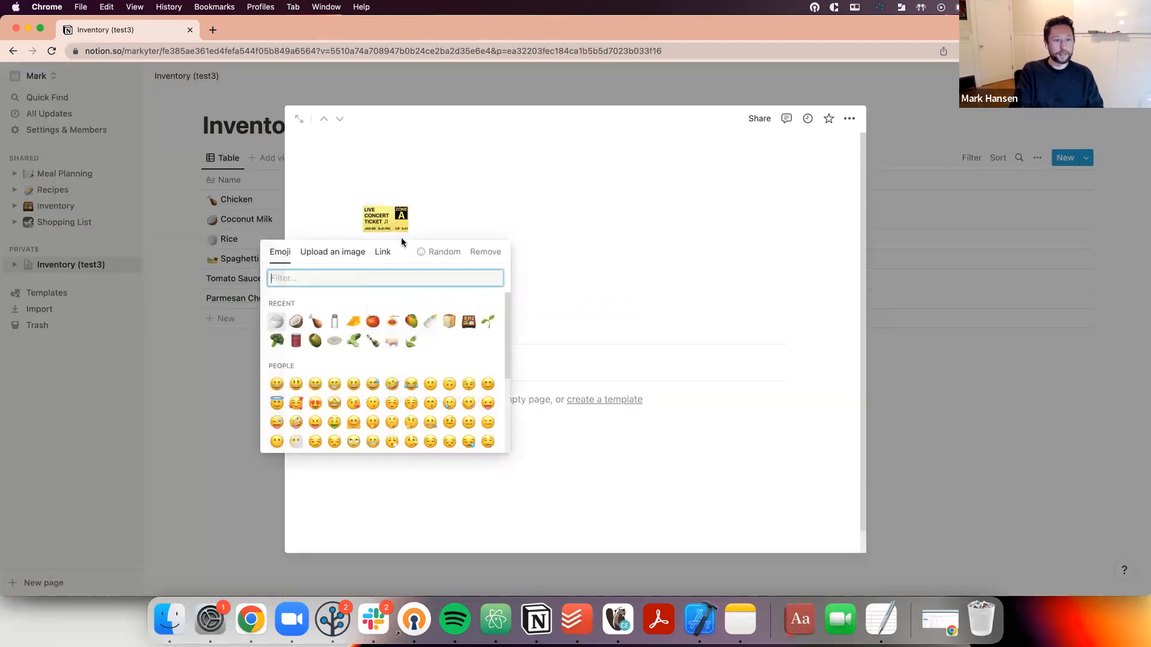
pyautogui.write('past')
pyautogui.click(277, 305)
pyautogui.click(196, 361)
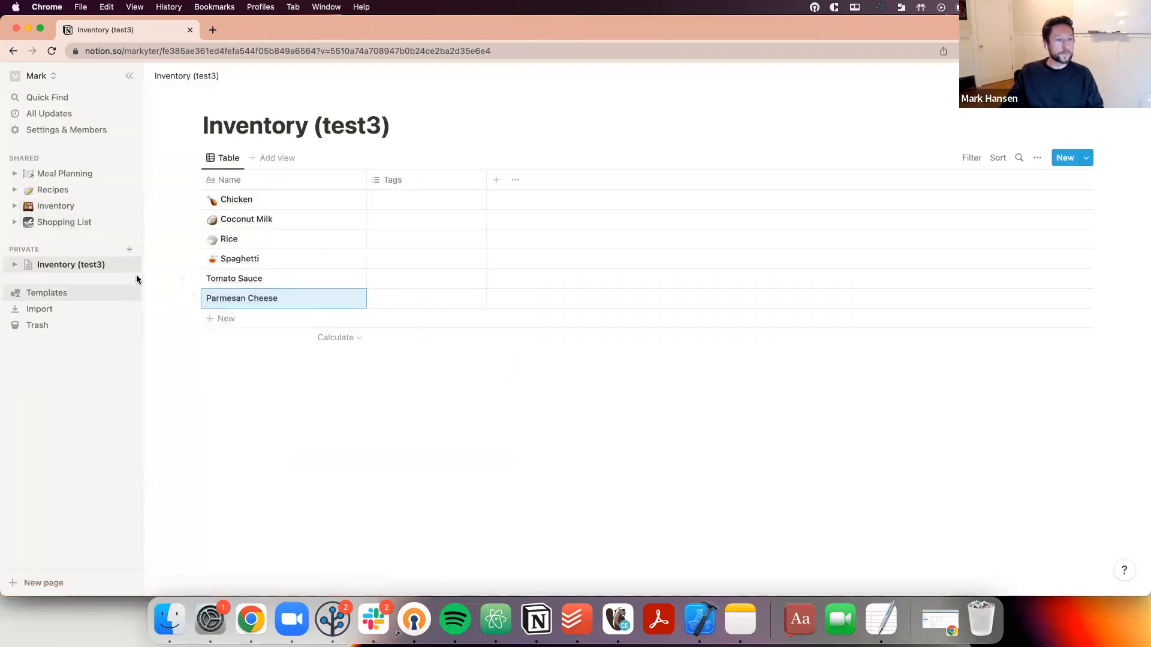
pyautogui.click(130, 251)
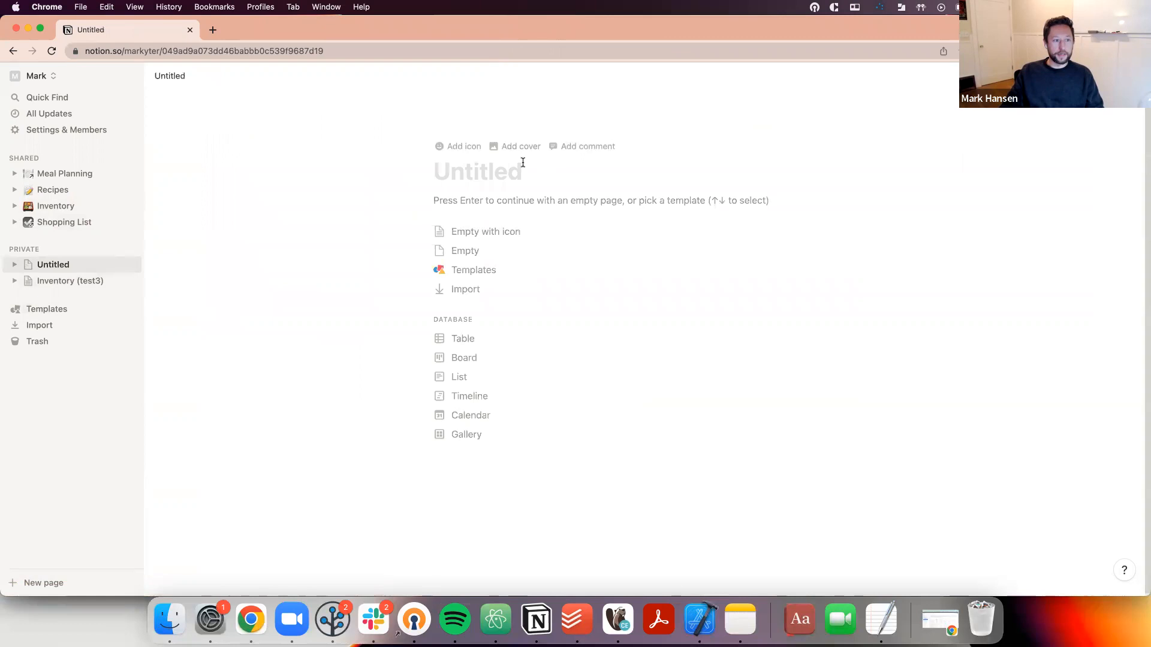
pyautogui.write('Recpies')
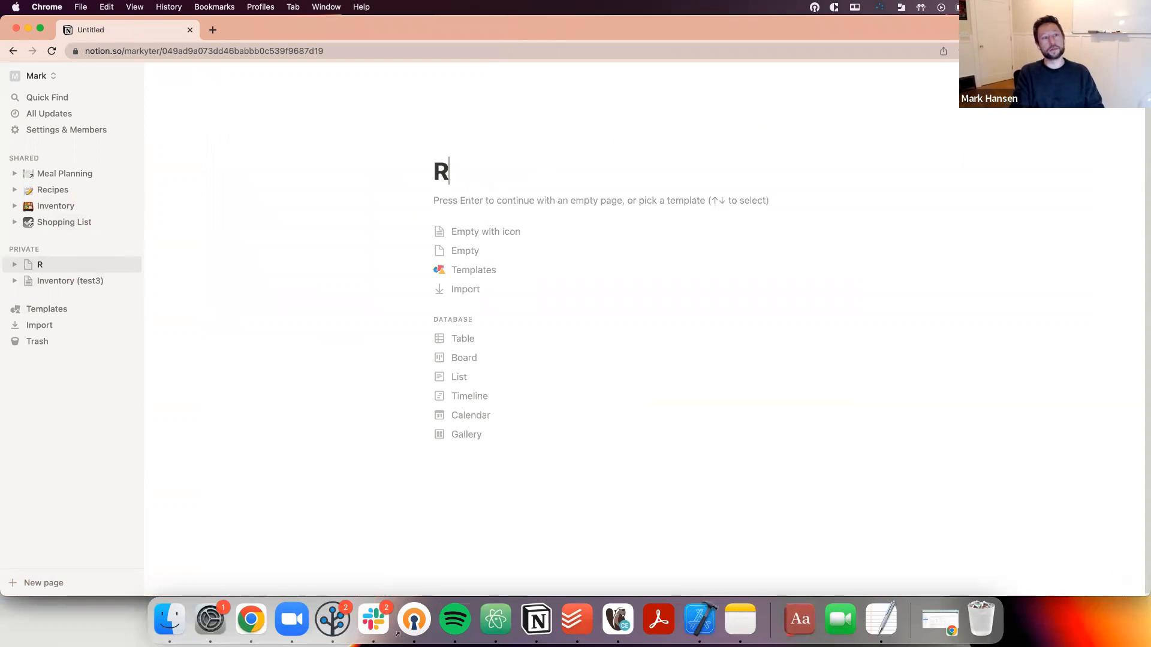
pyautogui.press('BackSpace')
pyautogui.press('BackSpace')
pyautogui.press('BackSpace')
pyautogui.press('BackSpace')
pyautogui.write('ipes(')
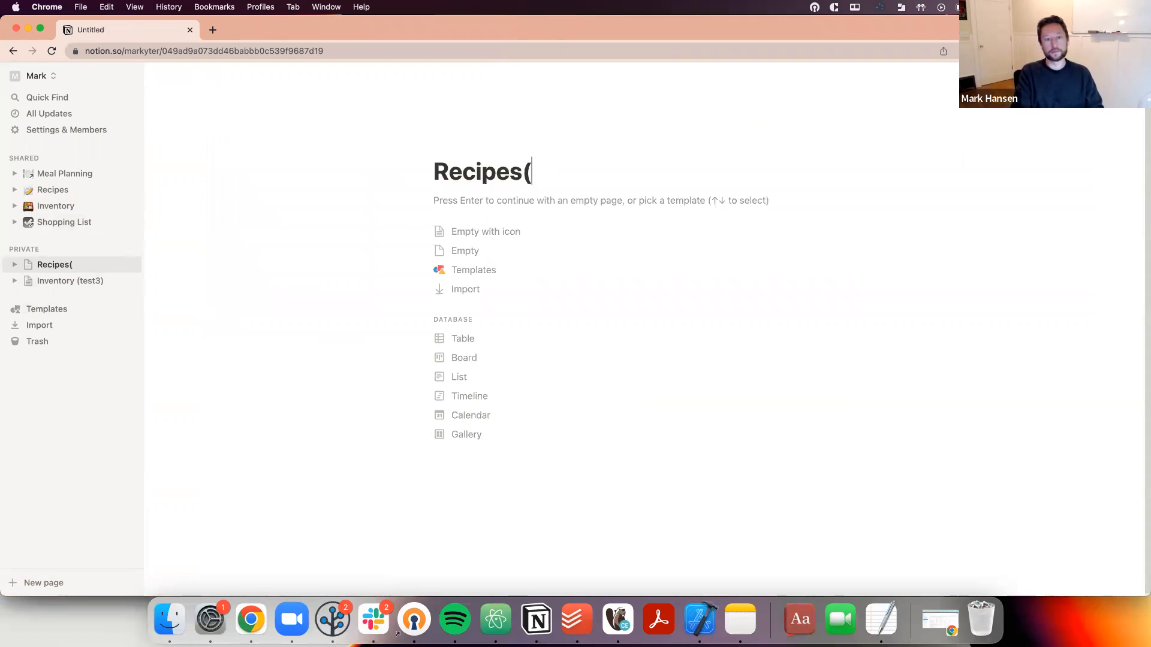
pyautogui.press('BackSpace')
pyautogui.write('(test3)')
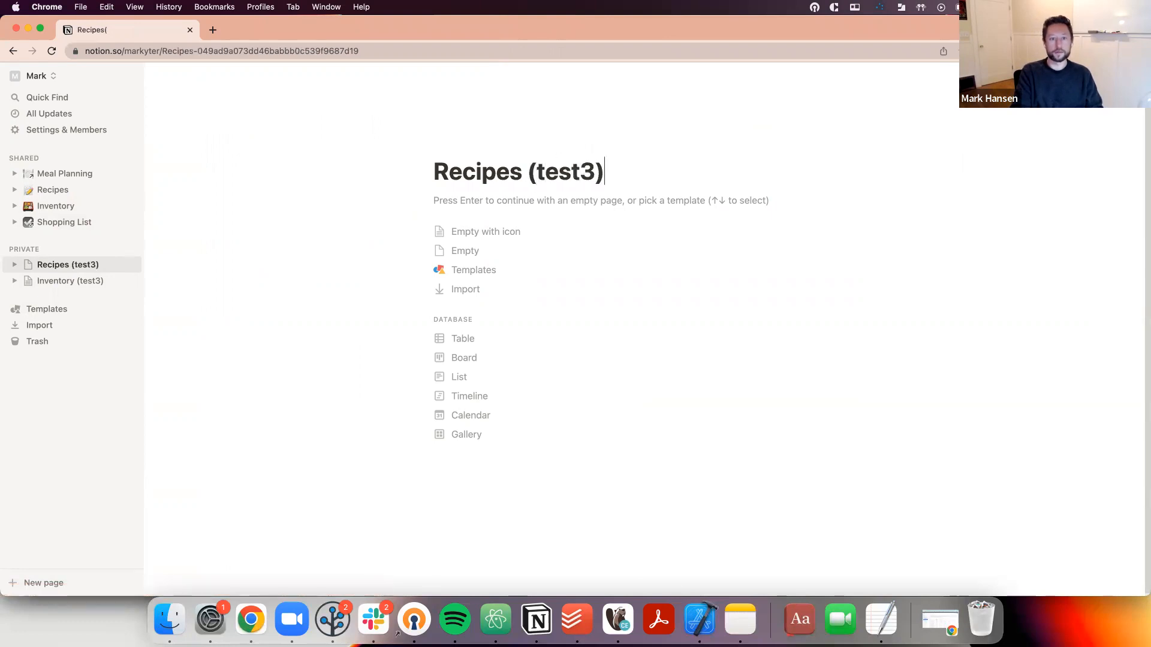
pyautogui.press('Return')
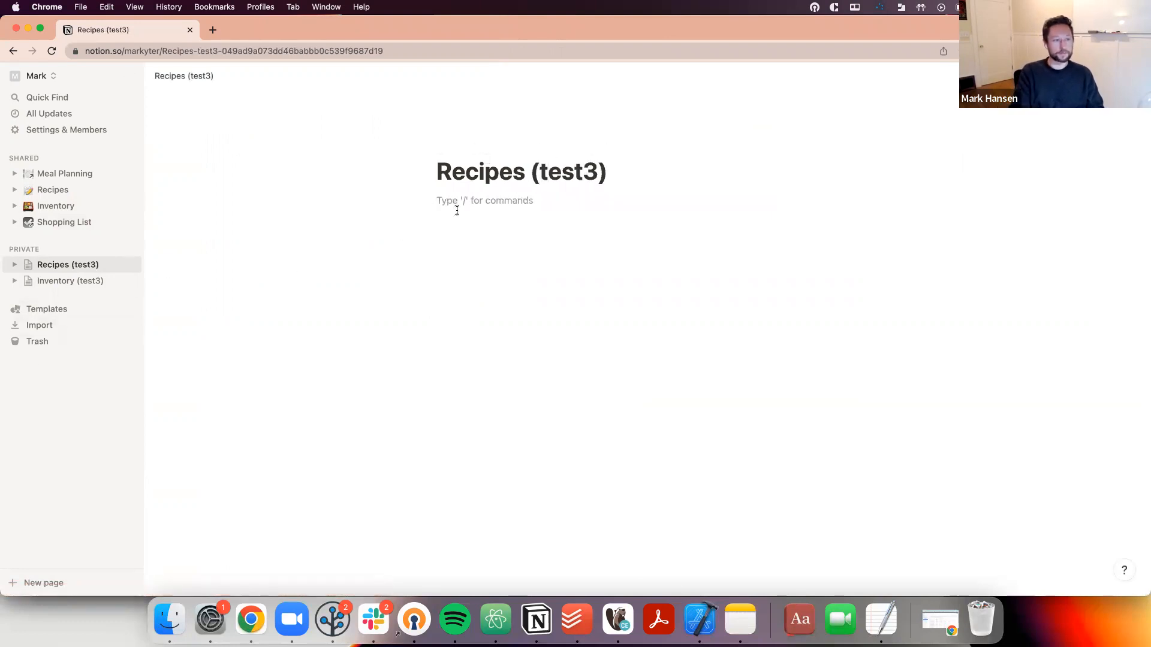
pyautogui.click(115, 265)
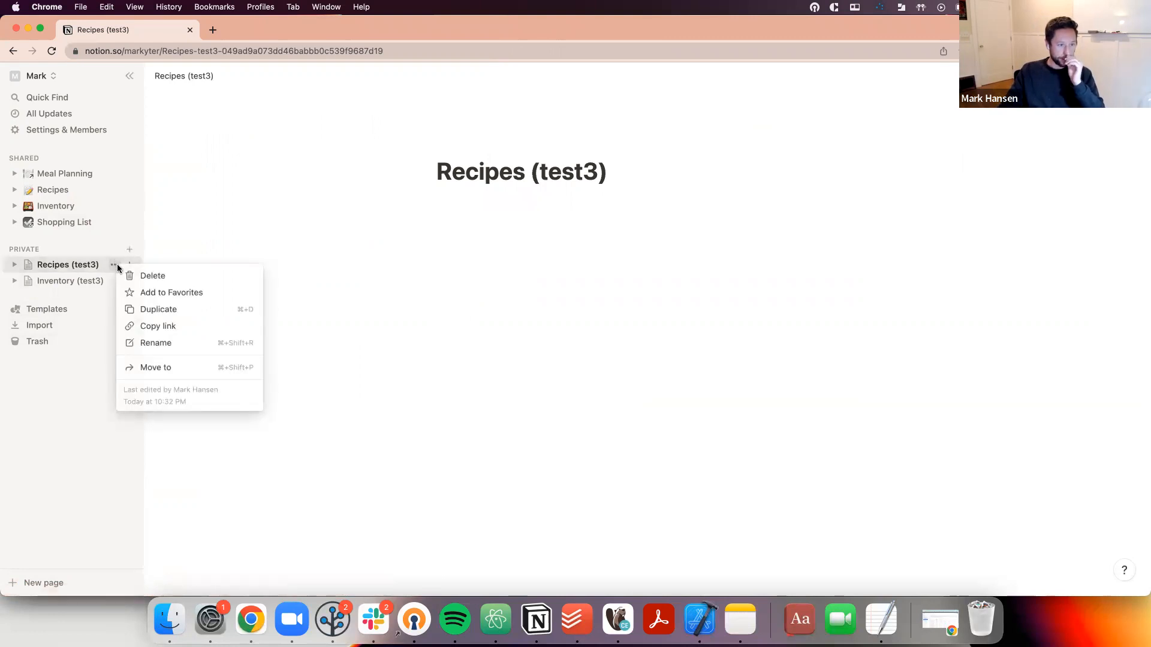
pyautogui.click(180, 276)
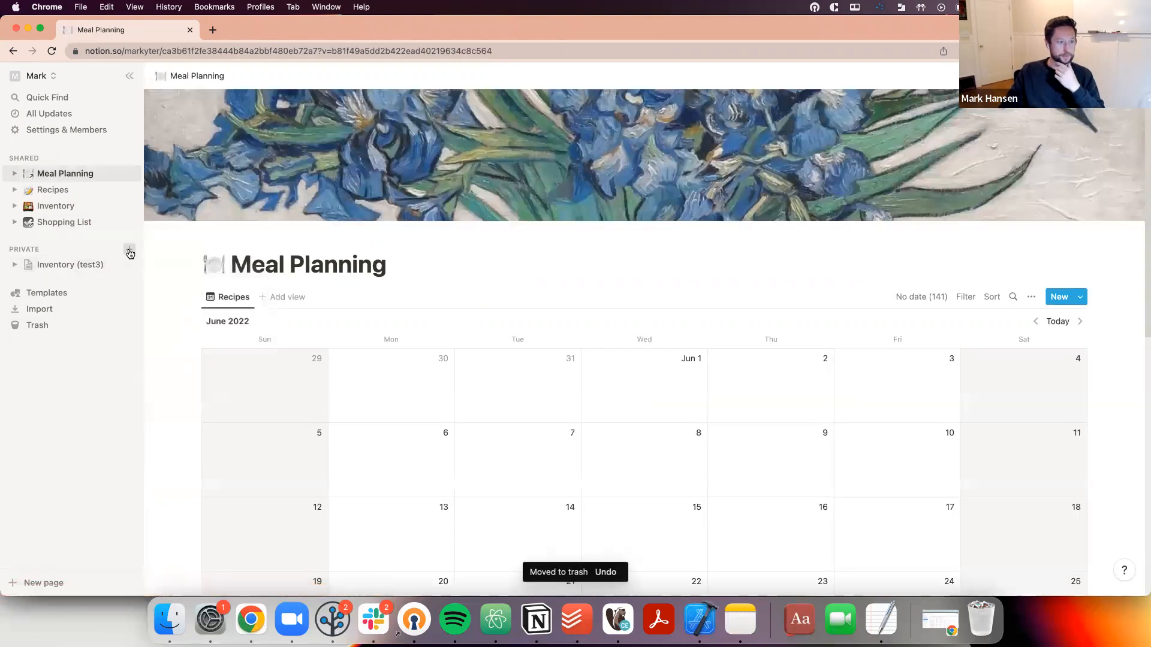
# Create a private page titled Recipes (test3) as a table database
pyautogui.click(130, 251)
pyautogui.write('Recipes (test23')
pyautogui.press('BackSpace')
pyautogui.press('BackSpace')
pyautogui.write('3)')
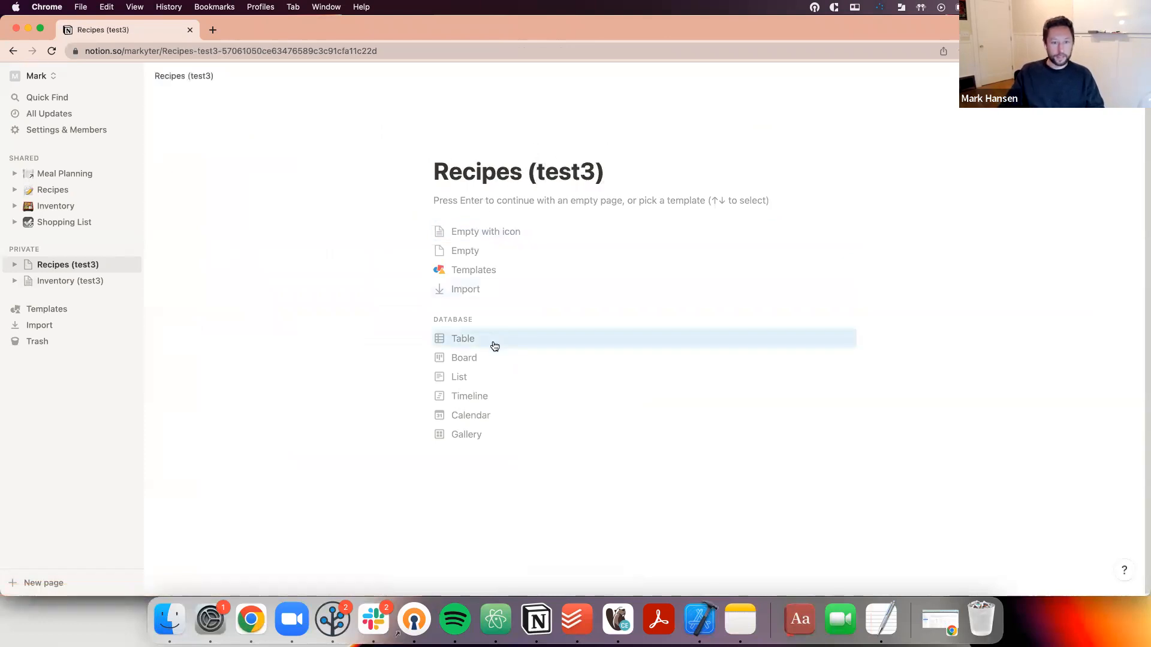
pyautogui.click(494, 345)
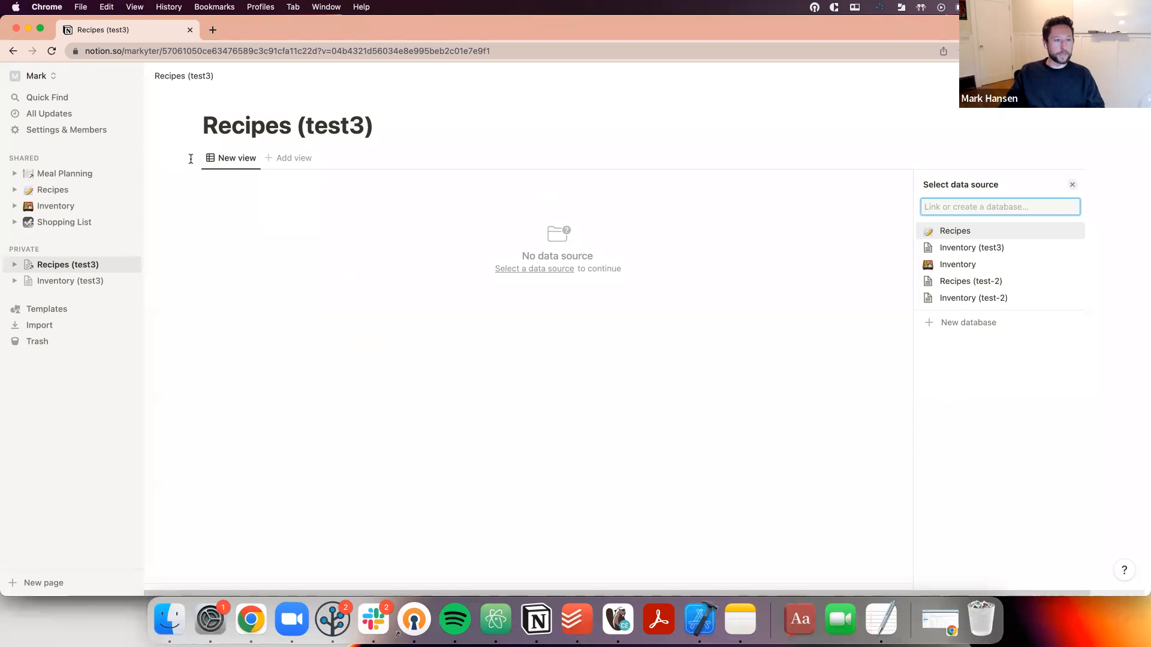
# Try to create a new database named Recipes (test3) as the table's data source
pyautogui.click(221, 160)
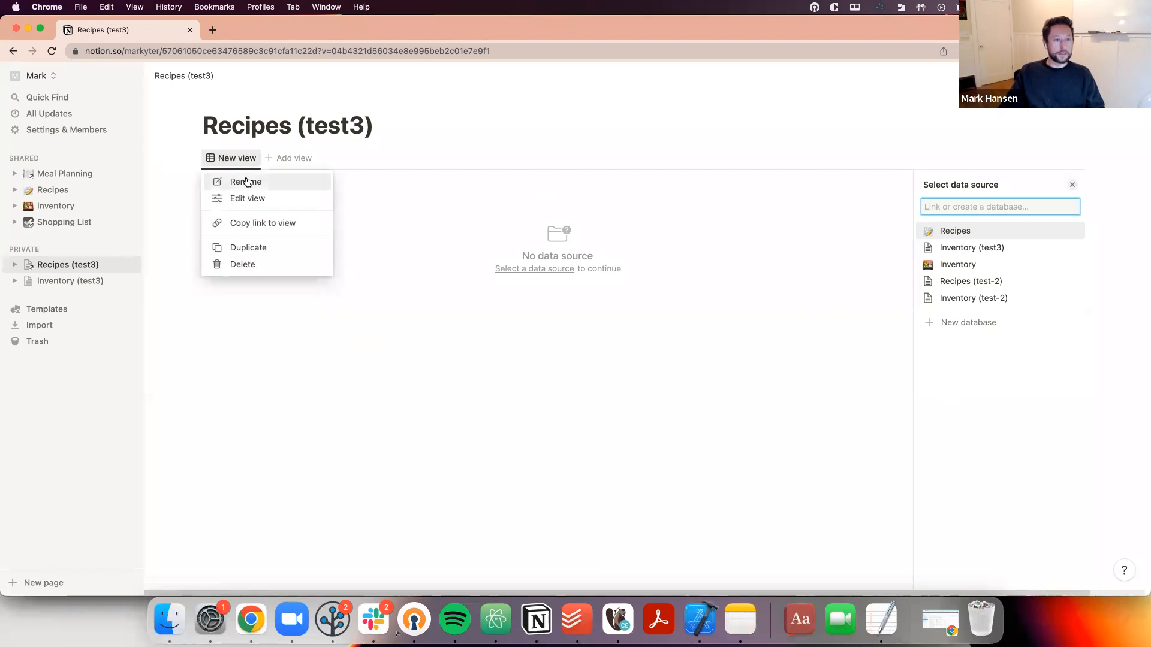
pyautogui.click(248, 183)
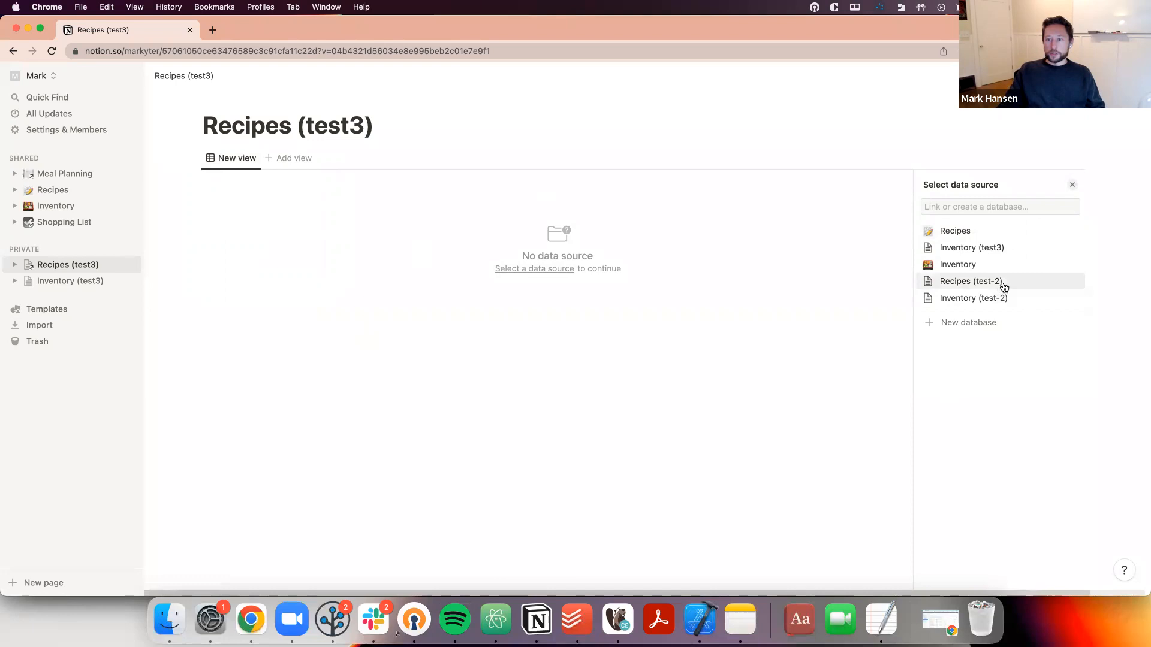
pyautogui.click(966, 208)
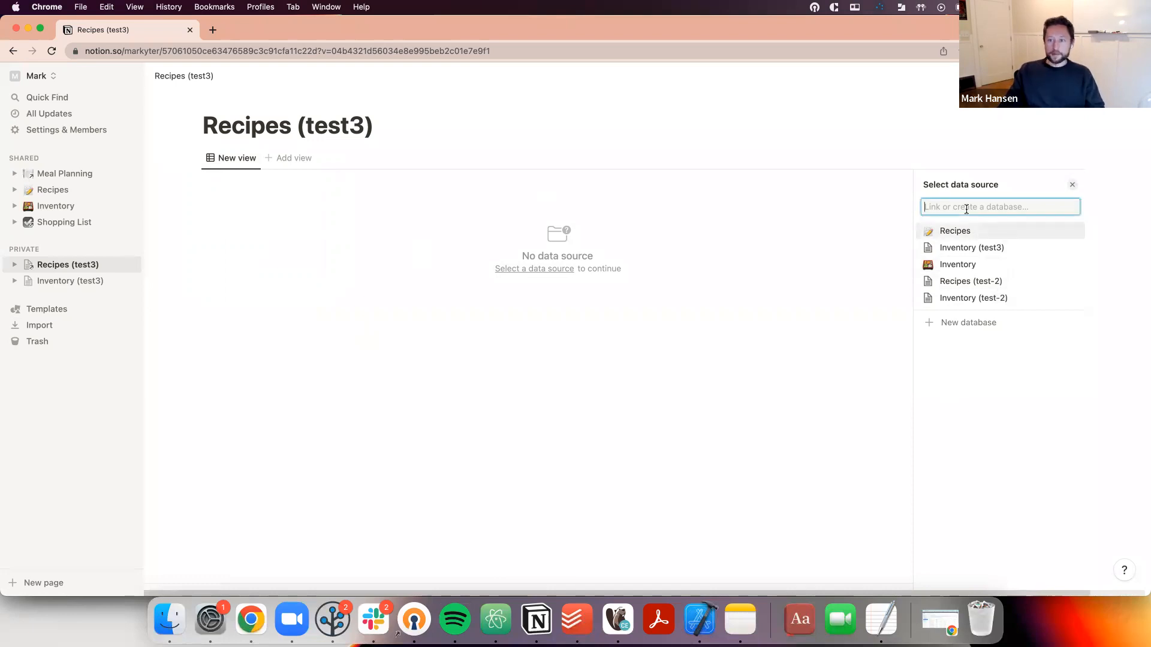
pyautogui.write('Recipes (')
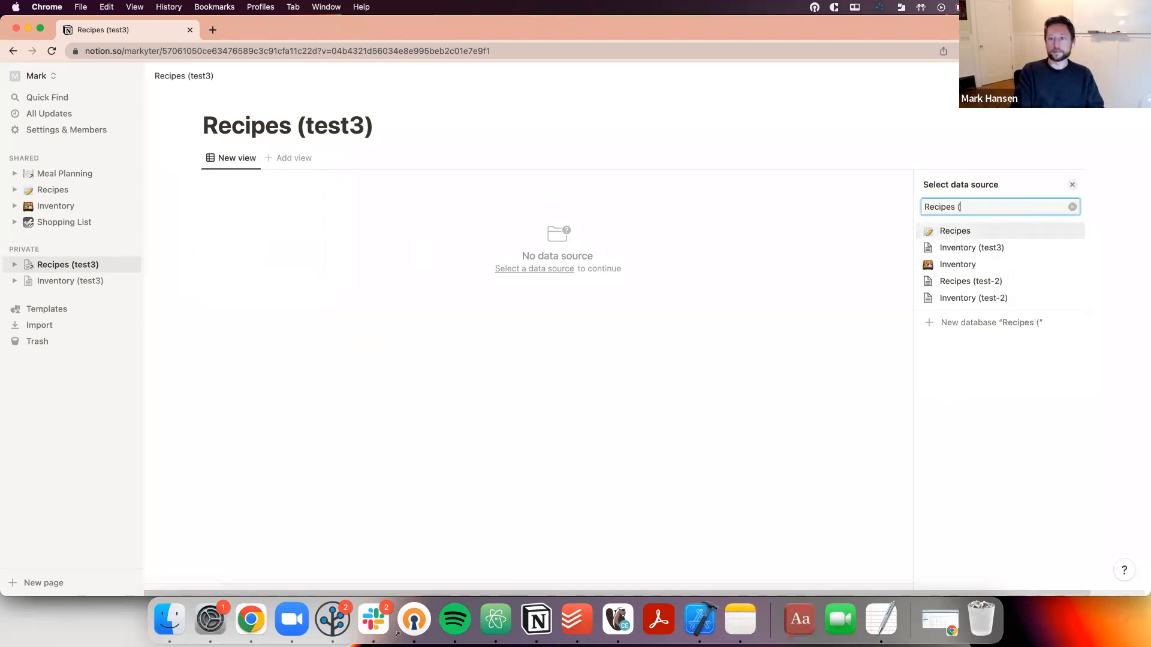
pyautogui.write('test3)')
pyautogui.press('Return')
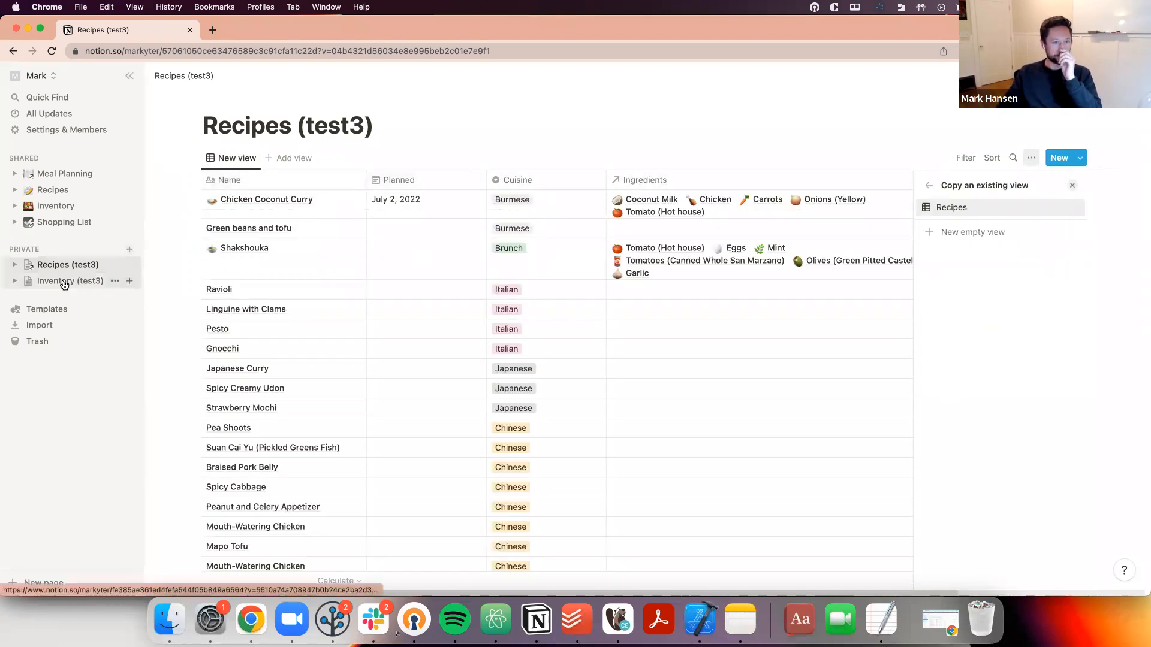
# Link the table to Inventory (test3) as its data source and delete the Recipes (test3) page
pyautogui.click(930, 185)
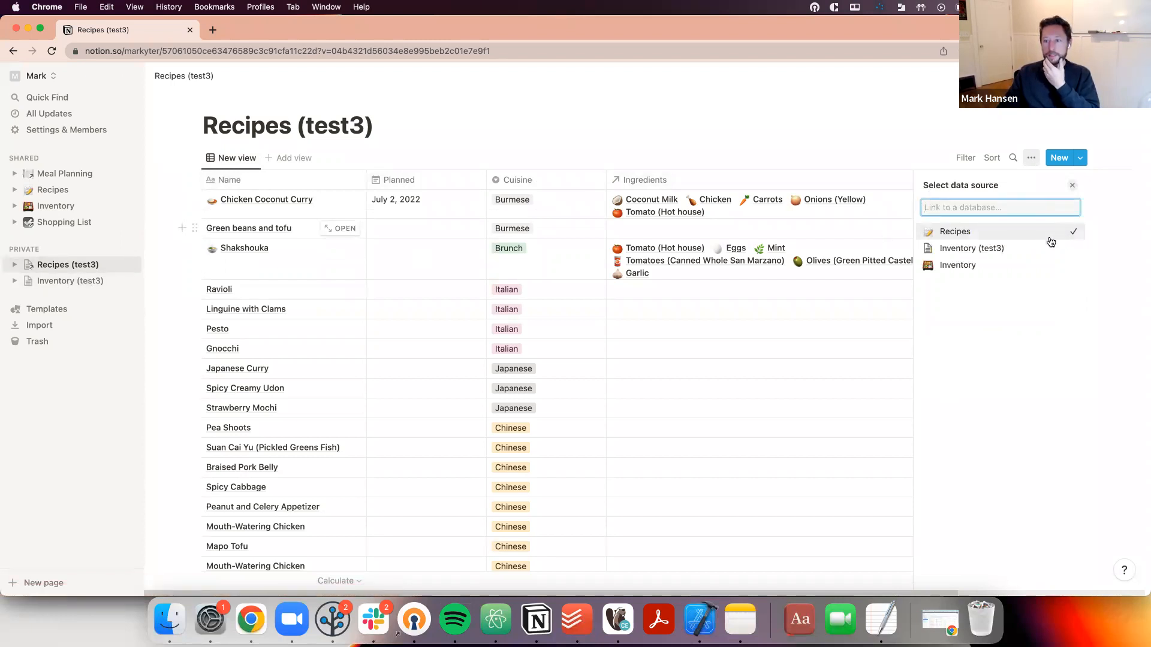
pyautogui.click(1039, 250)
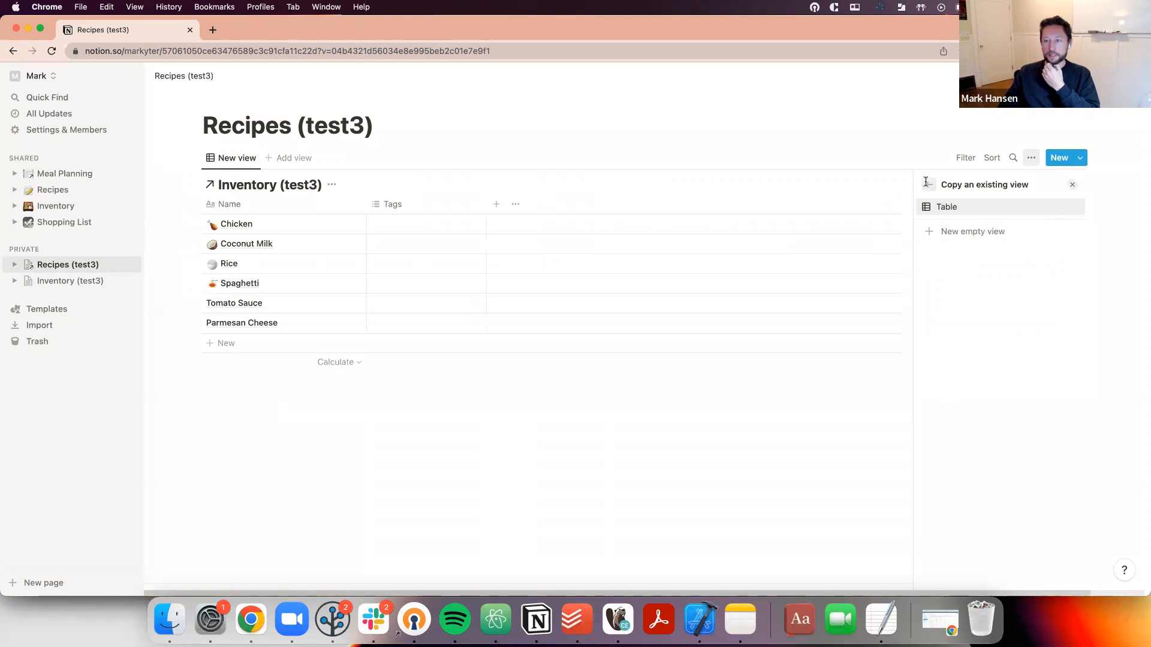
pyautogui.click(1072, 185)
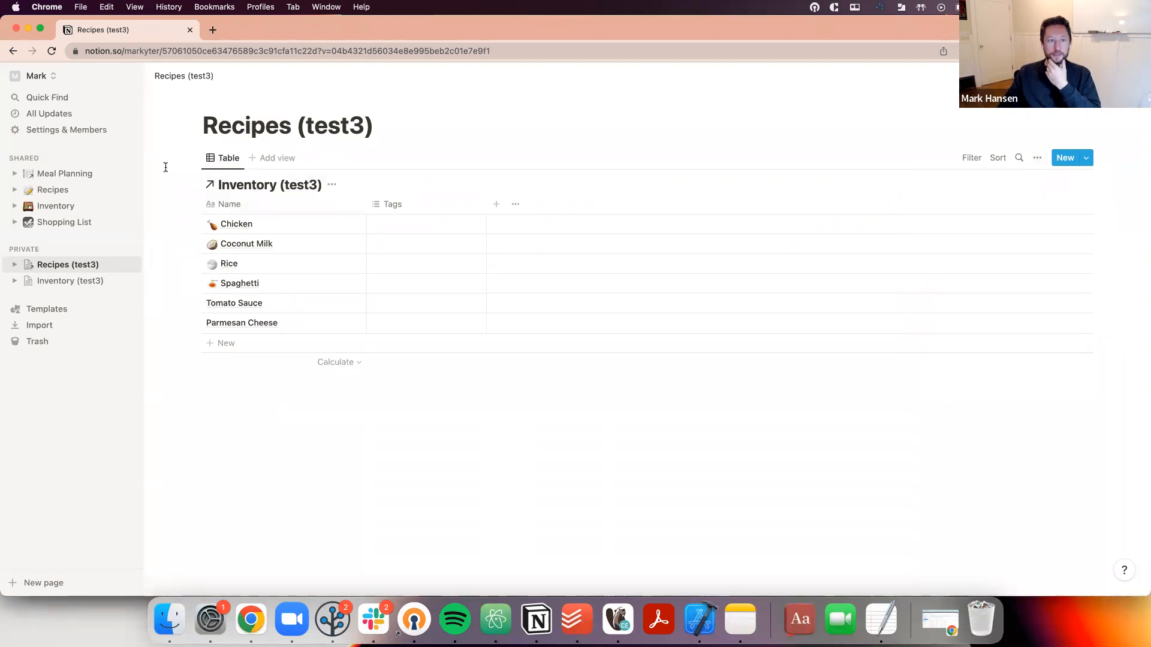
pyautogui.click(115, 265)
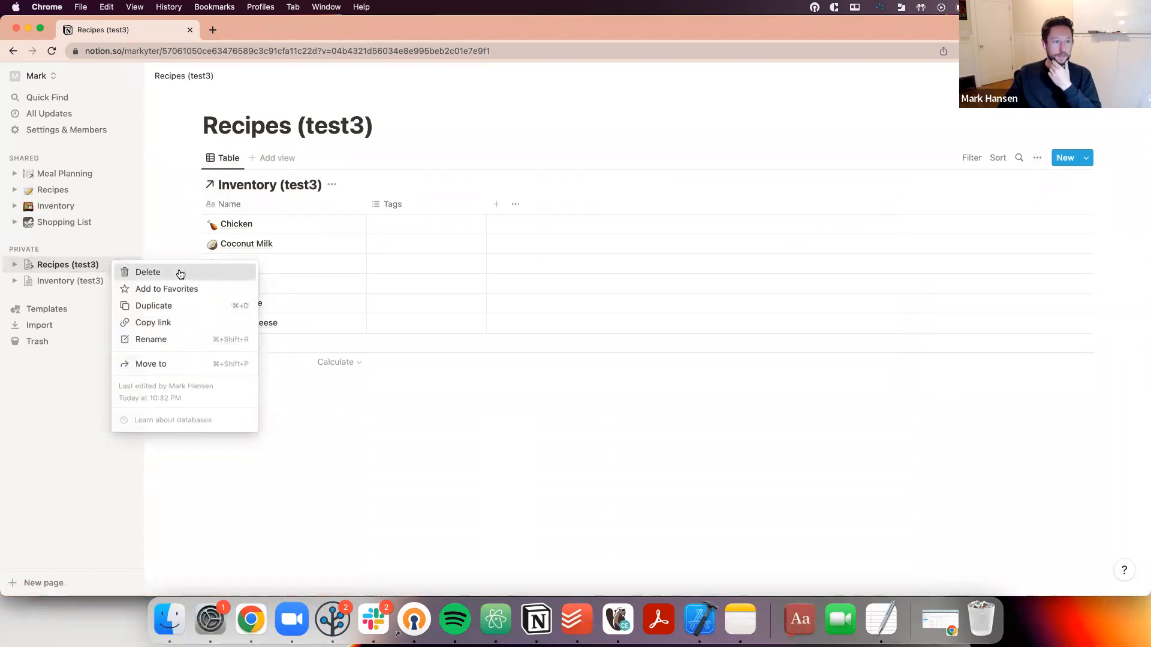
pyautogui.click(144, 269)
# Create a private page titled Recipes (test3) as a table backed by a new database
pyautogui.click(128, 249)
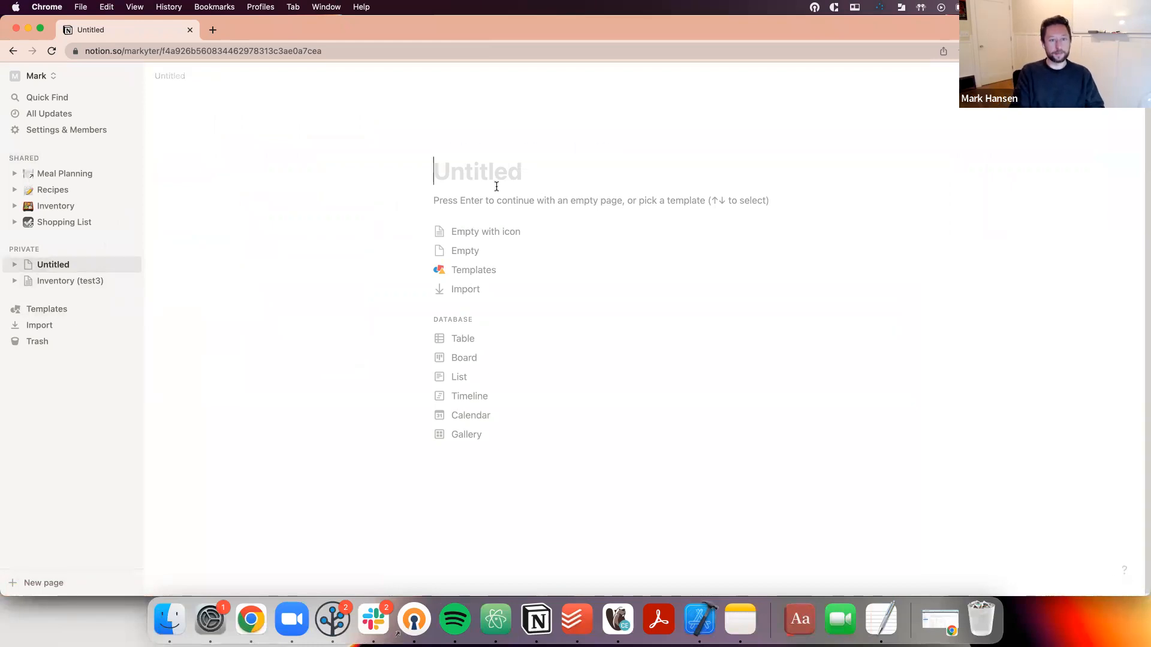
pyautogui.write('R')
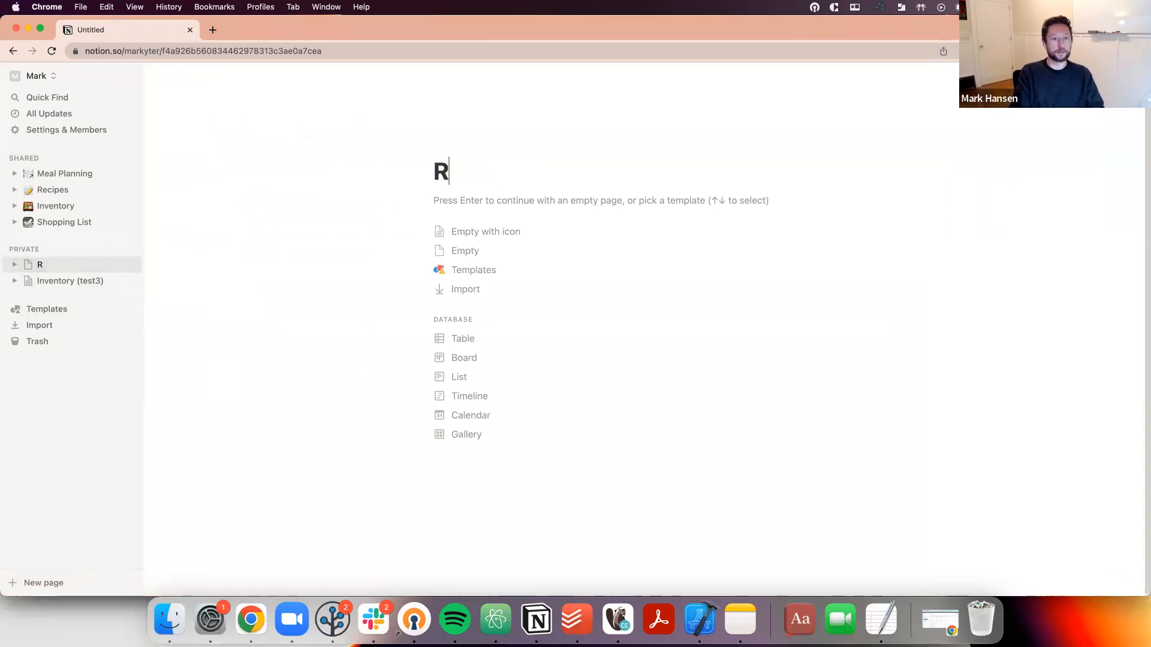
pyautogui.write('ecipes (test3)')
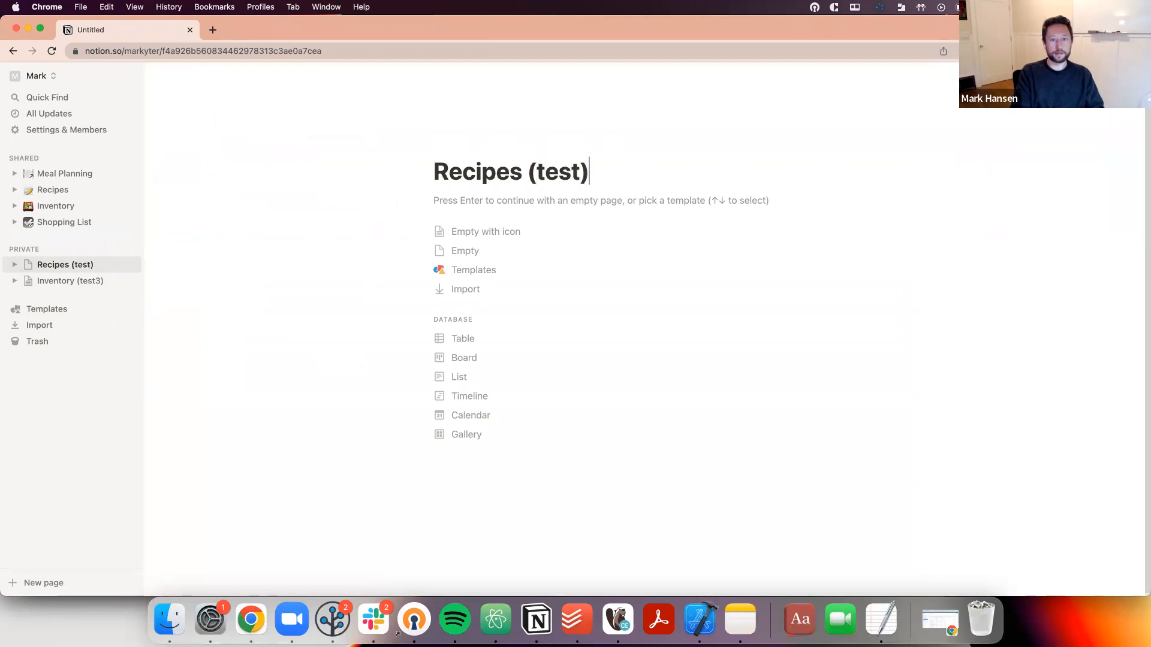
pyautogui.click(493, 339)
pyautogui.click(976, 291)
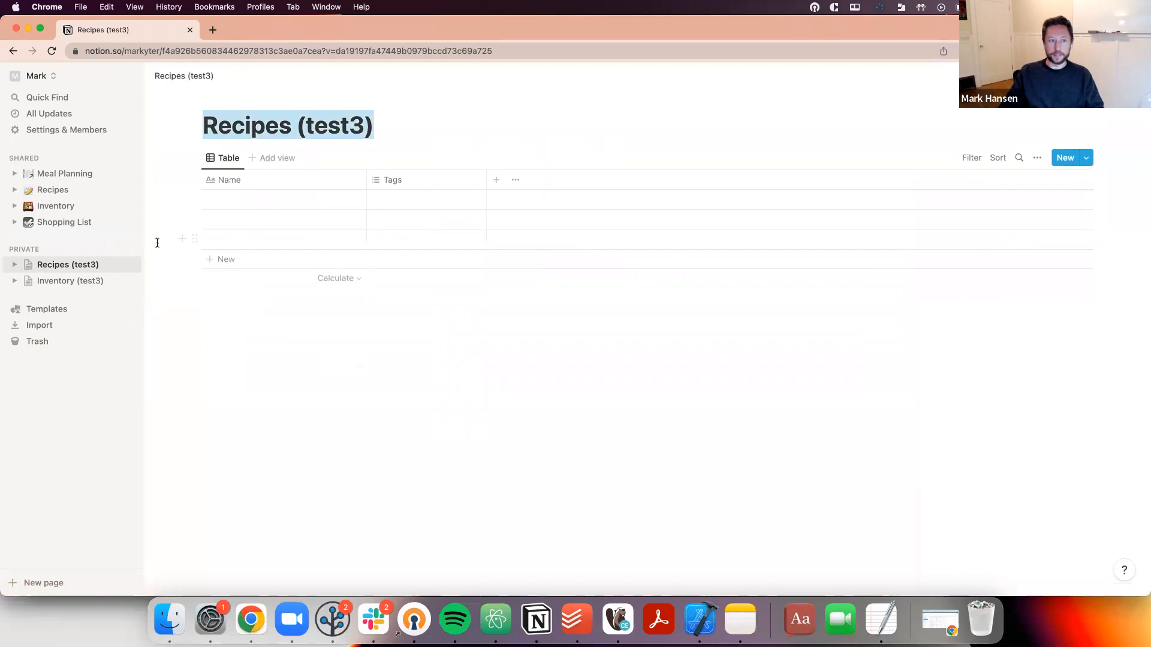
pyautogui.click(270, 355)
# Rename the table view of the Recipes (test3) database to Recipes
pyautogui.click(223, 158)
pyautogui.click(258, 196)
pyautogui.write('Recipes')
# Rename the table view of the Inventory (test3) database to Ingredients
pyautogui.click(70, 281)
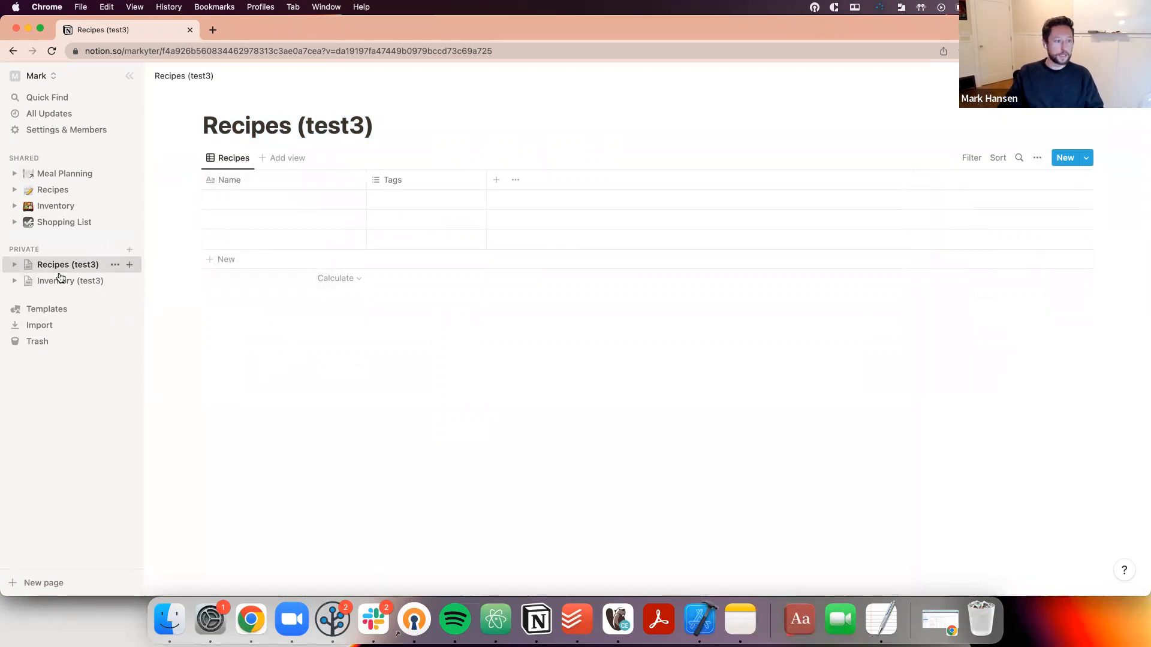
pyautogui.click(223, 158)
pyautogui.click(258, 195)
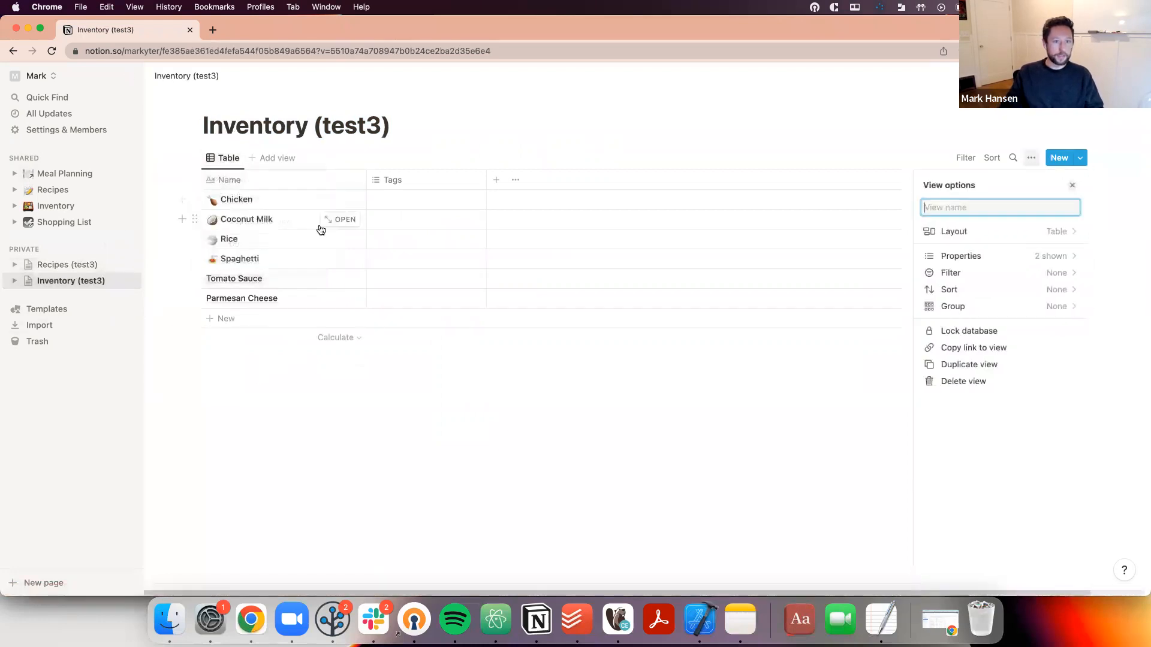
pyautogui.write('Ingredients')
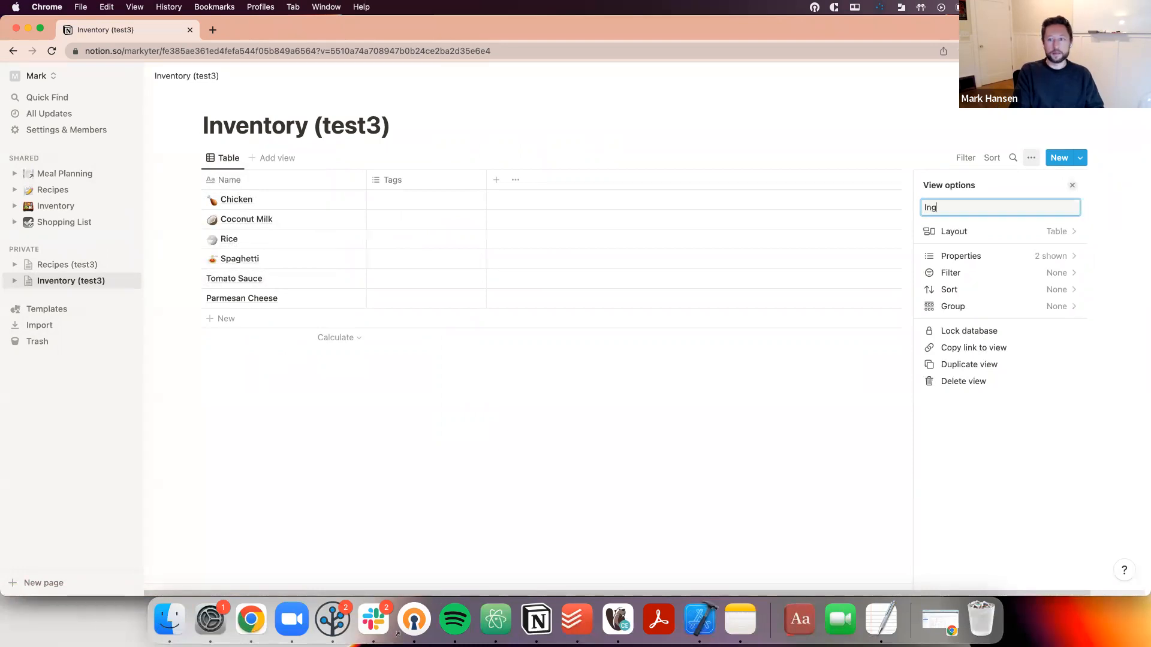
pyautogui.click(330, 303)
pyautogui.click(223, 394)
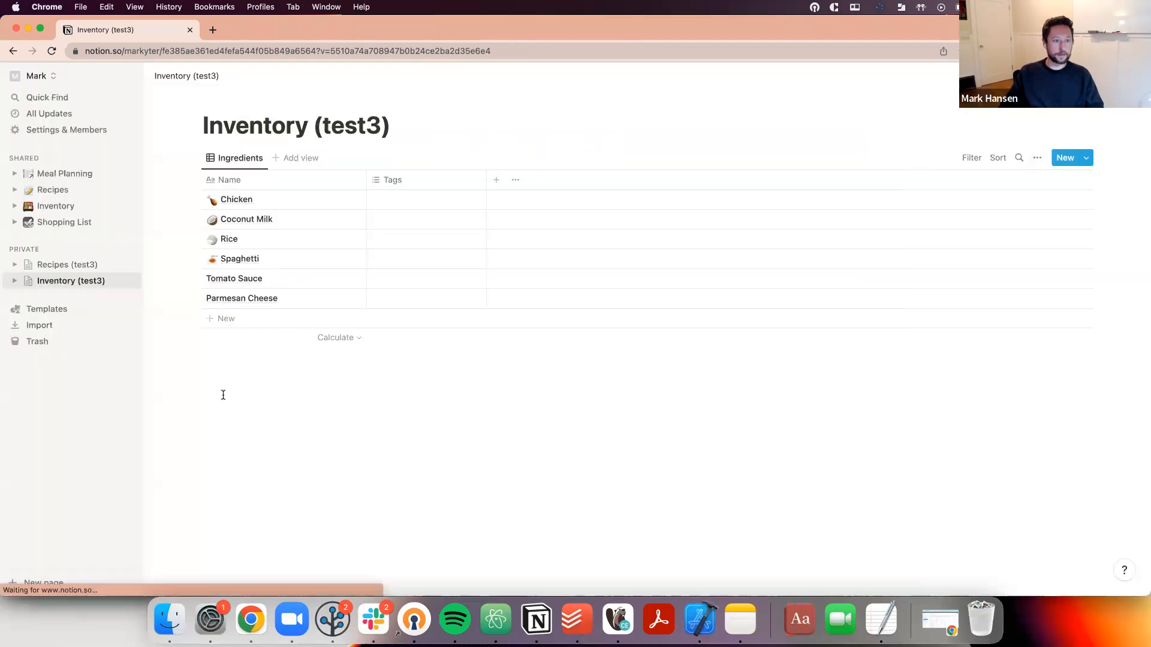
# Add the recipes Coconut Chicken Curry and Pasta to the Recipes (test3) table
pyautogui.click(82, 266)
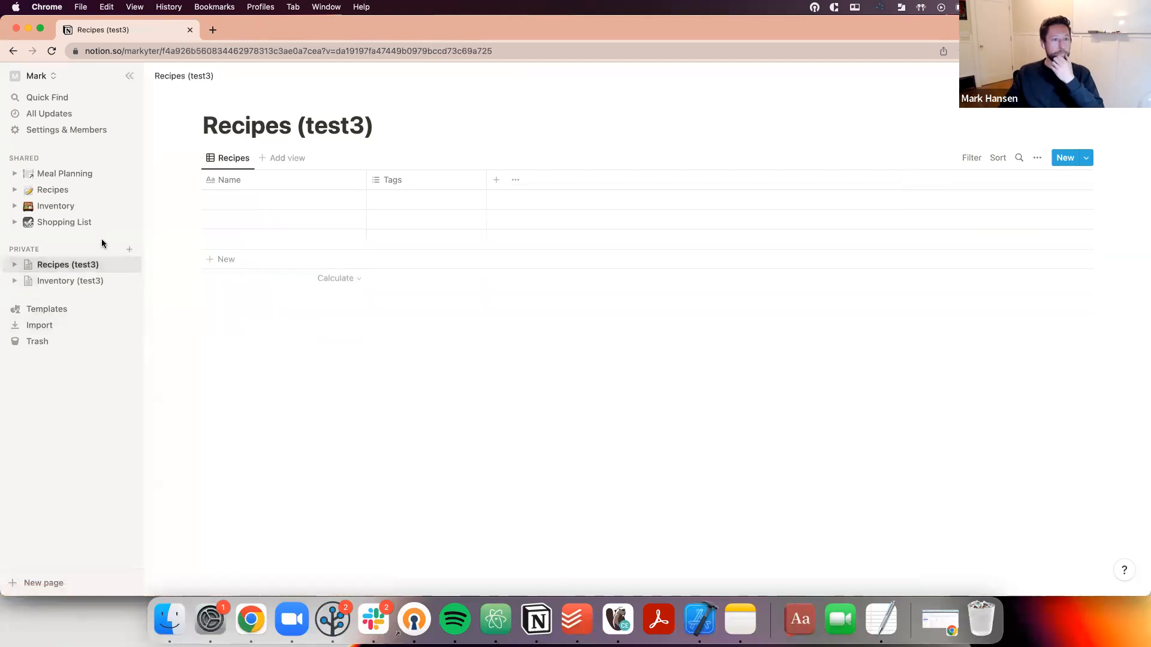
pyautogui.click(249, 194)
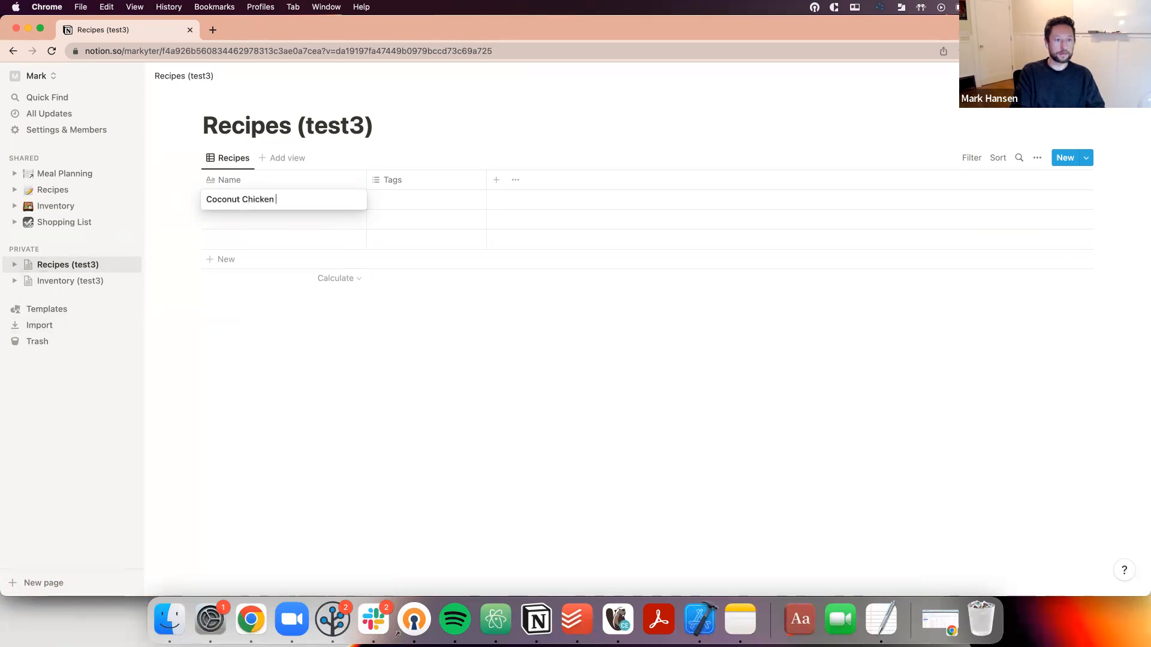
pyautogui.write('ry')
pyautogui.press('Return')
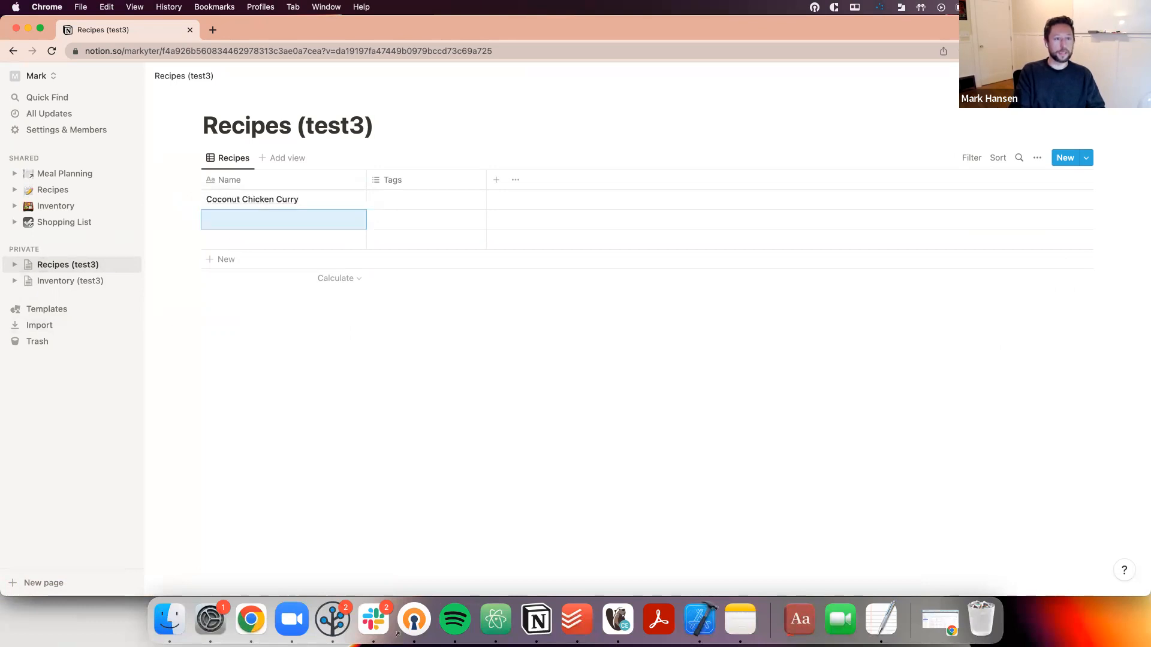
pyautogui.write('Pasta')
pyautogui.press('Return')
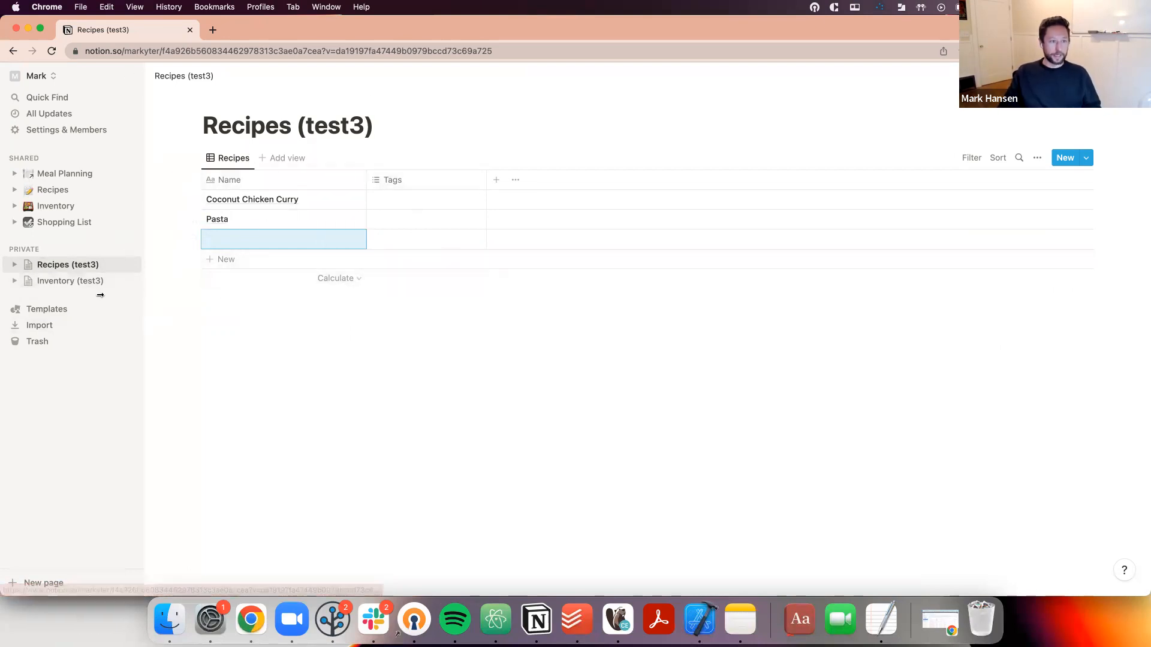
pyautogui.click(386, 182)
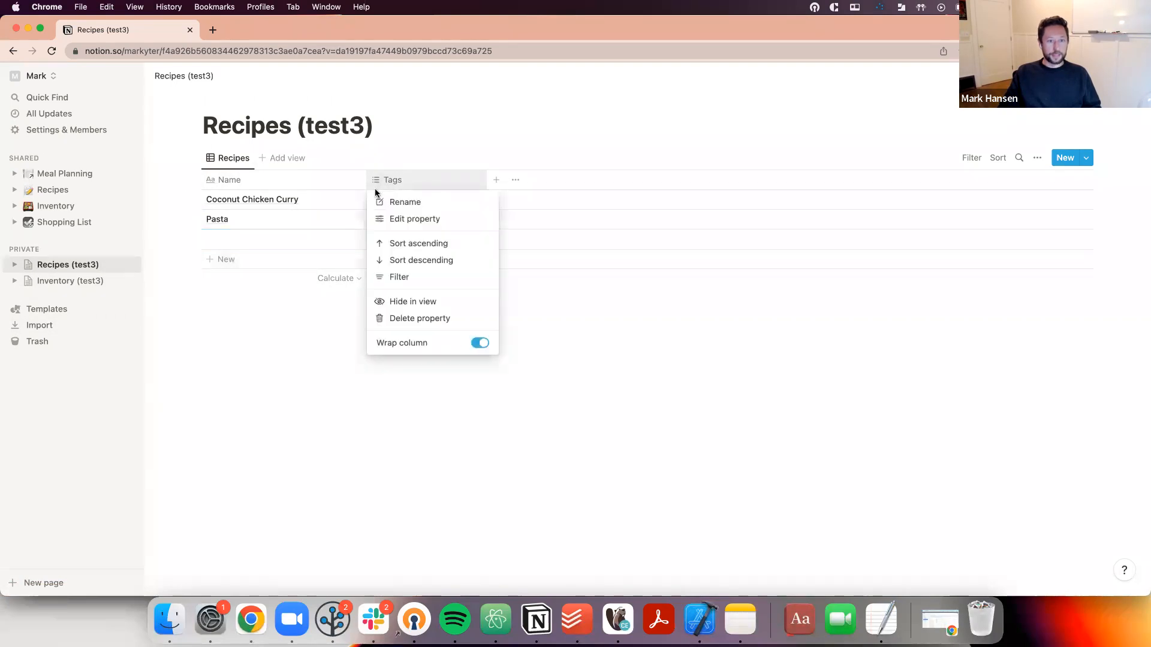
pyautogui.click(211, 368)
# Rename the Tags property of the Inventory (test3) database to Department
pyautogui.click(70, 280)
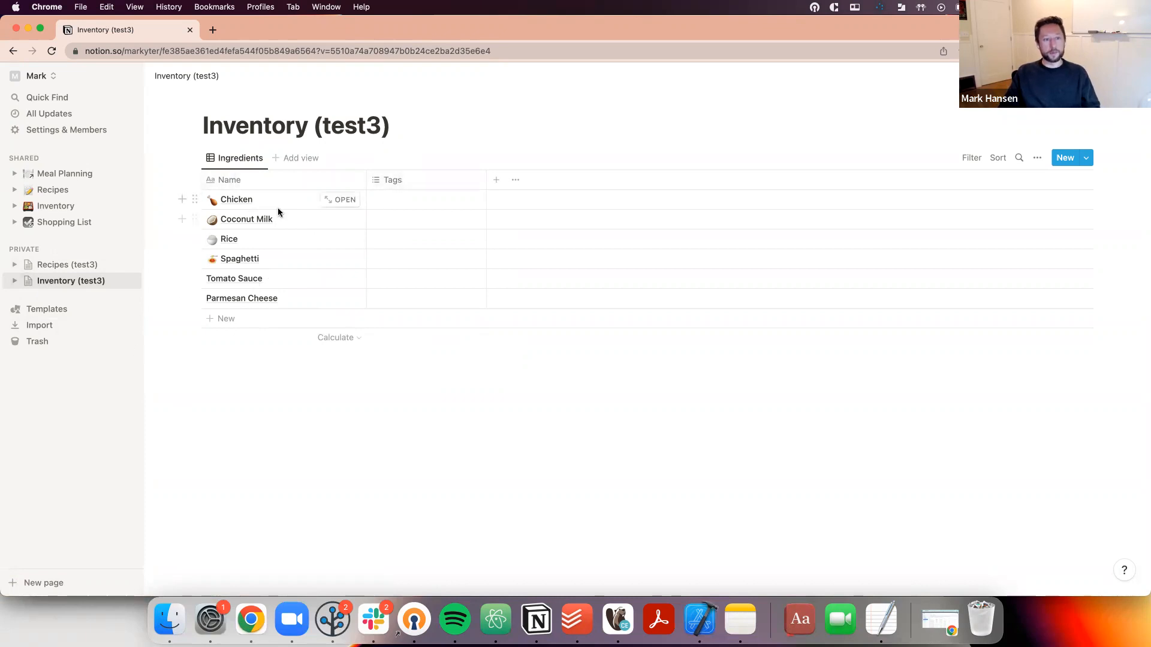
pyautogui.click(430, 178)
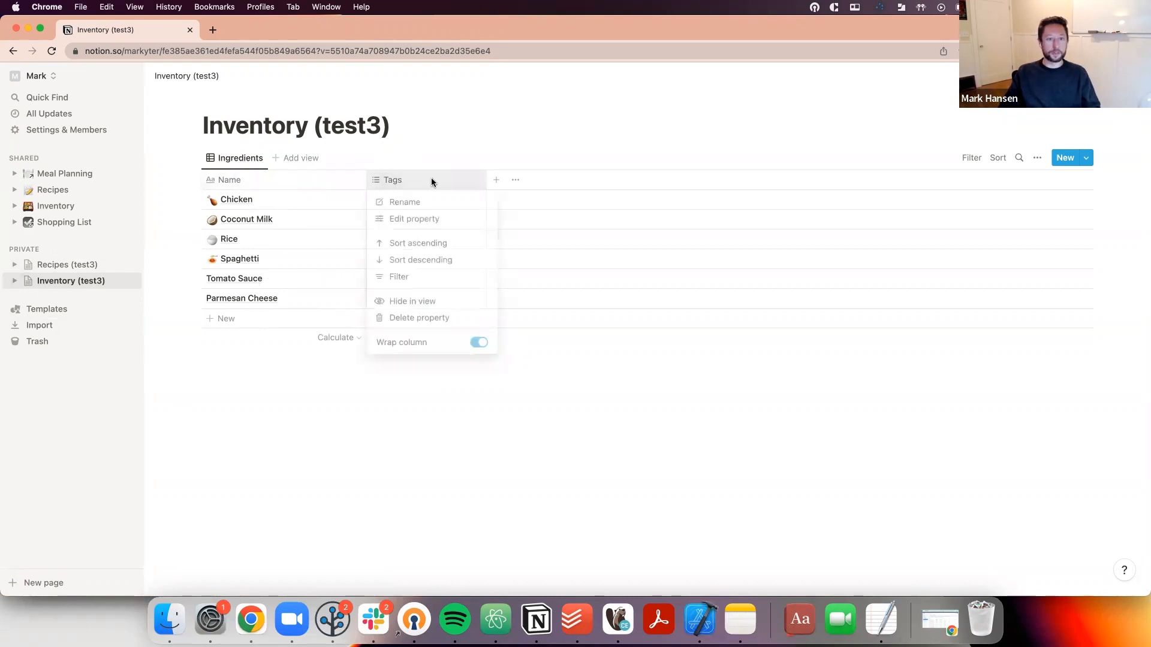
pyautogui.click(413, 219)
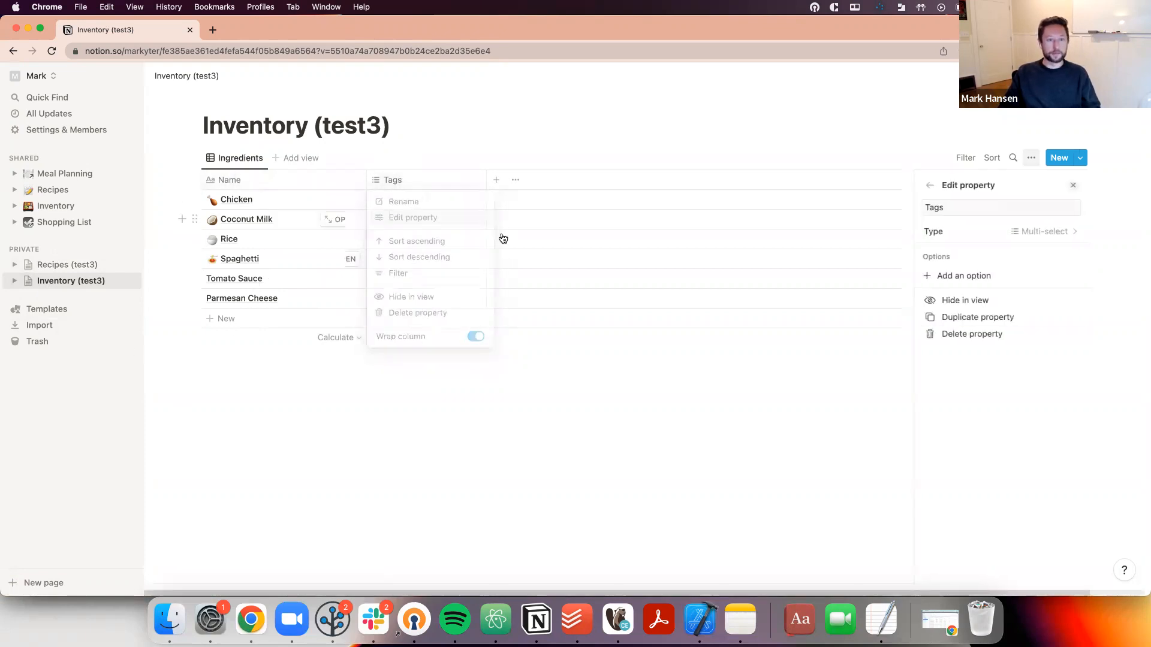
pyautogui.click(1034, 235)
pyautogui.click(983, 203)
pyautogui.doubleClick(943, 205)
pyautogui.write('Department')
pyautogui.click(547, 548)
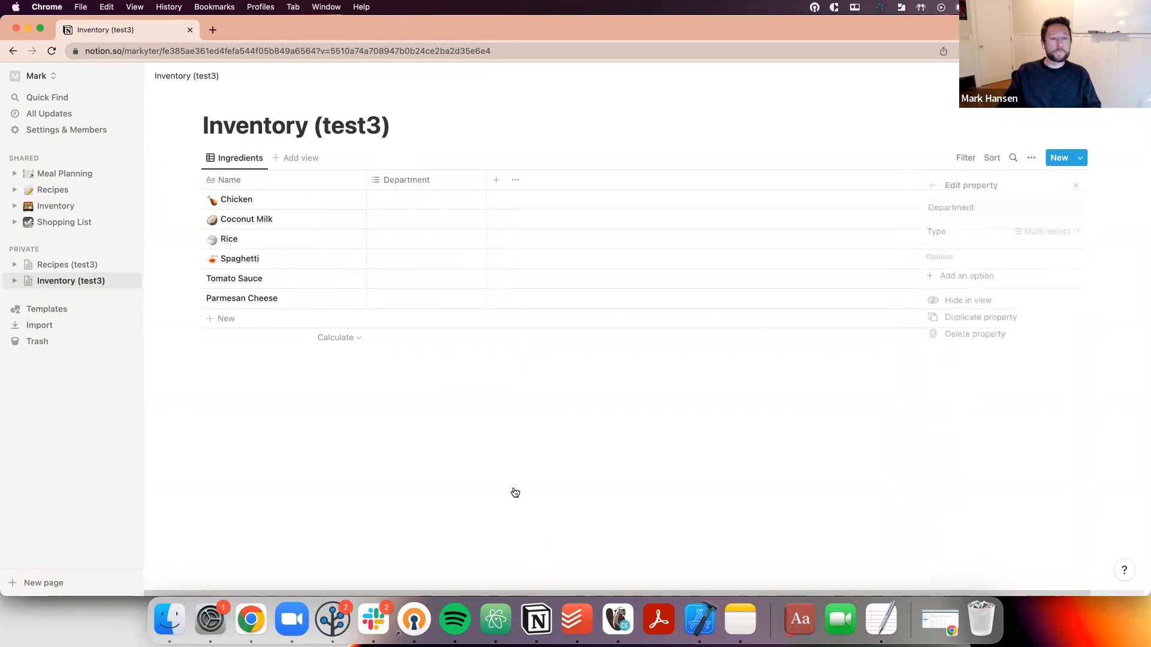
# Create the Department option Meat & Seafood and assign it to the Chicken item
pyautogui.click(391, 204)
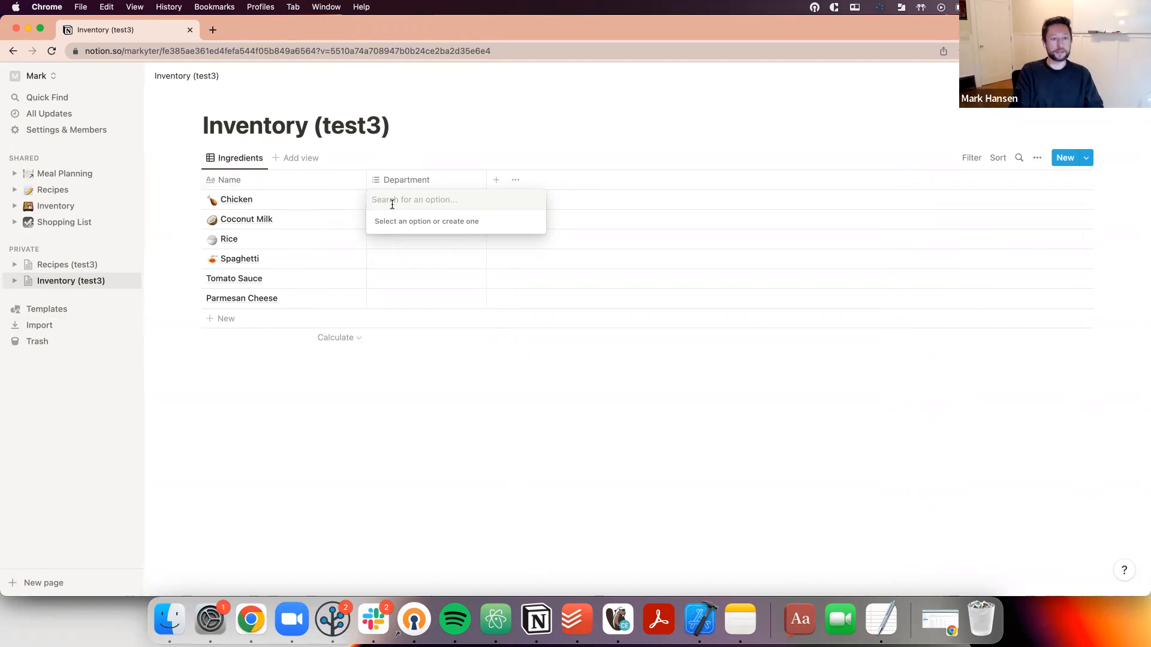
pyautogui.write('MEa')
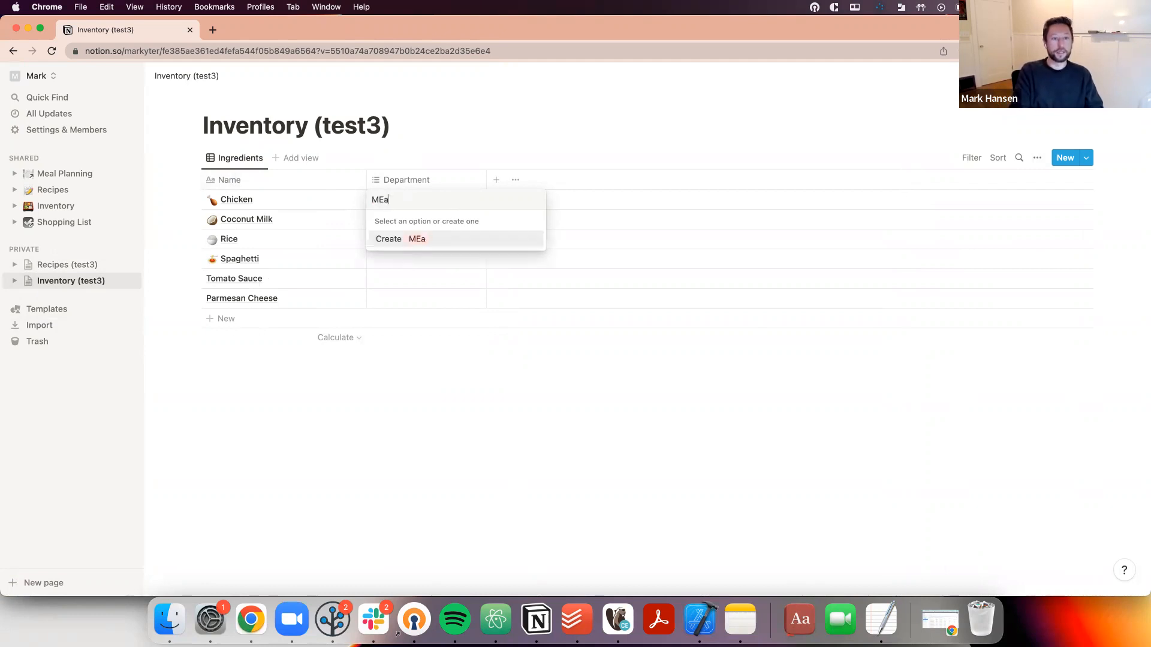
pyautogui.write('t& Seaf')
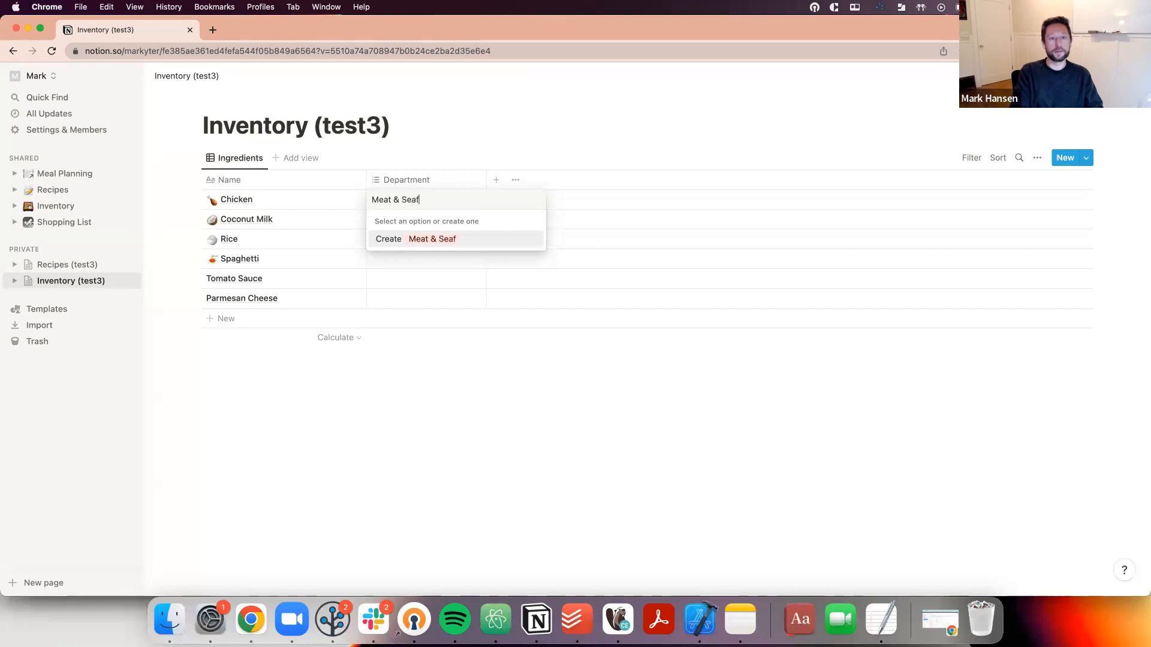
pyautogui.write('ood')
pyautogui.press('Return')
pyautogui.click(425, 422)
# Create the Department option Canned and assign it to the Coconut Milk item
pyautogui.click(393, 216)
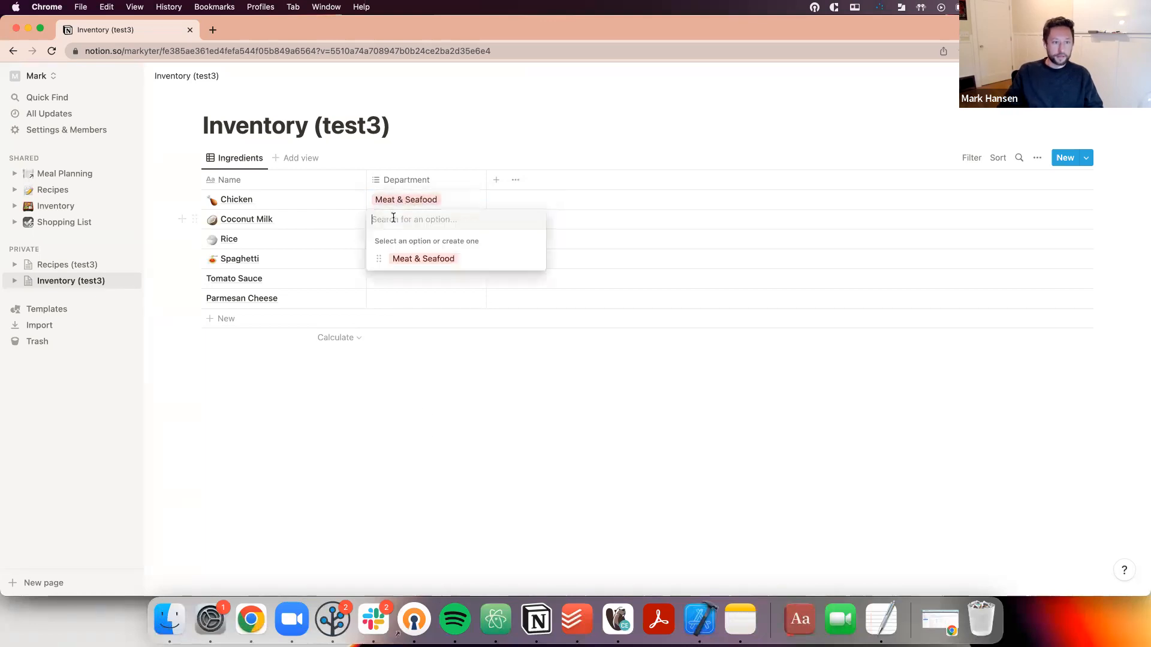
pyautogui.write('Canned')
pyautogui.press('Return')
pyautogui.press('Escape')
# Create the Department option Non-perishables for the Rice item and assign it to Spaghetti as well
pyautogui.click(389, 239)
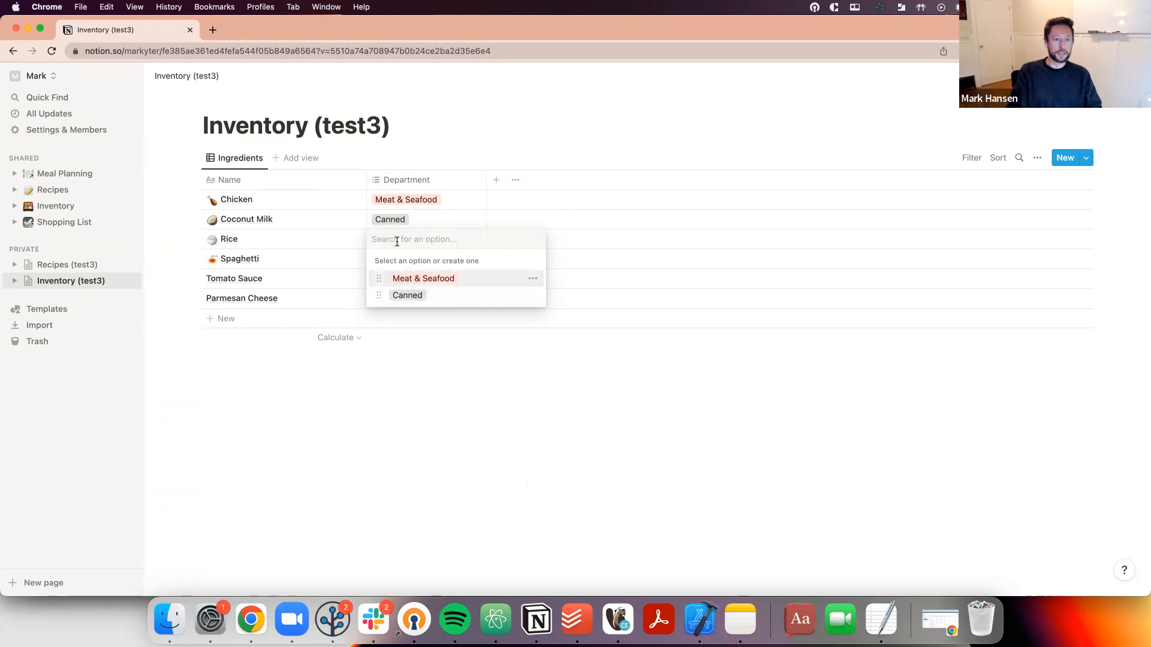
pyautogui.write('Non-perishables')
pyautogui.press('Return')
pyautogui.press('Escape')
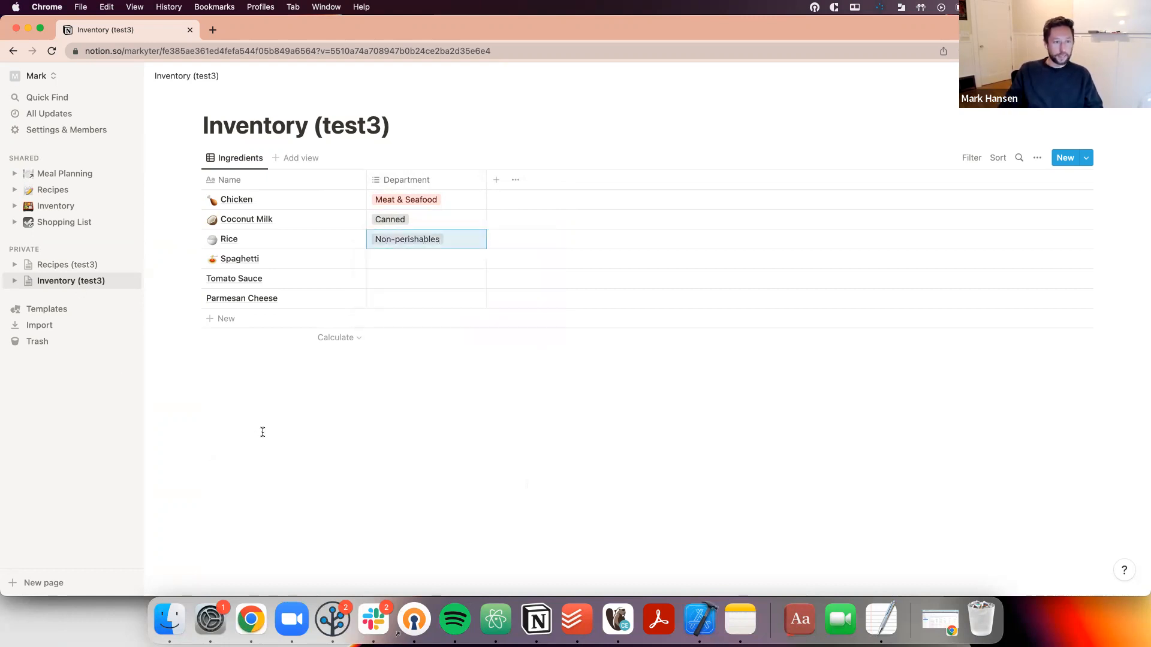
pyautogui.click(415, 261)
pyautogui.click(440, 330)
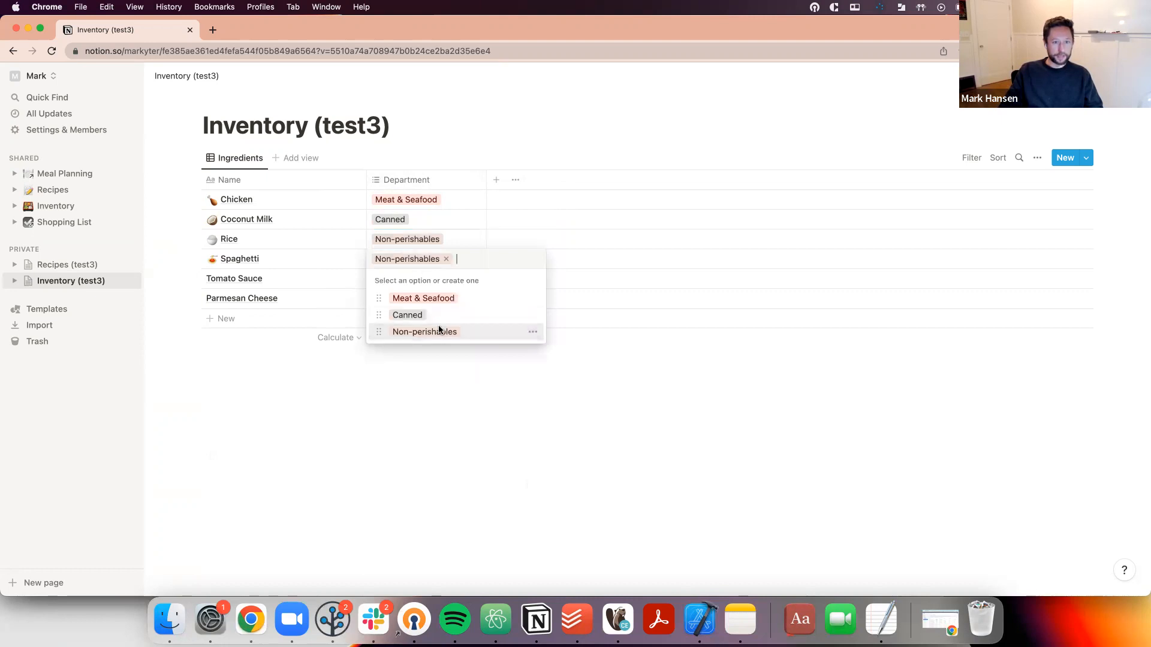
# Assign the Department option Canned to Tomato Sauce and create the option Dairy for Parmesan Cheese
pyautogui.press('Escape')
pyautogui.click(396, 282)
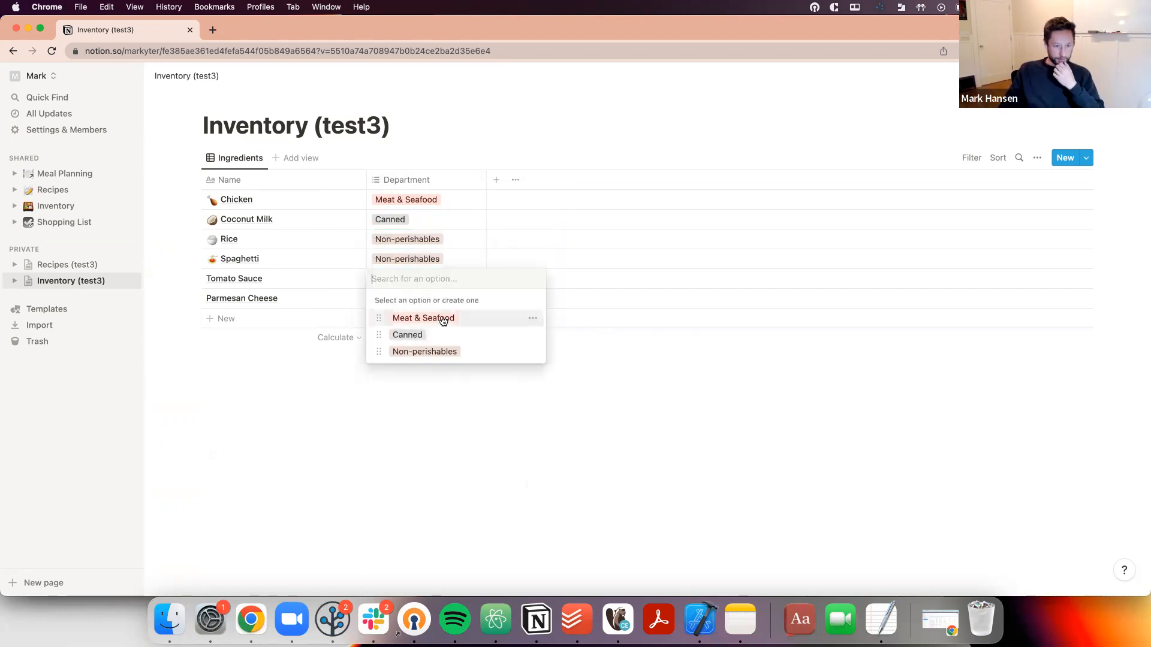
pyautogui.click(413, 334)
pyautogui.press('Escape')
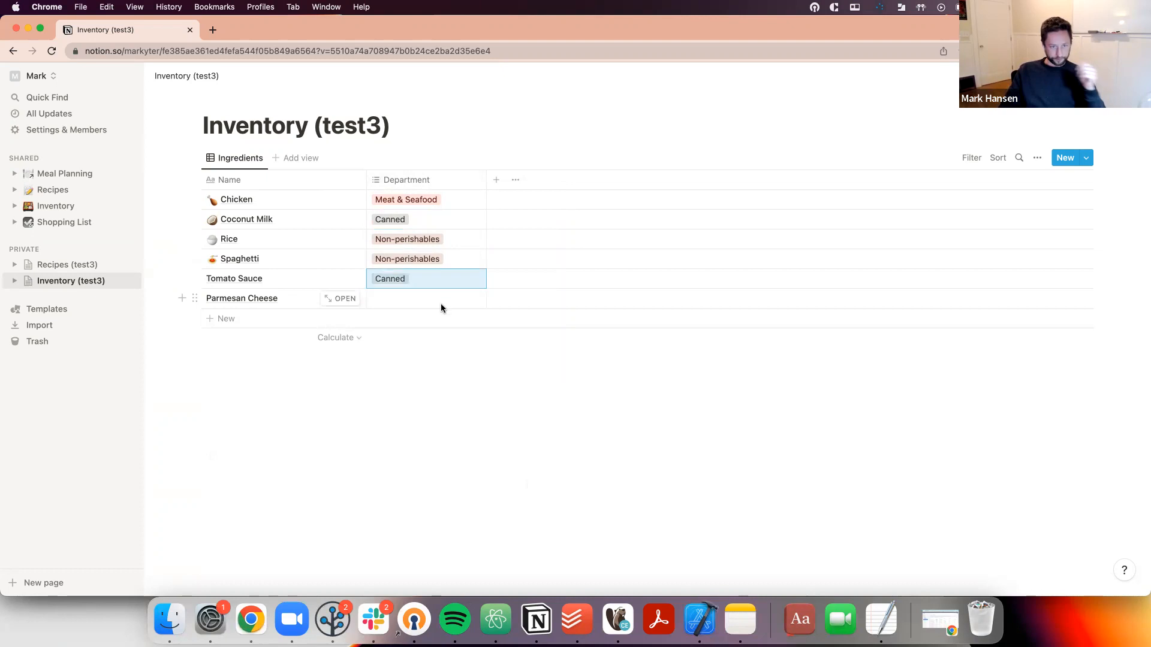
pyautogui.click(407, 302)
pyautogui.write('Dairy')
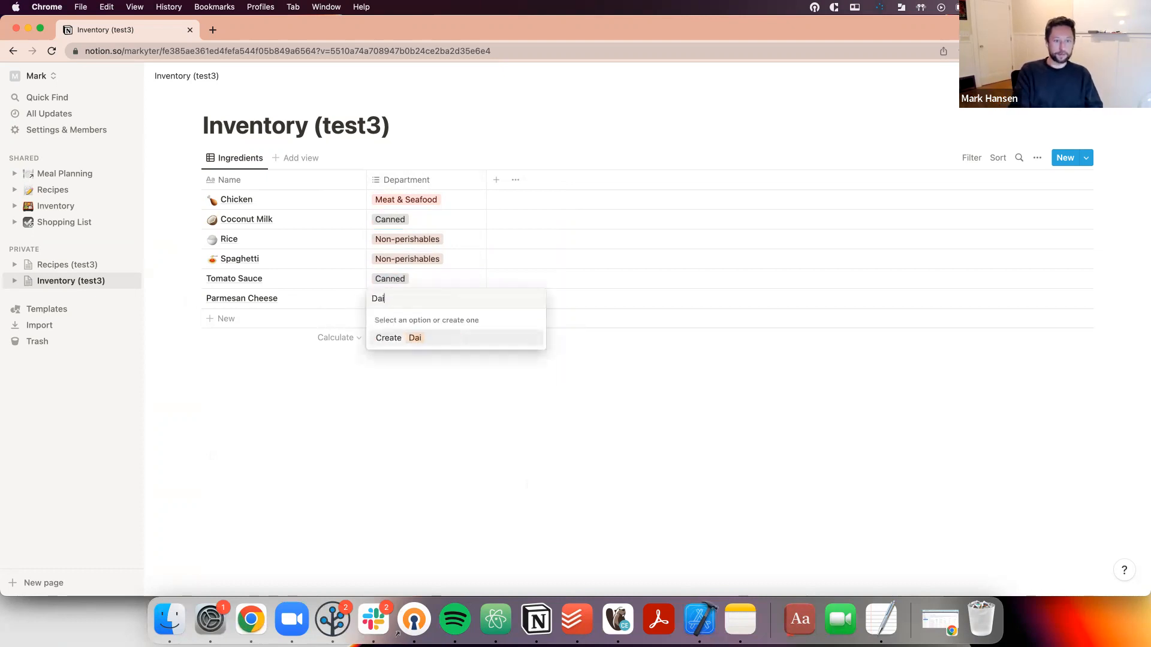
pyautogui.press('Return')
pyautogui.press('Escape')
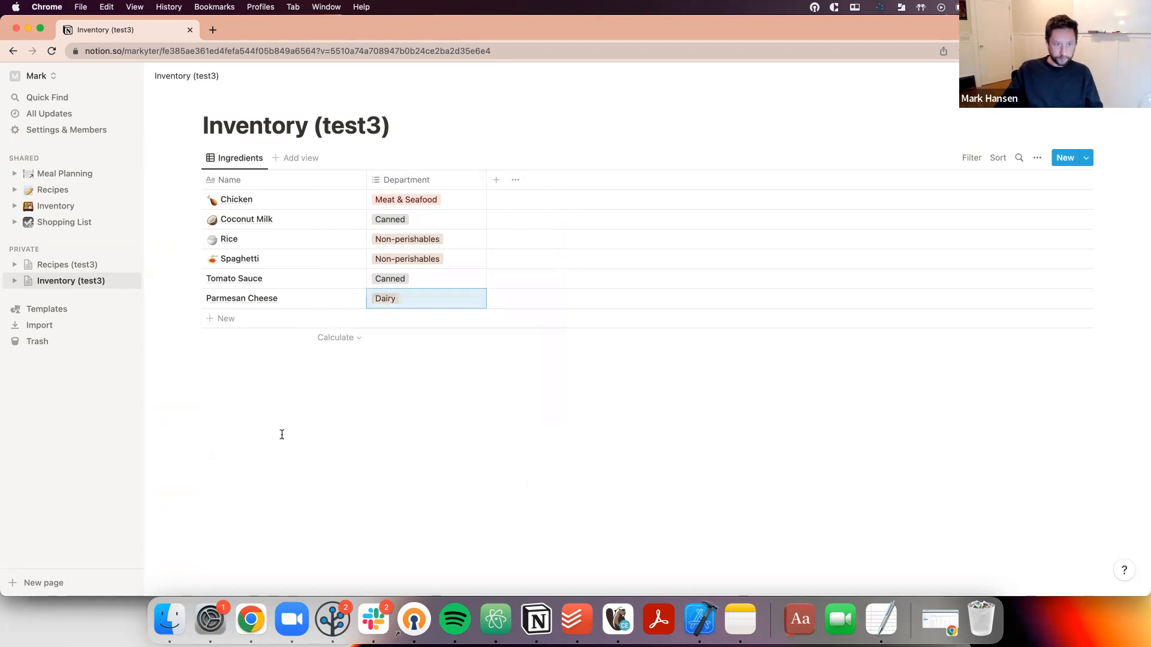
# Delete the Tags property from the Recipes (test3) database
pyautogui.click(95, 264)
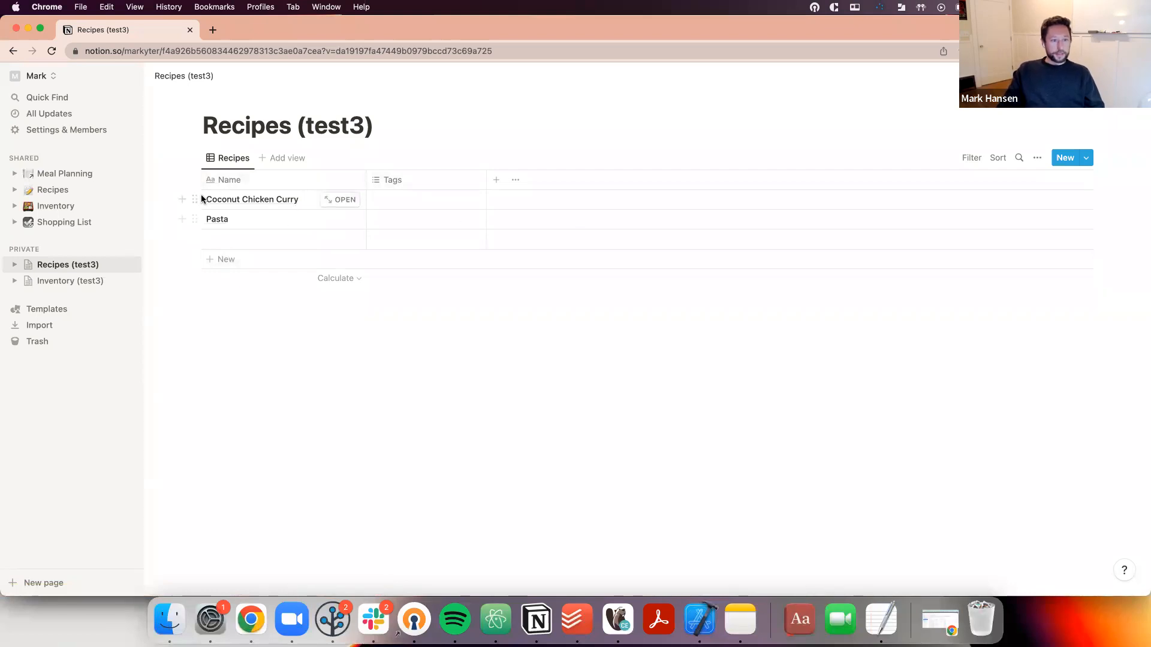
pyautogui.click(94, 282)
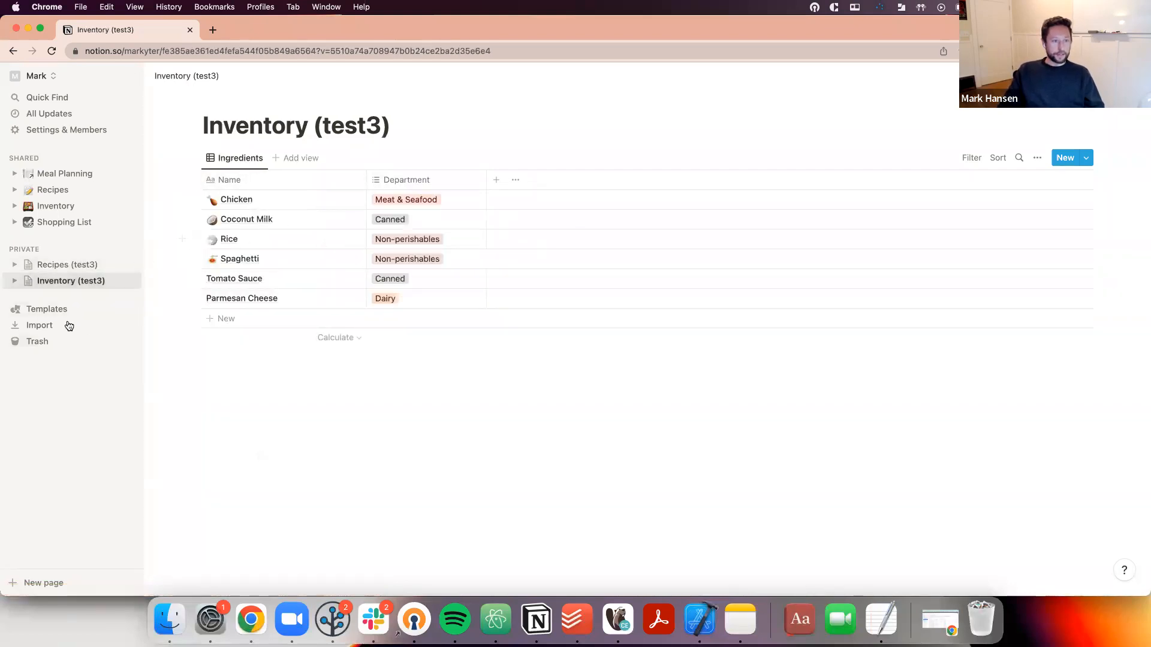
pyautogui.click(67, 265)
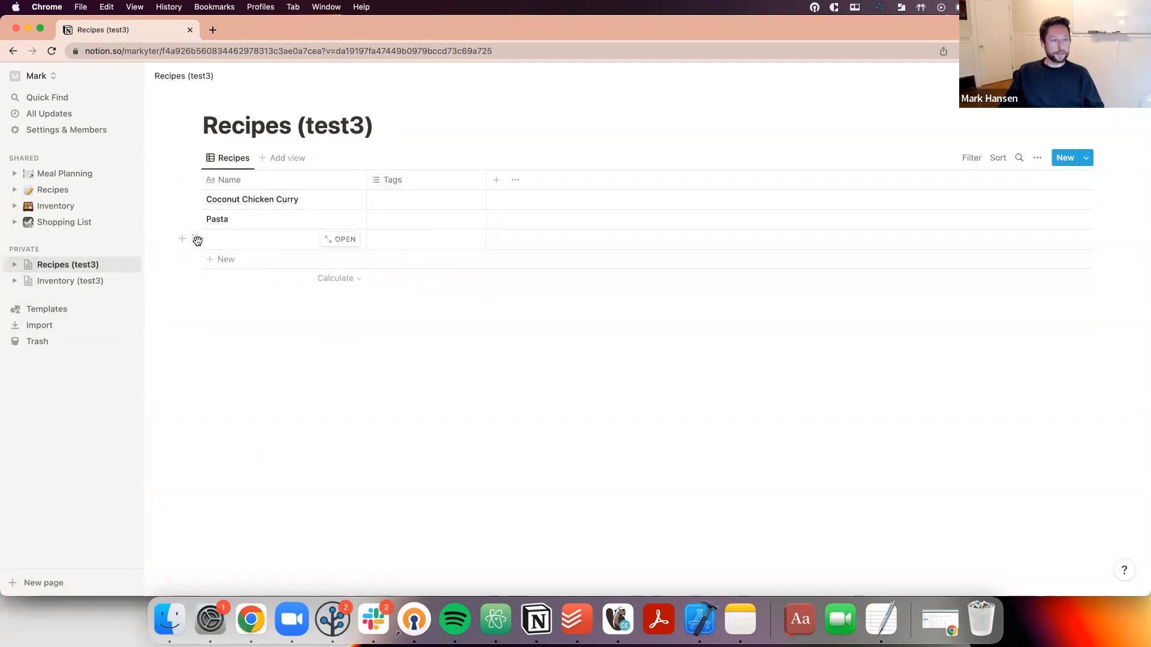
pyautogui.click(397, 181)
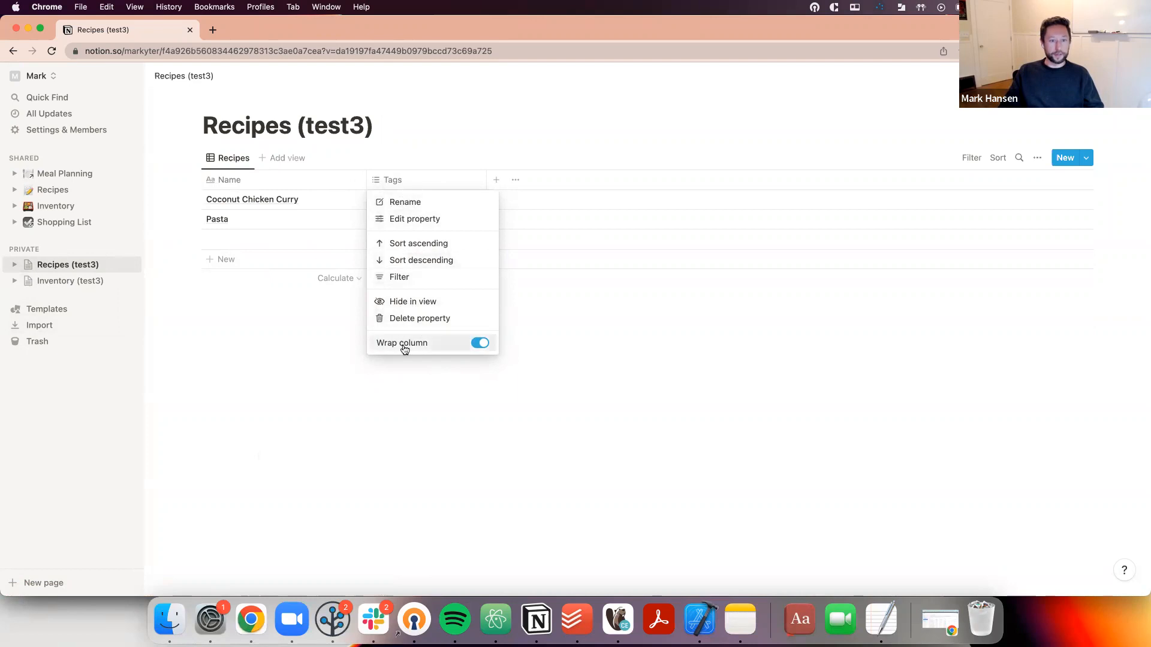
pyautogui.click(416, 320)
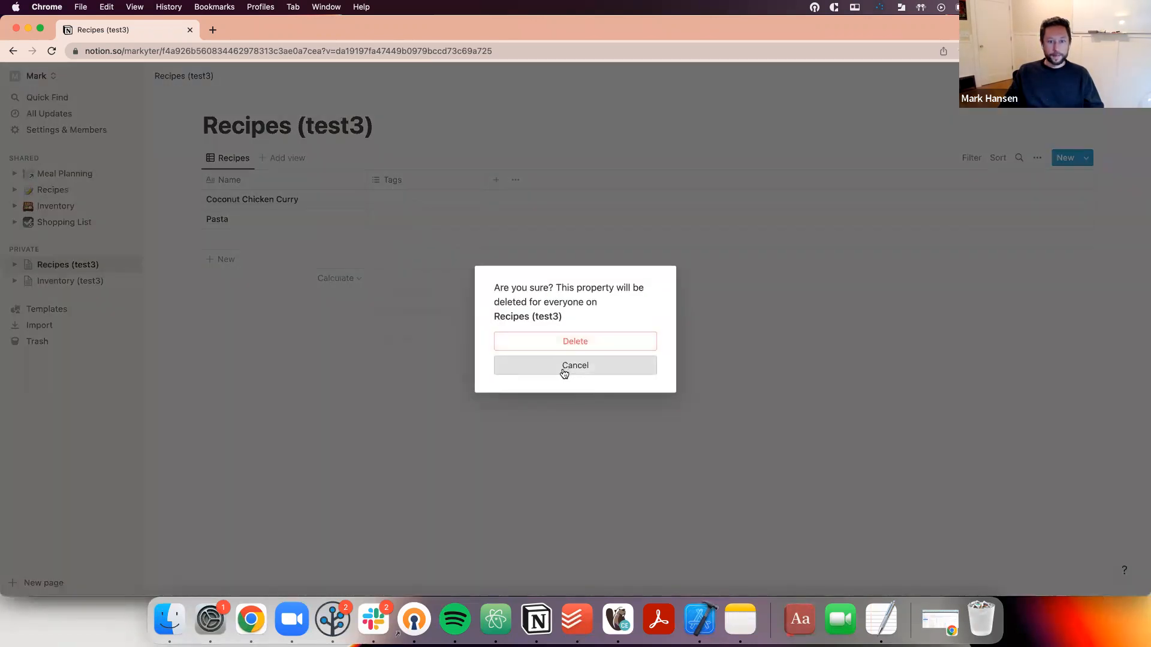
pyautogui.click(561, 342)
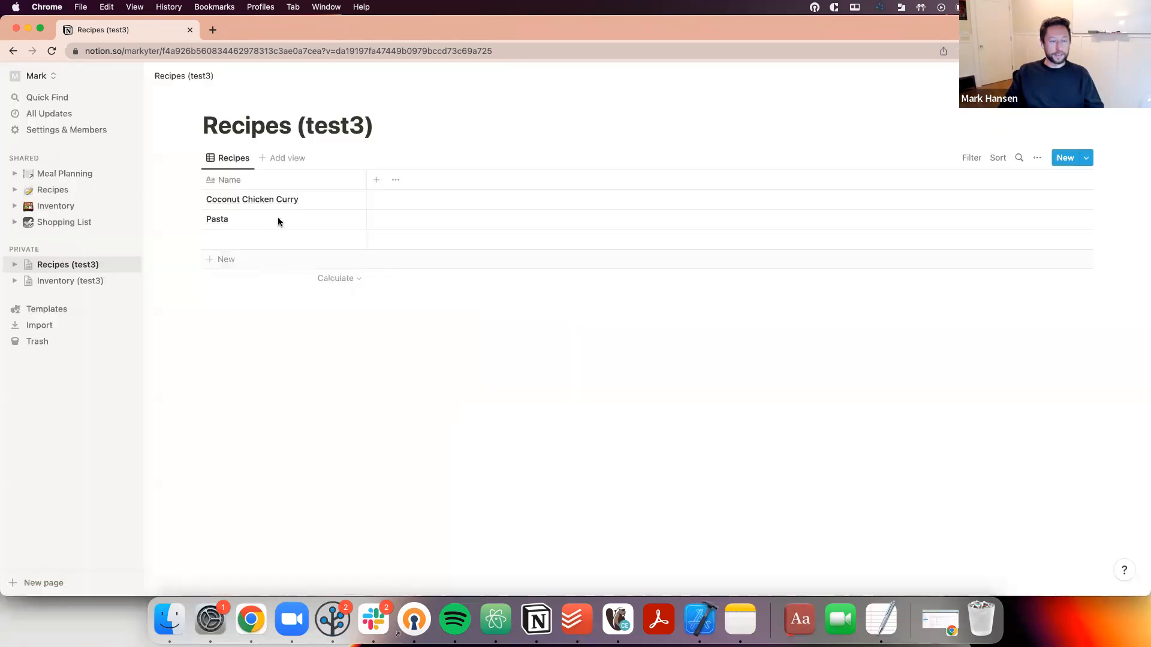
# Add a new property named Ingredients to the Recipes (test3) database
pyautogui.click(78, 281)
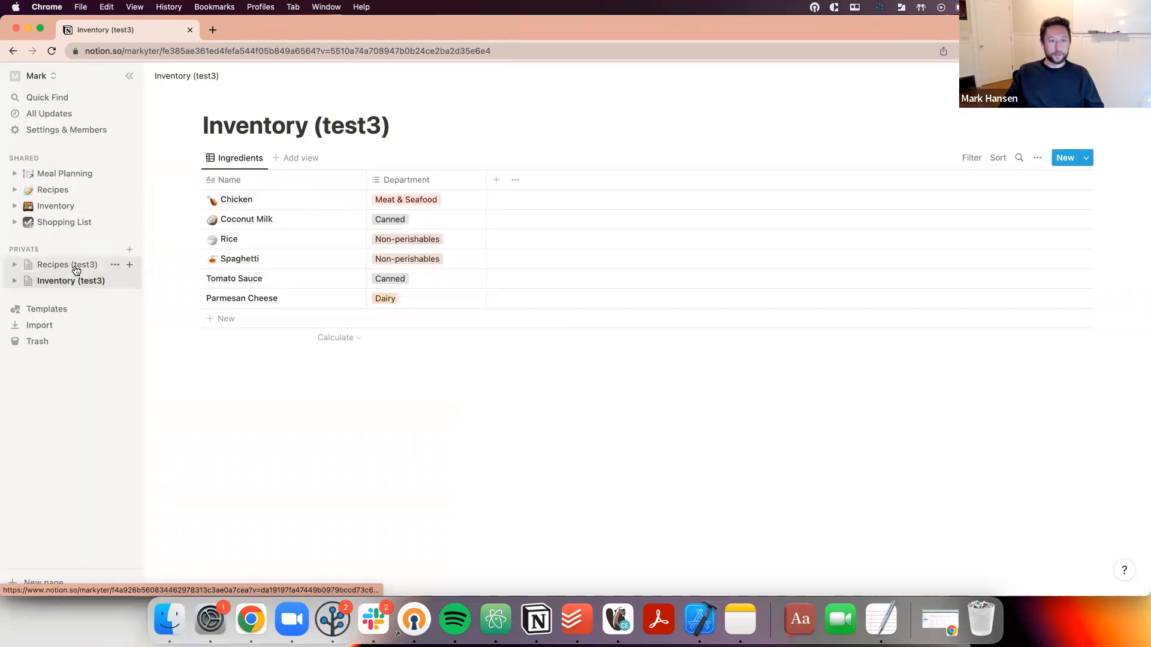
pyautogui.click(76, 270)
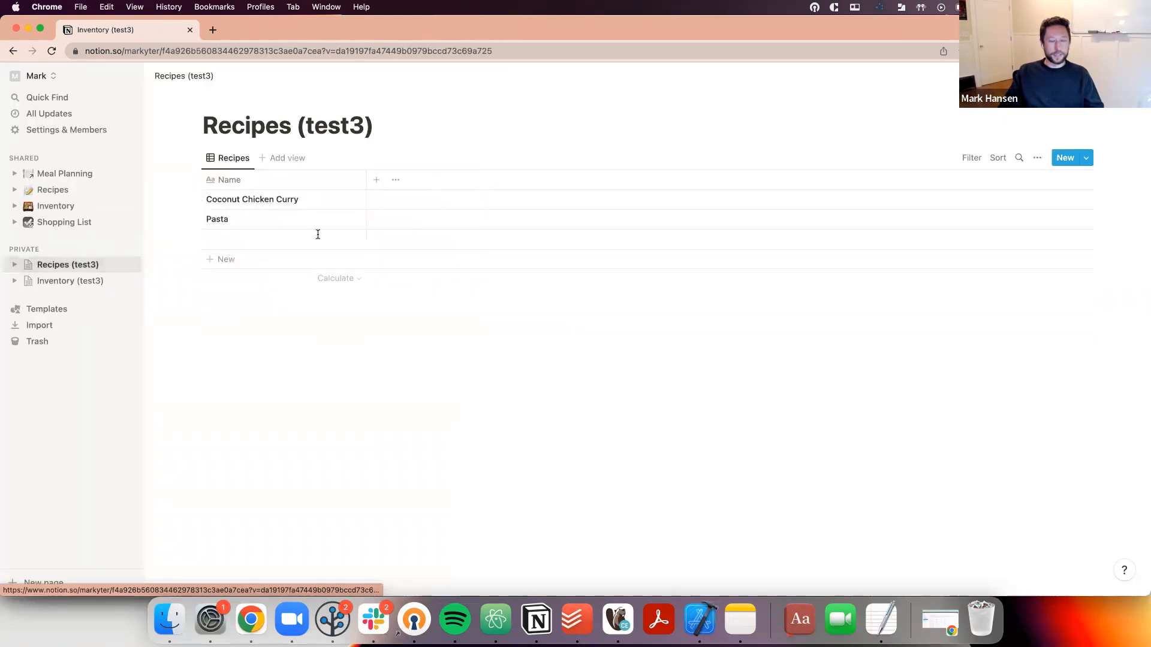
pyautogui.click(370, 176)
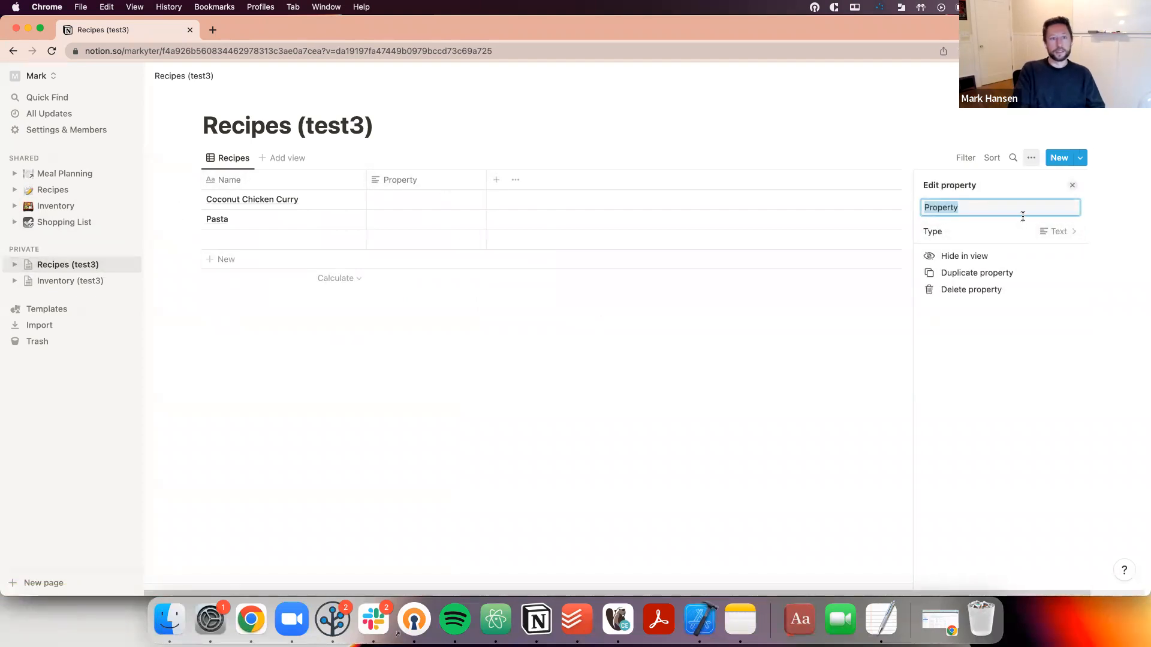
pyautogui.write('Inc')
pyautogui.write('redients')
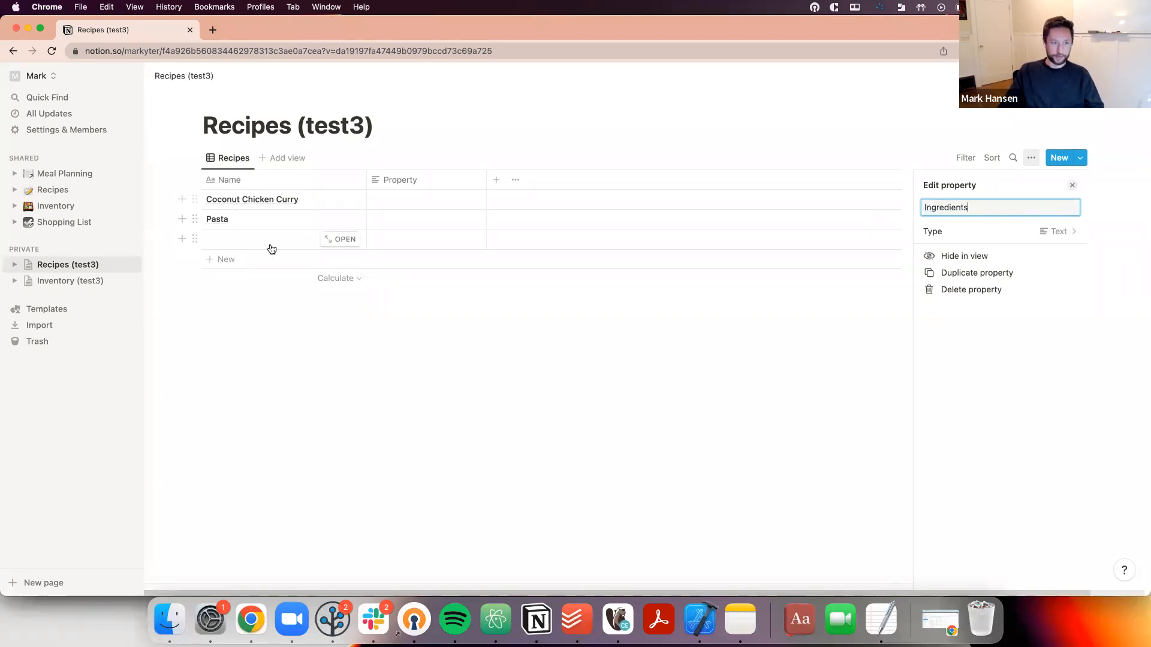
# Make the Ingredients property a relation to Inventory (test3) that is also shown on the Inventory (test3) database
pyautogui.click(1069, 232)
pyautogui.scroll(-1, 1038, 426)
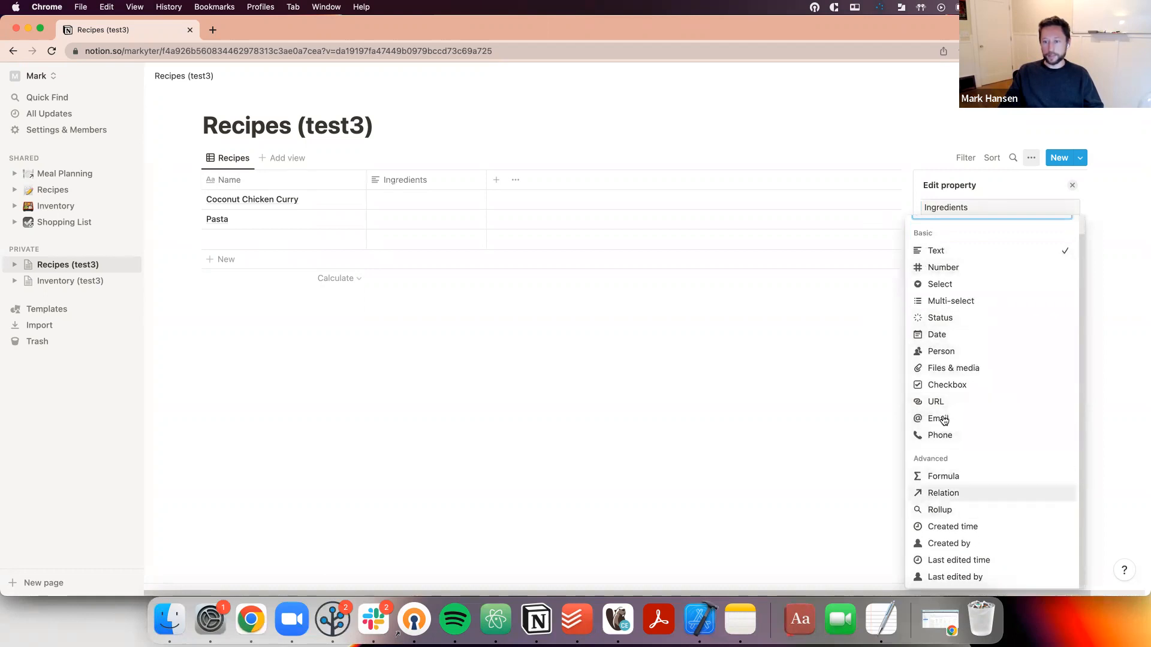
pyautogui.click(943, 493)
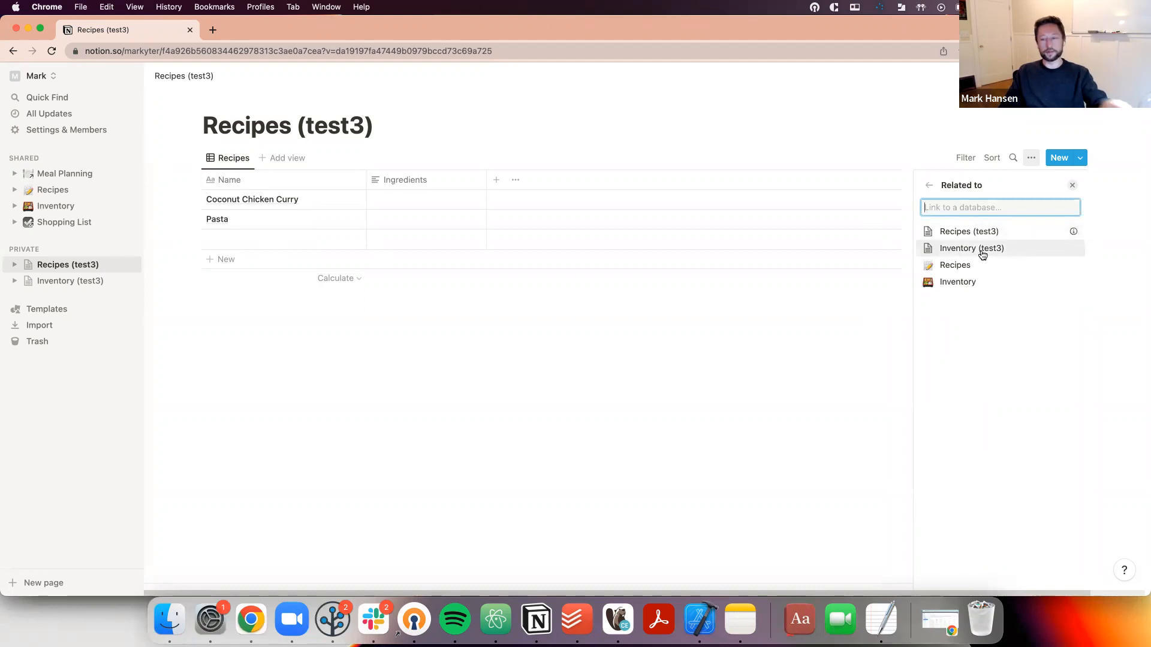
pyautogui.click(982, 251)
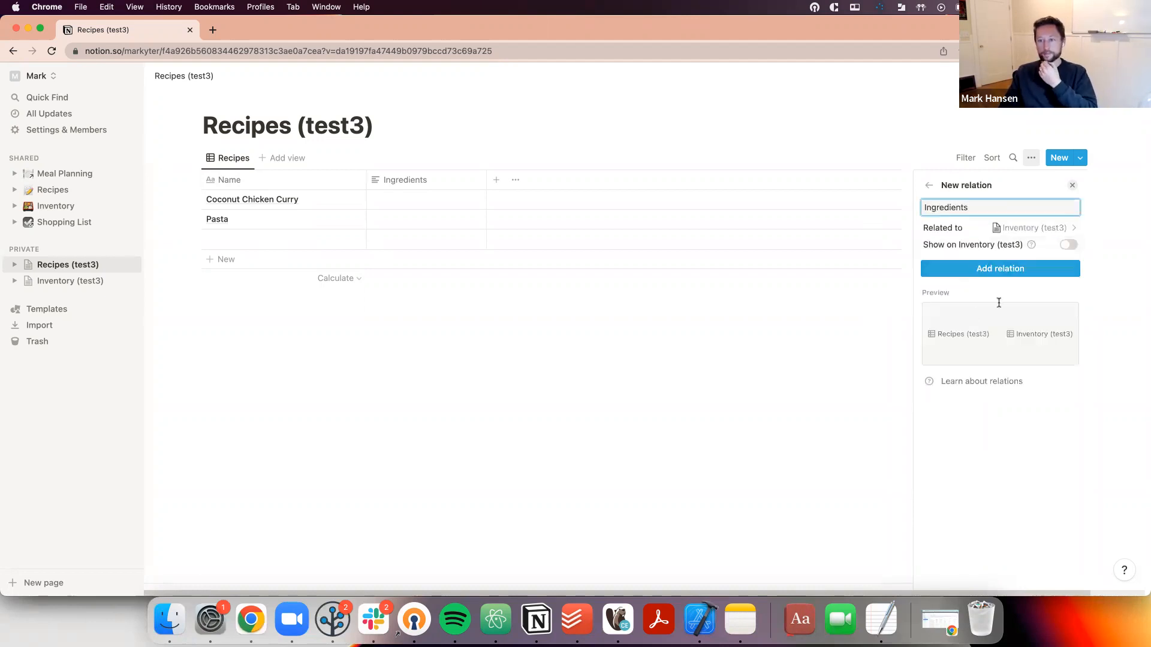
pyautogui.click(1068, 245)
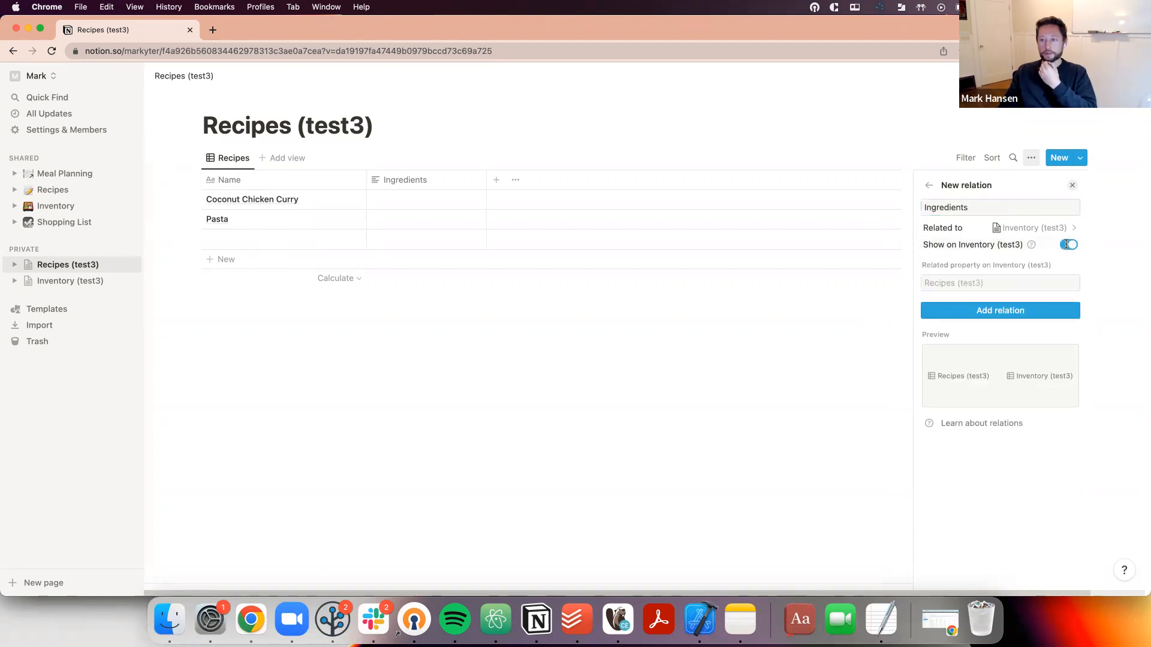
pyautogui.click(1012, 311)
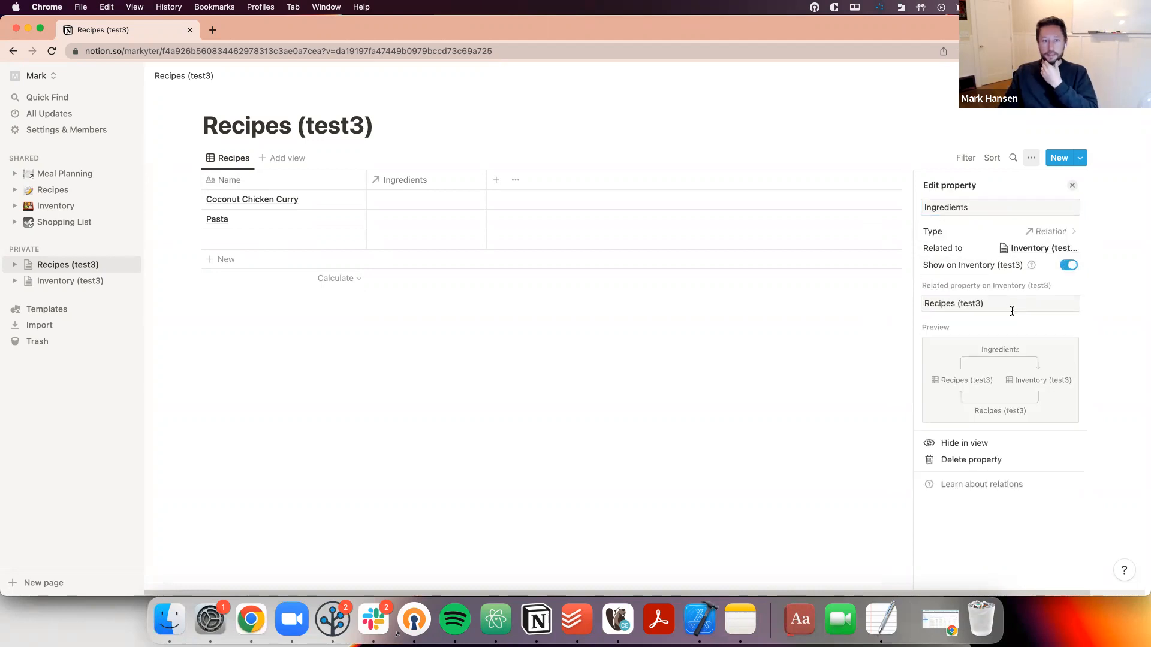
pyautogui.click(507, 308)
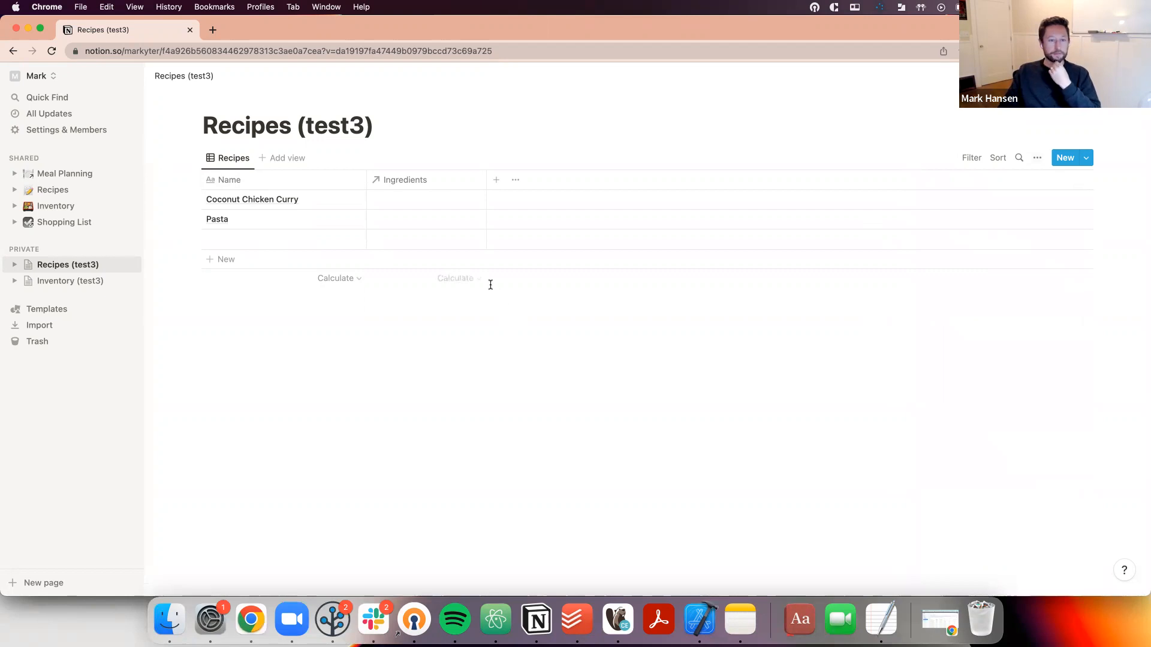
# Examine the items offered for linking in Coconut Chicken Curry's Ingredients and the related property on Inventory (test3)
pyautogui.click(408, 199)
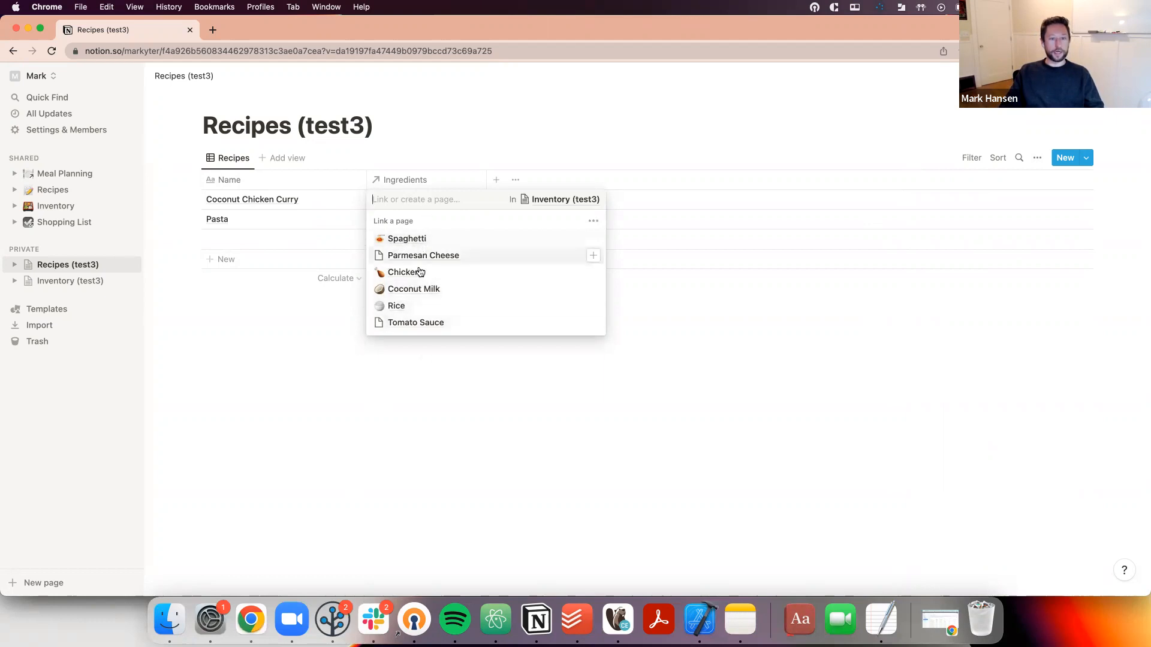
pyautogui.click(250, 341)
pyautogui.click(52, 282)
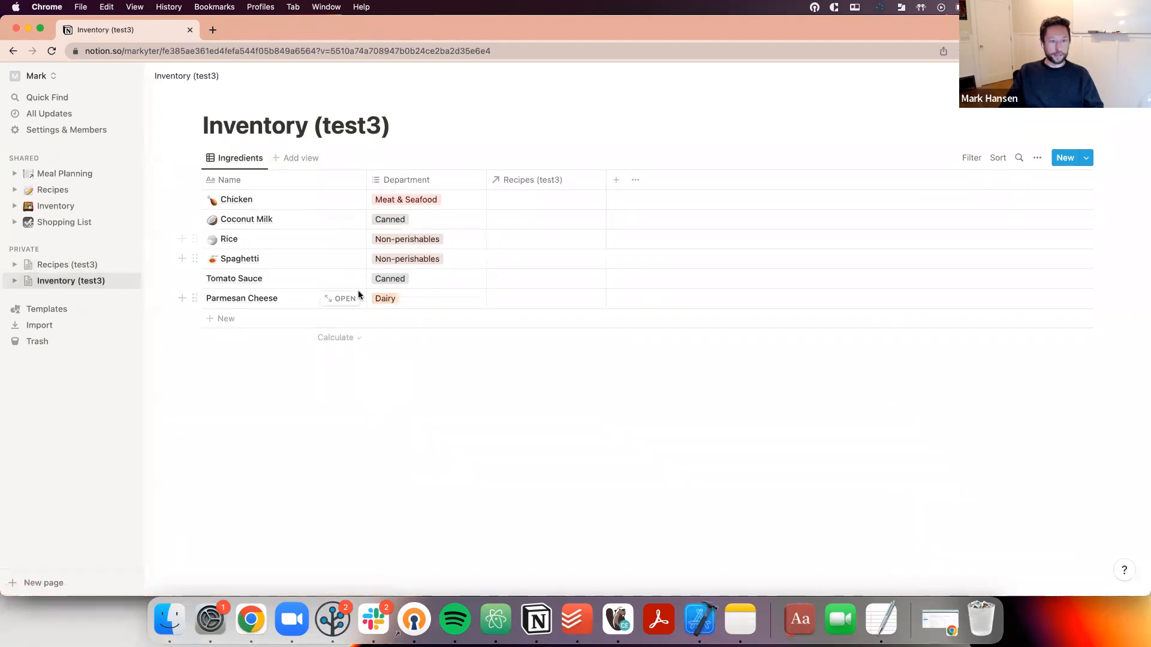
pyautogui.click(60, 264)
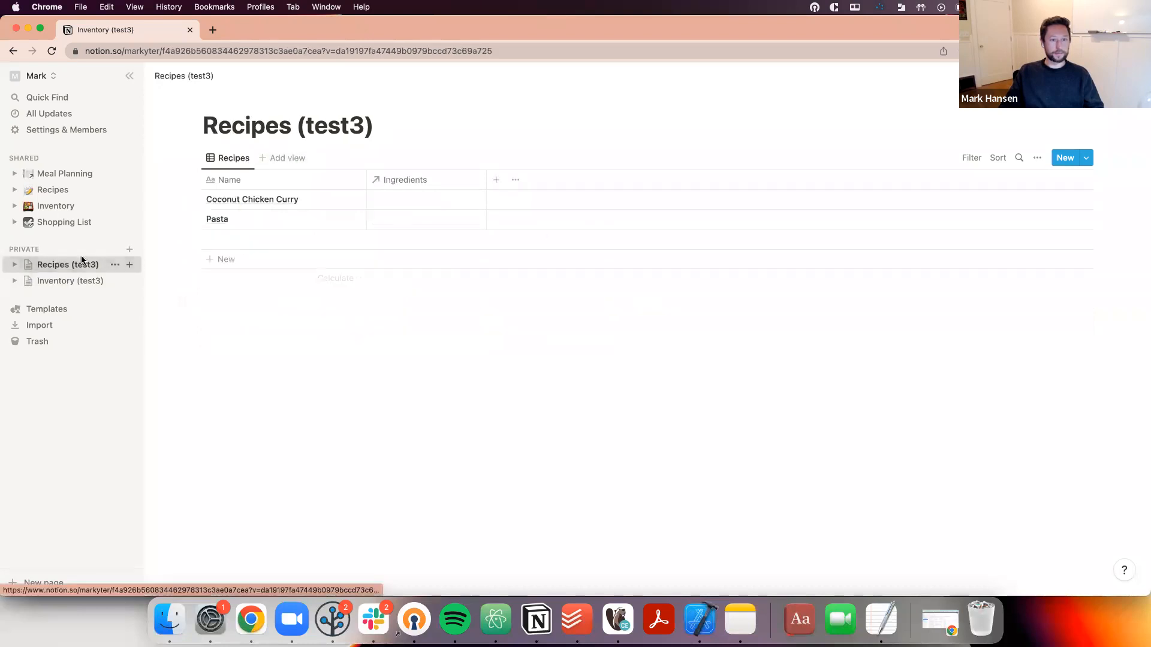
pyautogui.click(393, 200)
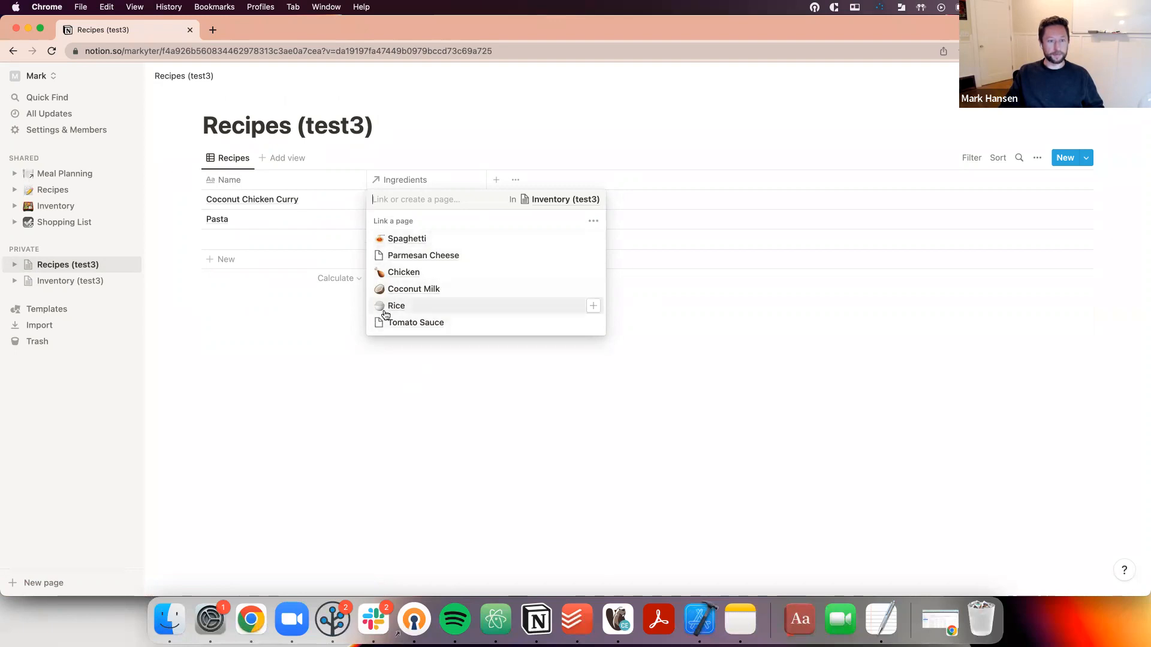
pyautogui.click(258, 378)
# Give the Tomato Sauce item in Inventory (test3) the tomato emoji as its icon
pyautogui.click(63, 283)
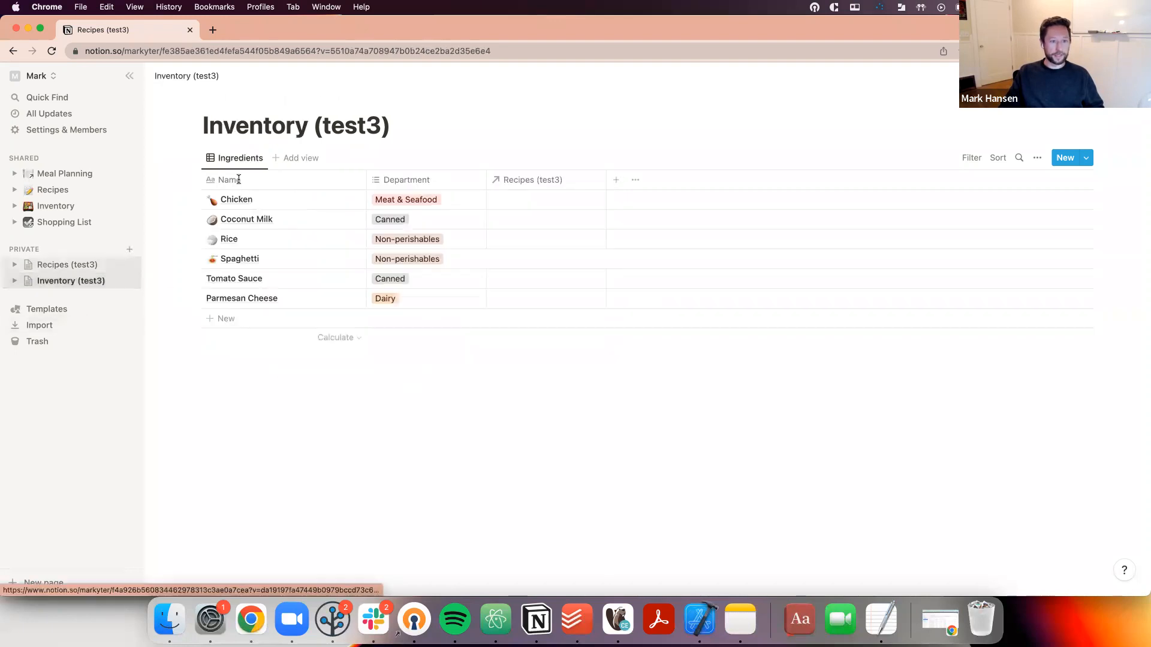
pyautogui.click(341, 279)
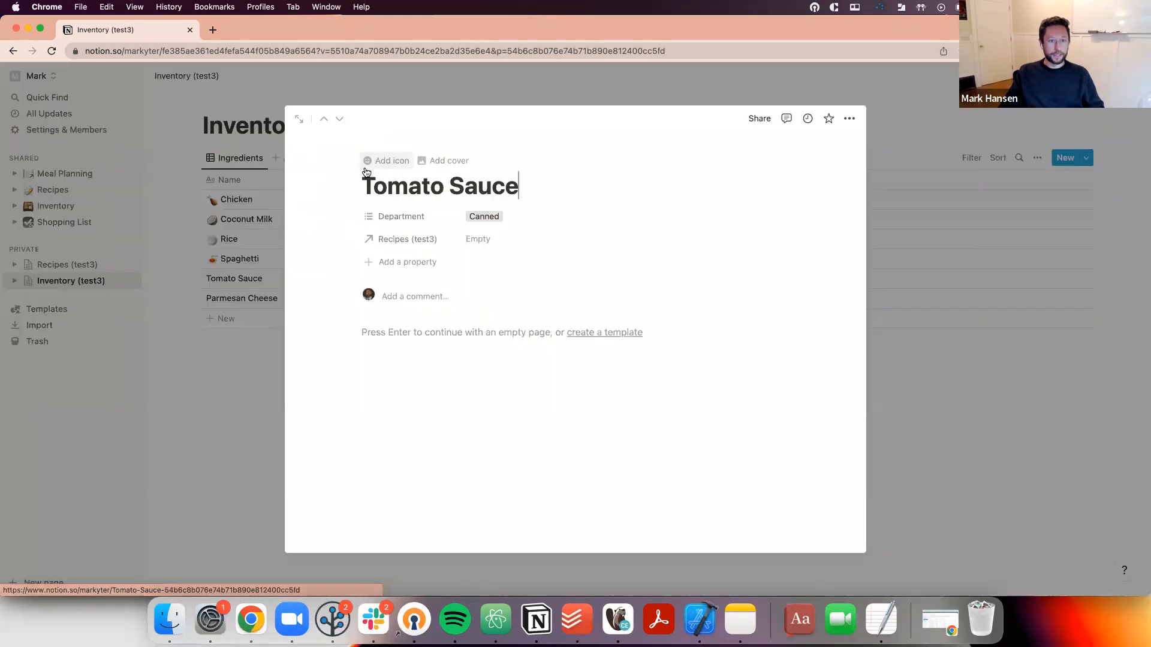
pyautogui.click(362, 166)
pyautogui.click(395, 223)
pyautogui.write('toma')
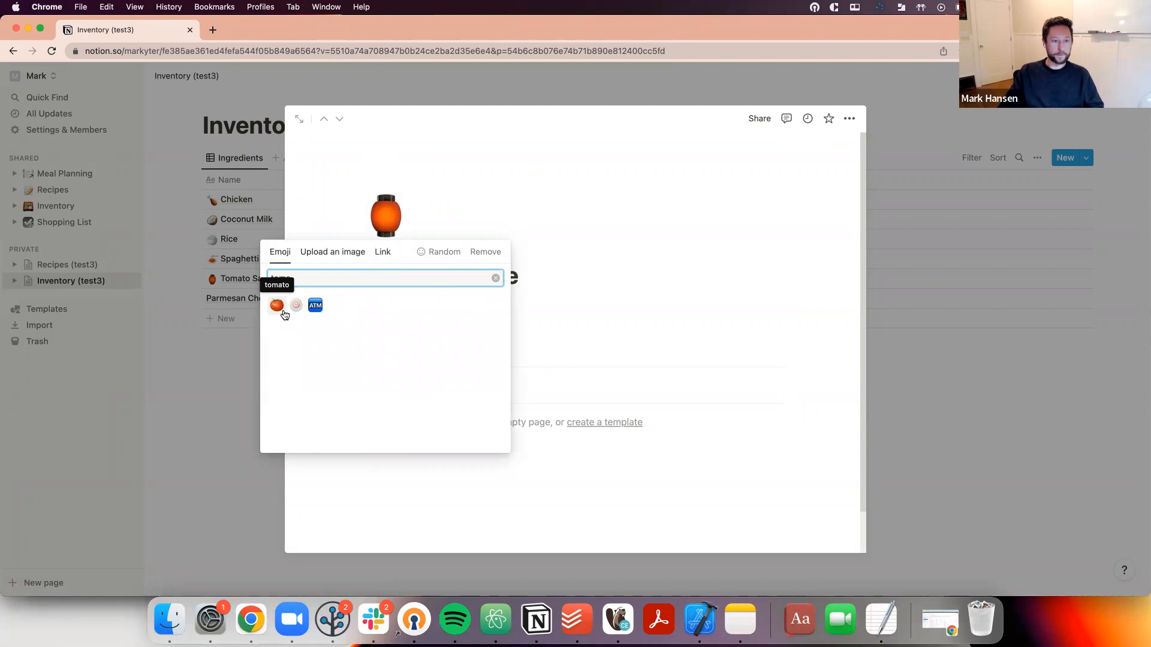
pyautogui.click(275, 306)
pyautogui.click(275, 306)
# Give the Parmesan Cheese item in Inventory (test3) the cheese emoji as its icon
pyautogui.click(337, 300)
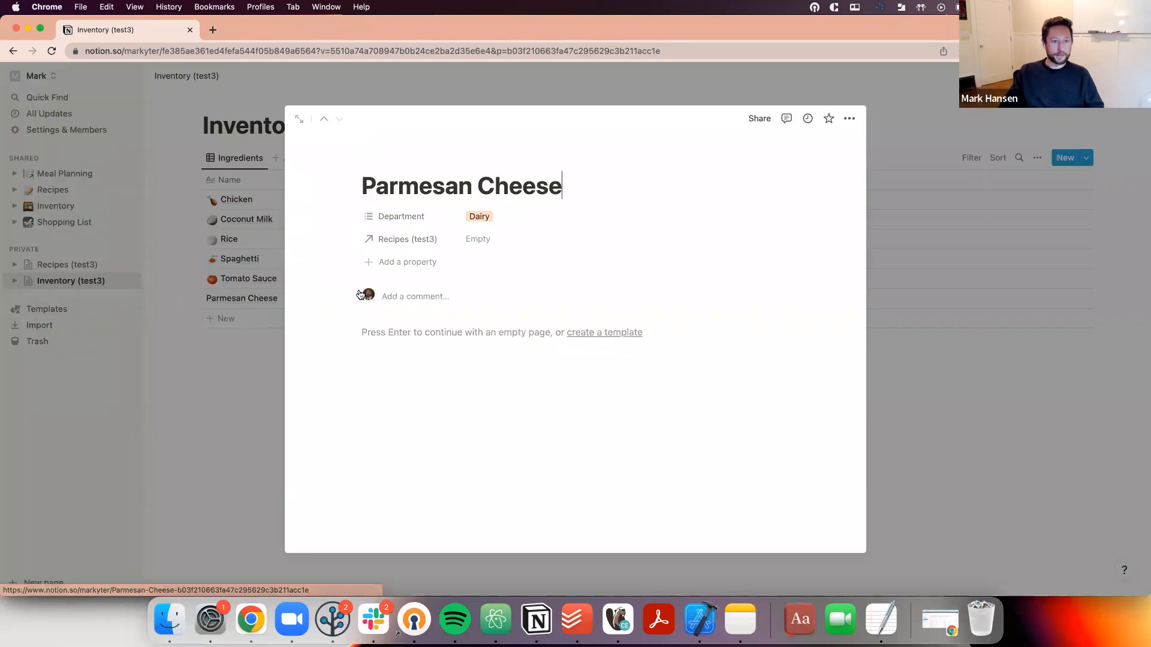
pyautogui.click(380, 160)
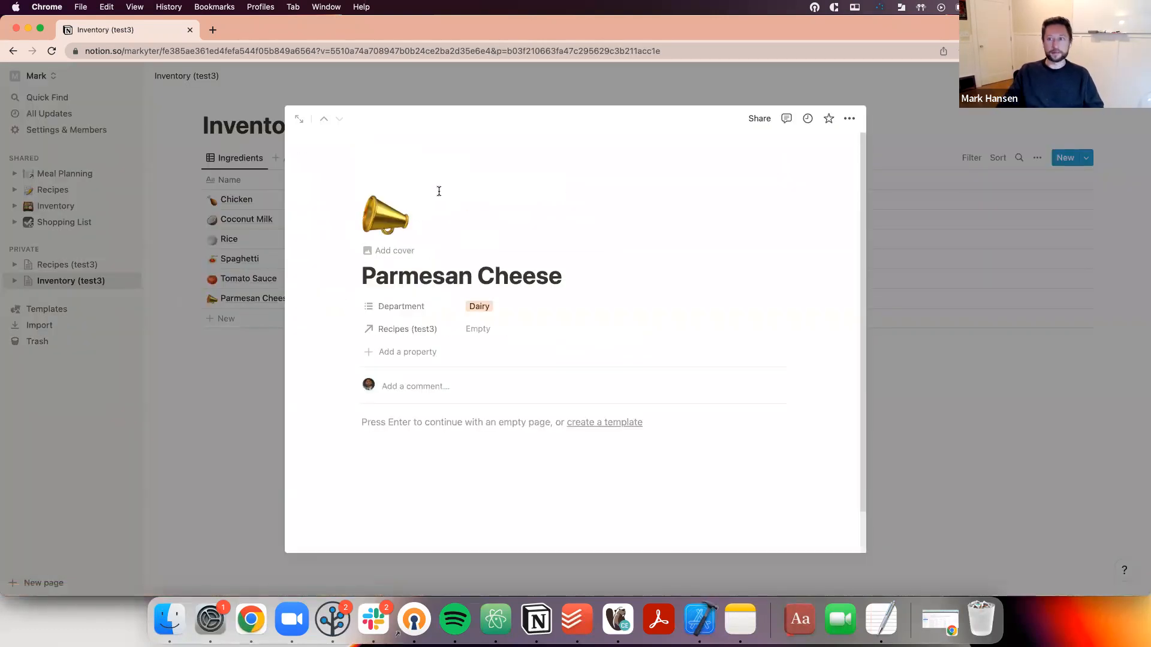
pyautogui.click(385, 214)
pyautogui.write('parm')
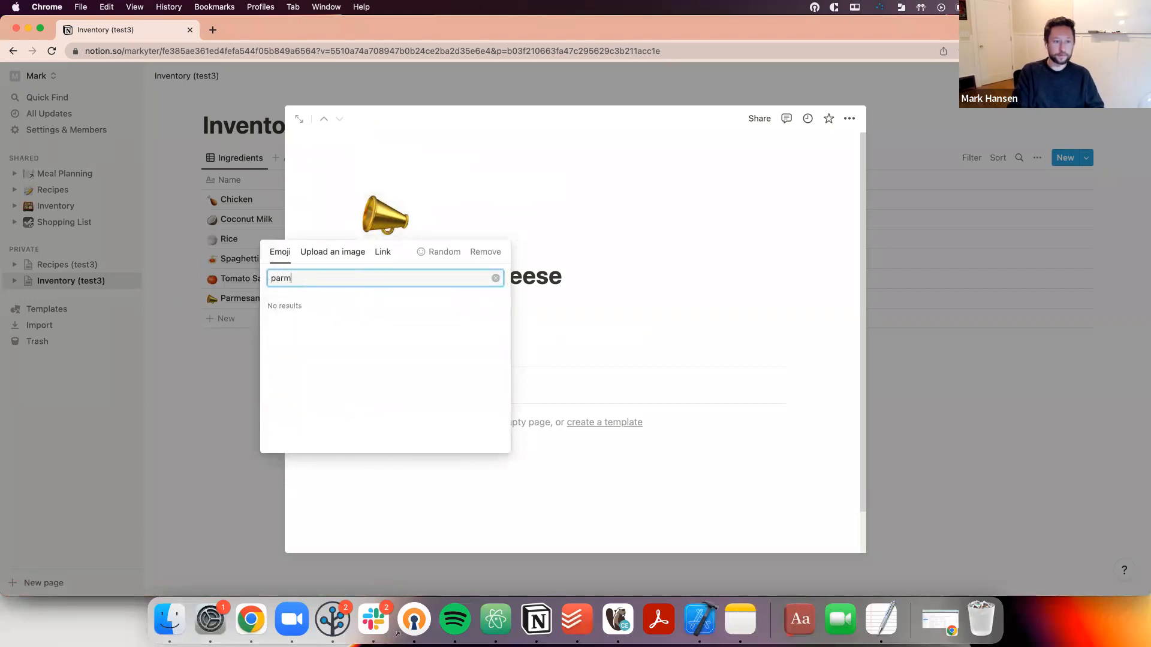
pyautogui.press('BackSpace')
pyautogui.press('BackSpace')
pyautogui.press('BackSpace')
pyautogui.press('BackSpace')
pyautogui.write('chee')
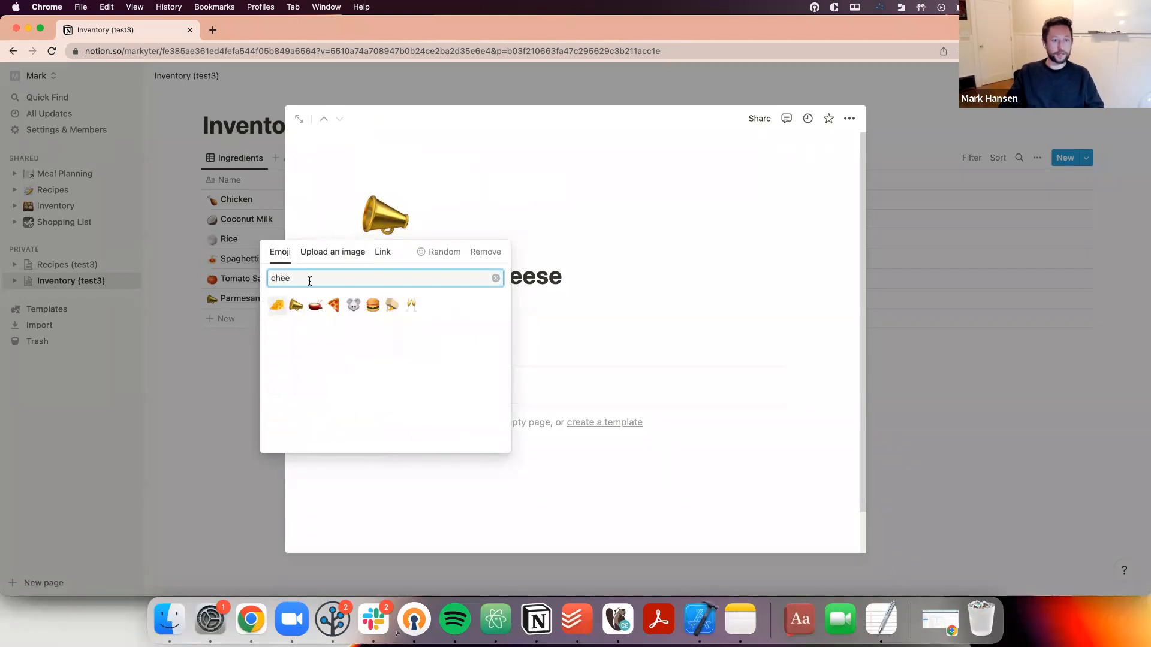
pyautogui.press('Return')
pyautogui.press('Escape')
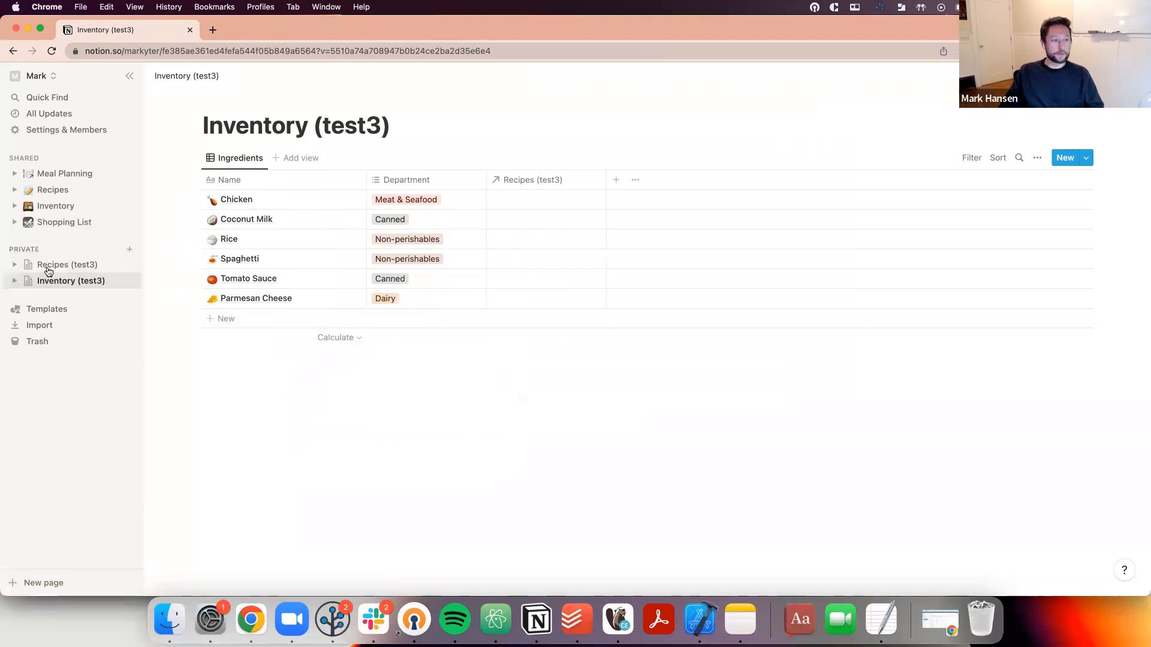
# In Recipes (test3), link Chicken, Coconut Milk and Rice as the Ingredients of Coconut Chicken Curry
pyautogui.click(89, 266)
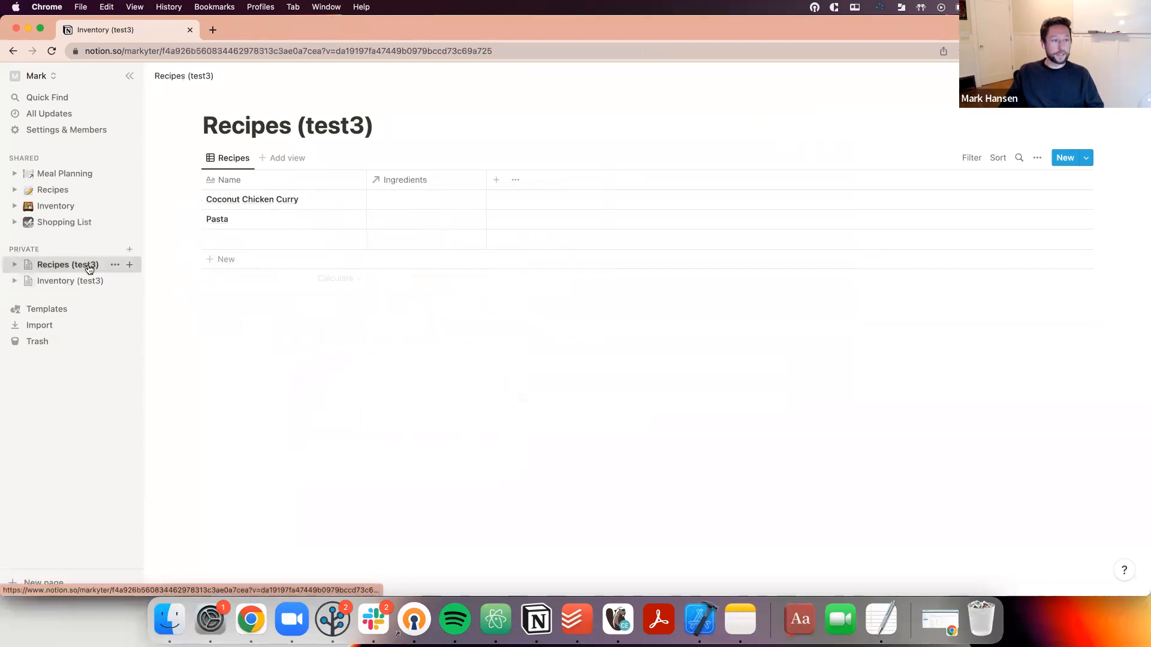
pyautogui.click(375, 204)
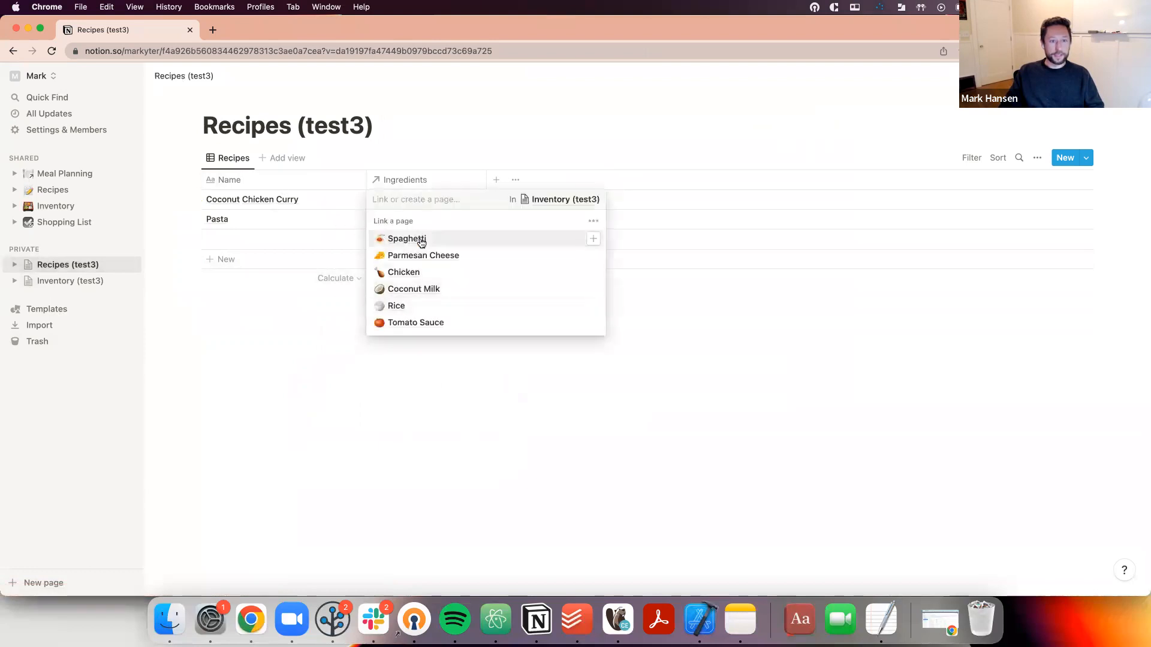
pyautogui.click(472, 273)
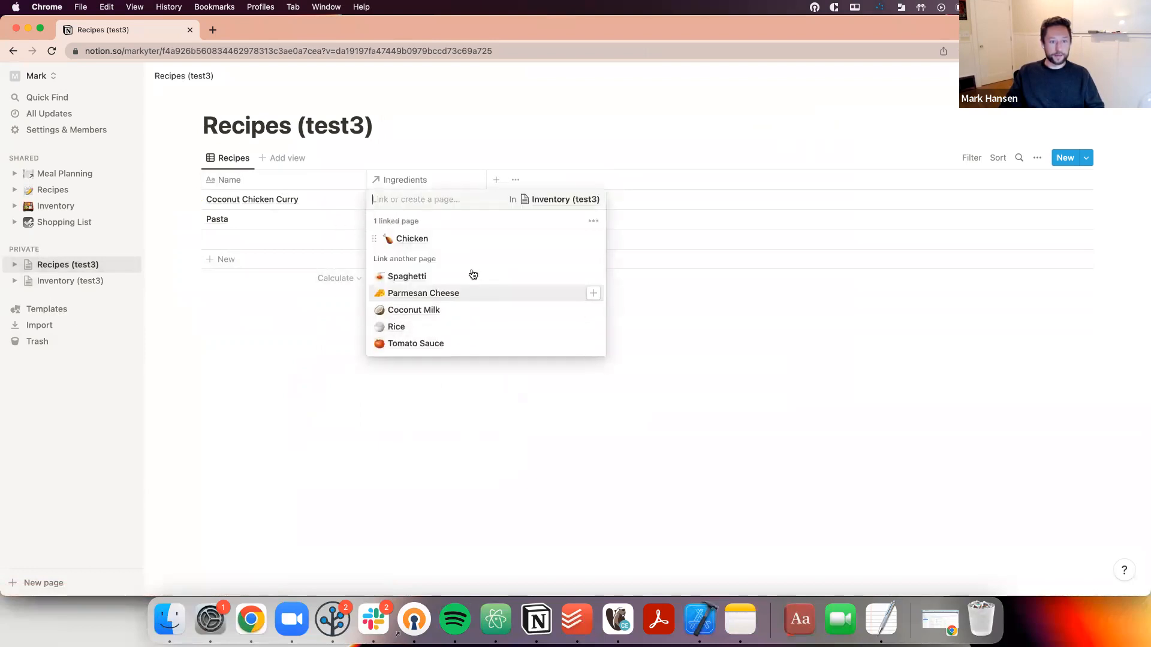
pyautogui.click(450, 310)
pyautogui.click(458, 330)
pyautogui.click(267, 411)
# Link Spaghetti, Parmesan Cheese and Tomato Sauce as Pasta's Ingredients, and check the linked recipes in Inventory (test3)
pyautogui.click(427, 241)
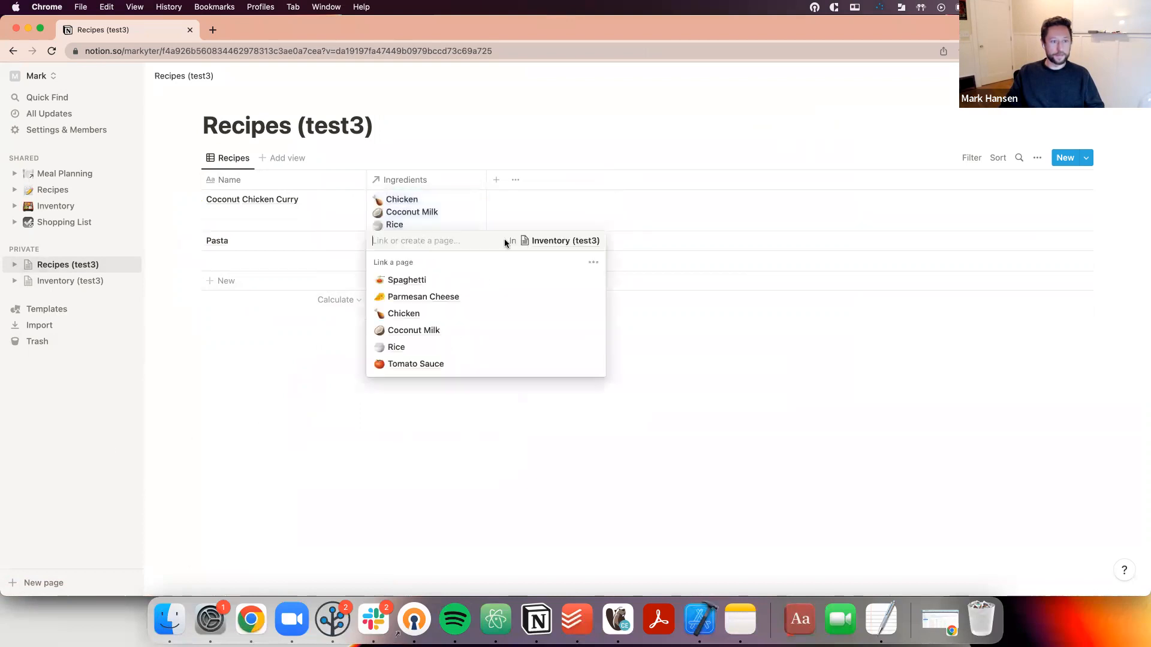
pyautogui.click(438, 282)
pyautogui.click(472, 317)
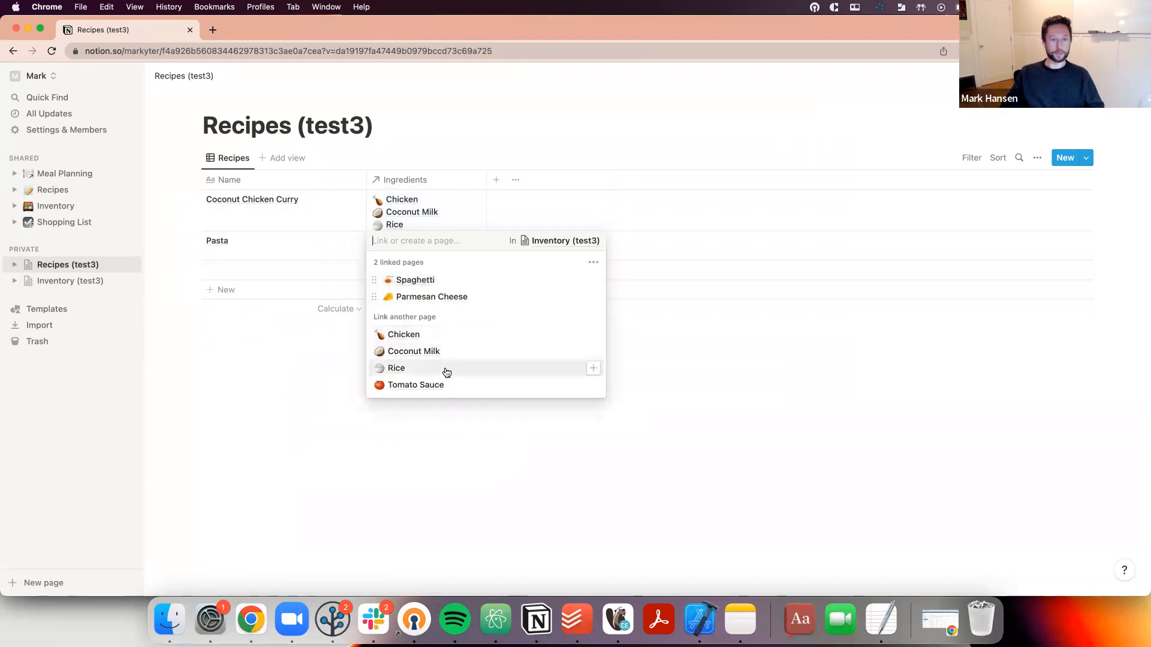
pyautogui.click(438, 385)
pyautogui.press('Escape')
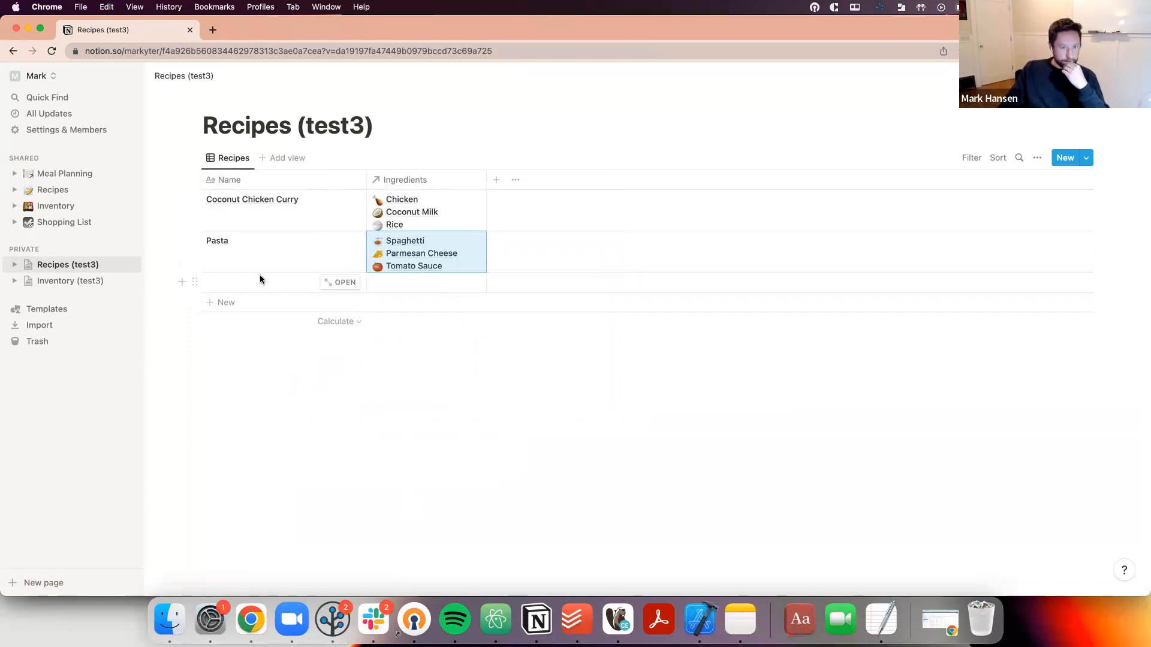
pyautogui.click(49, 278)
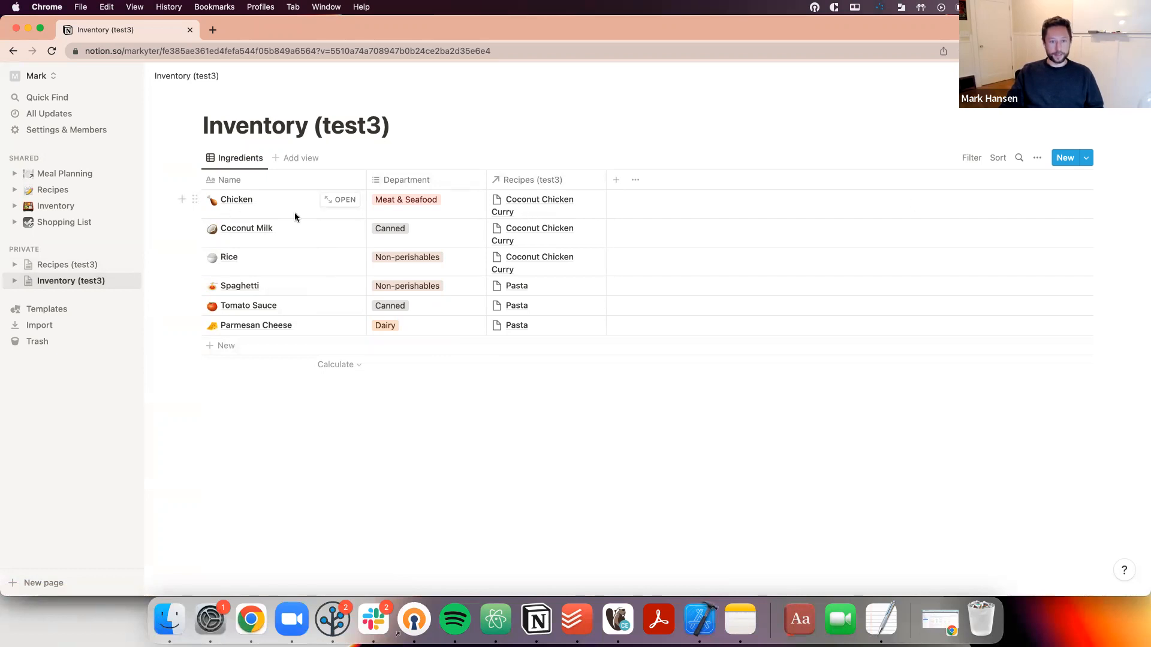
# Add a Date property named Planned to Recipes (test3) and place it between Name and Ingredients
pyautogui.click(48, 265)
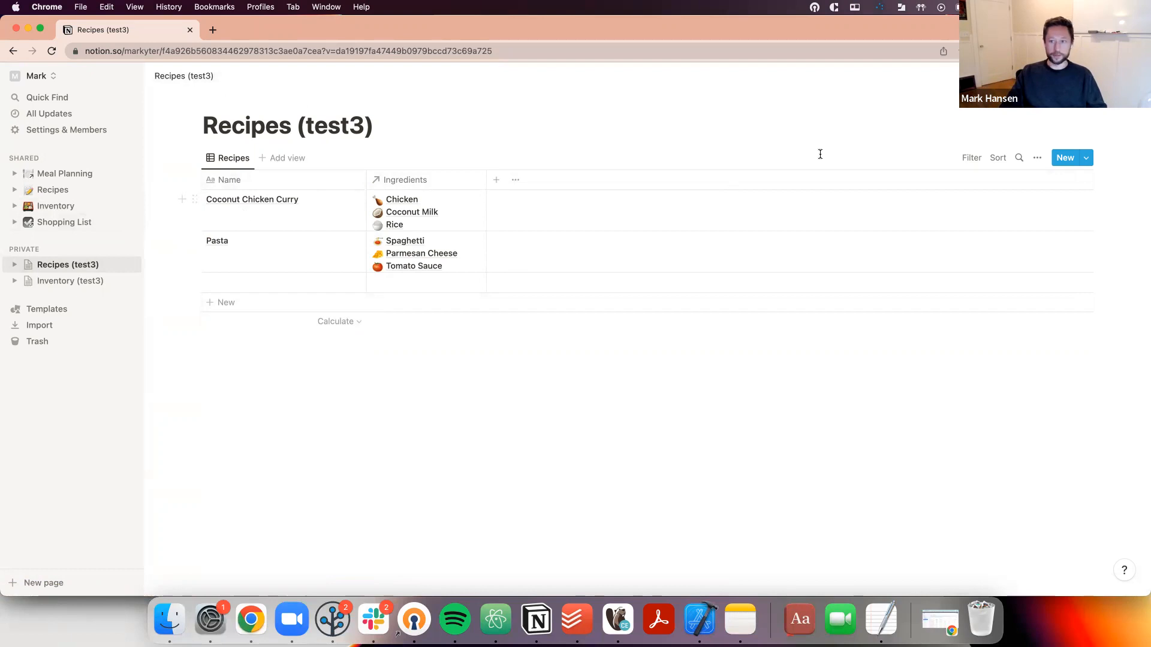
pyautogui.click(496, 179)
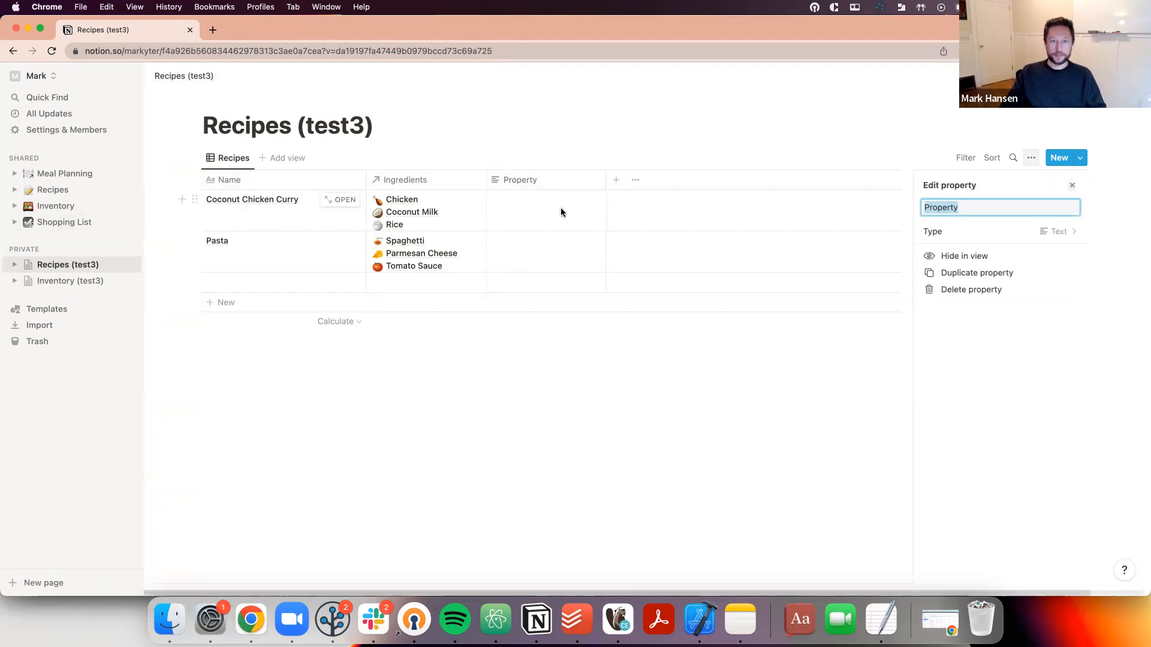
pyautogui.click(989, 232)
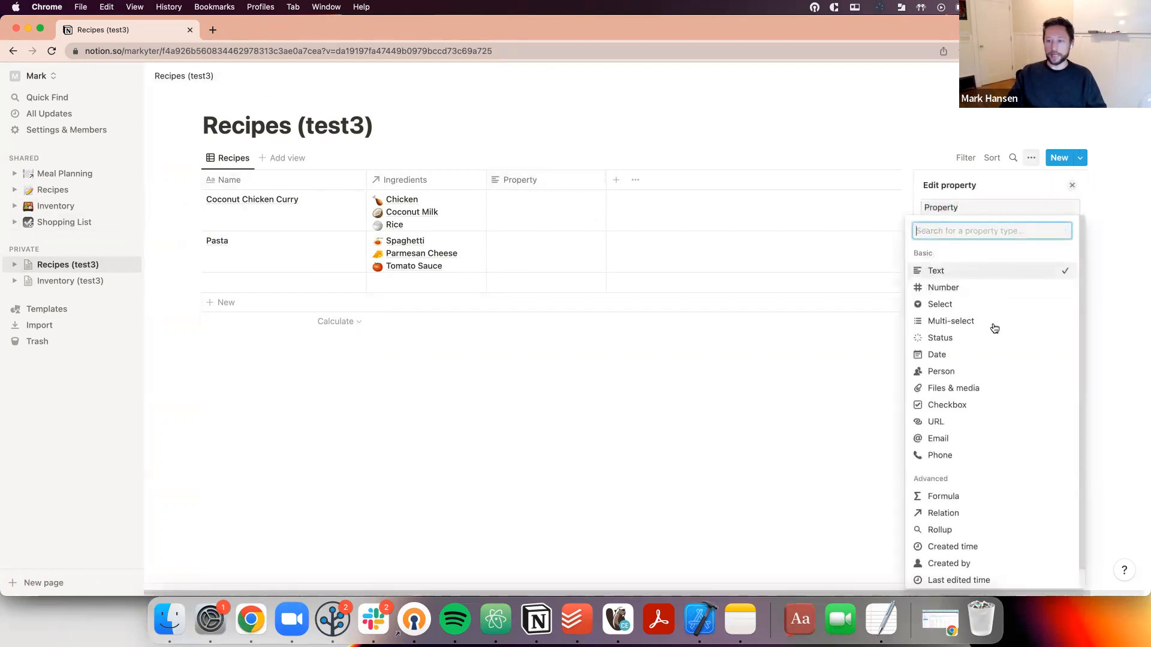
pyautogui.click(959, 355)
pyautogui.doubleClick(957, 206)
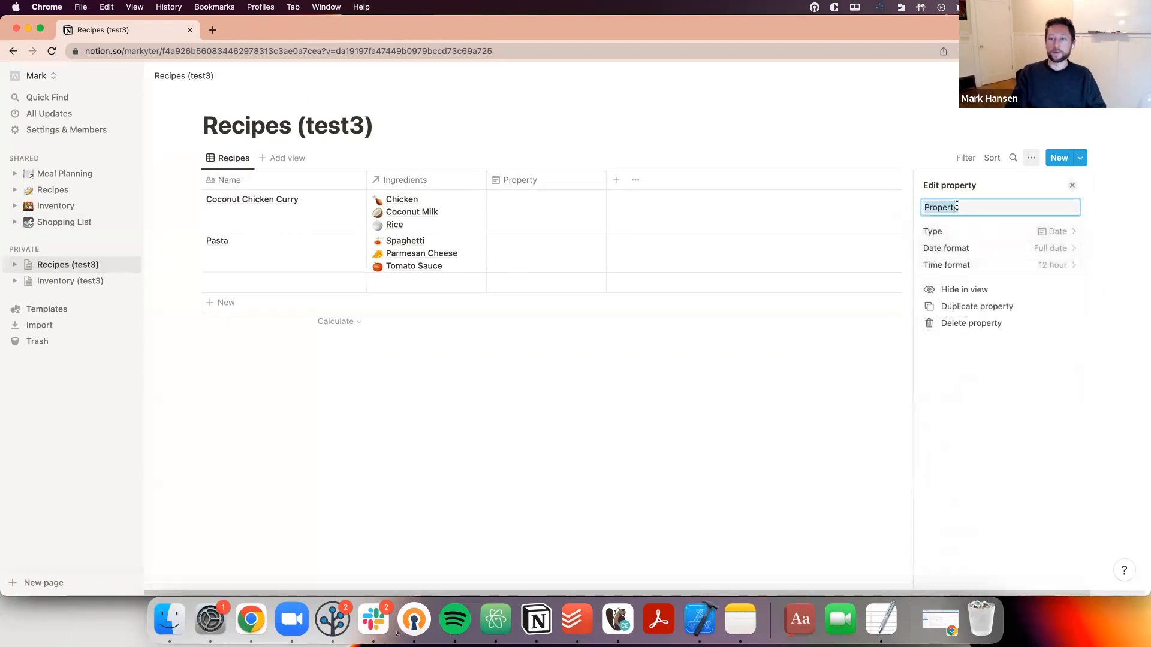
pyautogui.write('Planned')
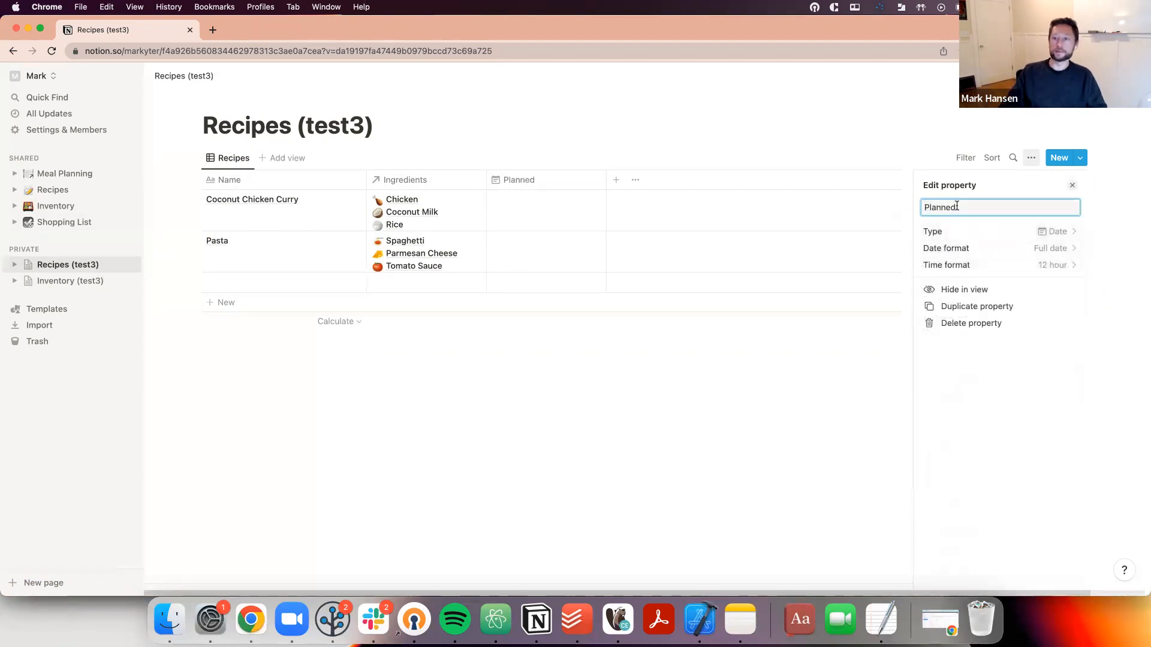
pyautogui.click(684, 249)
pyautogui.moveTo(522, 181); pyautogui.dragTo(408, 184)
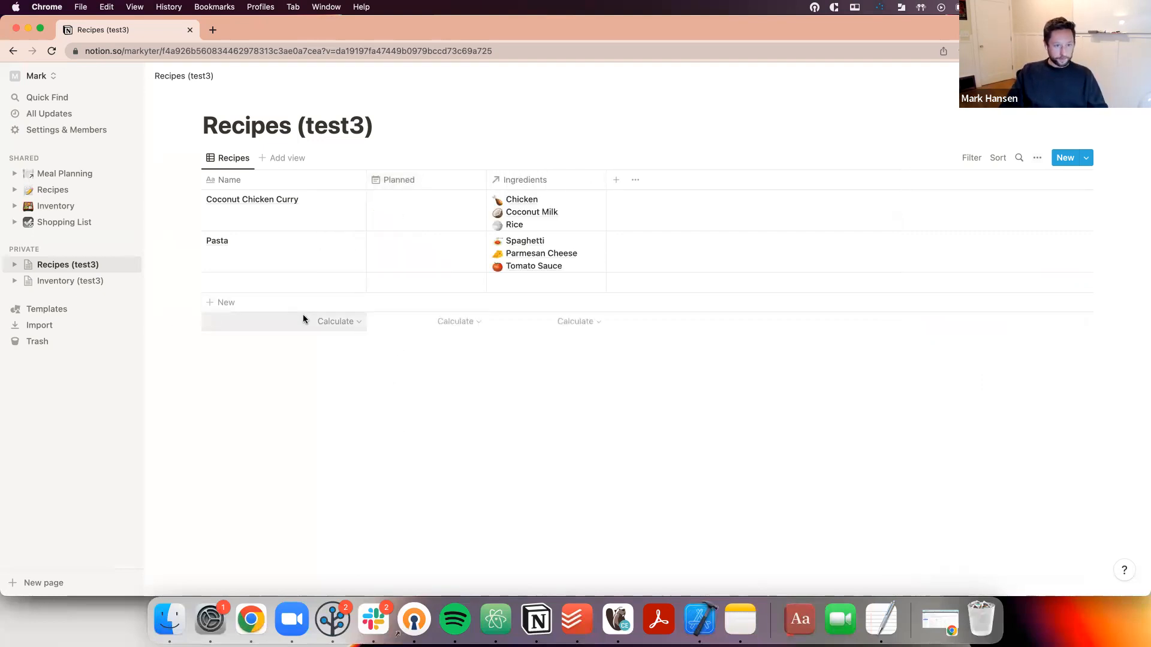
# Create a private database page titled Meal Plan with Recipes (test3) as its data source, copying the existing Recipes view
pyautogui.click(130, 249)
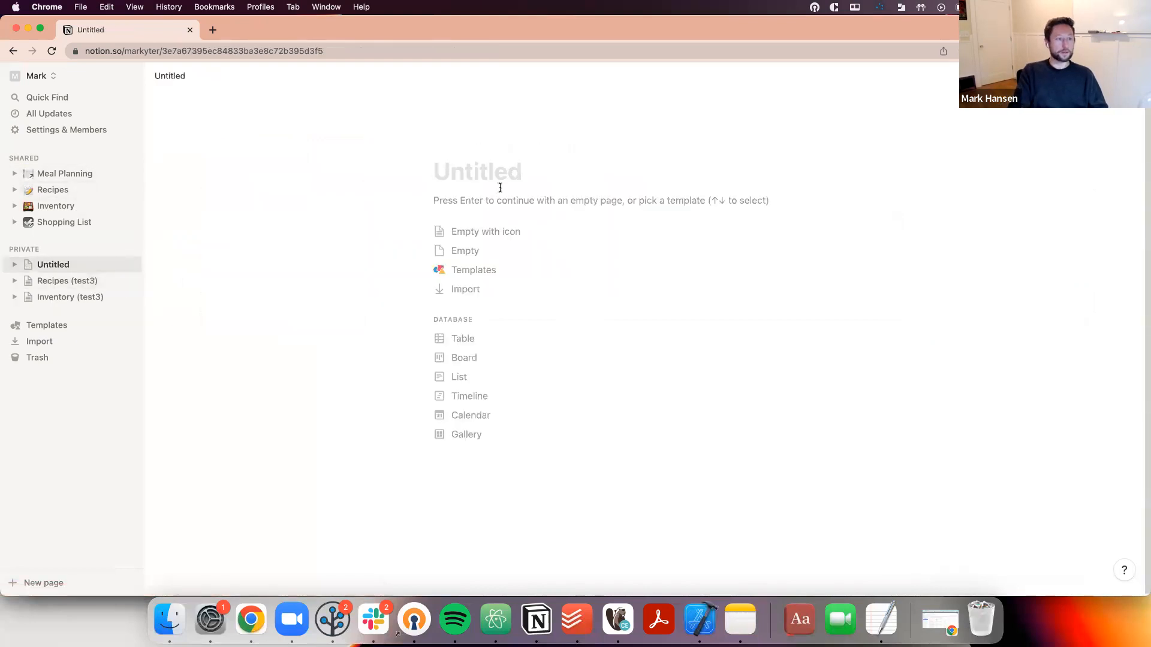
pyautogui.write('Meal Plan')
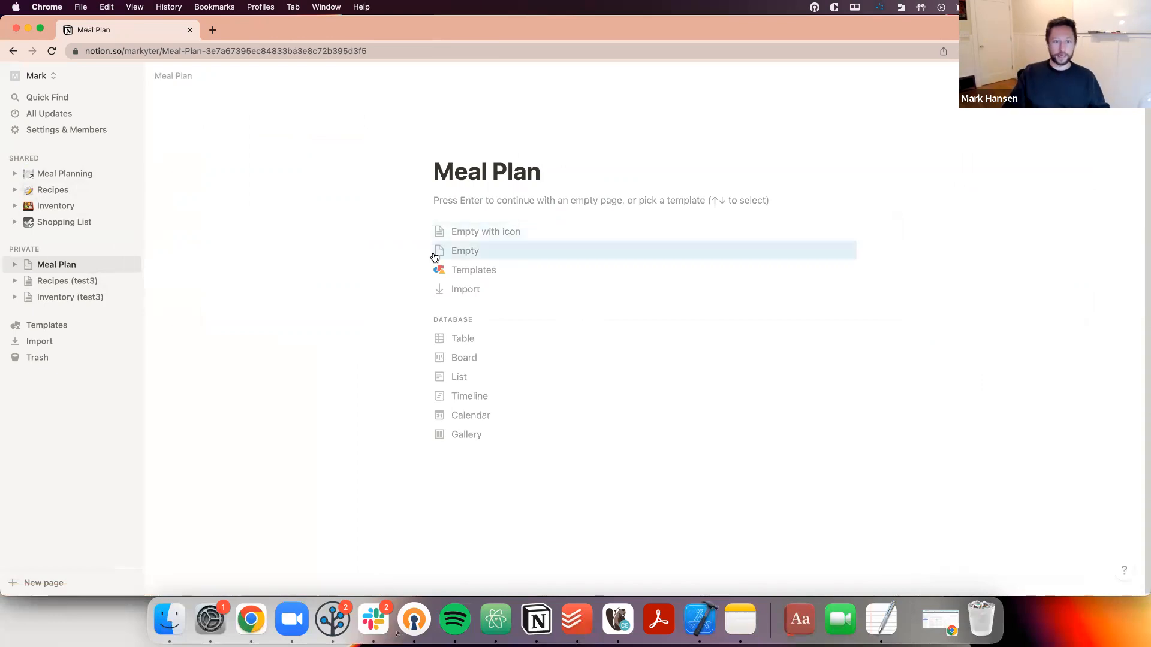
pyautogui.click(495, 420)
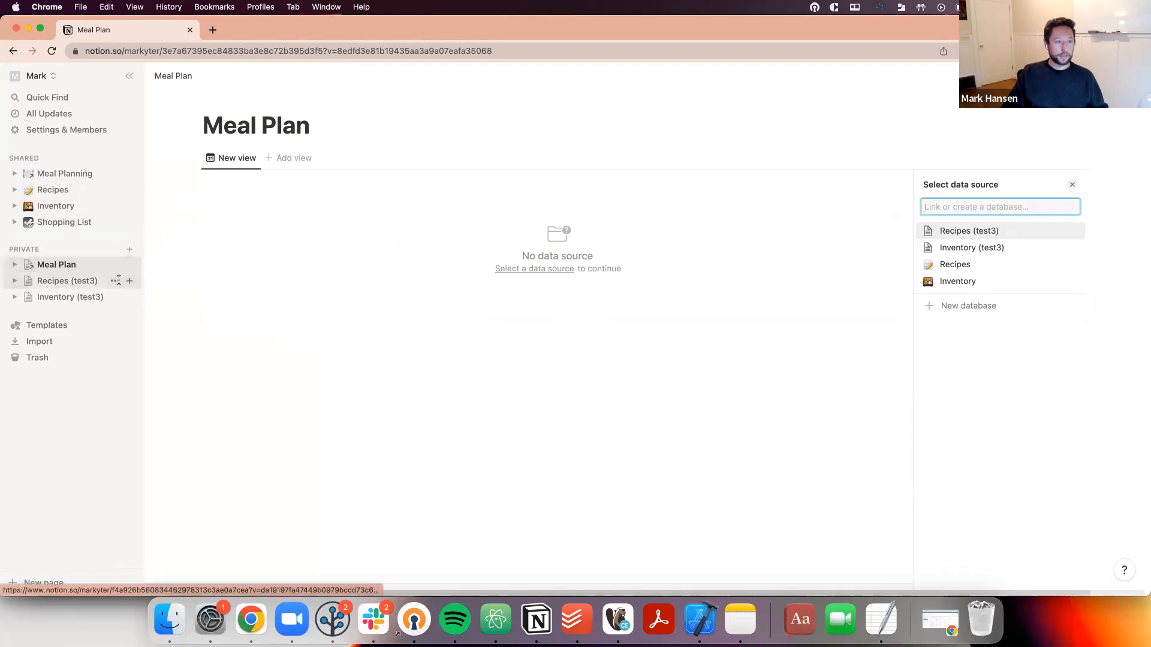
pyautogui.press('Down')
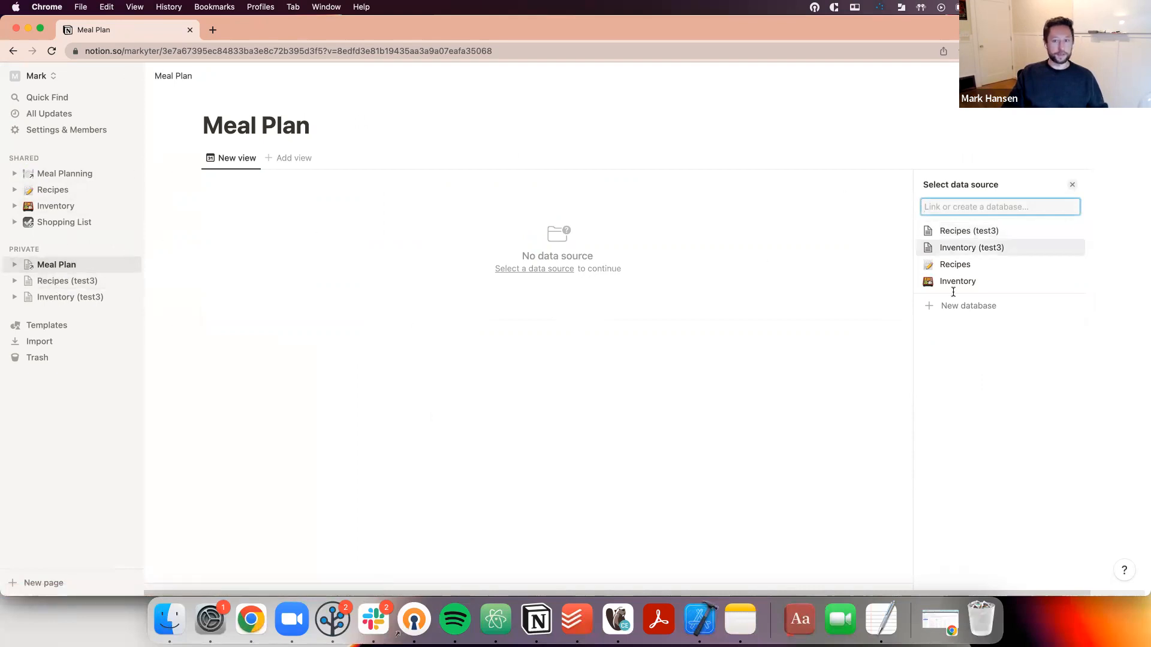
pyautogui.click(982, 235)
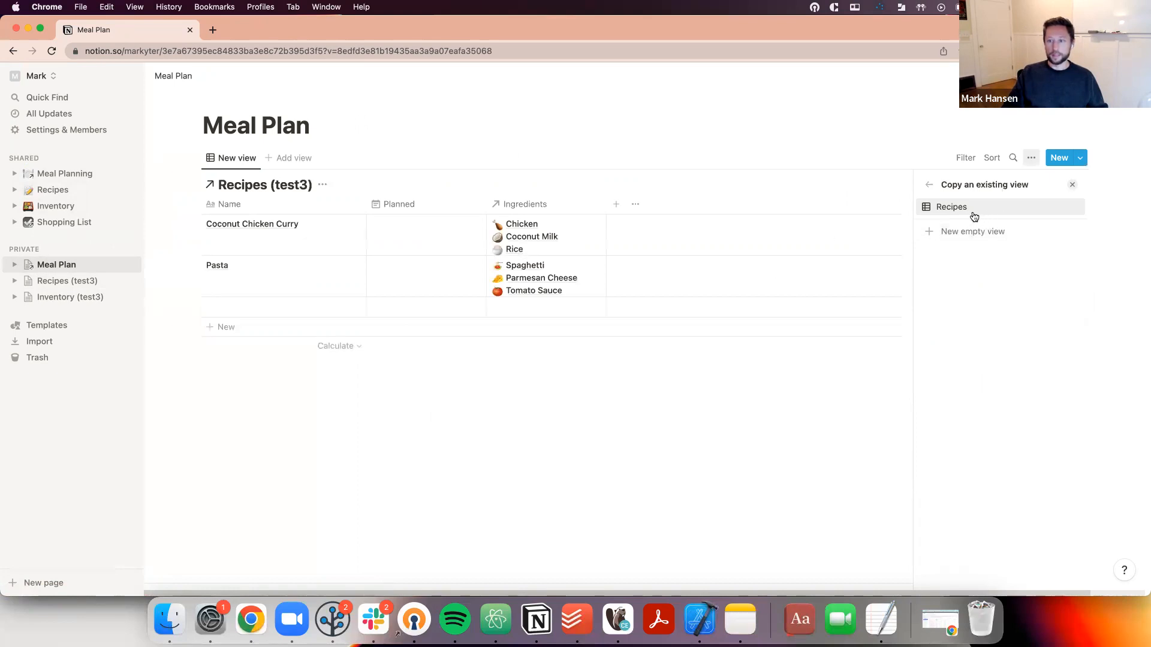
pyautogui.click(974, 216)
# Switch the Meal Plan page's Recipes view to the Calendar layout and hide the database title
pyautogui.click(1049, 247)
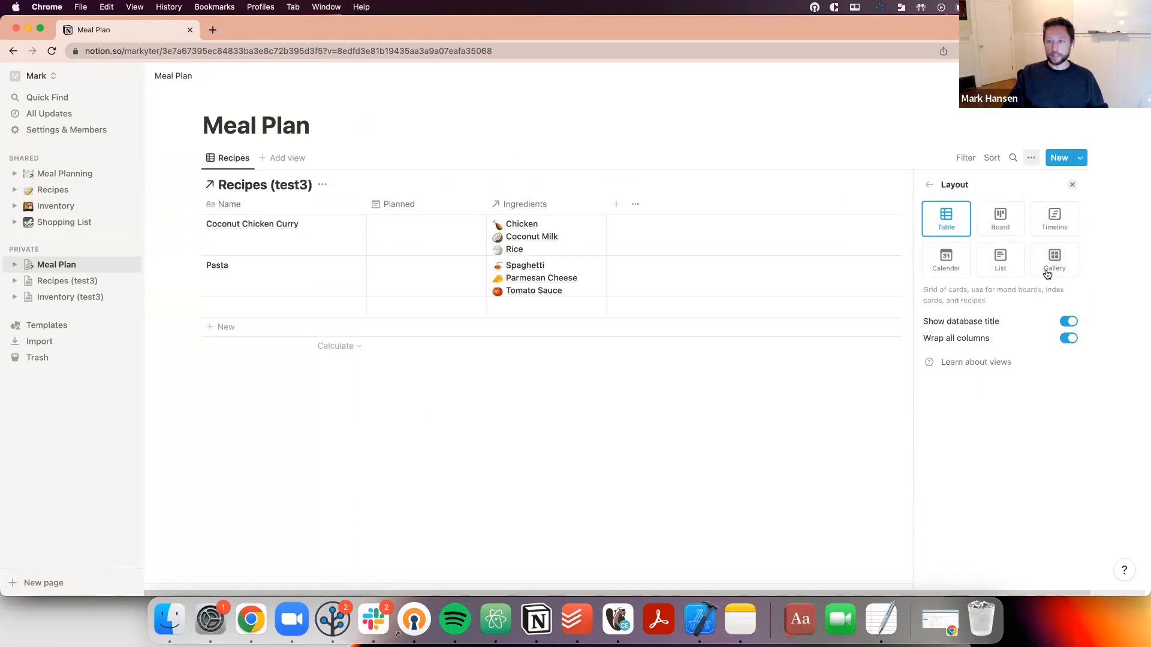
pyautogui.click(946, 259)
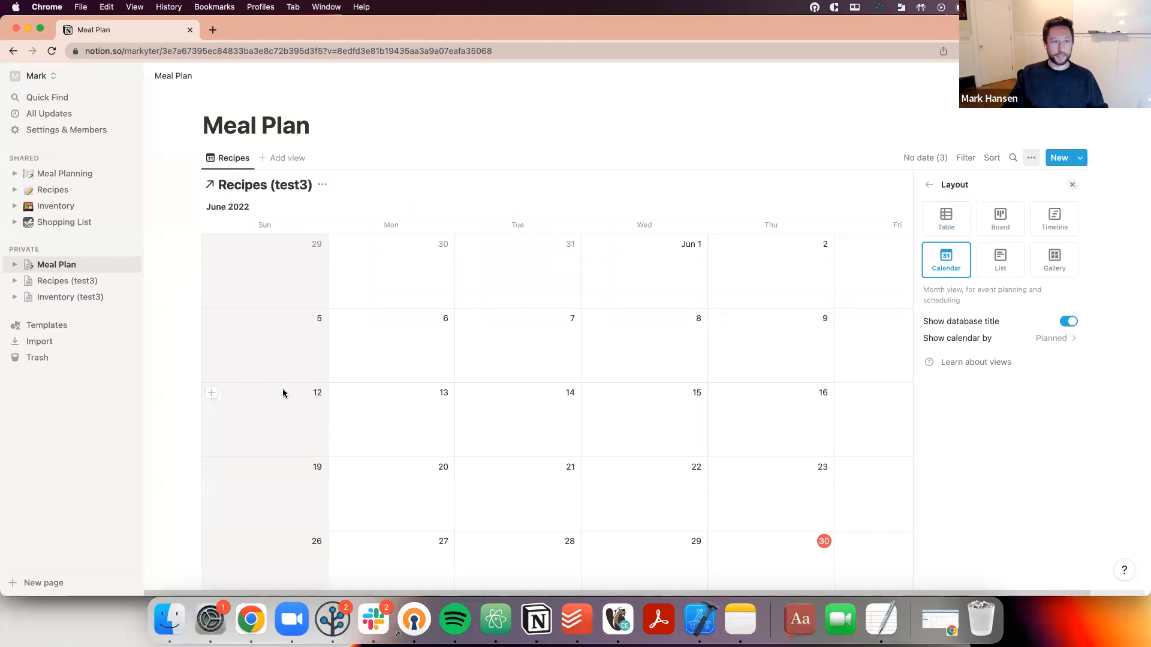
pyautogui.press('Escape')
pyautogui.click(322, 185)
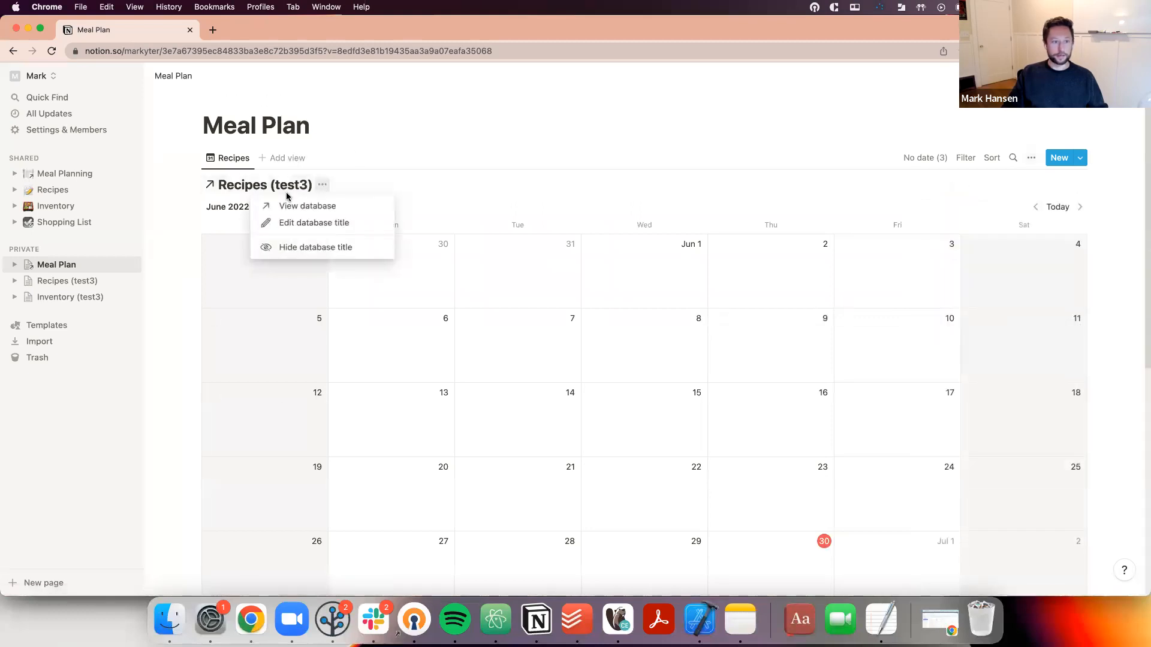
pyautogui.click(326, 251)
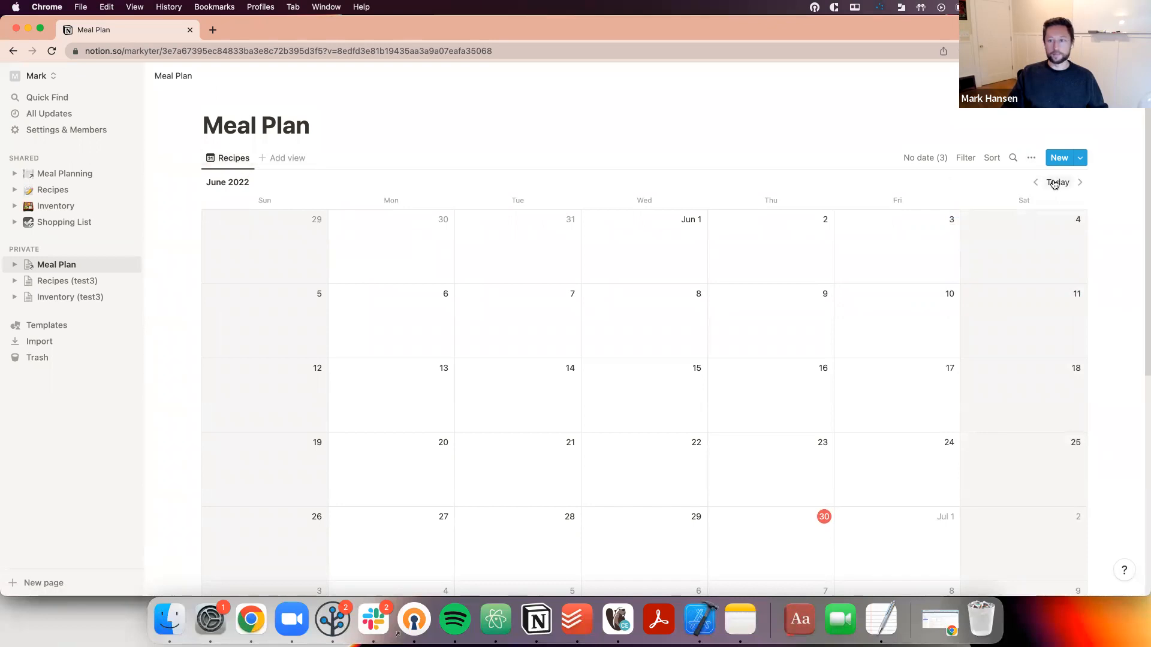
pyautogui.scroll(-5, 850, 462)
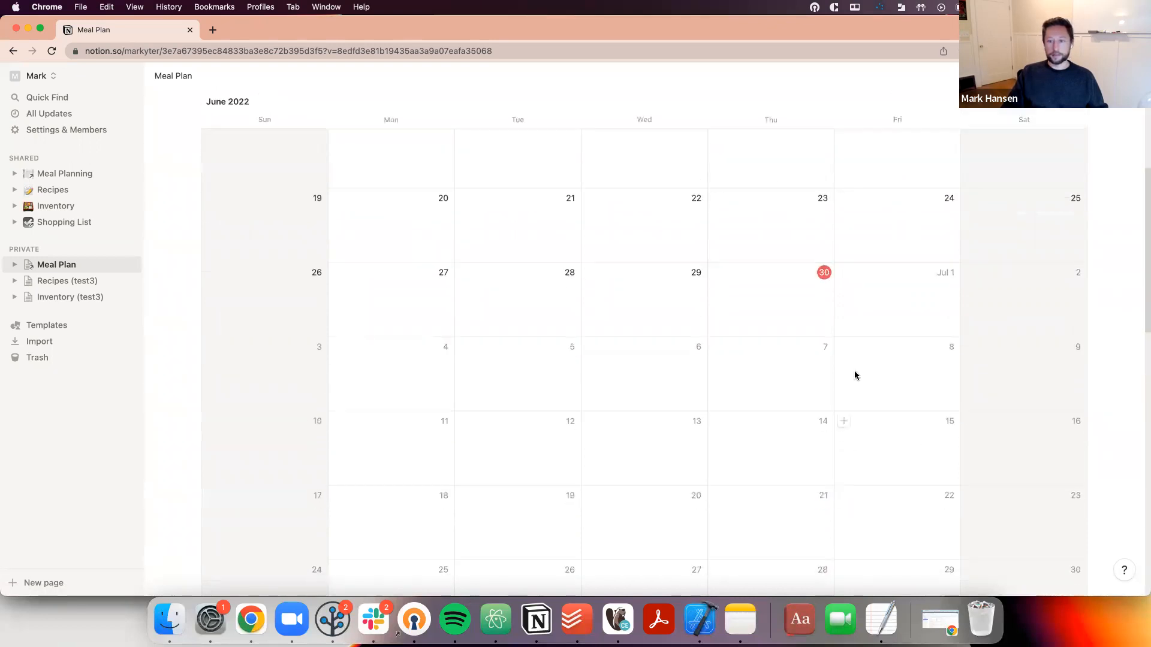
pyautogui.scroll(1, 779, 348)
pyautogui.scroll(2, 732, 330)
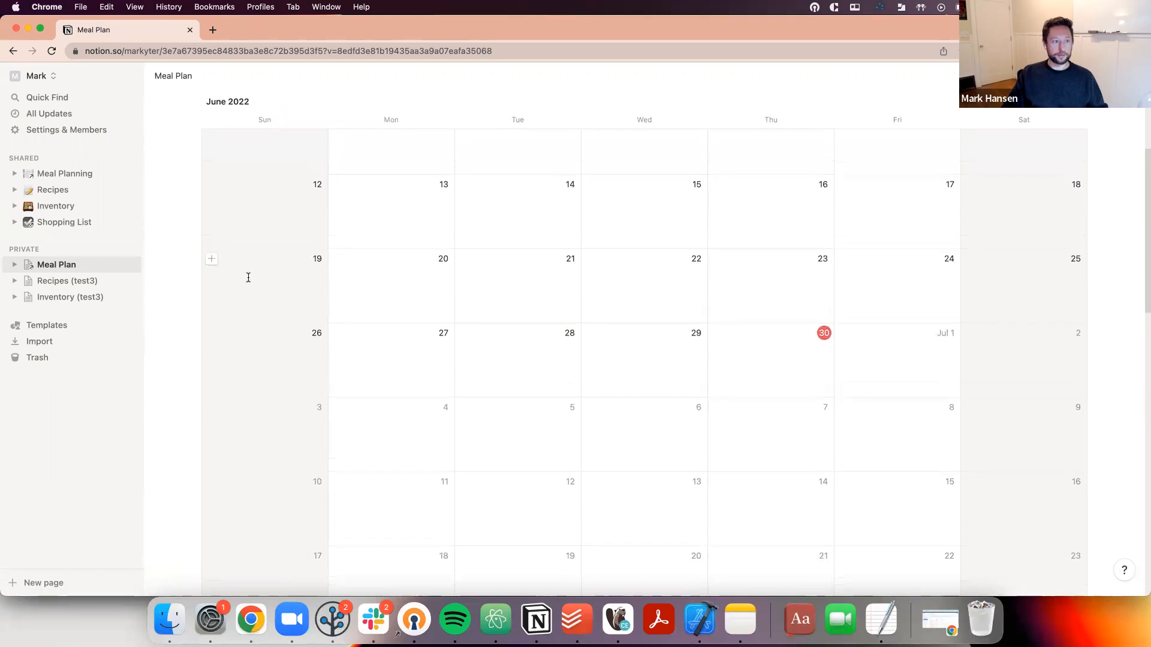
# Rename the Meal Plan page as Meal Plan (test3), matching the naming of Recipes (test3)
pyautogui.click(60, 286)
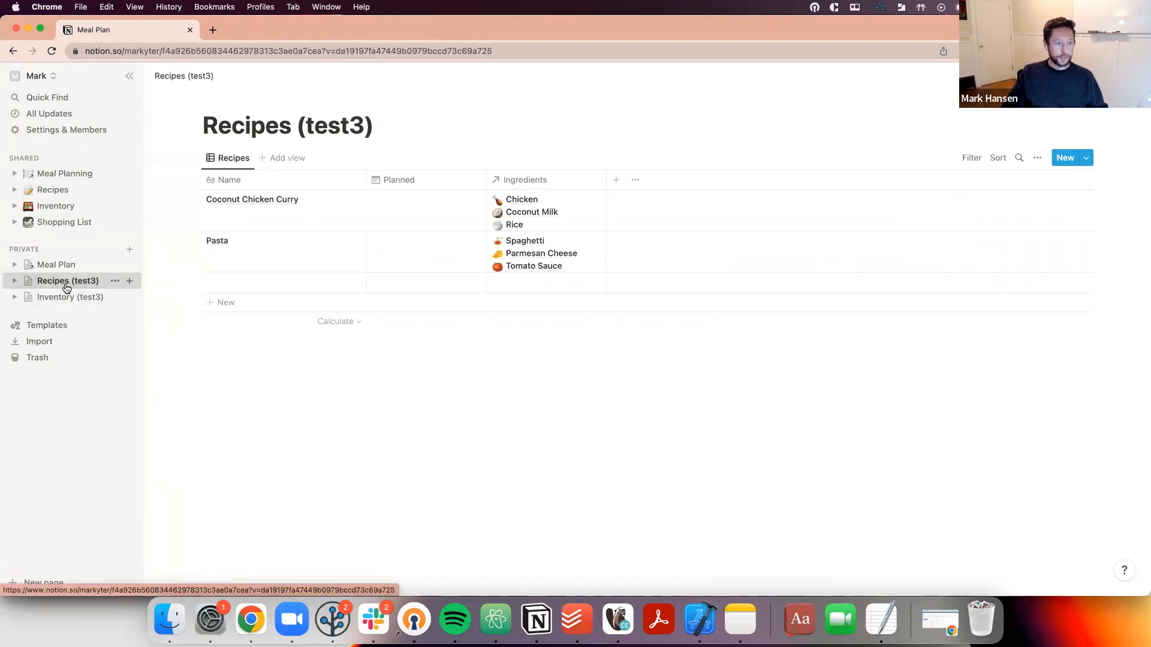
pyautogui.click(70, 266)
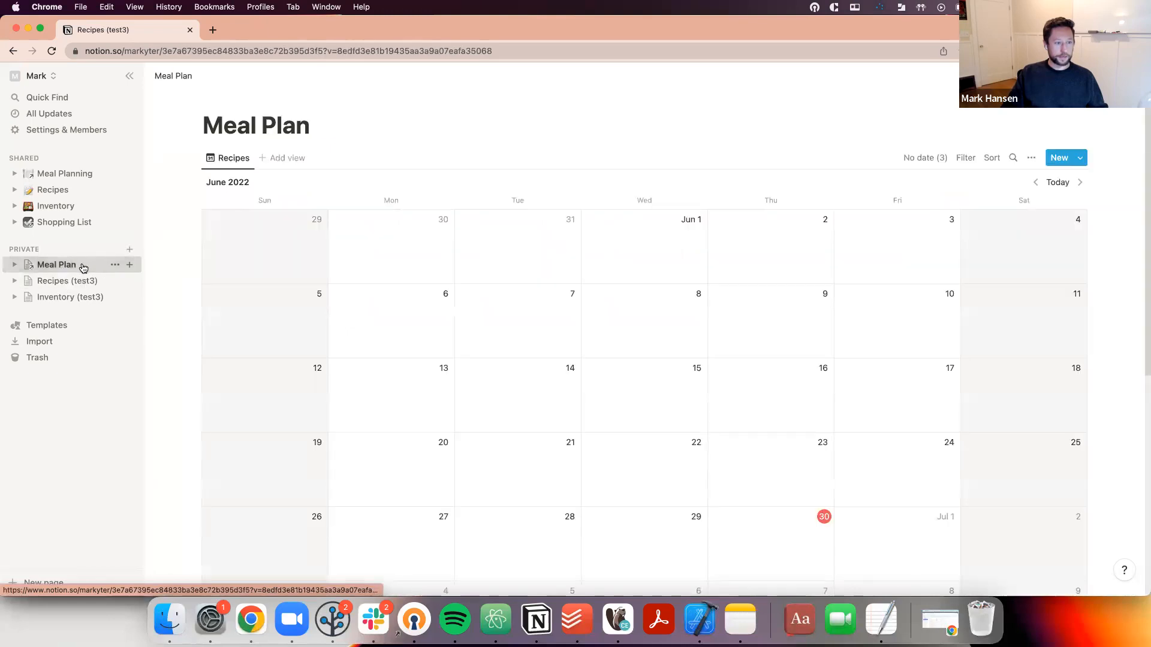
pyautogui.click(312, 120)
pyautogui.write('(test 3')
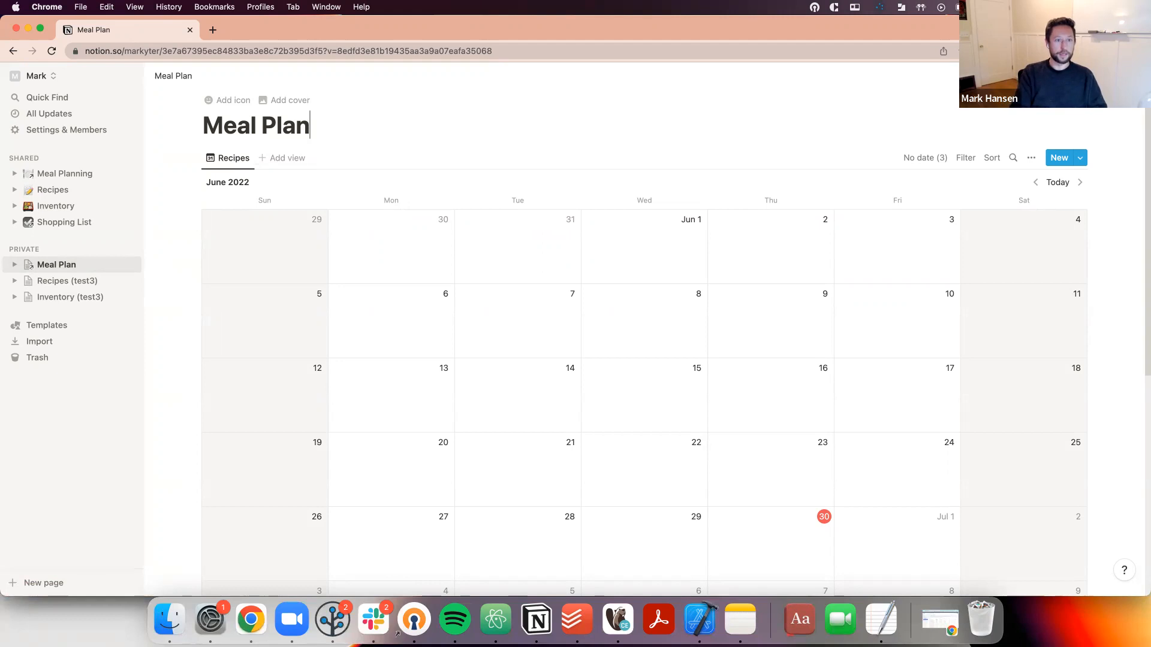
pyautogui.press('BackSpace')
pyautogui.press('BackSpace')
pyautogui.write('3)')
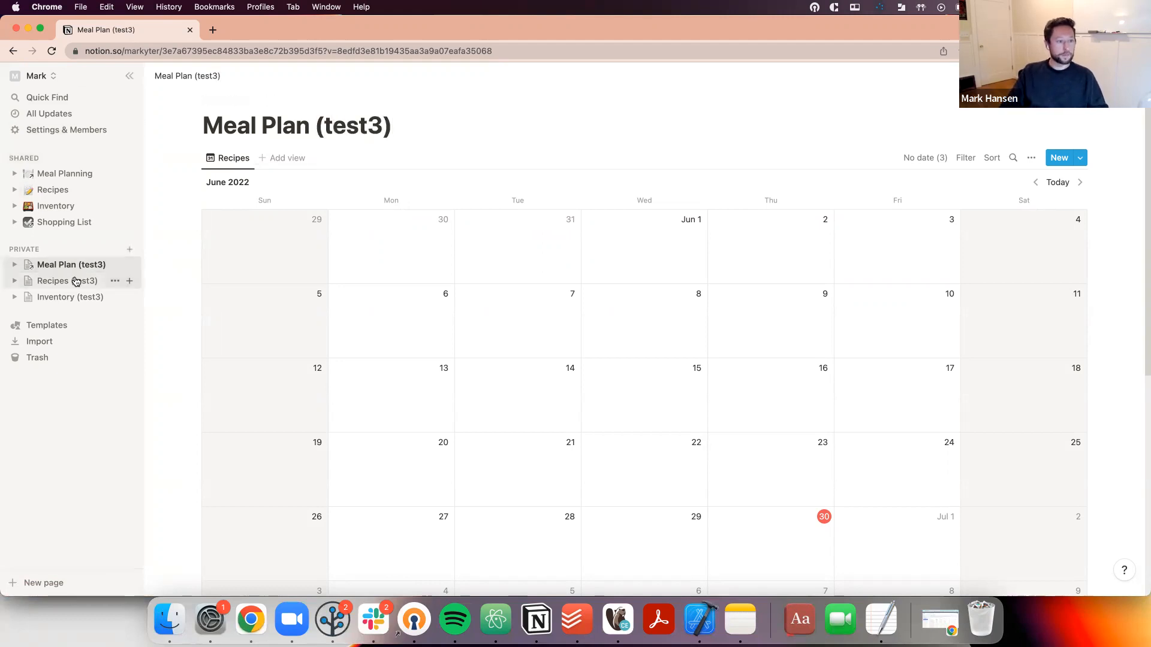
# In Recipes (test3), set the Planned date to July 2, 2022 for Coconut Chicken Curry and July 3, 2022 for Pasta
pyautogui.click(73, 280)
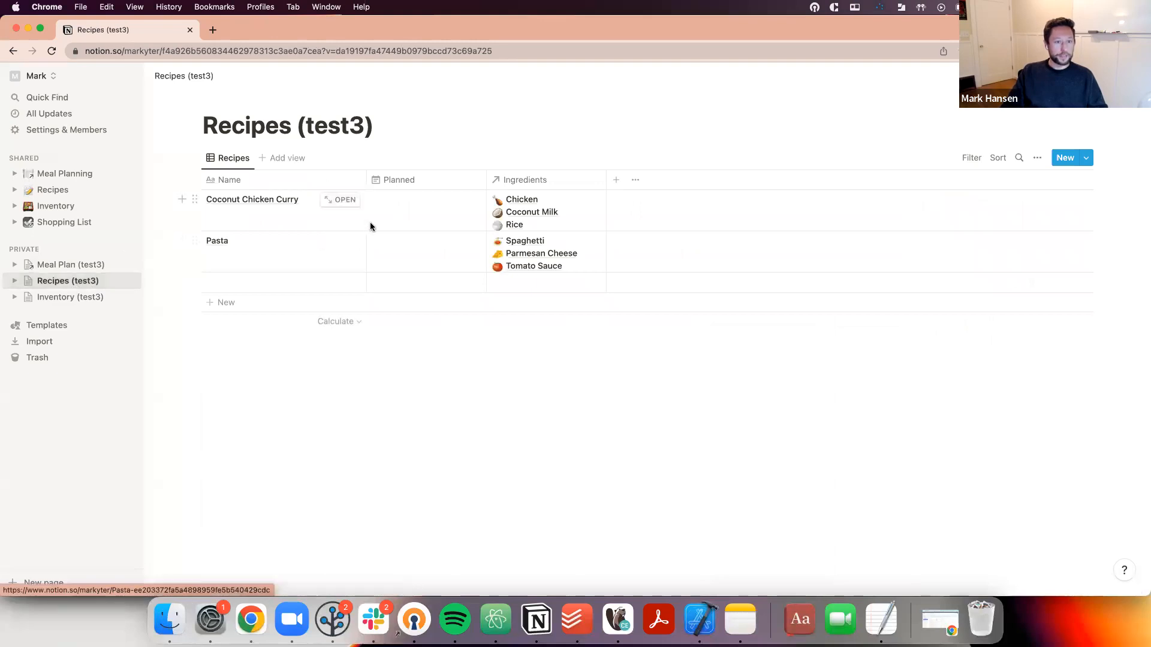
pyautogui.click(426, 211)
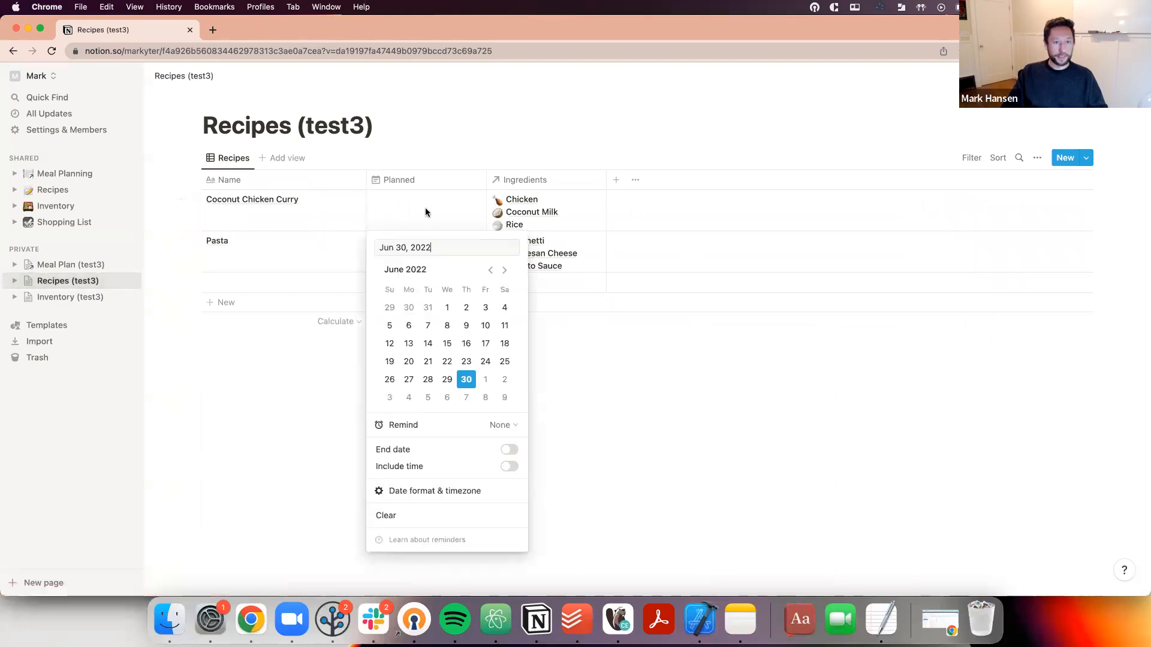
pyautogui.click(505, 381)
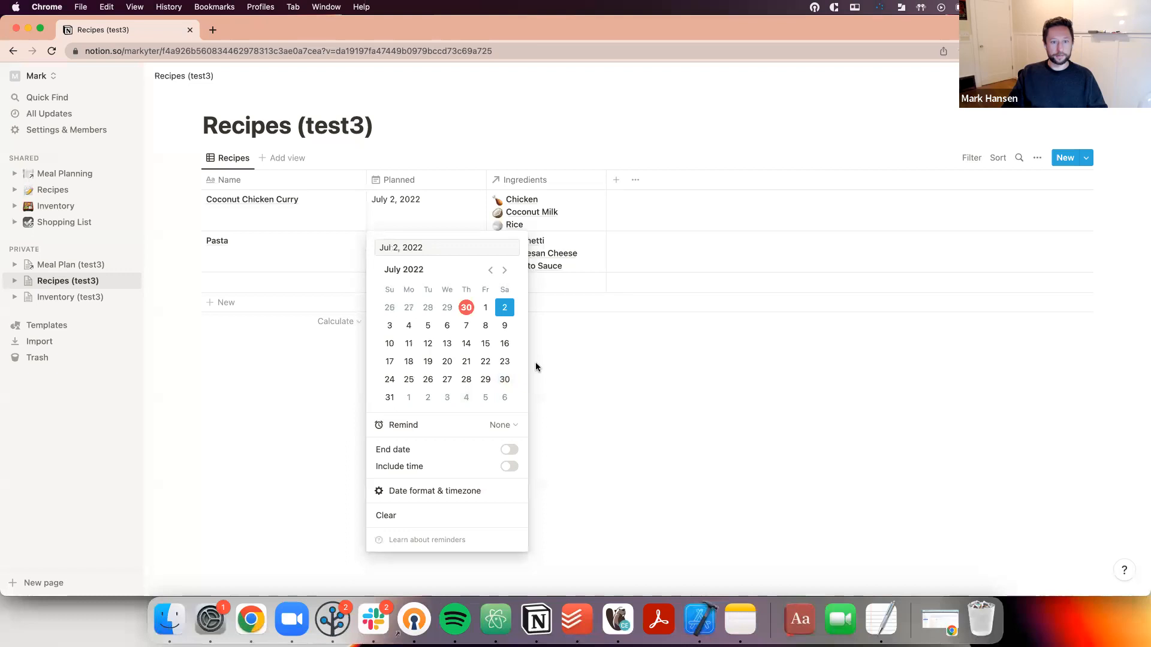
pyautogui.press('Escape')
pyautogui.click(386, 253)
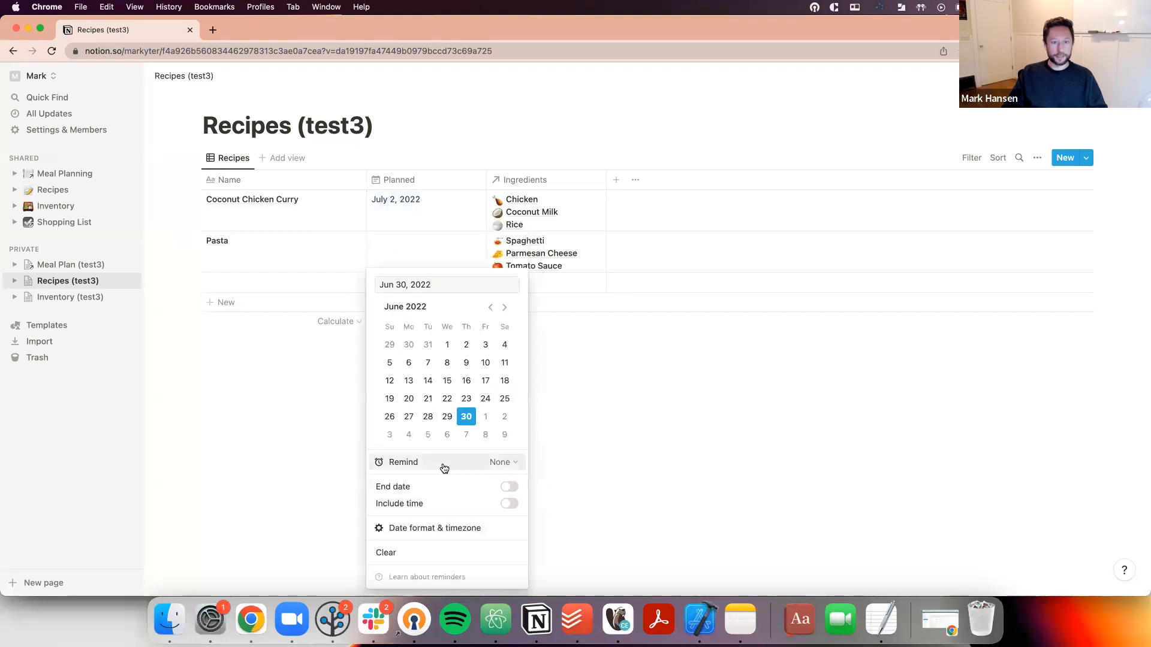
pyautogui.click(387, 437)
pyautogui.press('Escape')
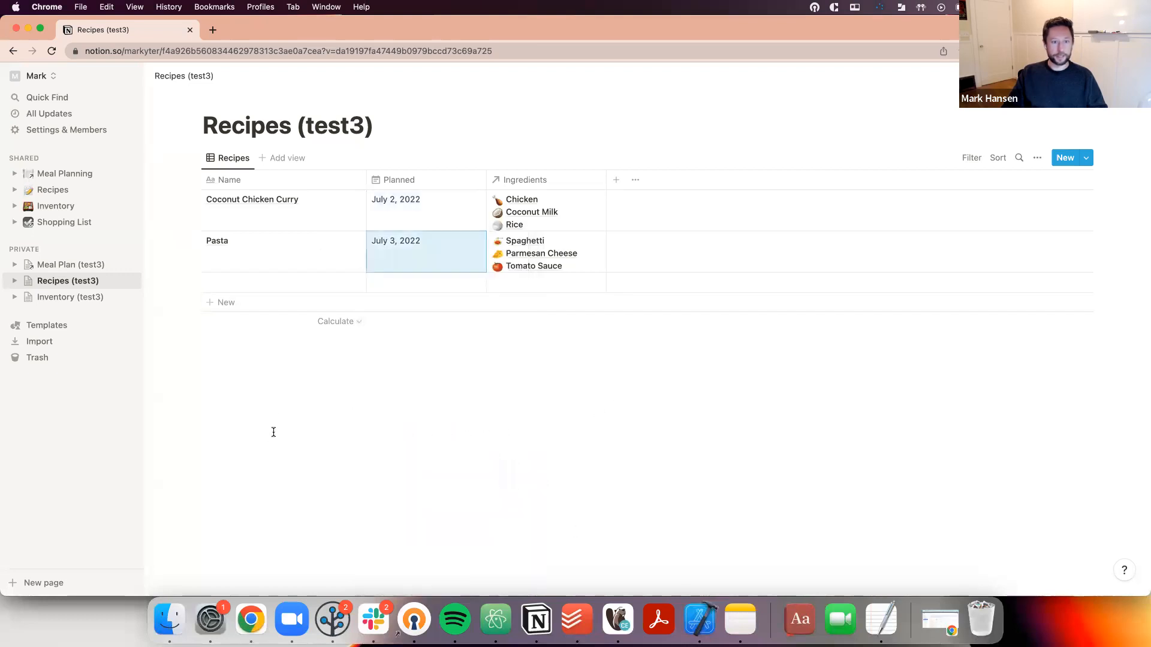
# Check where the planned recipes appear on the Meal Plan (test3) calendar
pyautogui.click(49, 267)
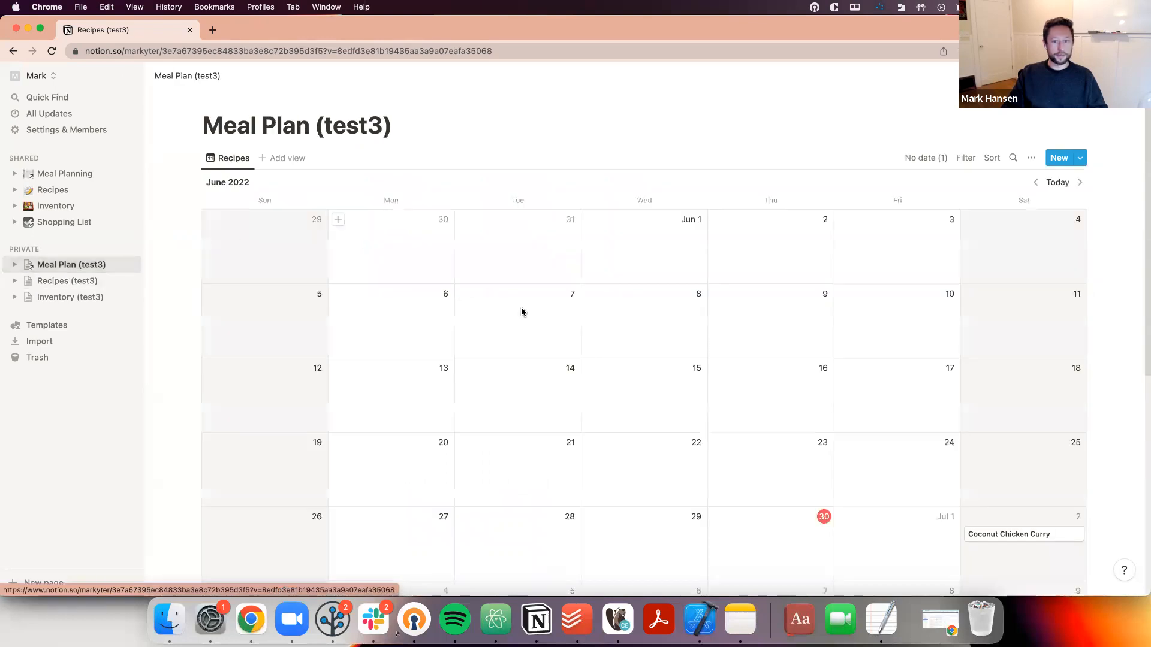
pyautogui.scroll(-5, 630, 324)
pyautogui.scroll(1, 552, 299)
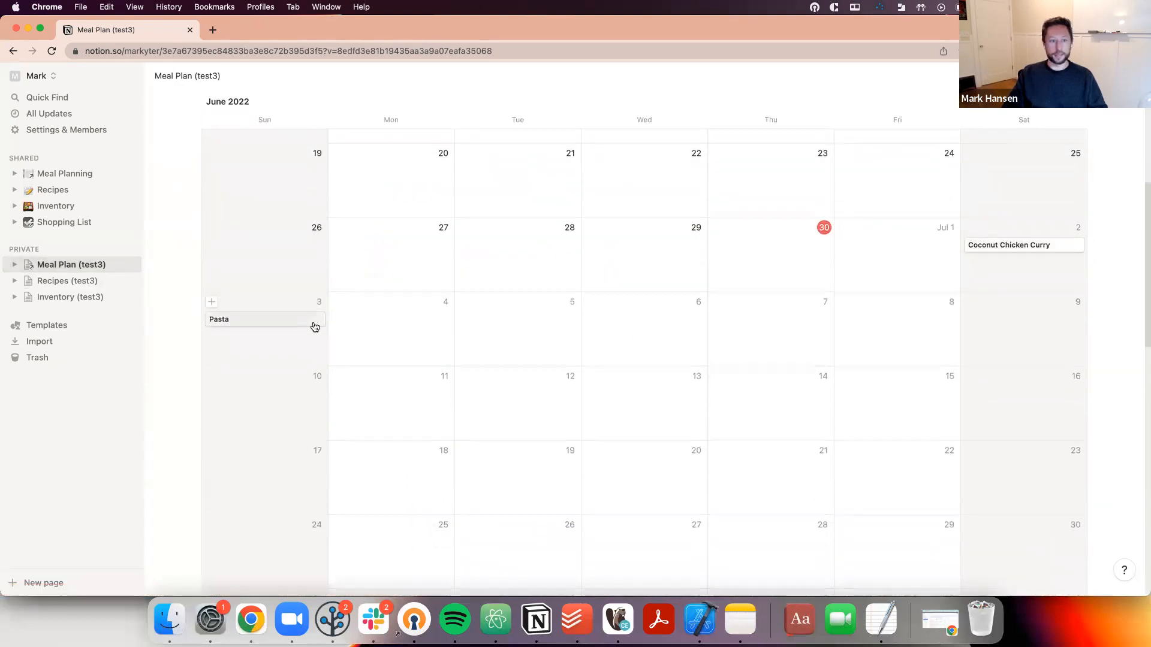
# Review the scheduled recipes on the Meal Plan (test3) calendar and in the Recipes (test3) table
pyautogui.scroll(3, 600, 324)
pyautogui.scroll(1, 355, 308)
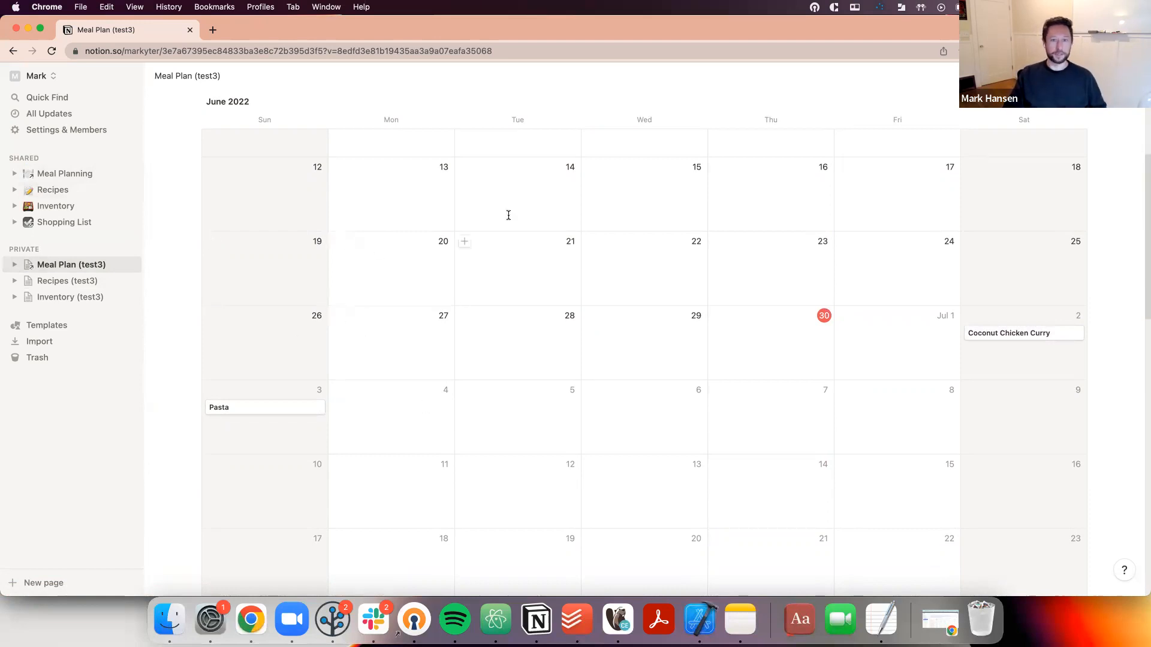
pyautogui.scroll(1, 342, 388)
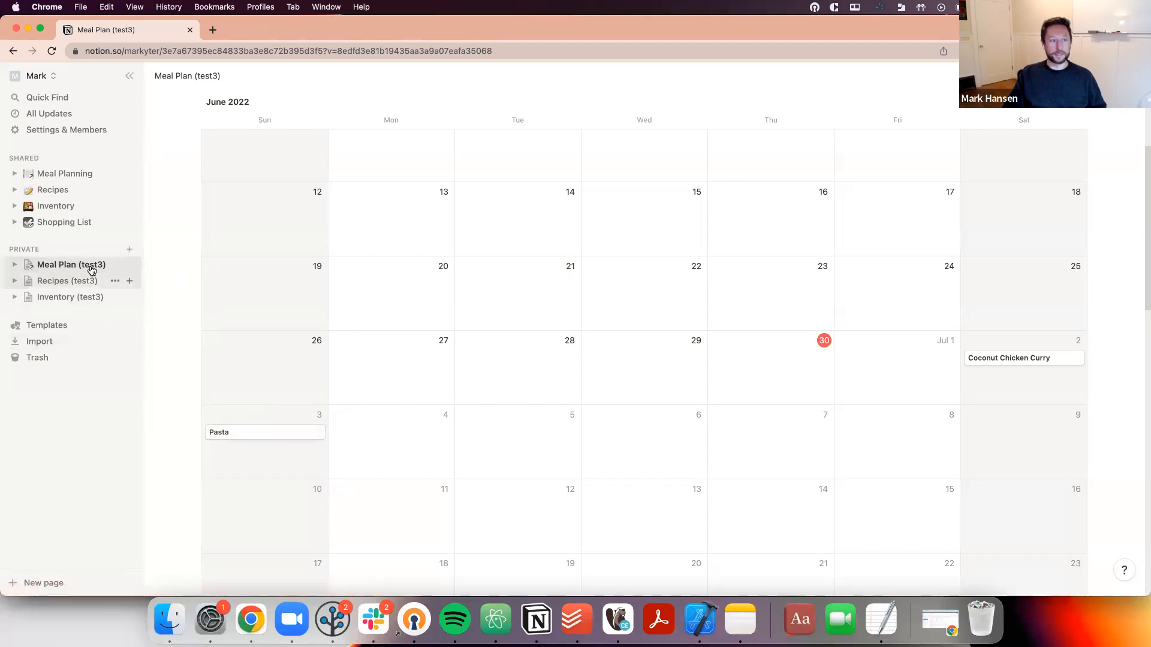
pyautogui.click(57, 282)
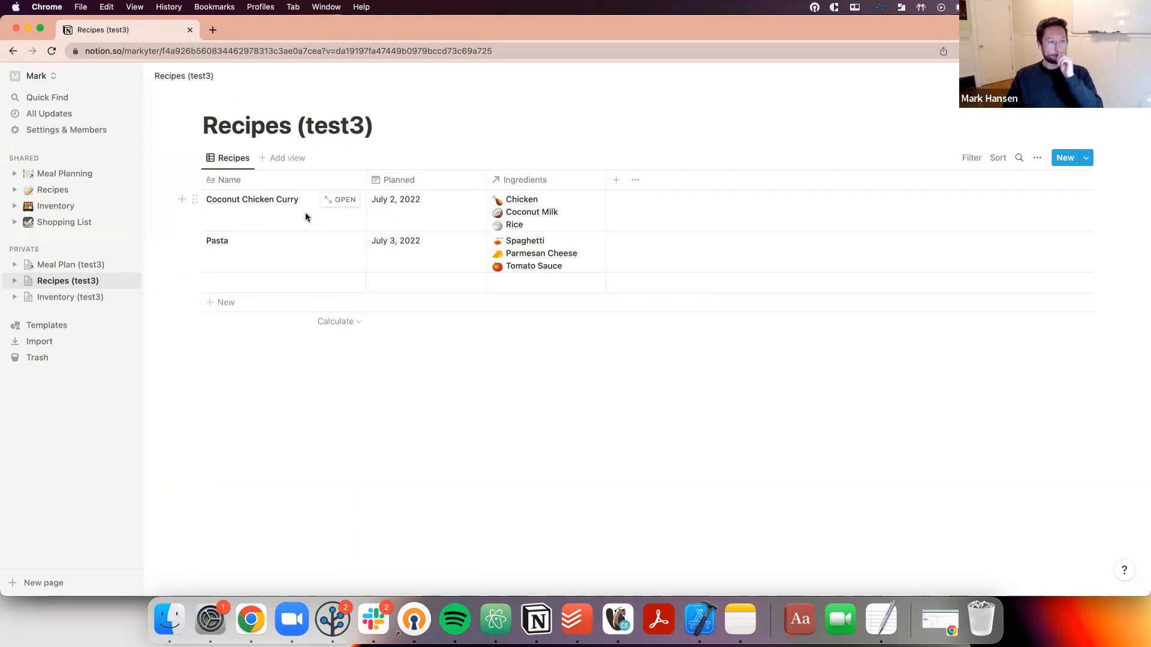
# Create a new private page titled Shopping List (test3)
pyautogui.click(134, 249)
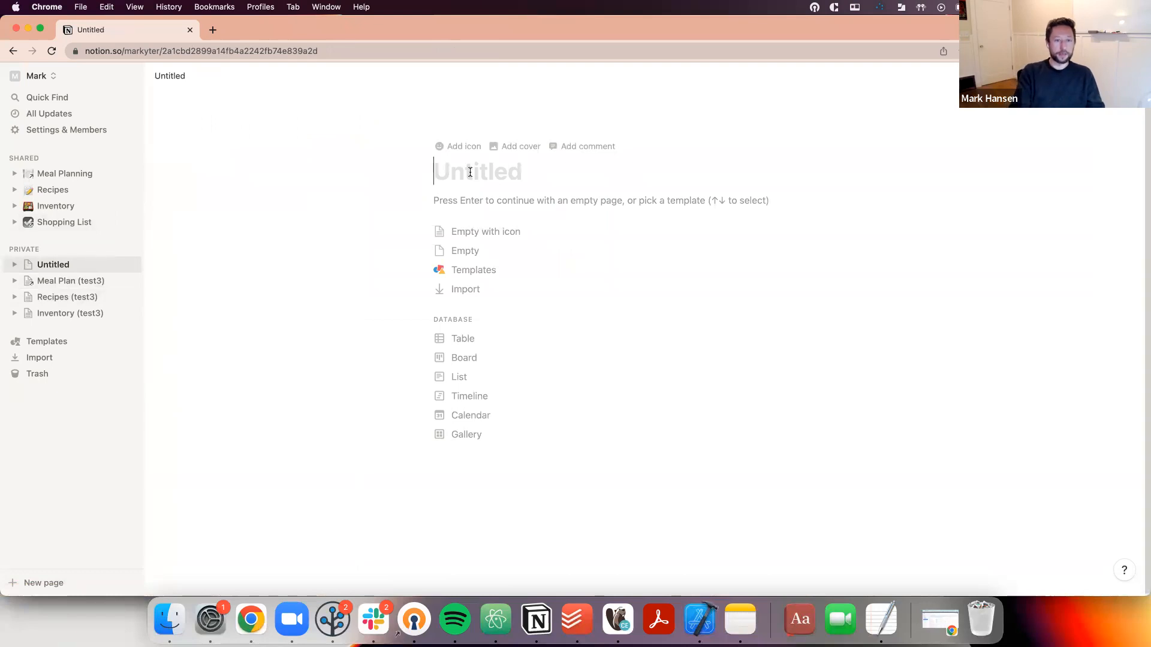
pyautogui.write('Shopping')
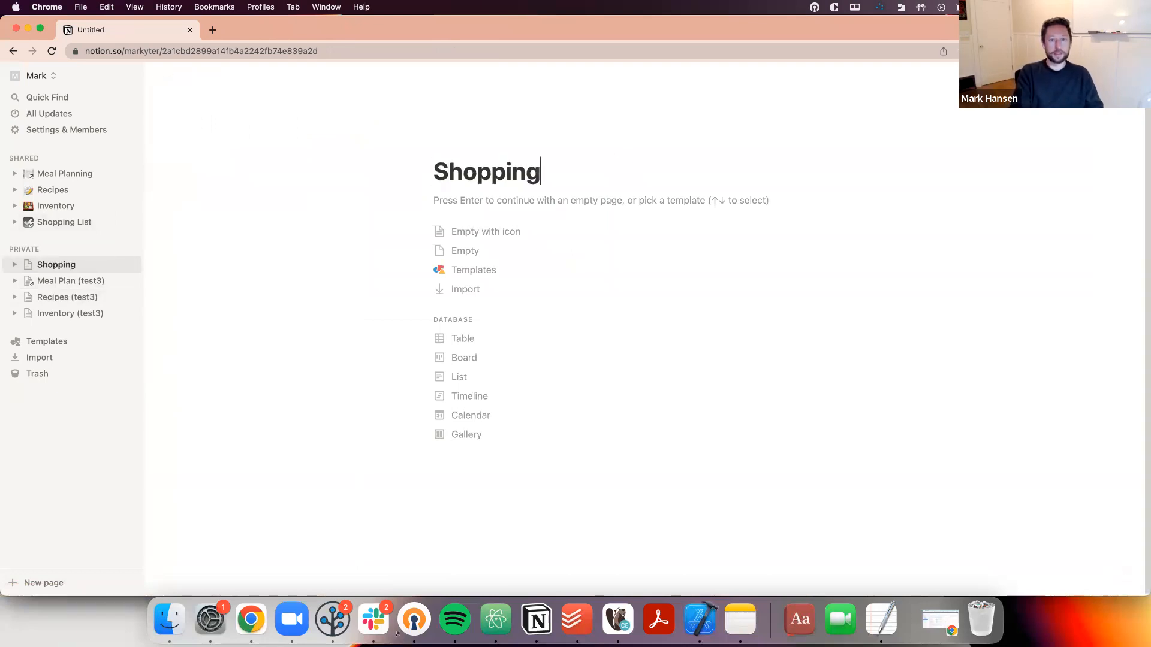
pyautogui.write(' List (test4')
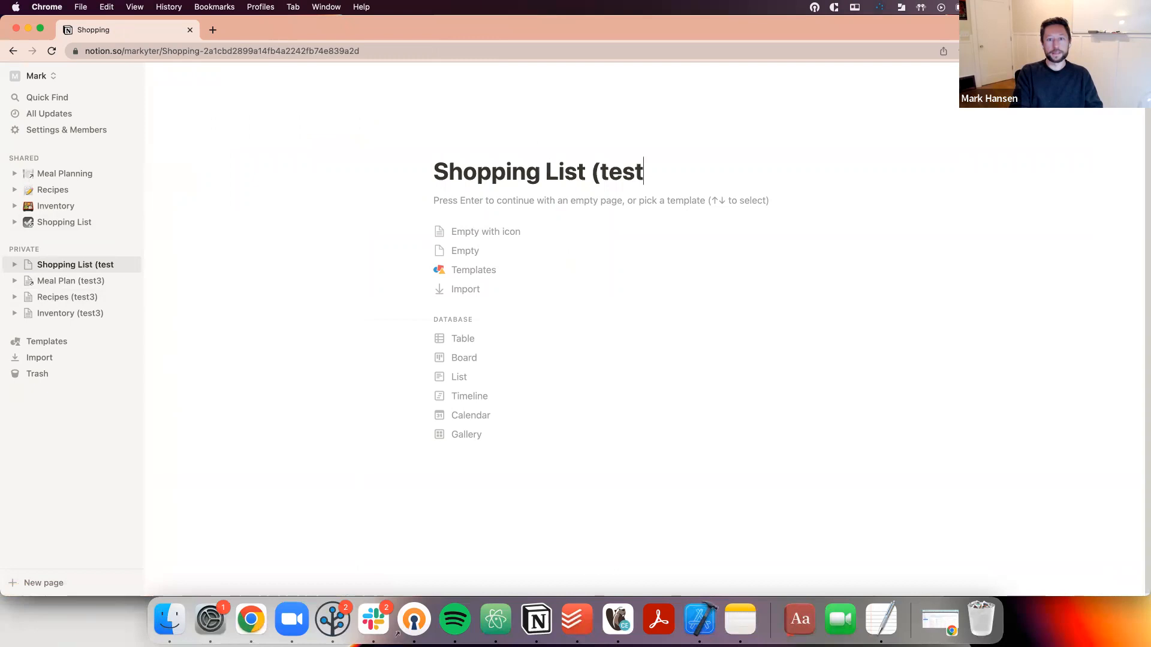
pyautogui.press('Left')
pyautogui.write('3')
pyautogui.press('Delete')
pyautogui.write(')')
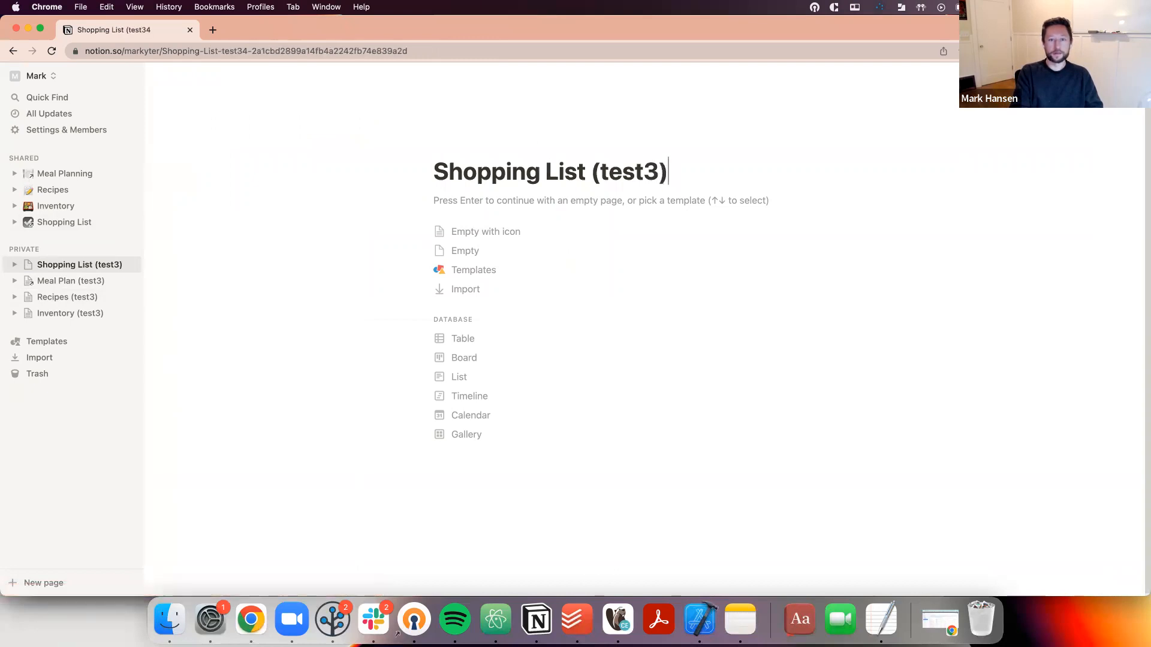
pyautogui.press('Return')
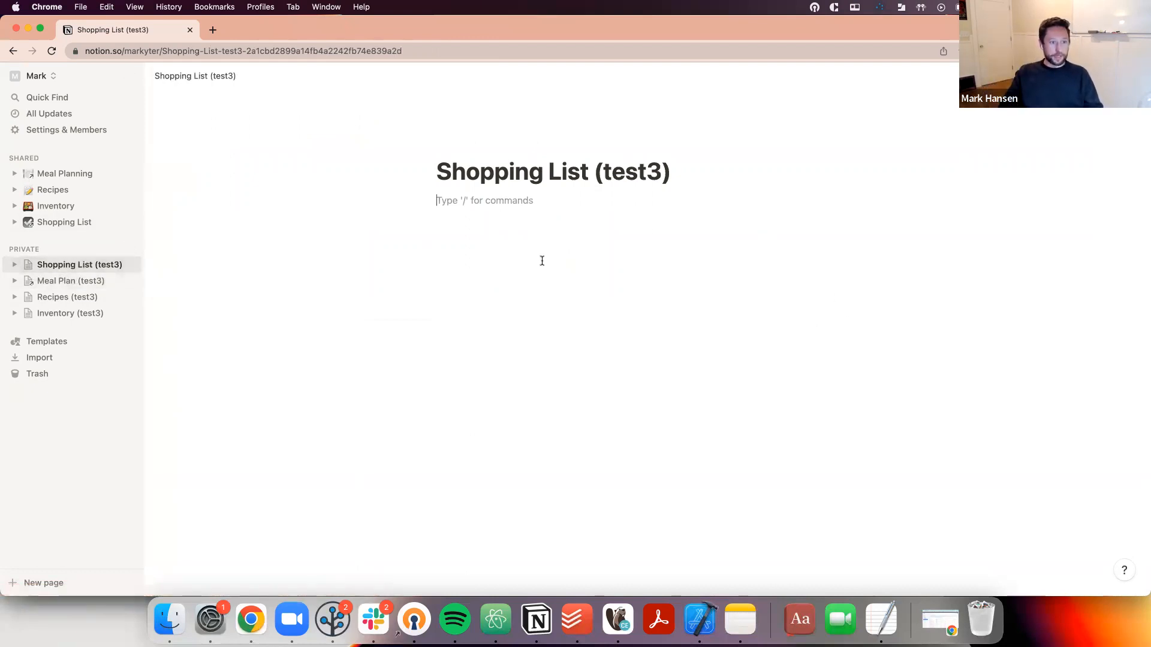
pyautogui.click(454, 211)
pyautogui.write('fjdfflkj')
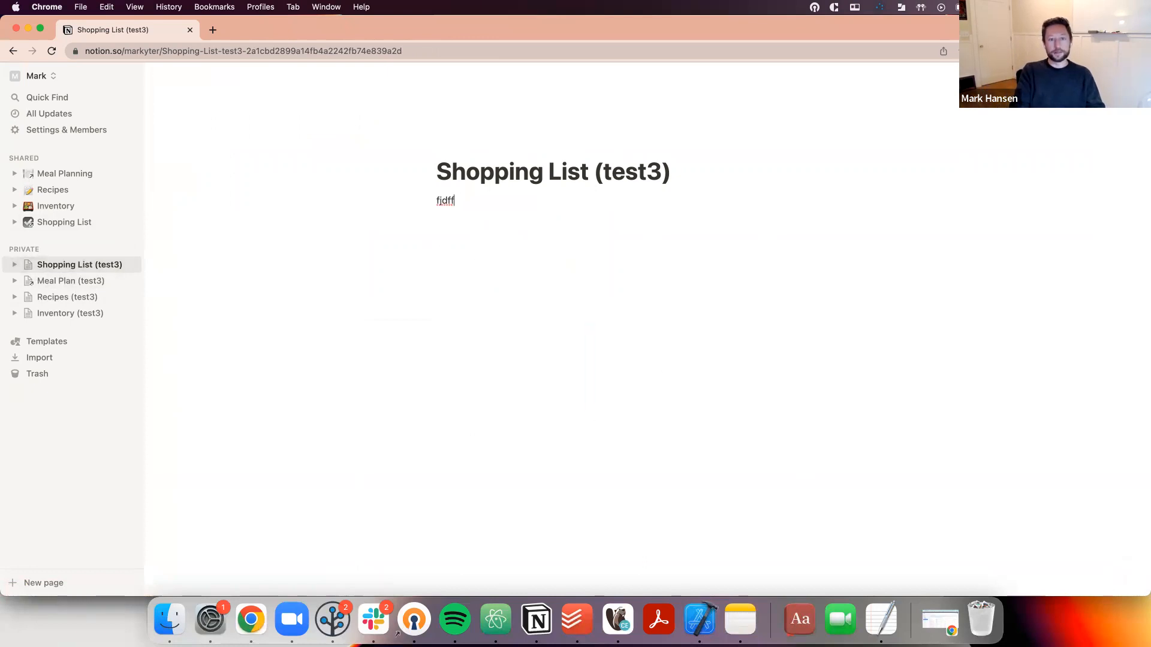
pyautogui.press('BackSpace')
pyautogui.press('BackSpace')
pyautogui.press('Return')
pyautogui.press('Return')
pyautogui.press('Return')
pyautogui.write('dfdfkj')
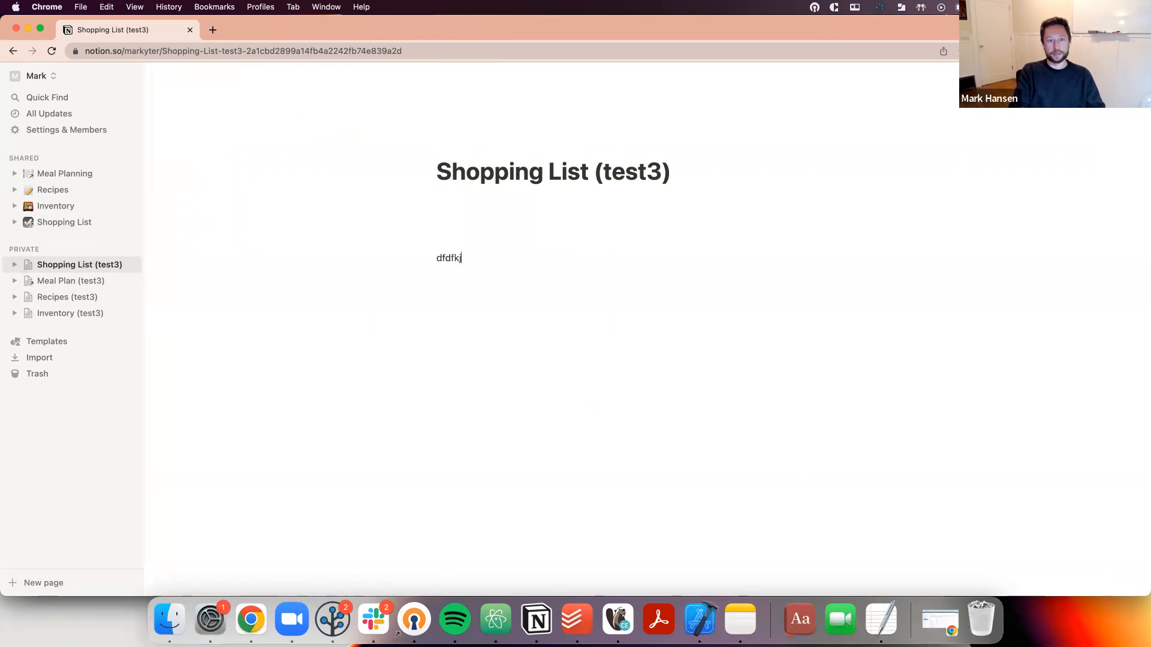
pyautogui.press('BackSpace')
pyautogui.press('BackSpace')
pyautogui.press('BackSpace')
pyautogui.press('BackSpace')
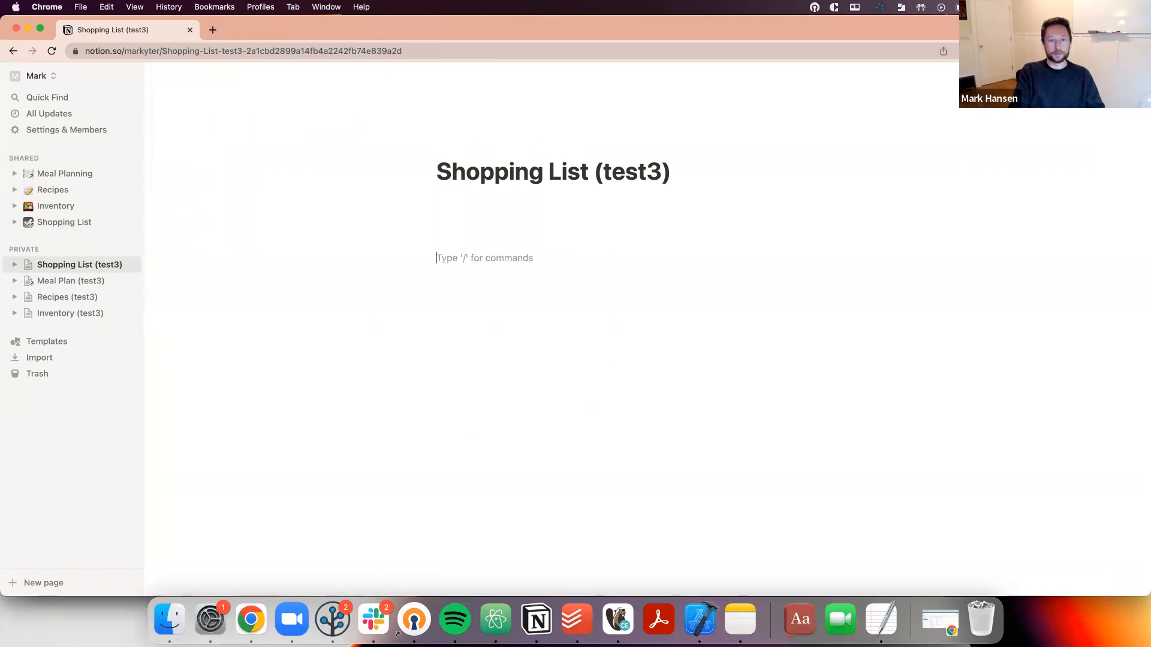
pyautogui.press('BackSpace')
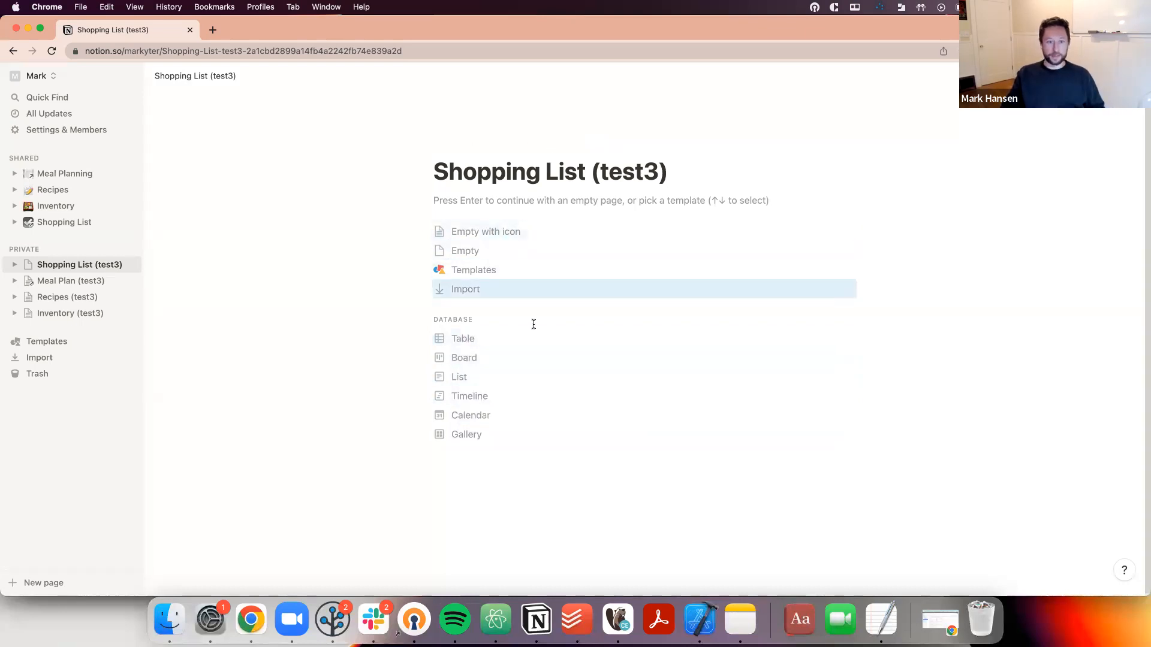
# Make Shopping List (test3) a table sourced from Inventory (test3), copying its Ingredients view, and hide the database title
pyautogui.click(476, 342)
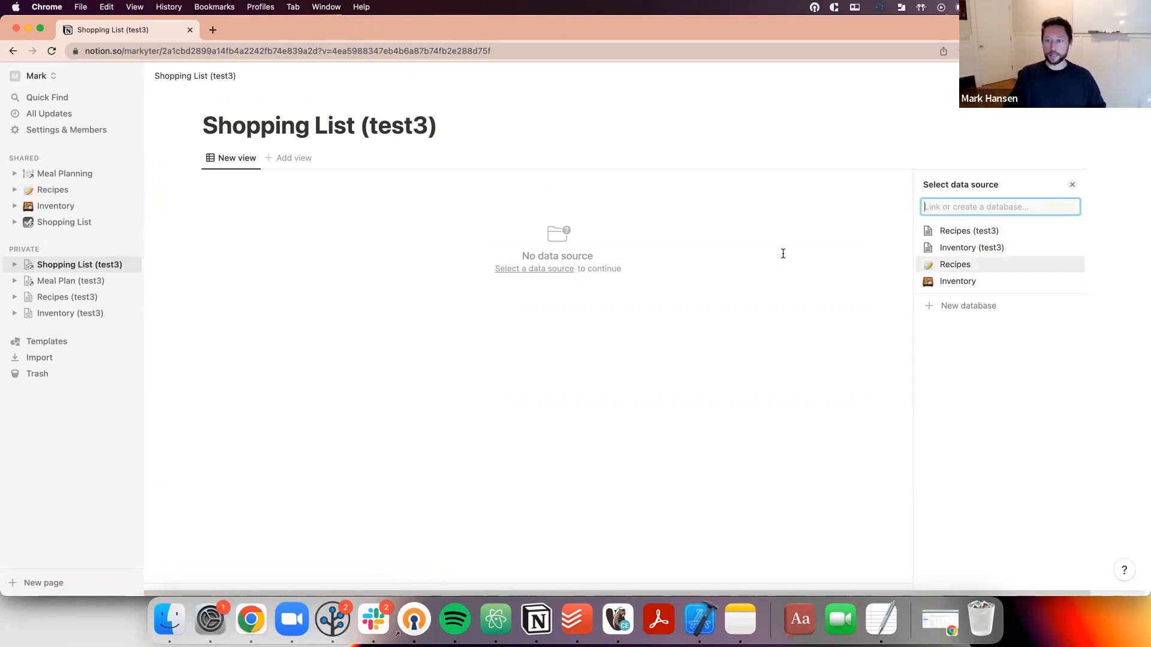
pyautogui.click(958, 248)
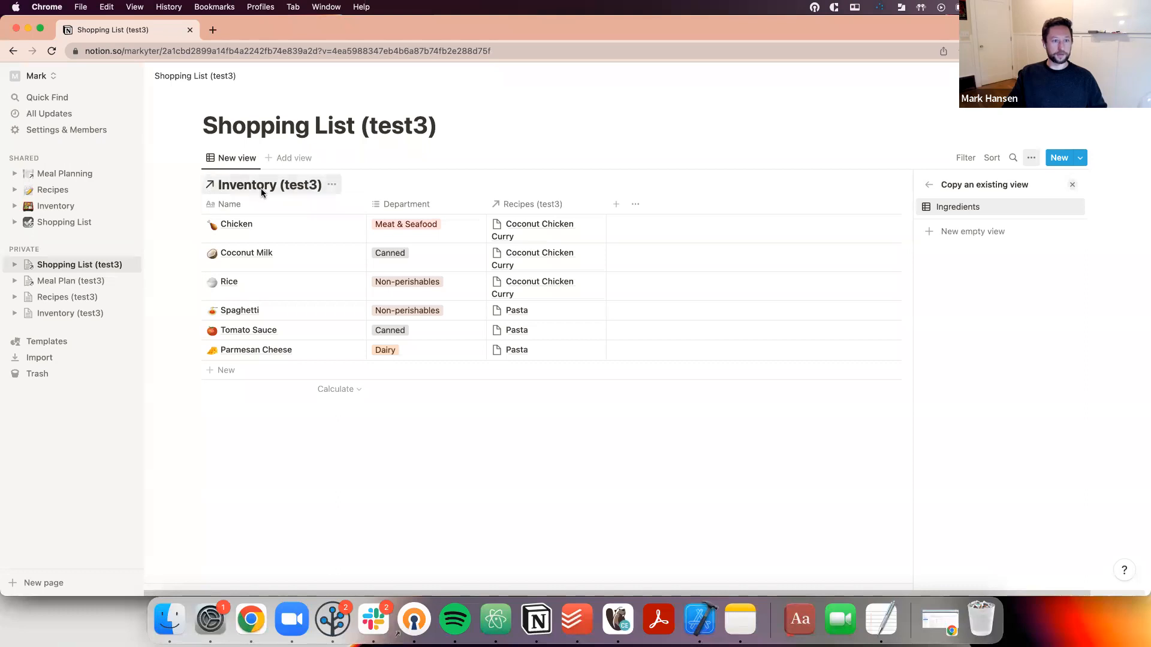
pyautogui.click(331, 184)
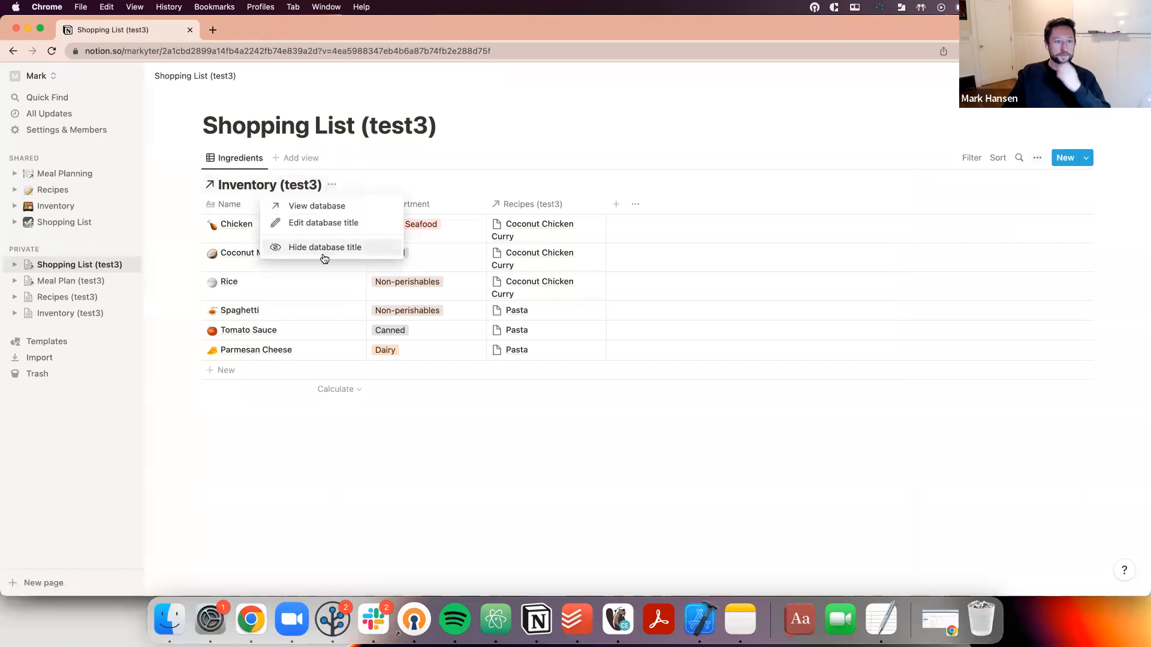
pyautogui.click(323, 254)
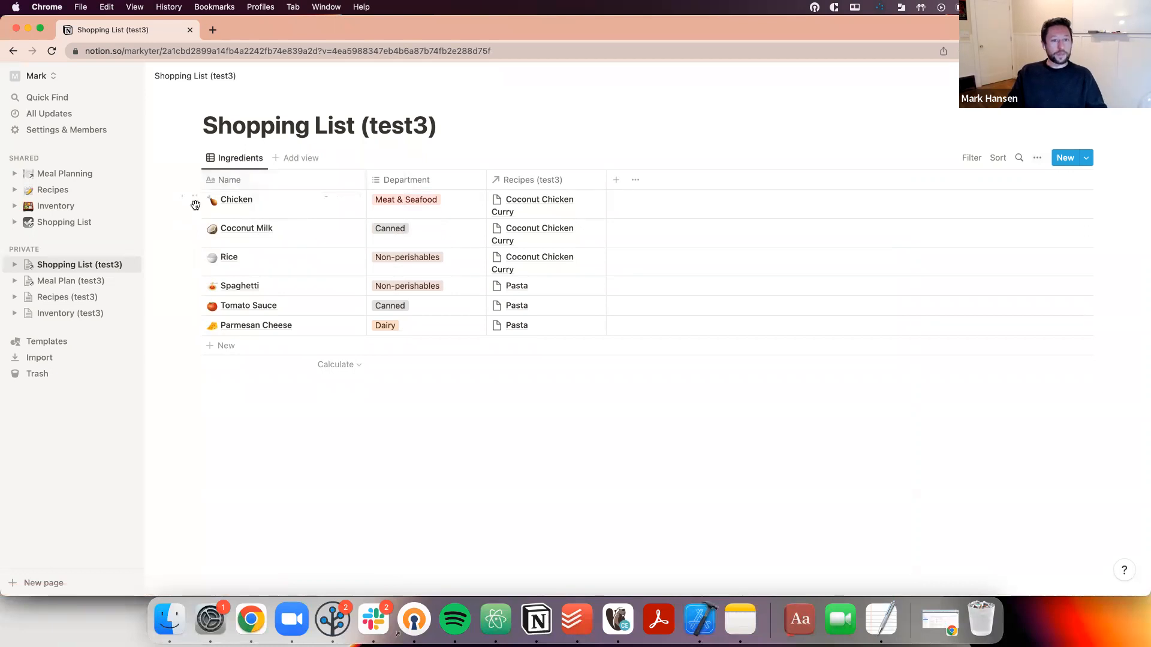
# Compare the Inventory (test3) table with the linked table on Shopping List (test3)
pyautogui.click(70, 313)
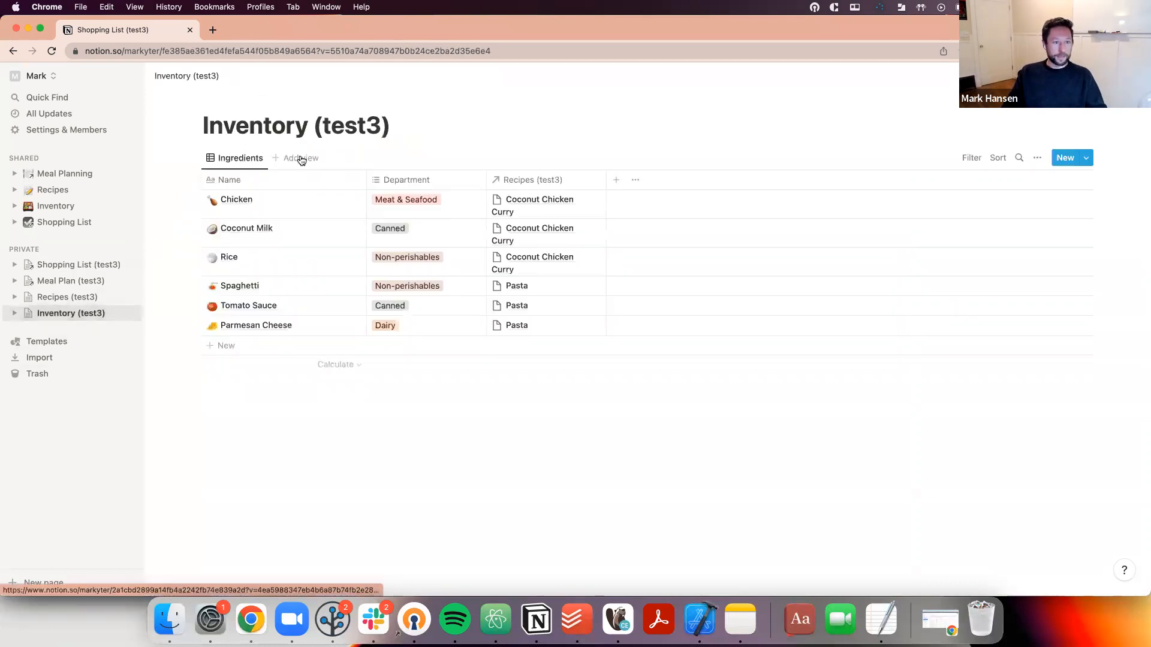
pyautogui.click(78, 263)
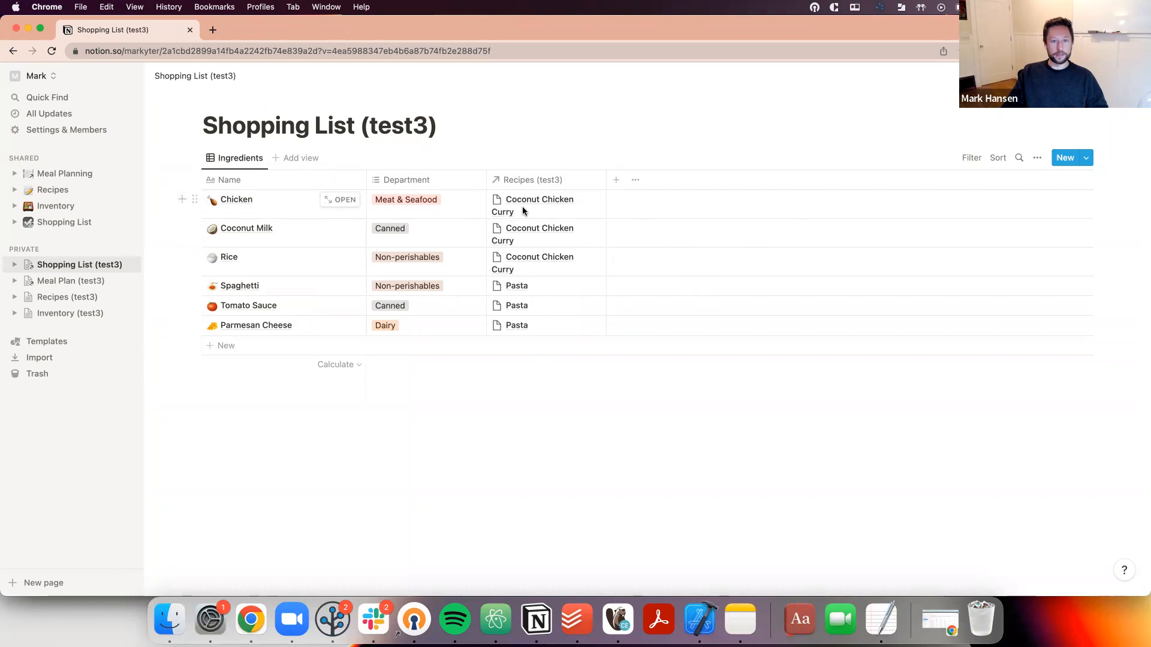
# Add a rollup property to the shopping list table that shows the Planned date through the Recipes (test3) relation
pyautogui.click(616, 179)
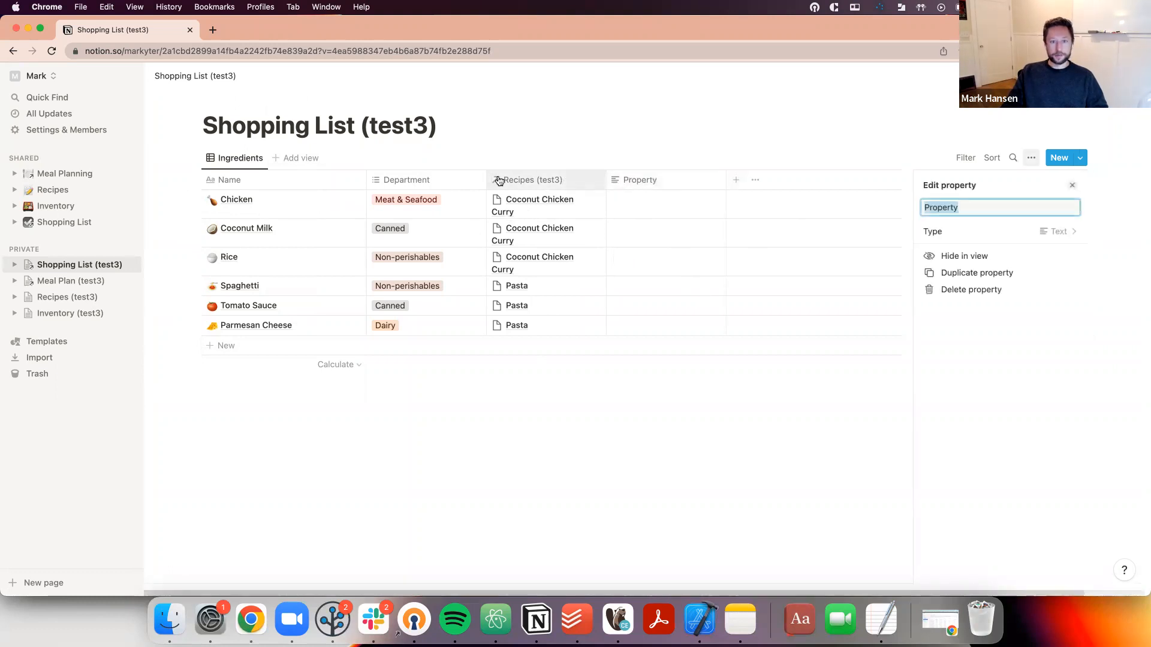
pyautogui.click(1047, 232)
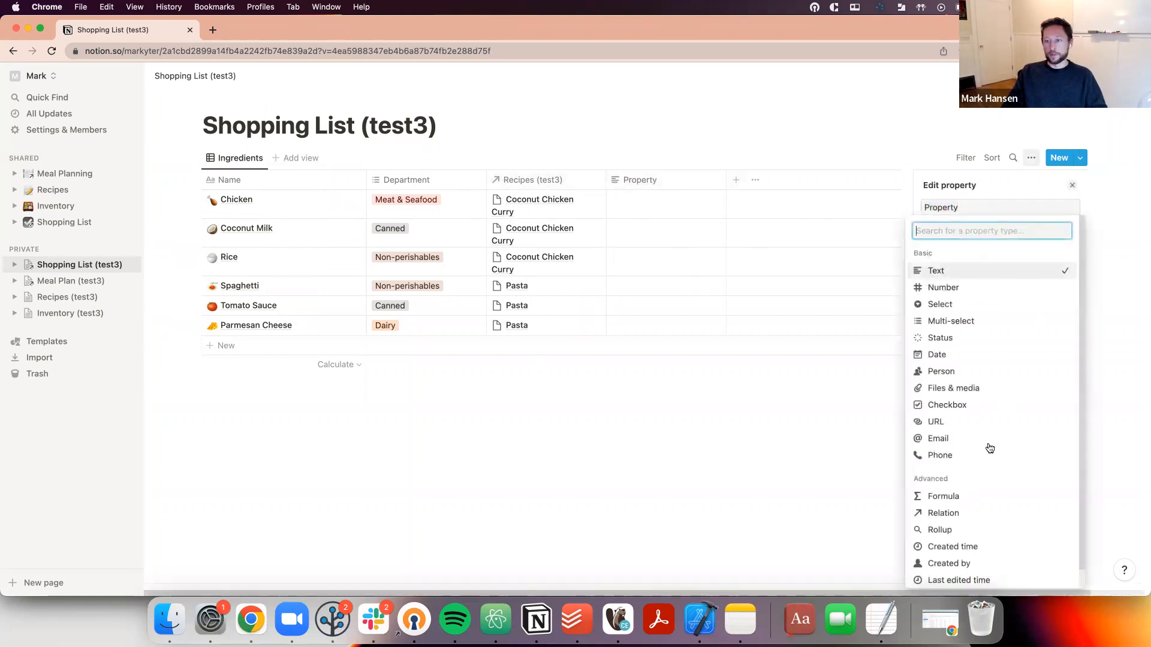
pyautogui.scroll(-1, 989, 453)
pyautogui.click(936, 510)
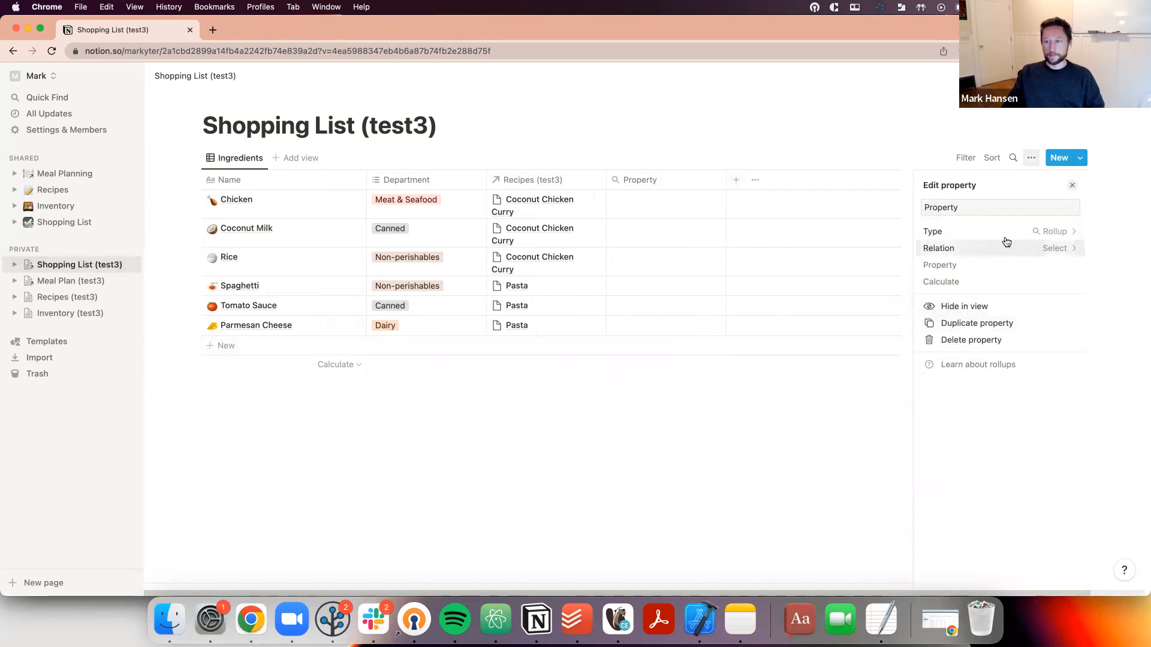
pyautogui.click(1063, 247)
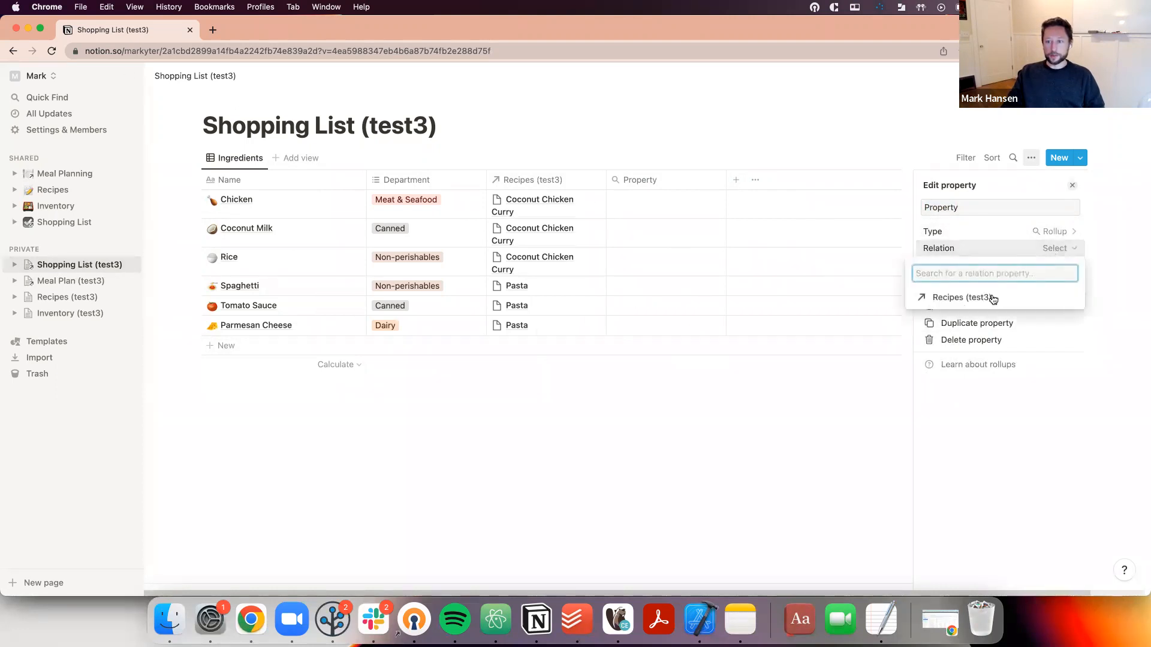
pyautogui.click(959, 298)
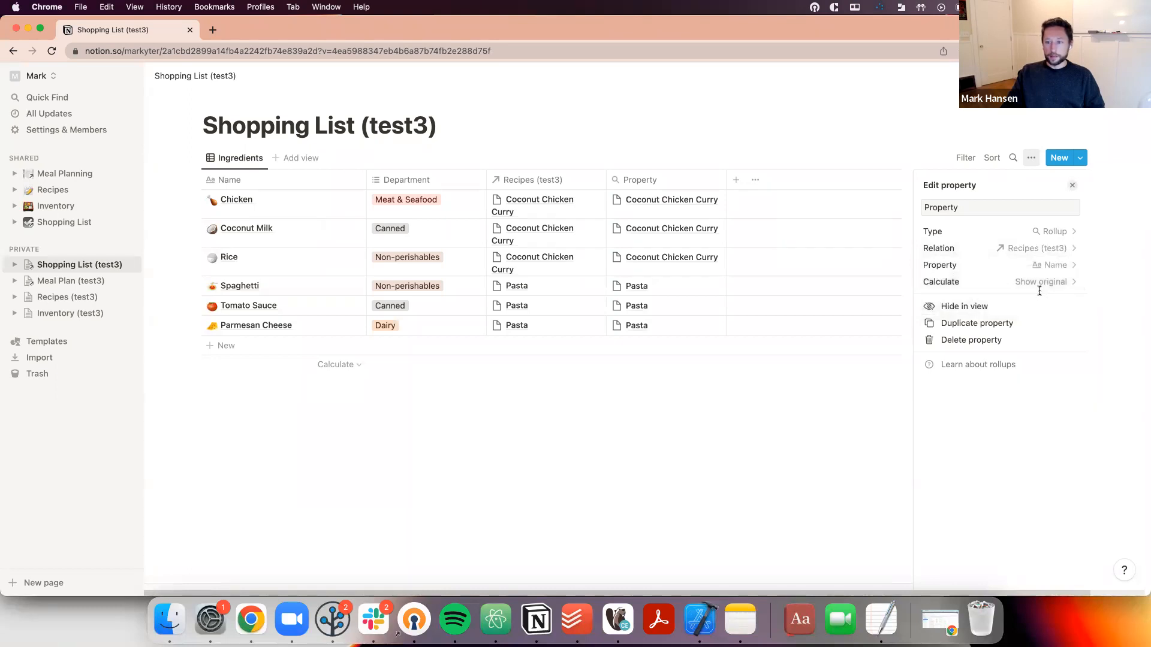
pyautogui.click(1050, 266)
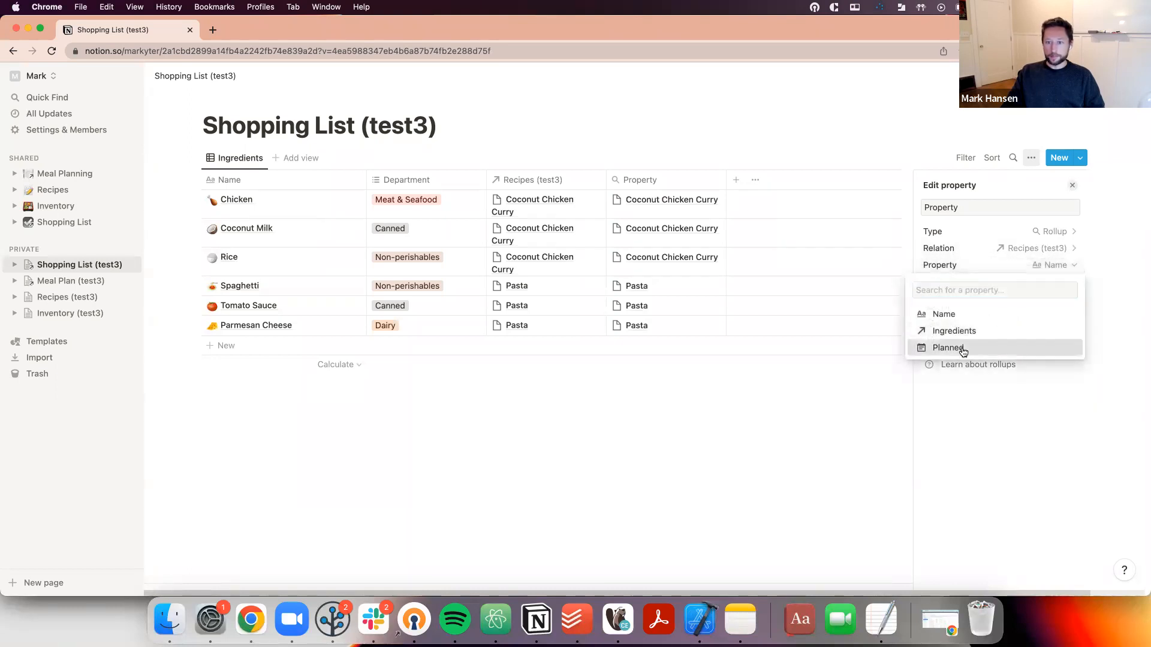
pyautogui.click(963, 352)
# Name the new rollup property On the calendar
pyautogui.doubleClick(977, 209)
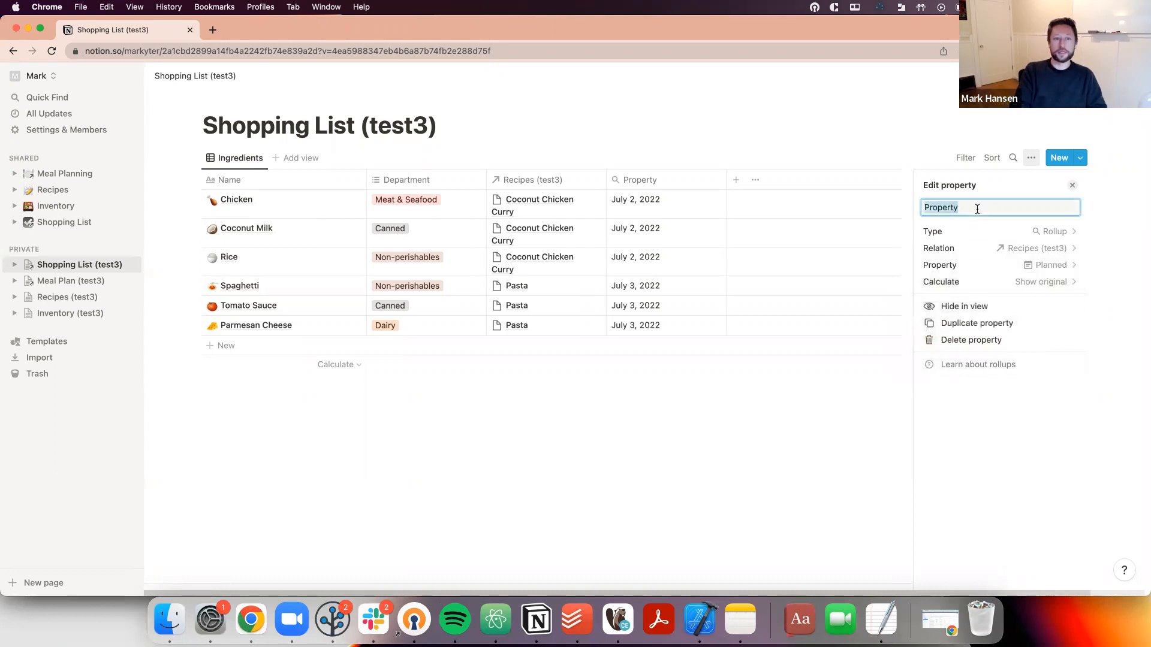
pyautogui.press('BackSpace')
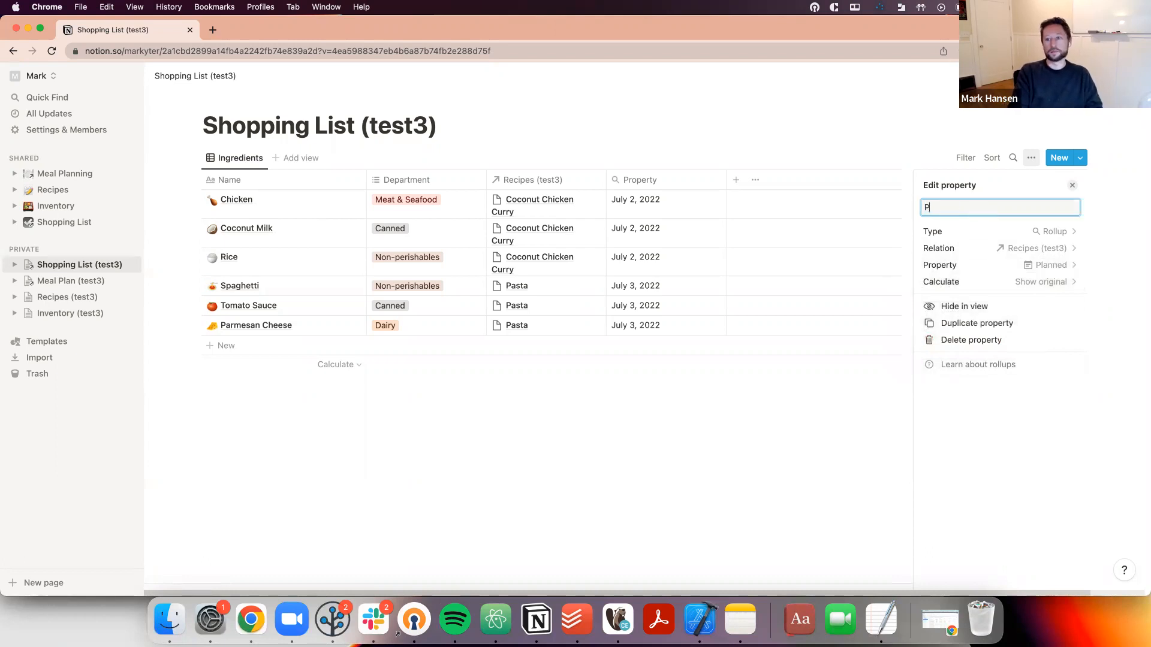
pyautogui.write('On the calendar')
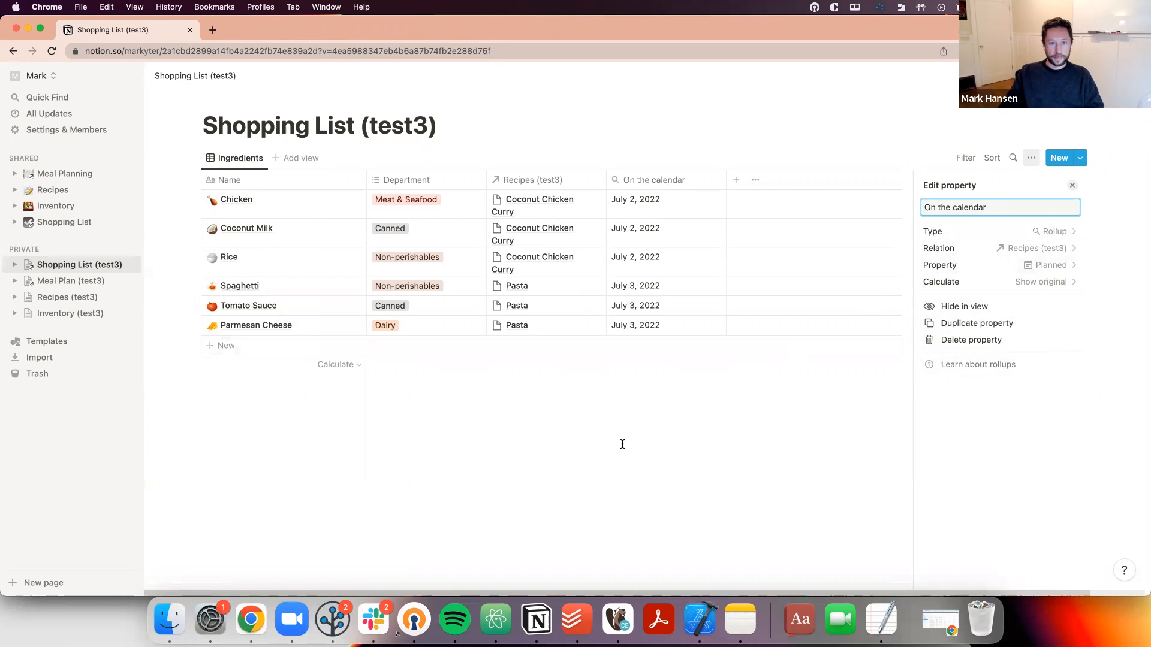
# Rename the planned-date rollup property as When do we need? and finish editing it
pyautogui.tripleClick(982, 207)
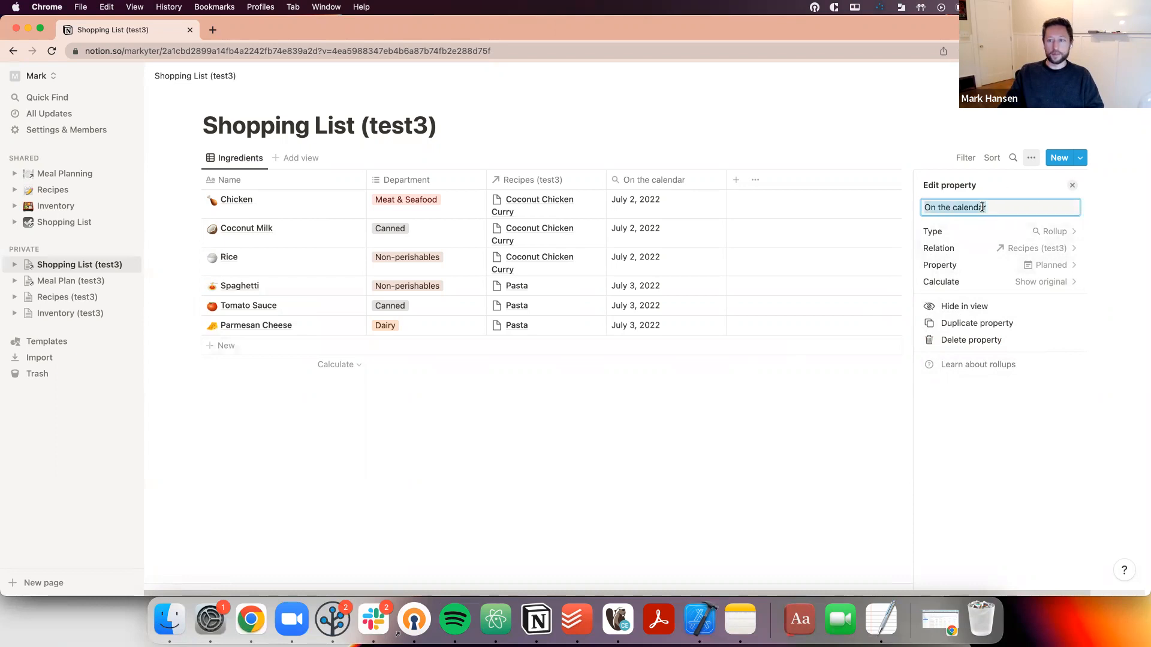
pyautogui.write('When do we n')
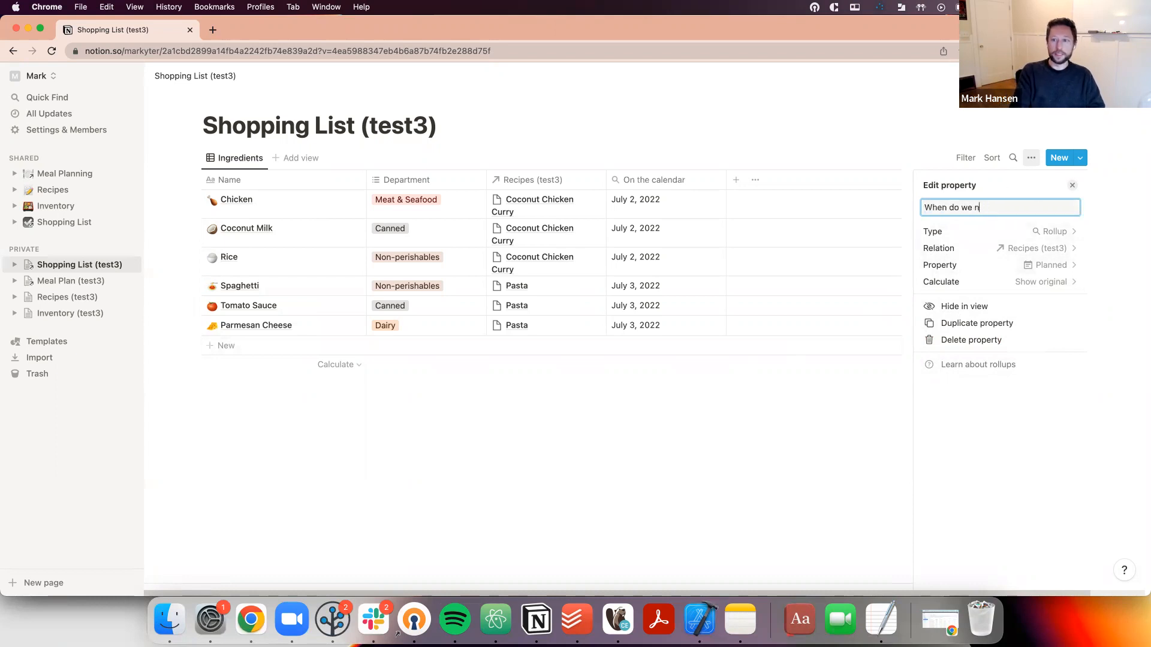
pyautogui.click(674, 403)
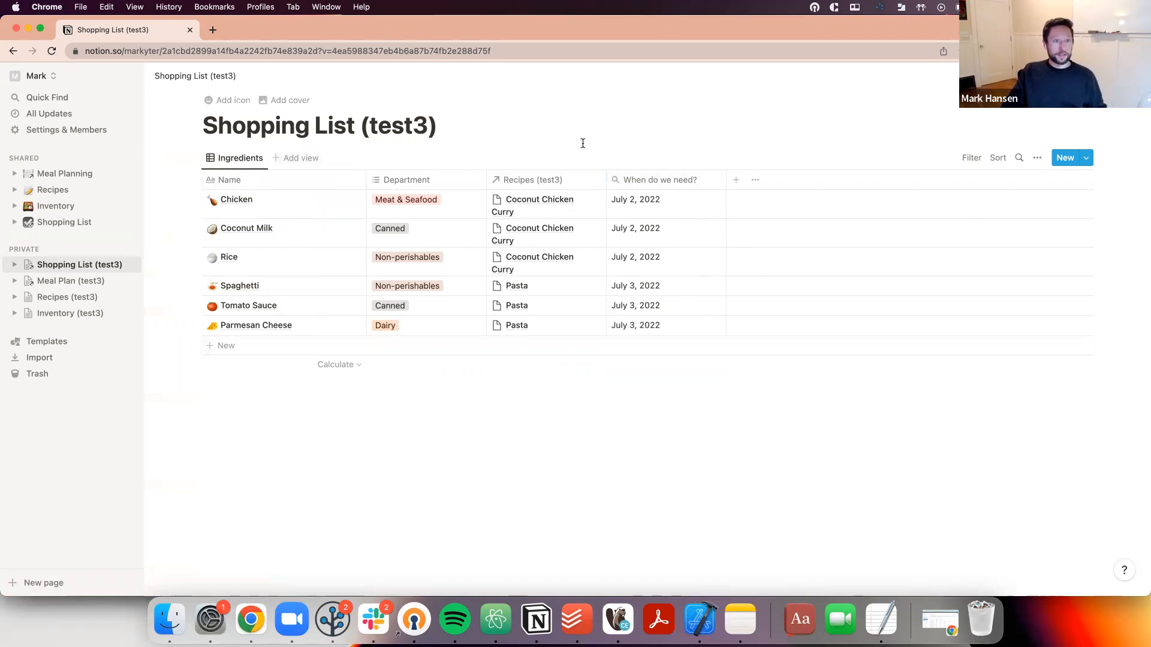
# Filter the shopping list to ingredients where any When do we need? date is after Today
pyautogui.click(971, 158)
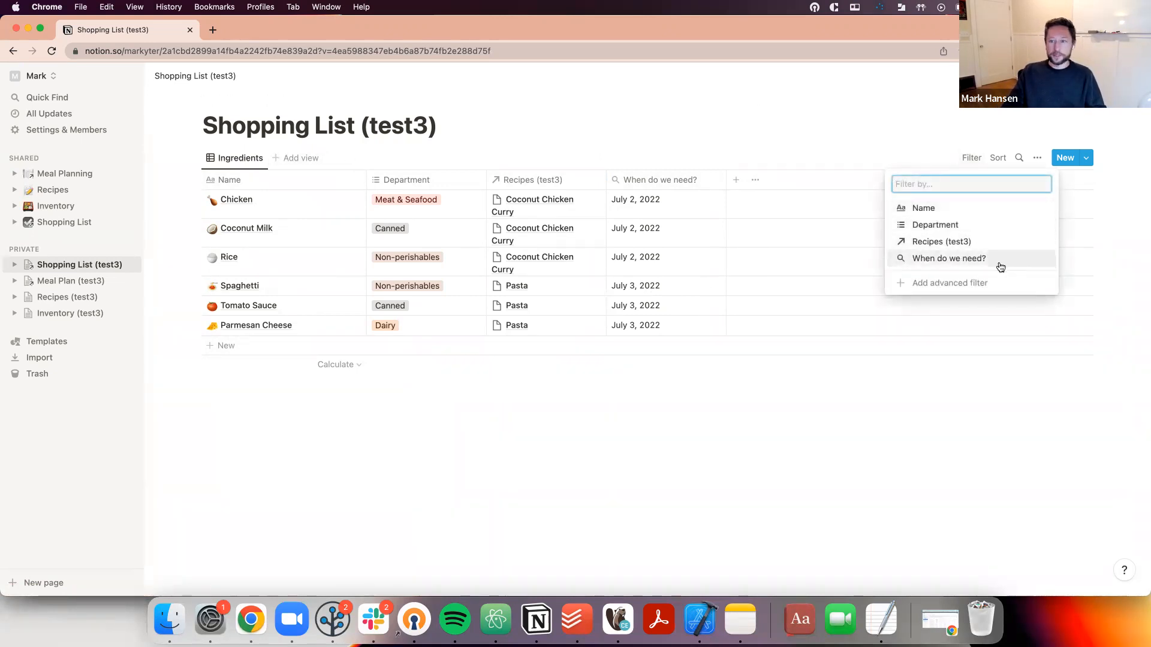
pyautogui.click(977, 259)
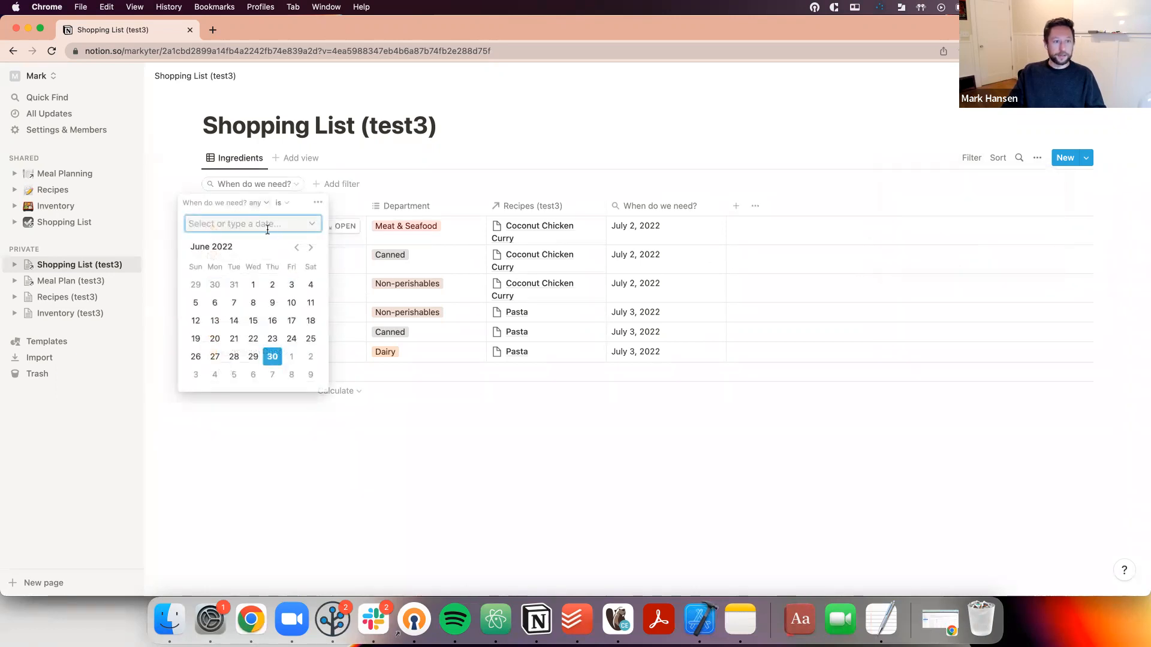
pyautogui.click(258, 205)
pyautogui.click(242, 230)
pyautogui.click(279, 203)
pyautogui.click(286, 256)
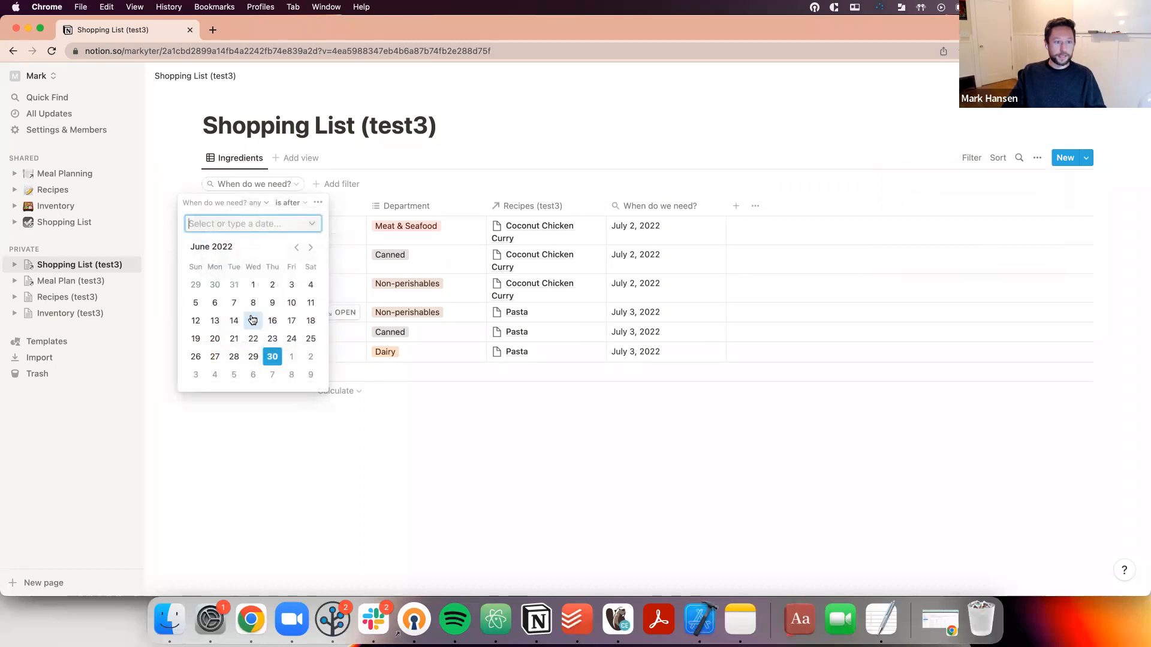
pyautogui.click(312, 223)
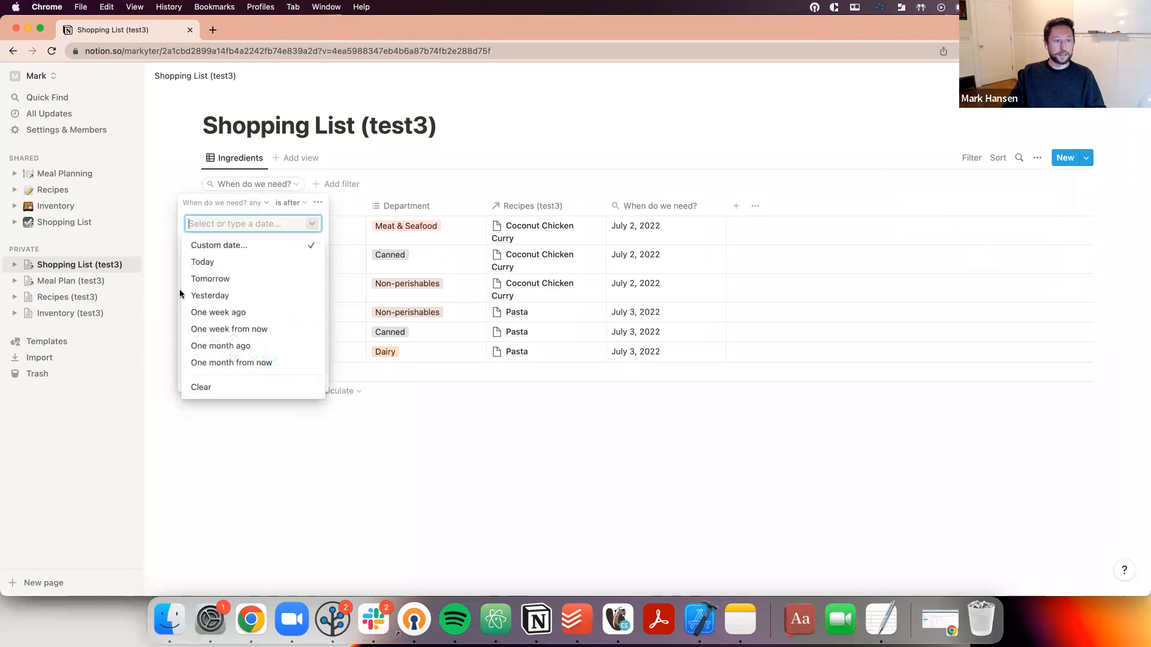
pyautogui.click(255, 263)
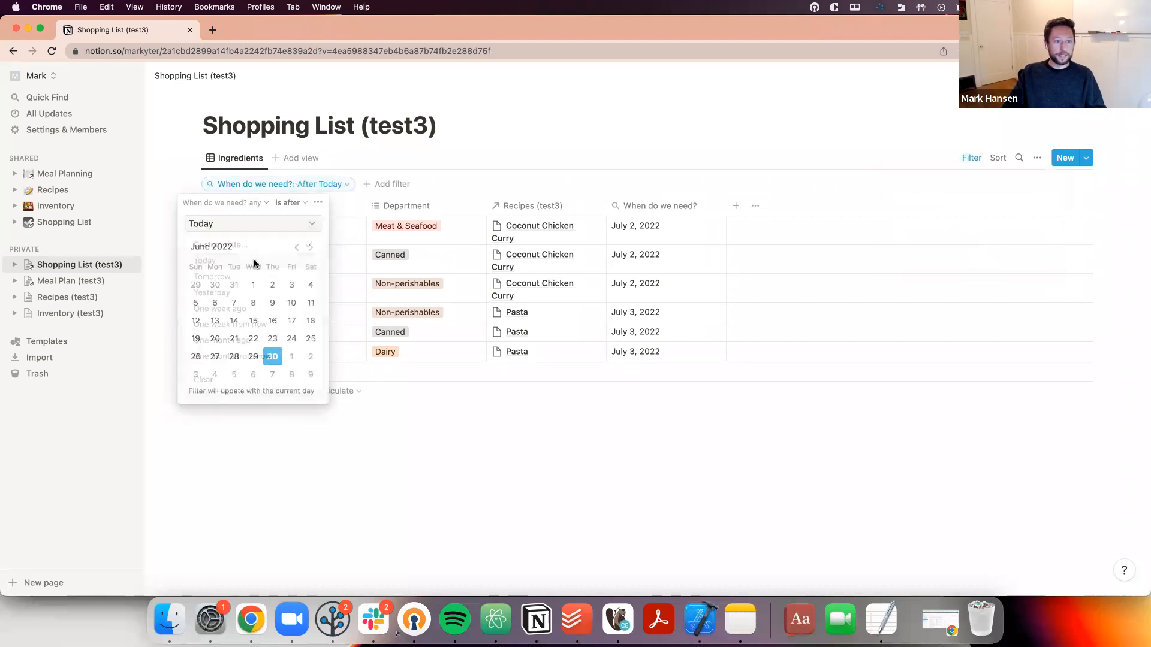
# In the shared Recipes database, set the Planned date of Chicken Coconut Curry to June 30, 2022
pyautogui.click(551, 473)
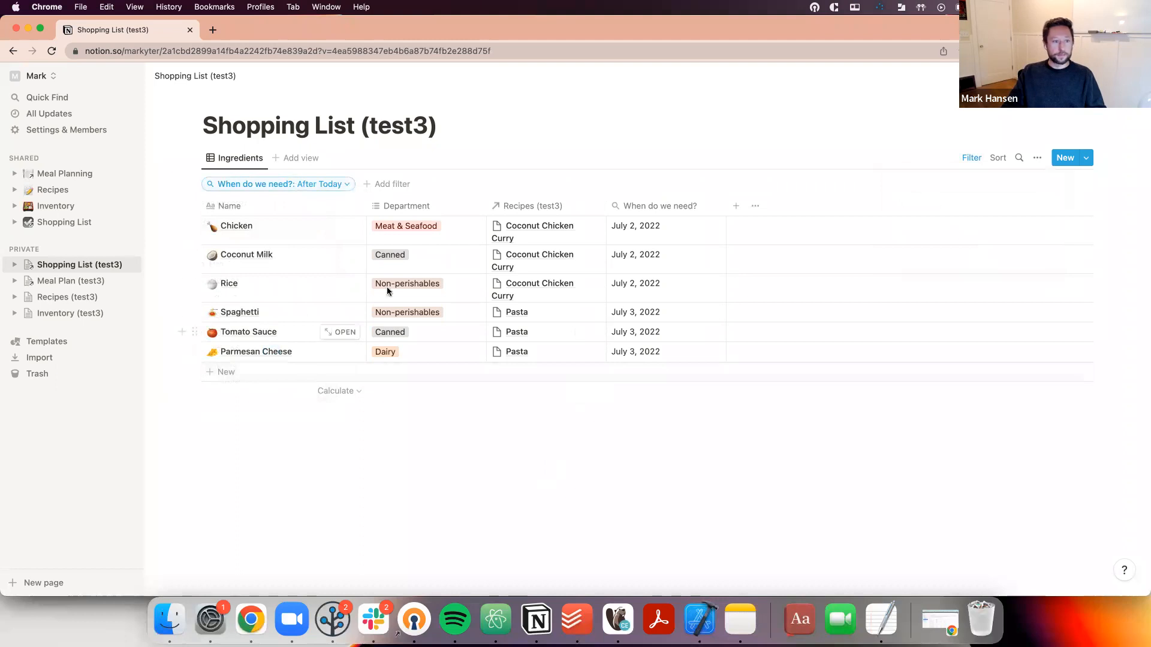
pyautogui.click(53, 190)
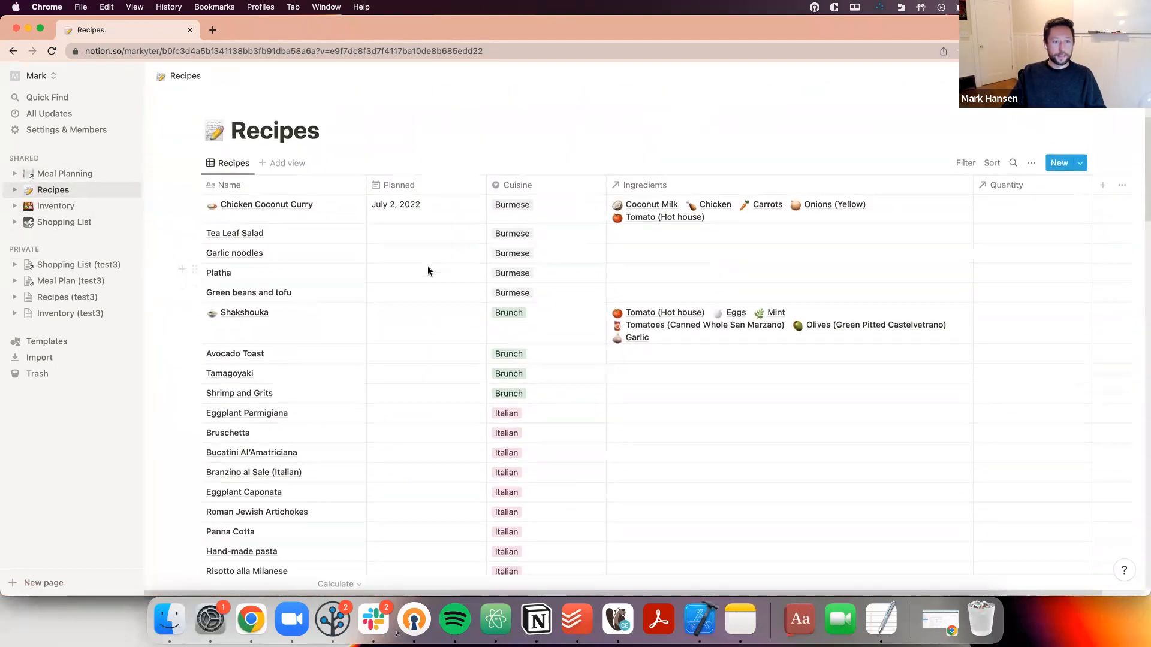
pyautogui.click(426, 220)
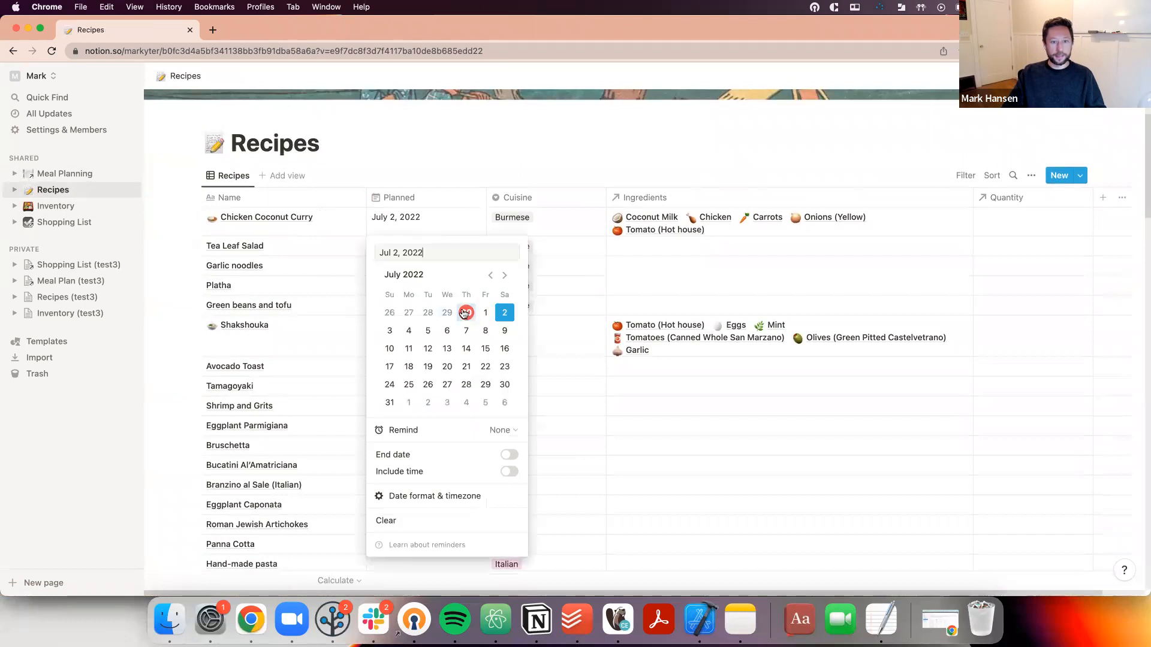
pyautogui.click(466, 313)
pyautogui.click(462, 149)
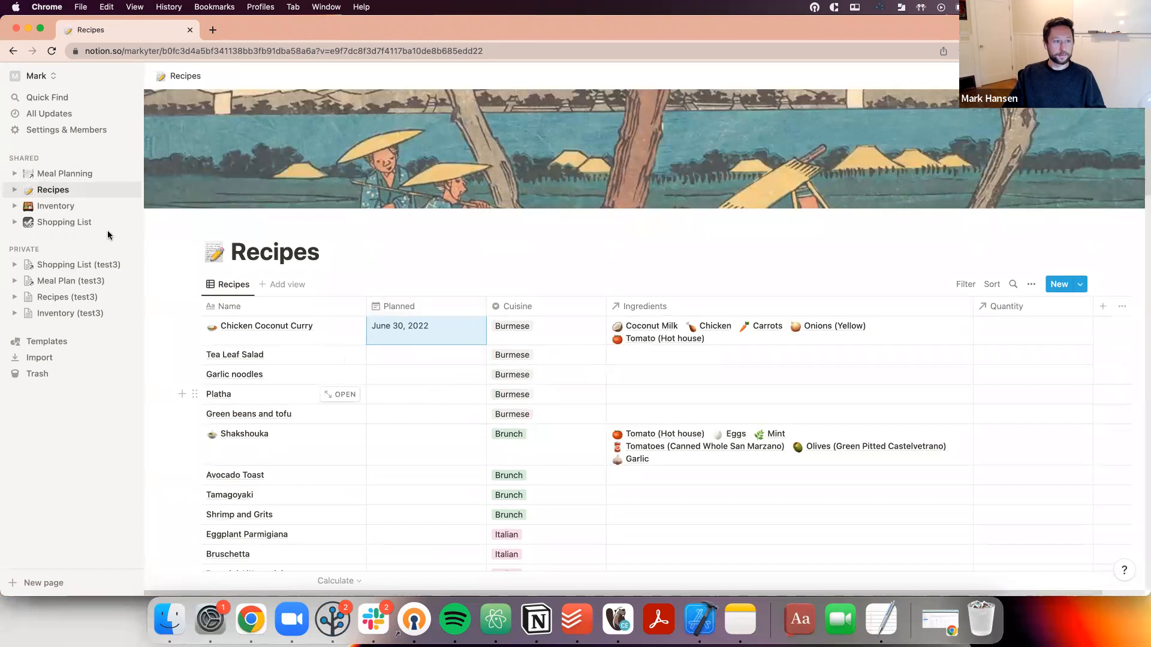
# In Recipes (test3), set Coconut Chicken Curry's Planned date to June 30, 2022 and check Shopping List (test3)
pyautogui.click(67, 297)
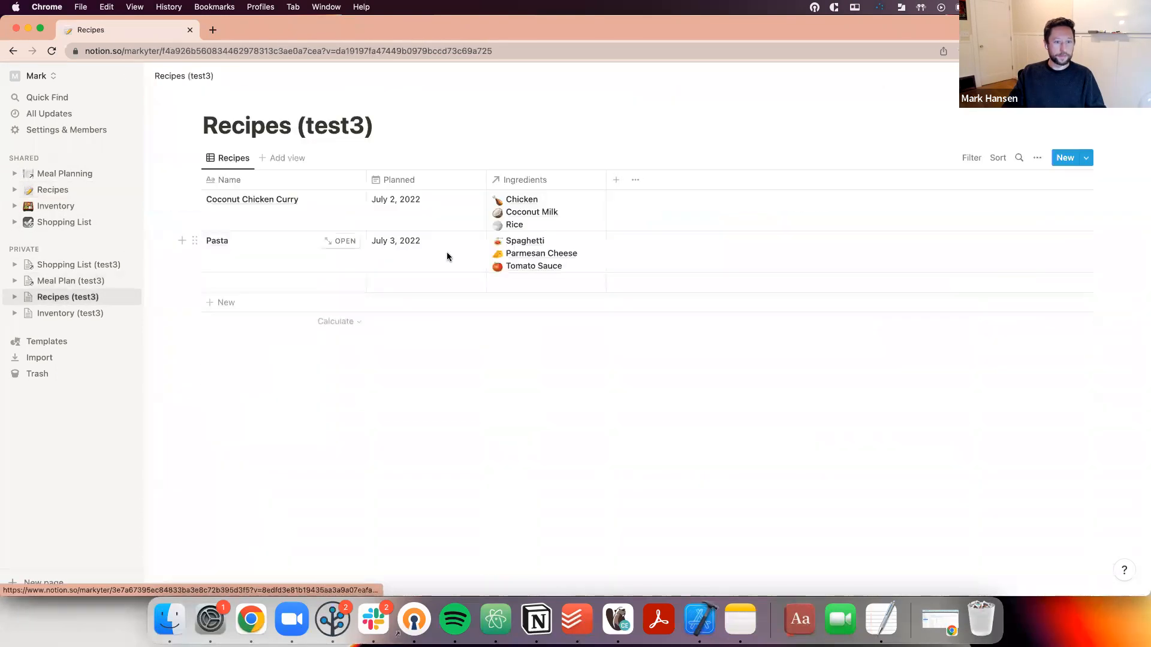
pyautogui.click(424, 212)
pyautogui.click(466, 307)
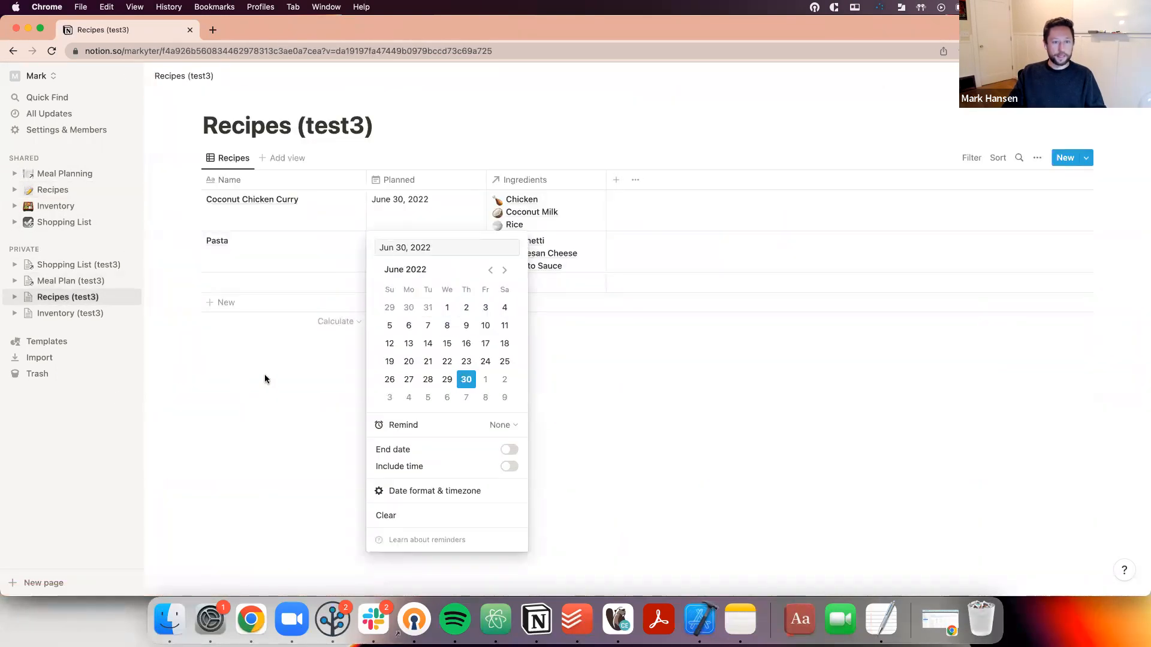
pyautogui.press('Escape')
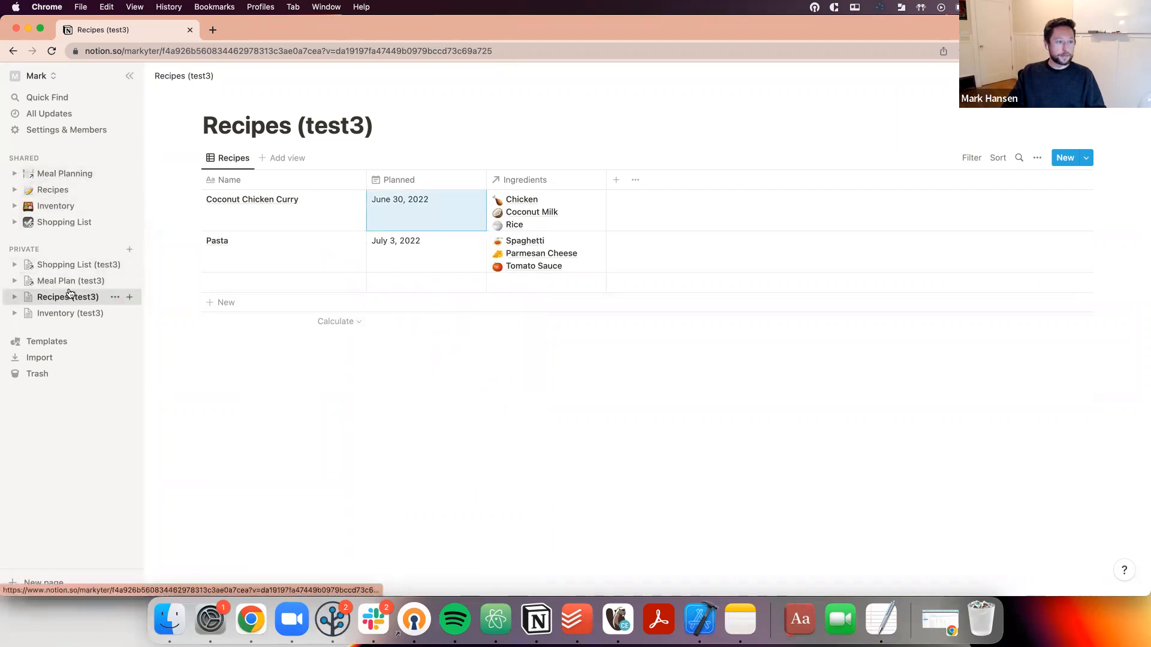
pyautogui.click(78, 264)
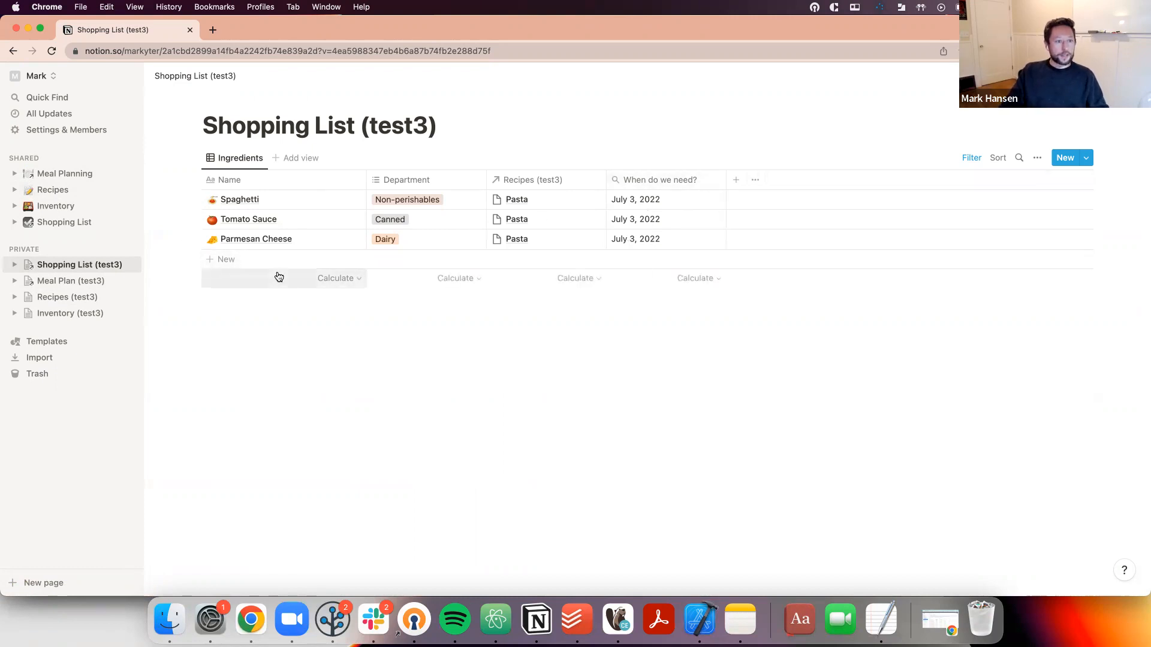
pyautogui.click(538, 218)
pyautogui.press('Escape')
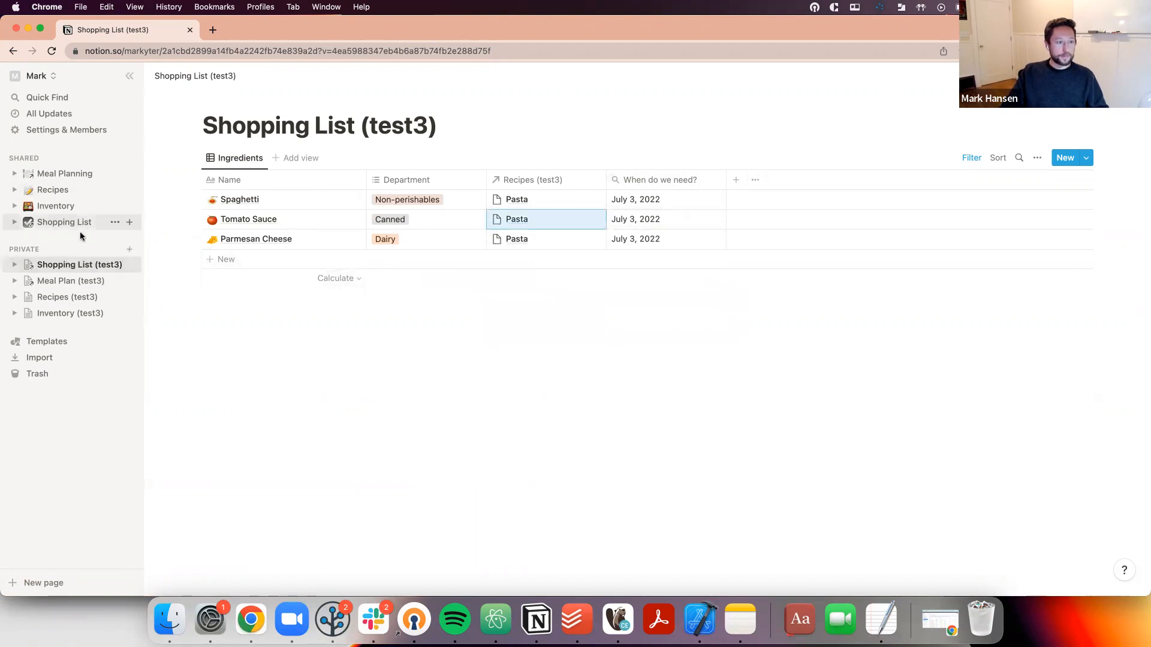
# Clear the Planned dates of Coconut Chicken Curry and Pasta in Recipes (test3) and check Shopping List (test3)
pyautogui.click(61, 298)
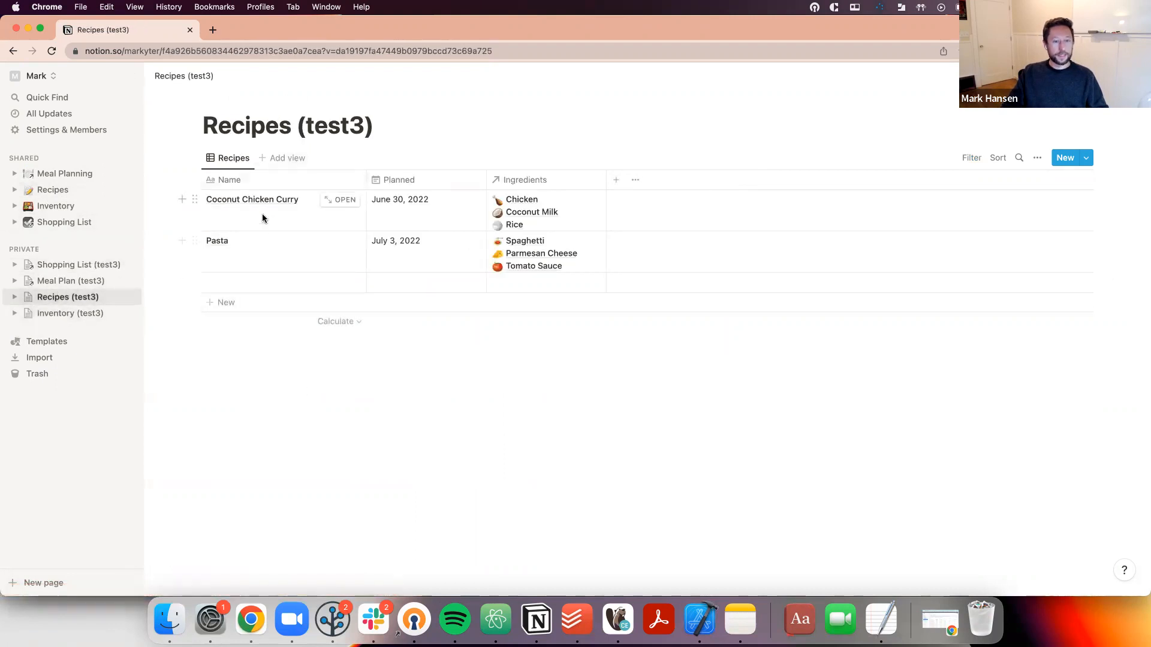
pyautogui.click(445, 211)
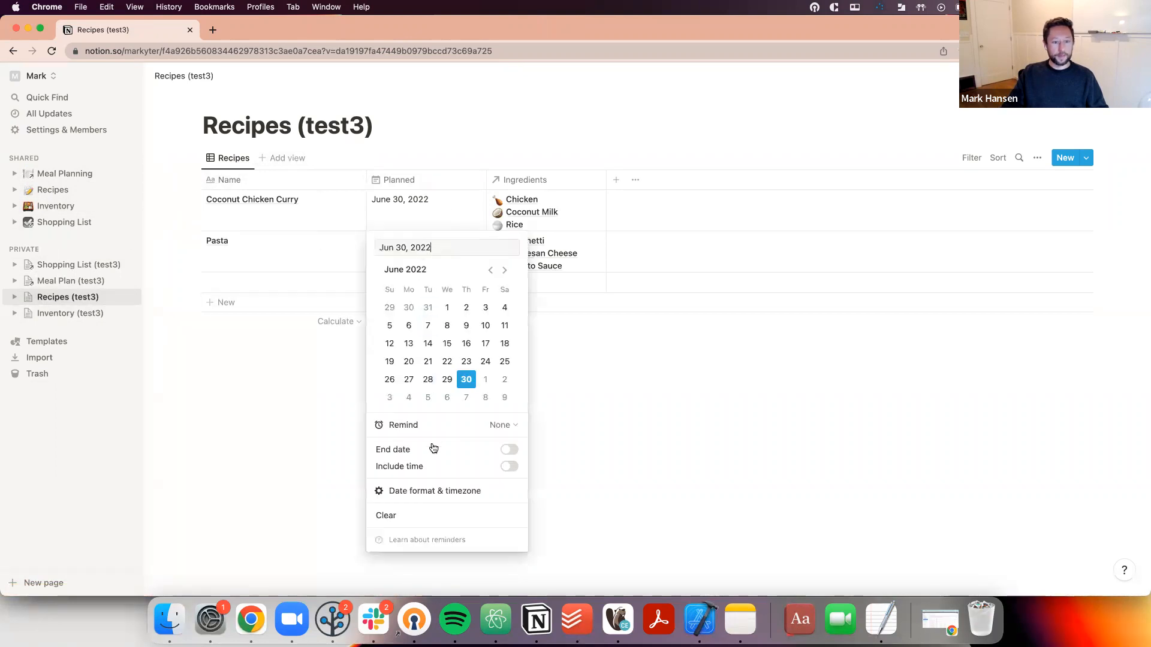
pyautogui.click(393, 516)
pyautogui.click(398, 257)
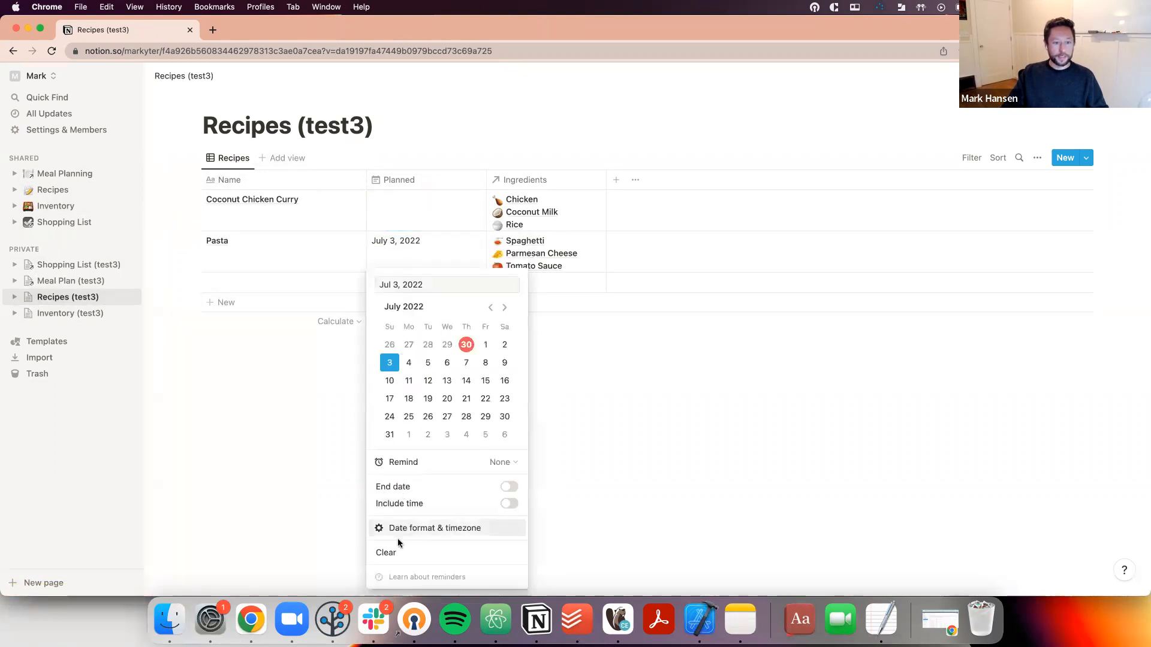
pyautogui.click(398, 549)
pyautogui.click(495, 361)
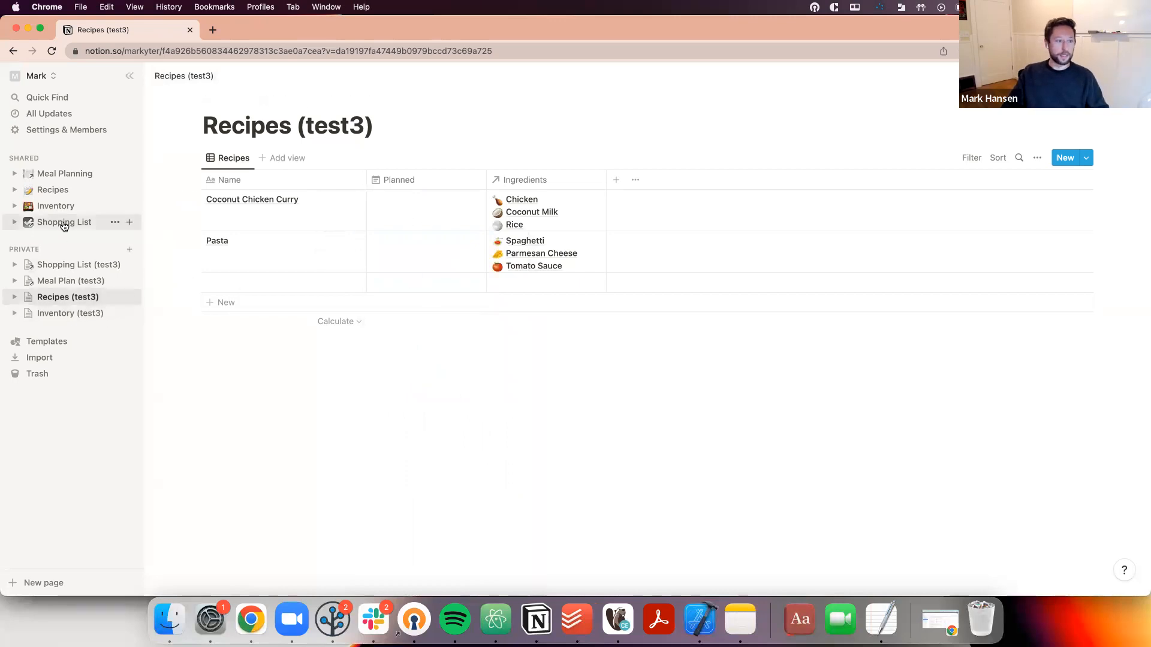
pyautogui.click(67, 265)
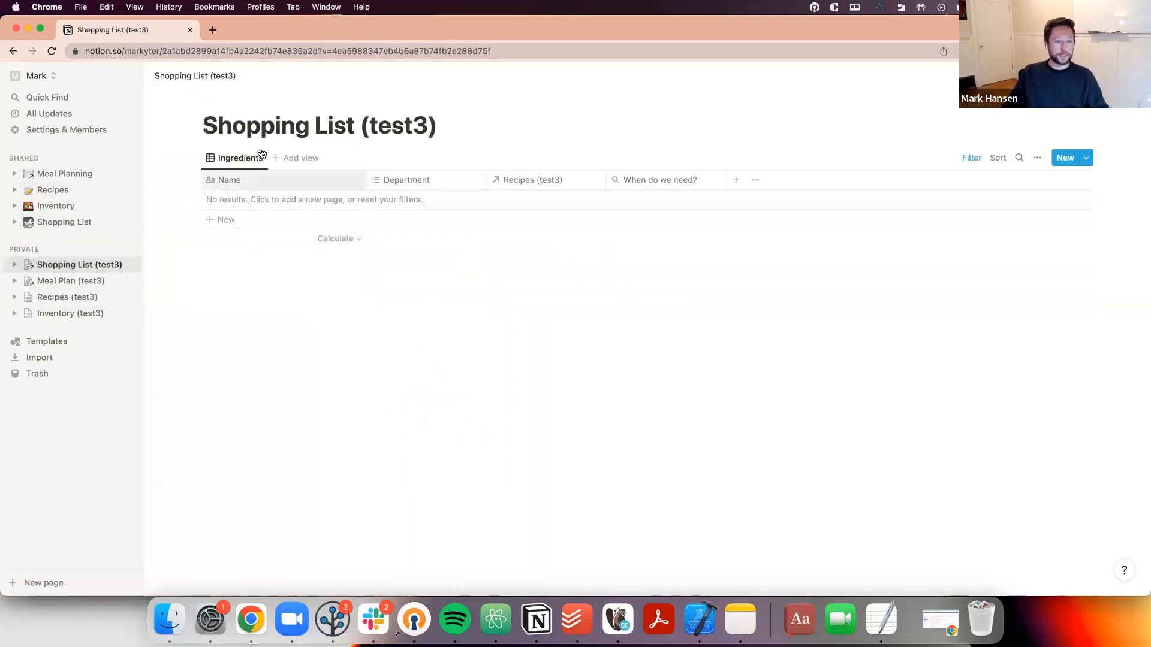
# Set Pasta's Planned date to July 2, 2022 in Recipes (test3) and check Shopping List (test3)
pyautogui.click(58, 298)
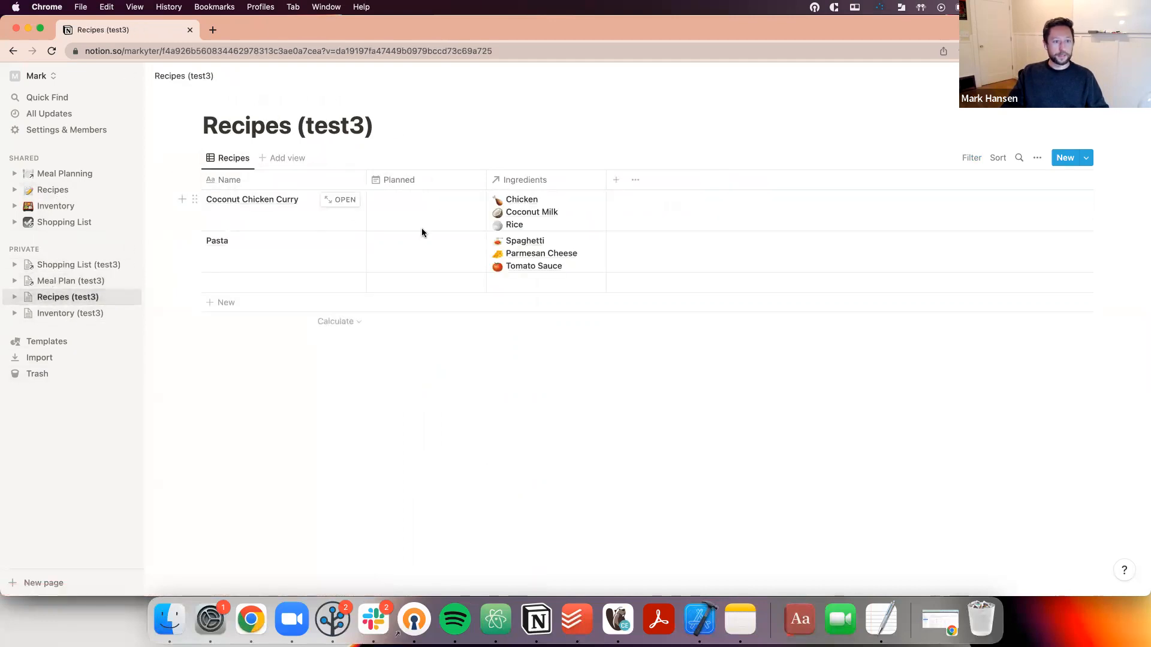
pyautogui.click(406, 250)
pyautogui.click(505, 417)
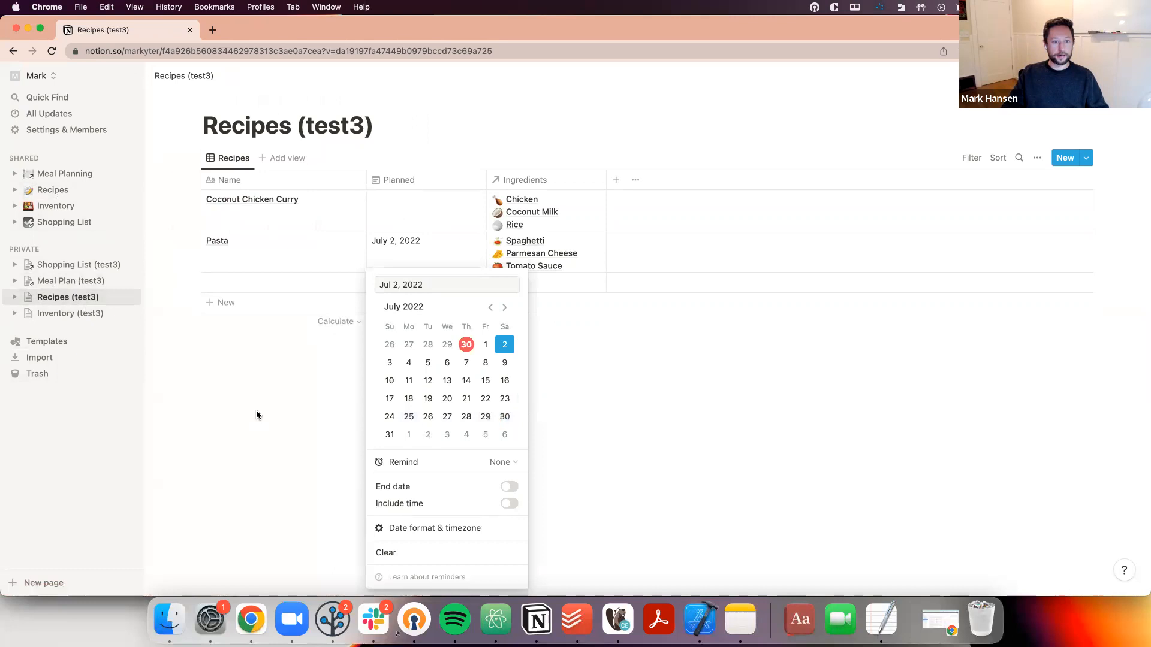
pyautogui.click(258, 411)
pyautogui.click(78, 265)
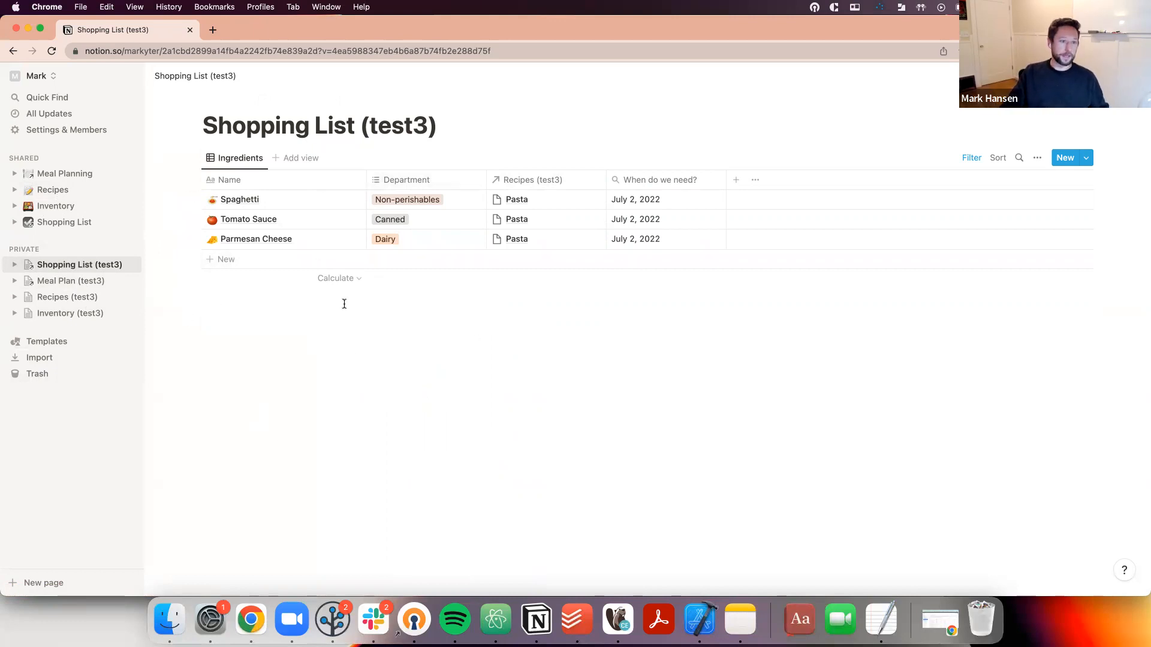
# Add an ingredient named Salt in the empty row of Inventory (test3)
pyautogui.click(70, 313)
pyautogui.click(227, 346)
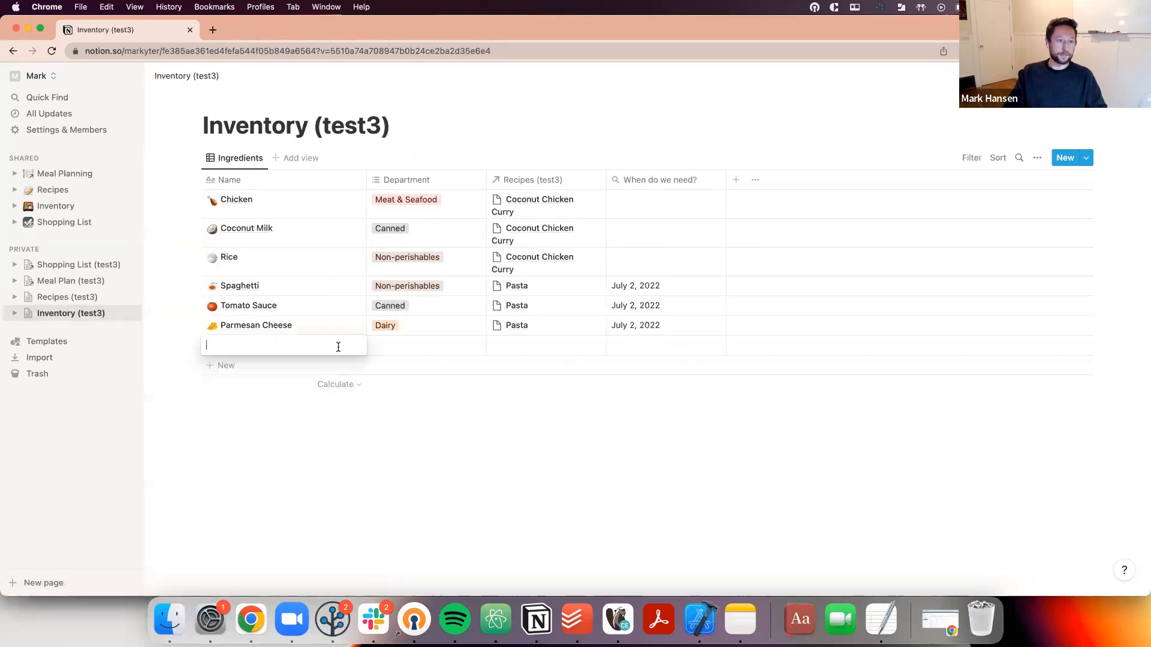
pyautogui.write('Salt')
pyautogui.press('Return')
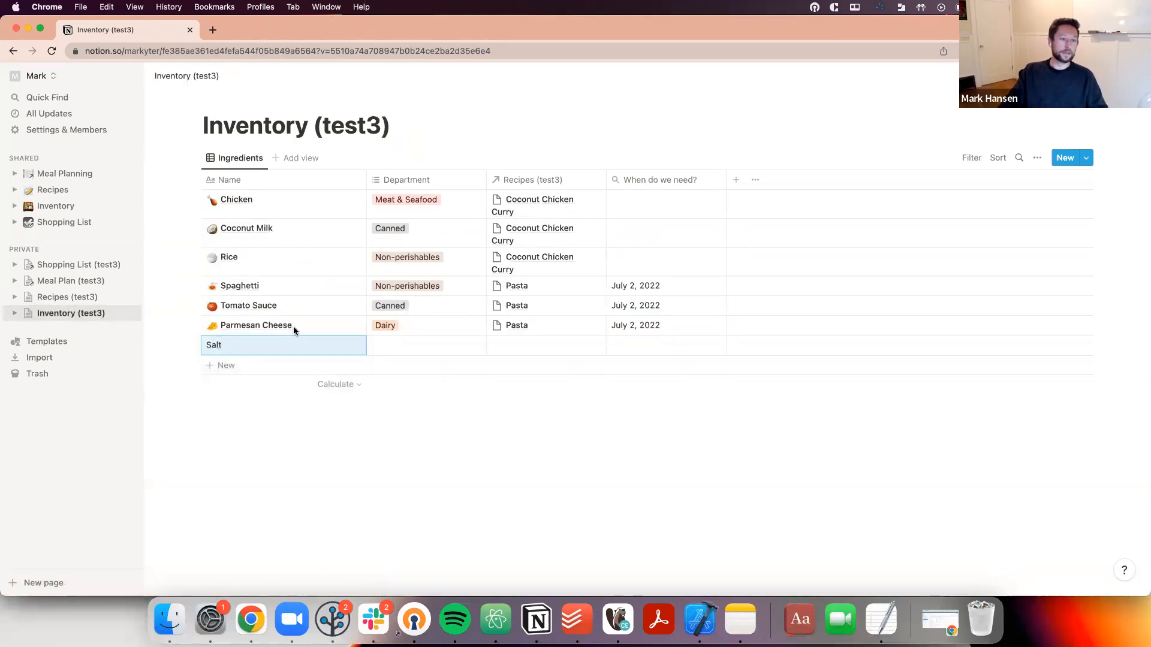
# Give the Salt ingredient's page a salt shaker icon and return to the inventory table
pyautogui.click(342, 346)
pyautogui.click(380, 159)
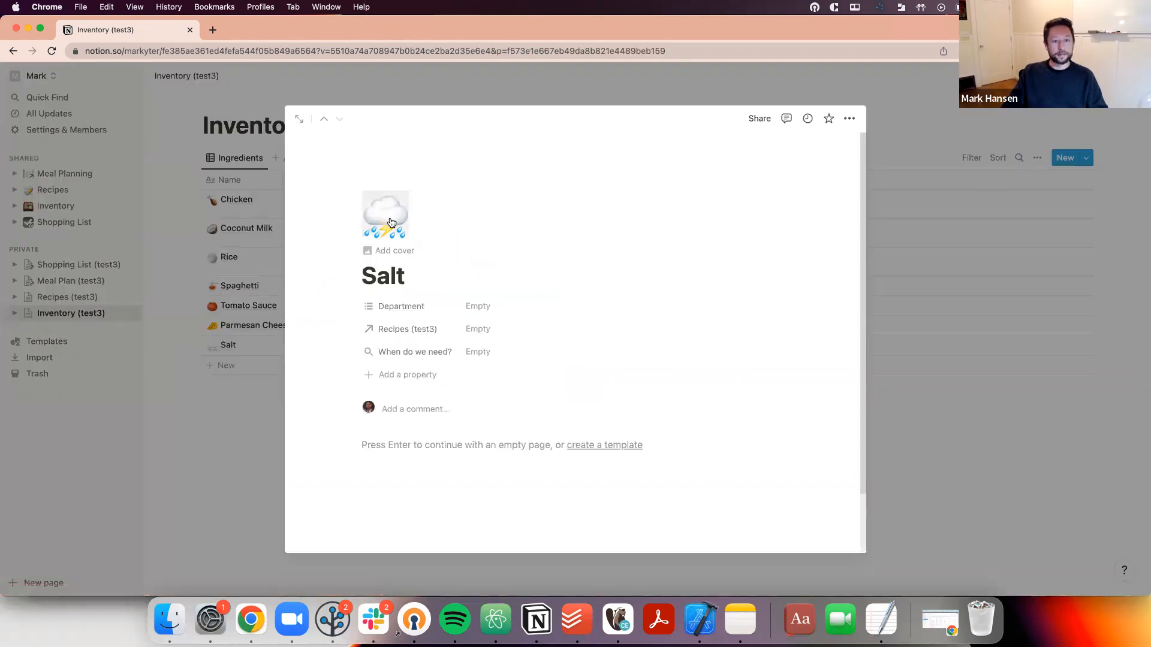
pyautogui.click(391, 222)
pyautogui.write('salt')
pyautogui.click(277, 305)
pyautogui.click(188, 477)
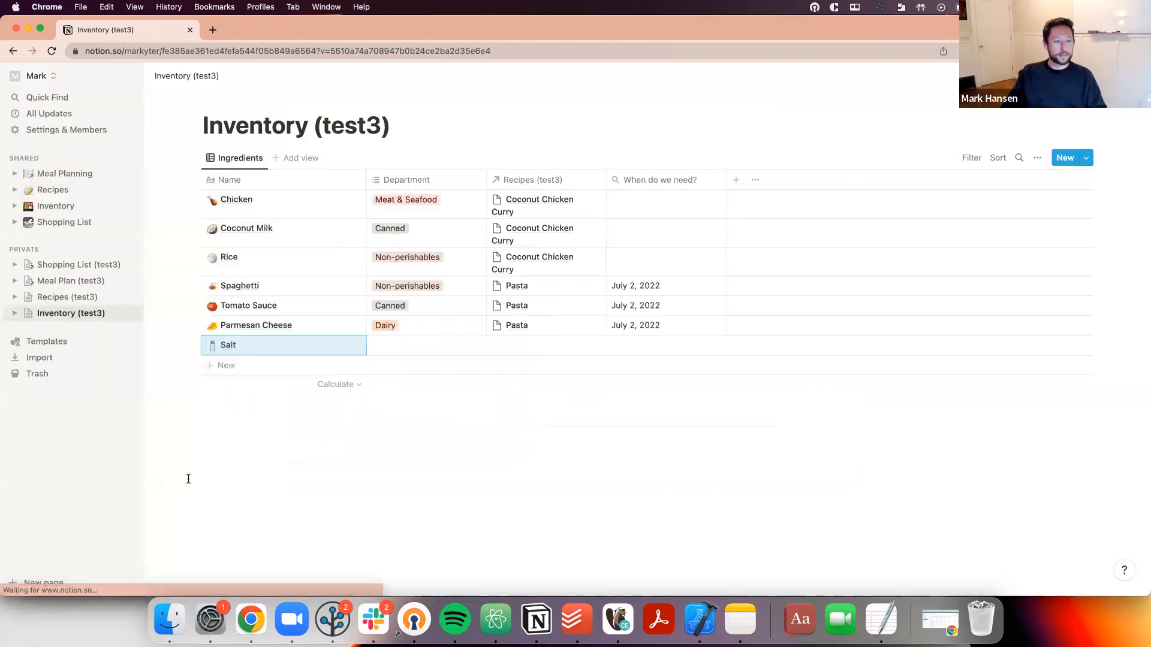
# Set Salt's Department to Non-perishables and link it to the Coconut Chicken Curry recipe
pyautogui.click(419, 348)
pyautogui.click(469, 418)
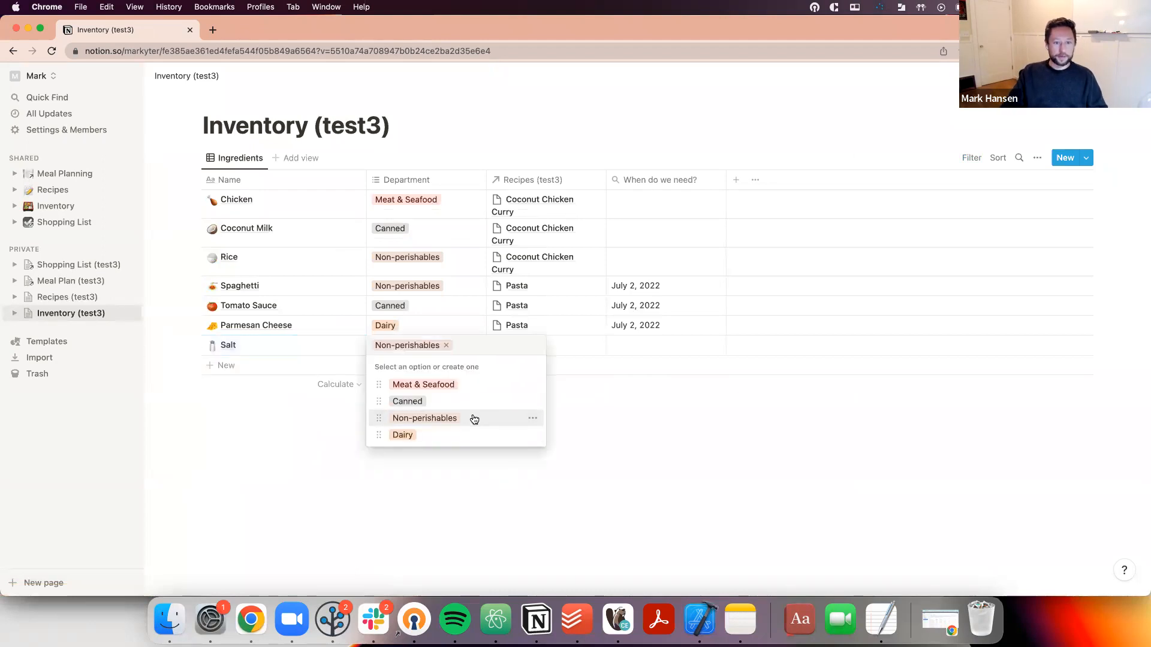
pyautogui.press('Escape')
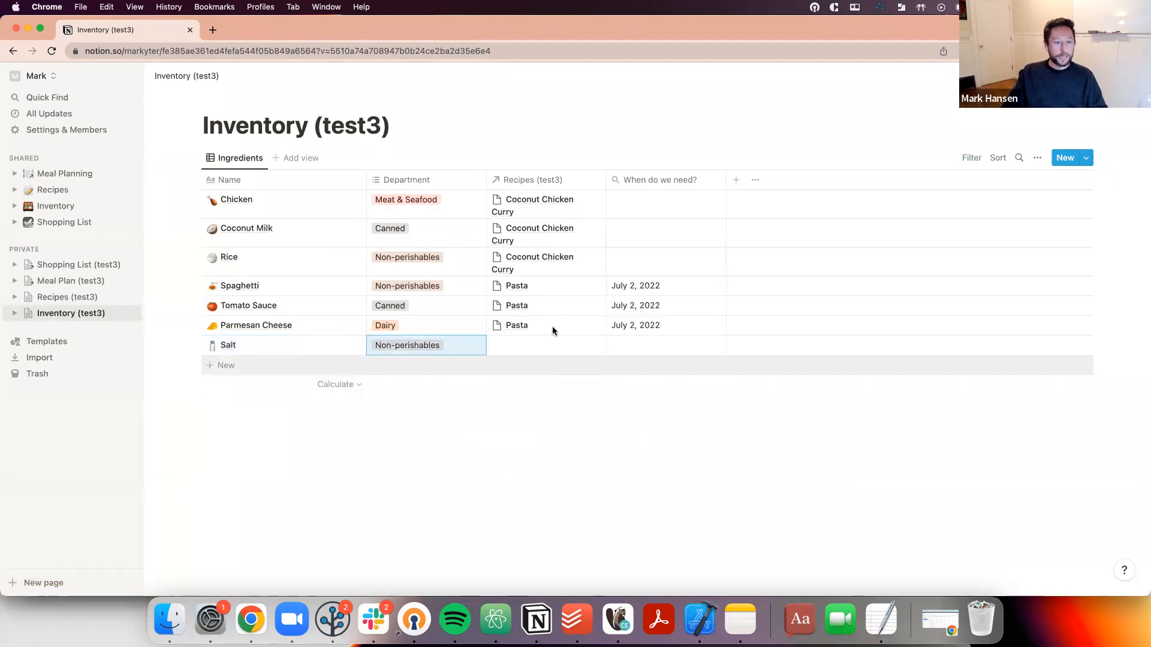
pyautogui.click(558, 346)
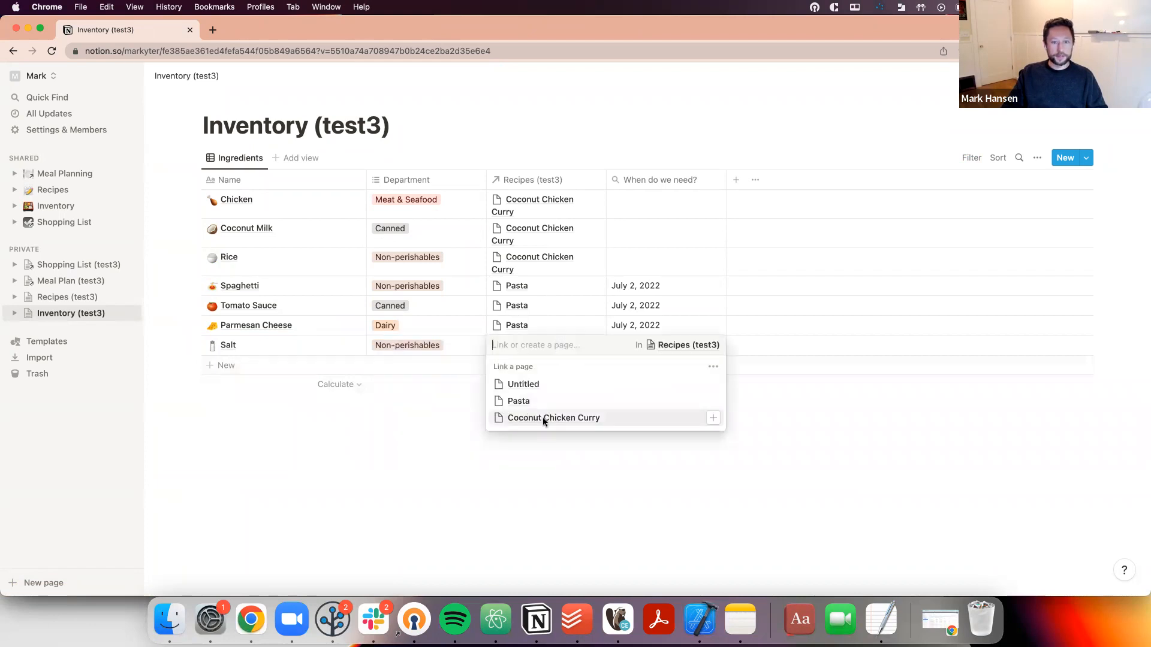
pyautogui.click(614, 418)
pyautogui.press('Escape')
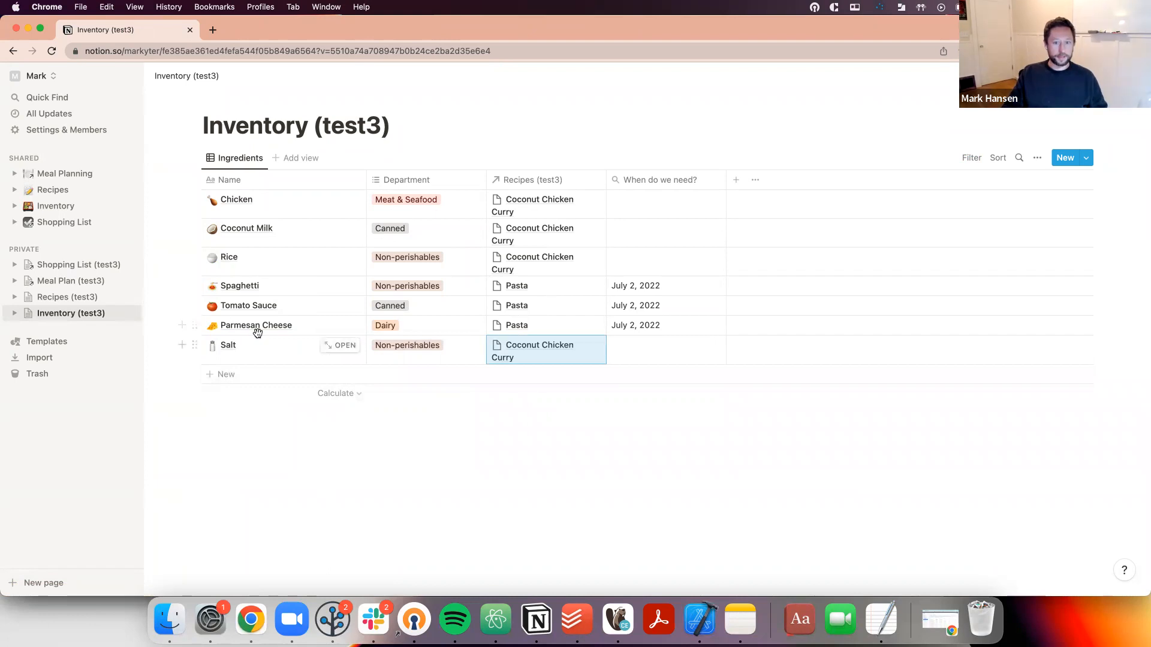
pyautogui.click(339, 498)
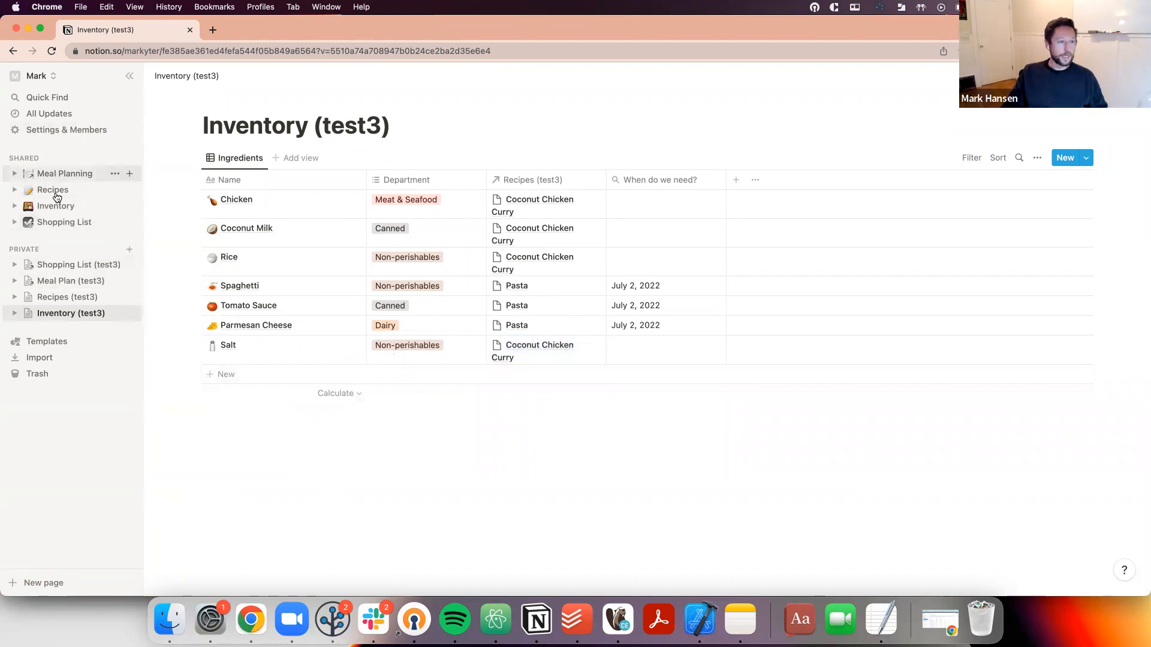
# In Recipes (test3), clear the Planned date of Pasta
pyautogui.click(70, 295)
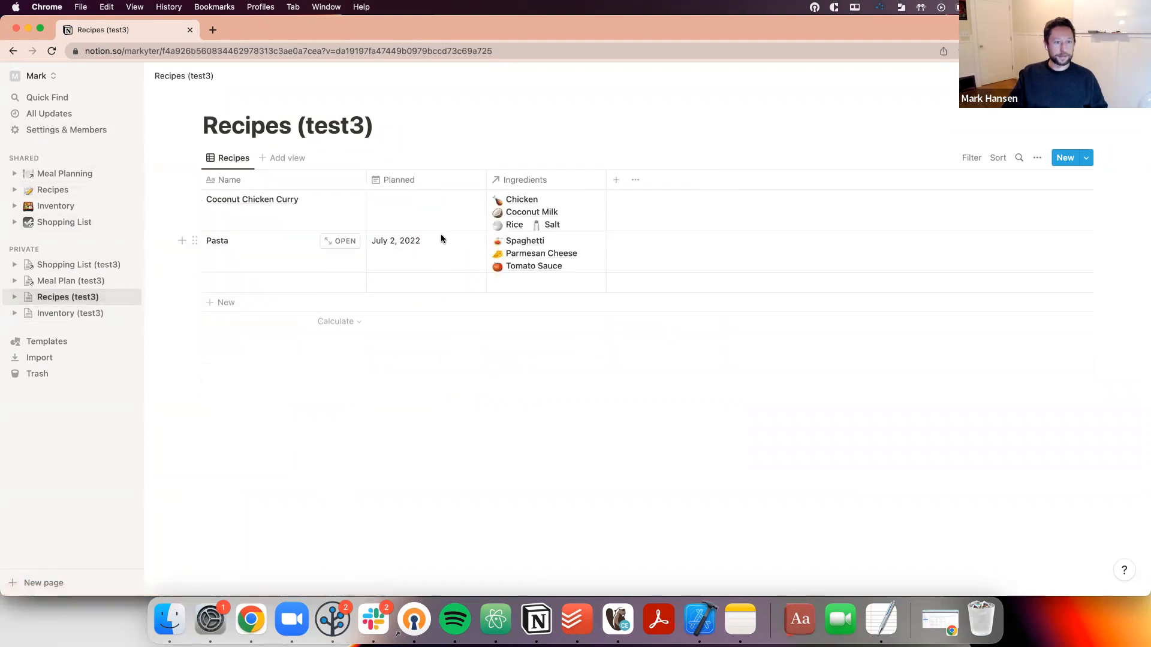
pyautogui.click(441, 235)
pyautogui.click(386, 552)
pyautogui.click(599, 396)
# Set Coconut Chicken Curry's Planned date to July 2, 2022 and check the ingredients in Shopping List (test3)
pyautogui.click(414, 243)
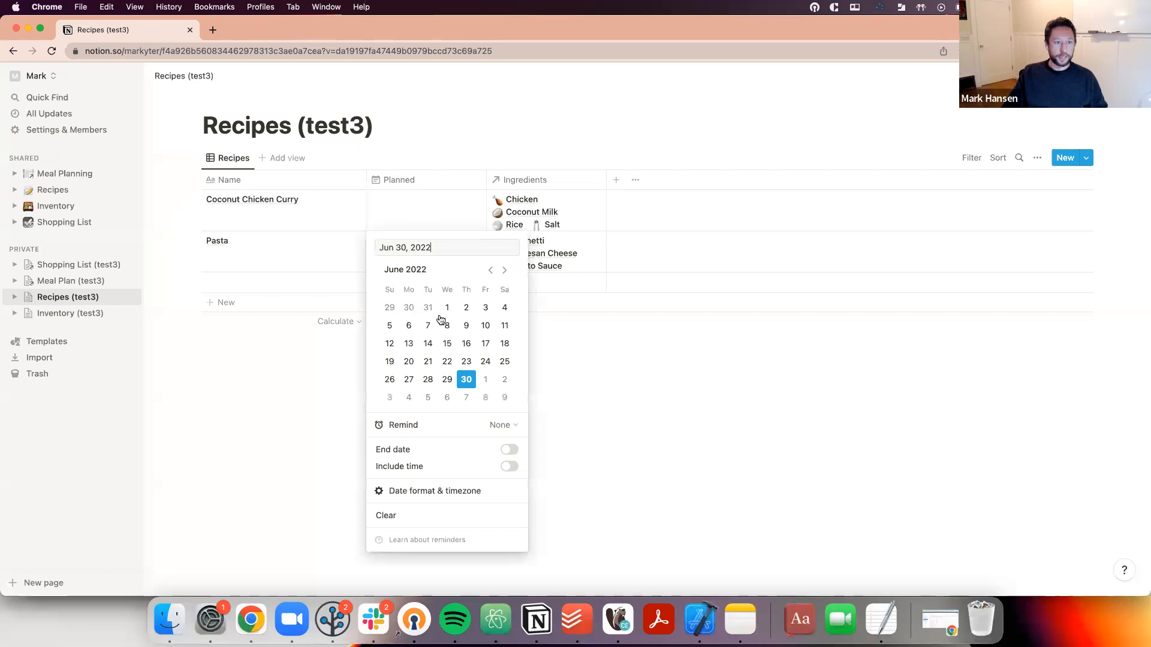
pyautogui.click(504, 382)
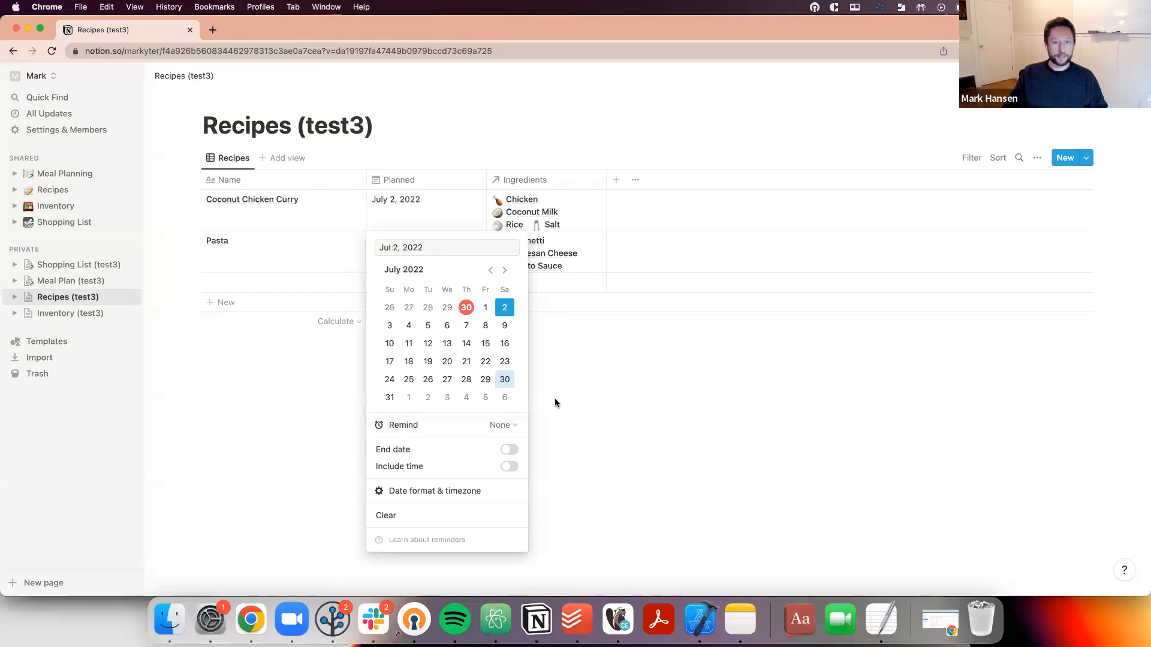
pyautogui.click(555, 398)
pyautogui.click(76, 266)
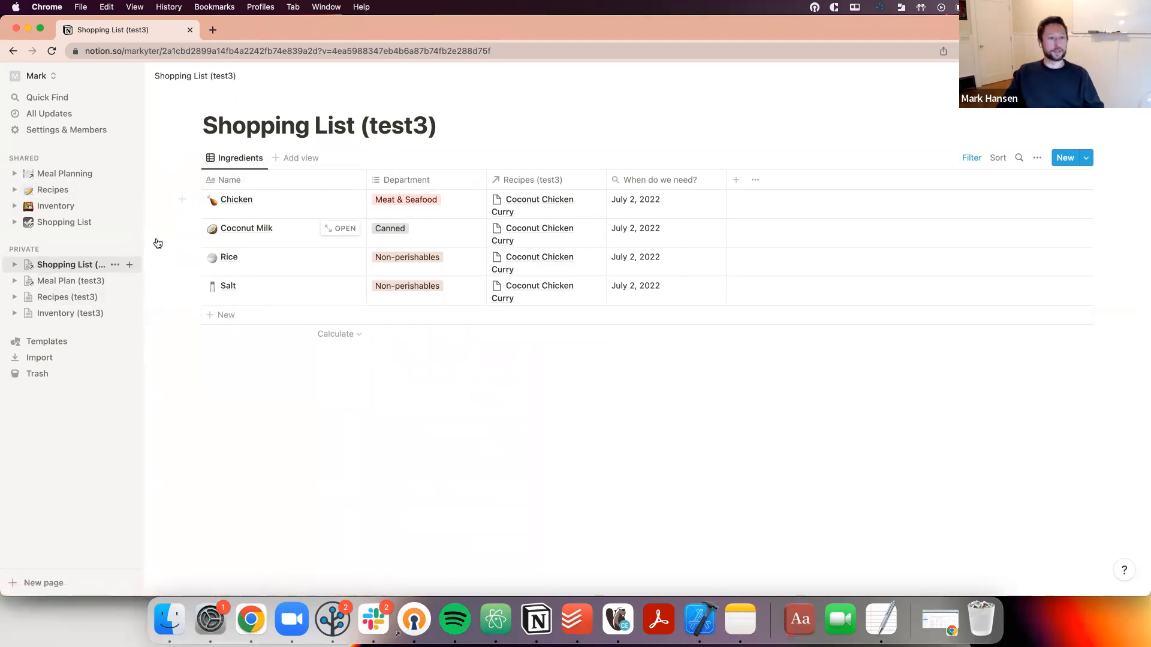
# Add a checkbox property named Stocked to Inventory (test3) and place its column before Name
pyautogui.click(69, 313)
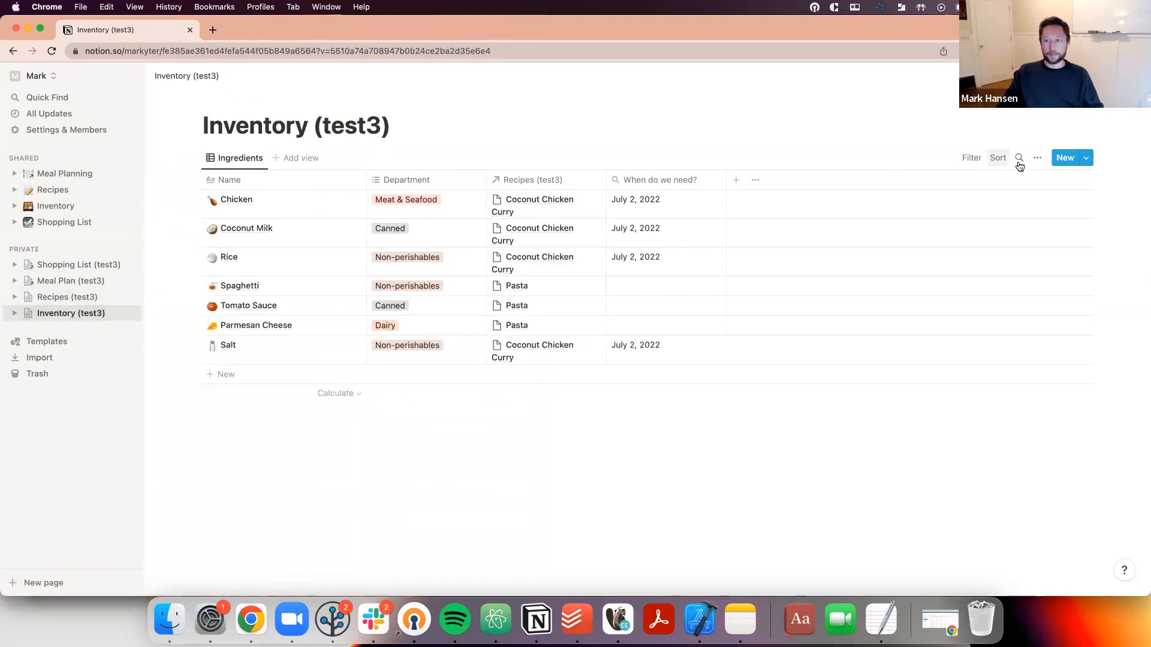
pyautogui.click(736, 180)
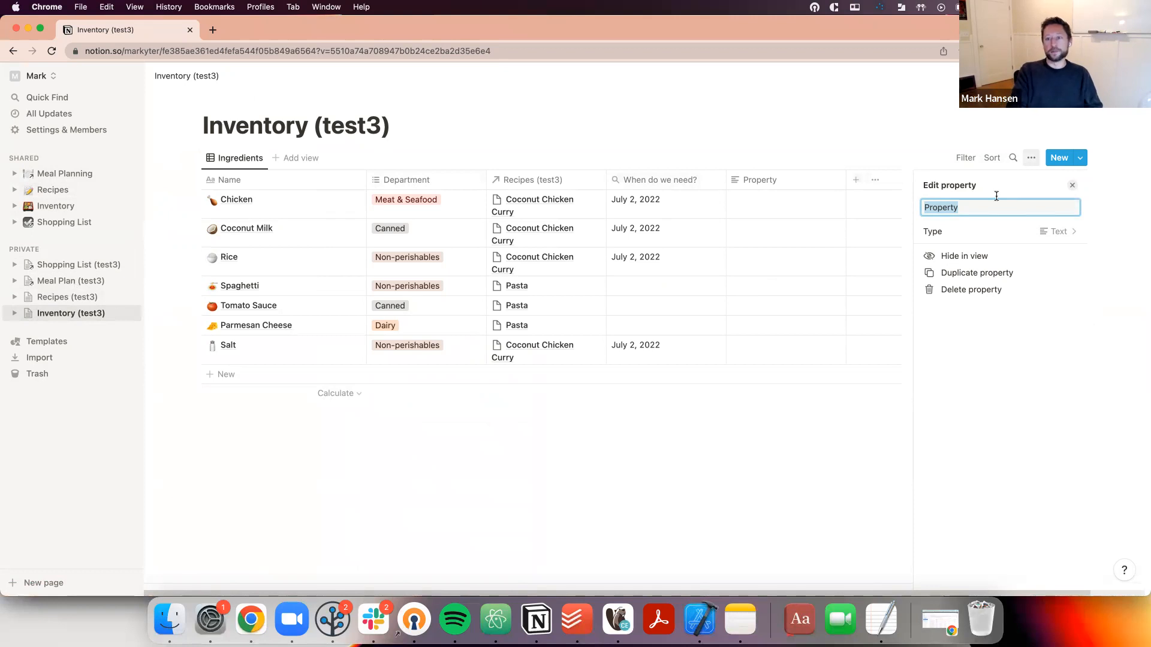
pyautogui.write('S')
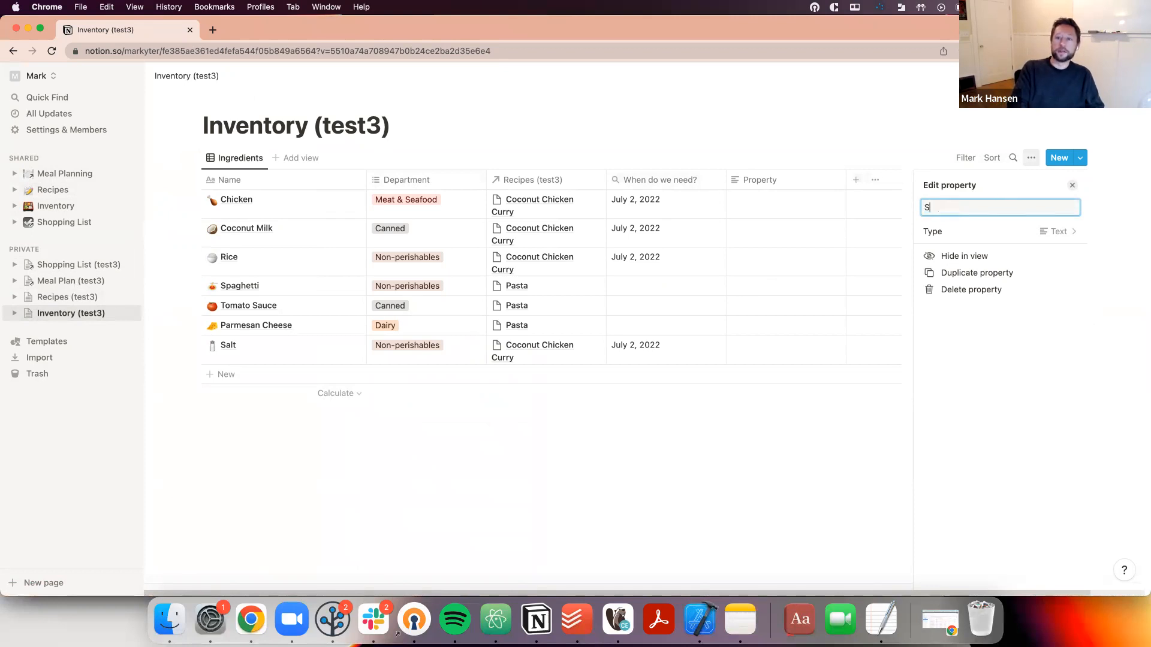
pyautogui.click(1043, 232)
pyautogui.scroll(-1, 998, 461)
pyautogui.click(974, 387)
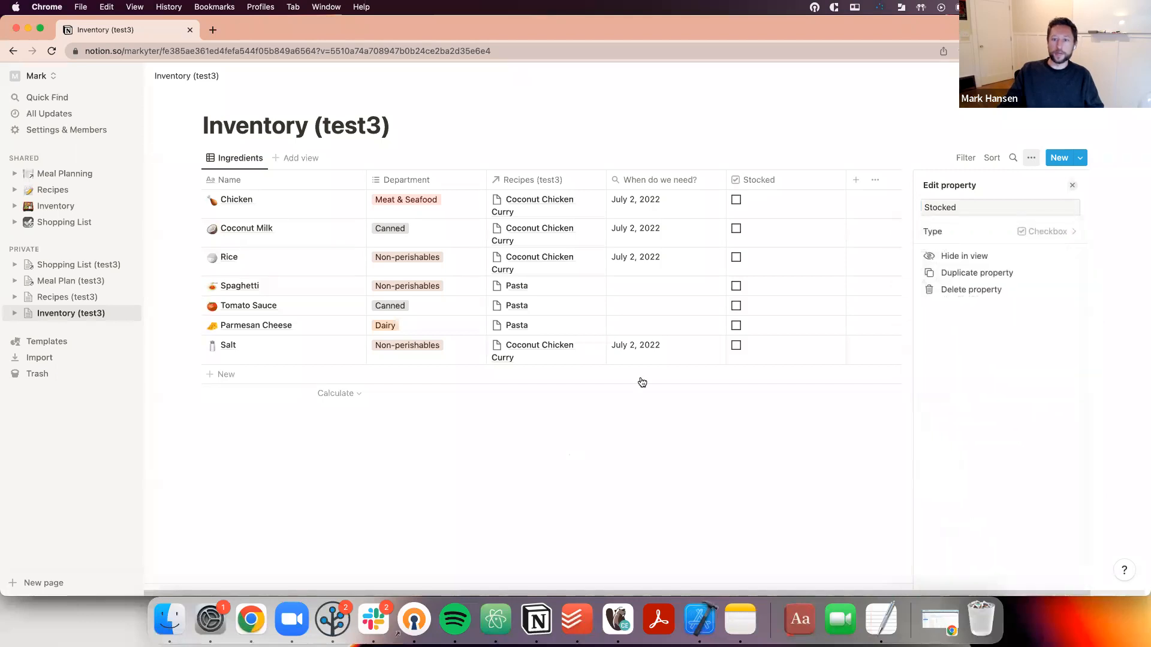
pyautogui.click(640, 383)
pyautogui.moveTo(791, 179); pyautogui.dragTo(257, 180)
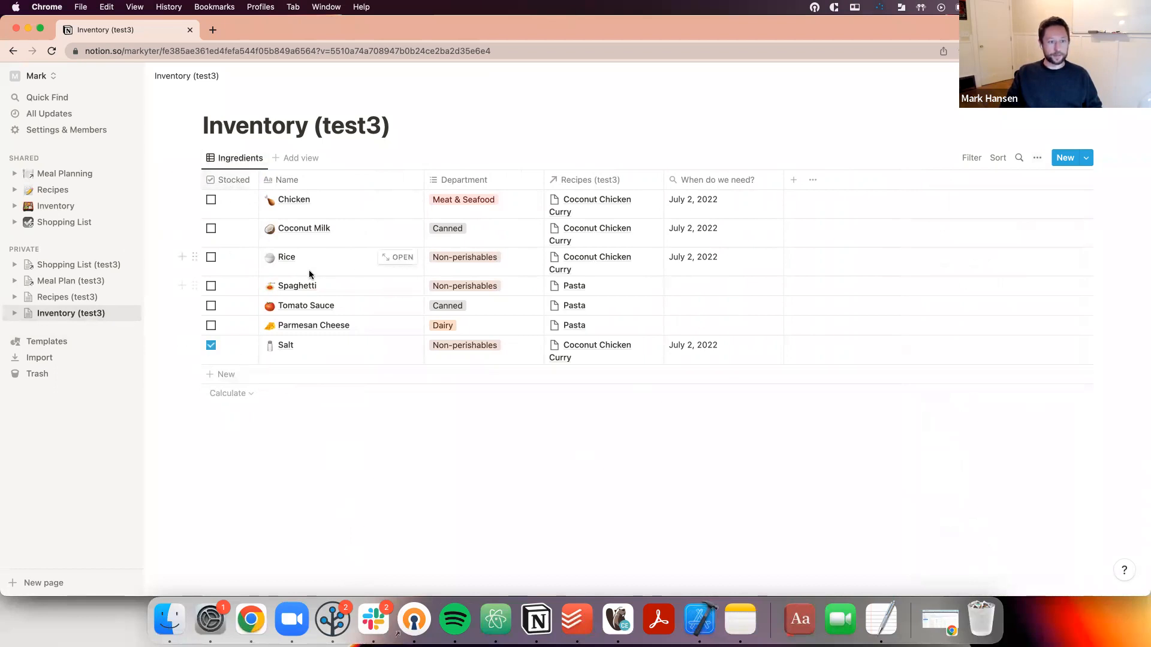
# Mark Rice as stocked in Inventory (test3) and open Shopping List (test3)
pyautogui.click(211, 258)
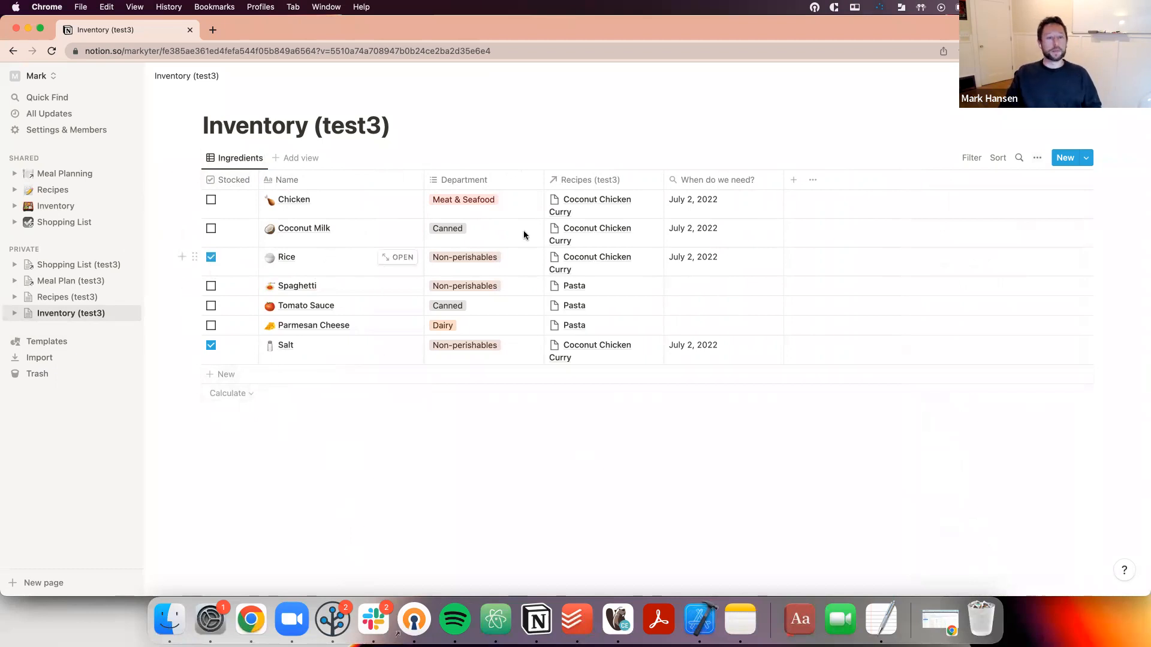
pyautogui.click(66, 174)
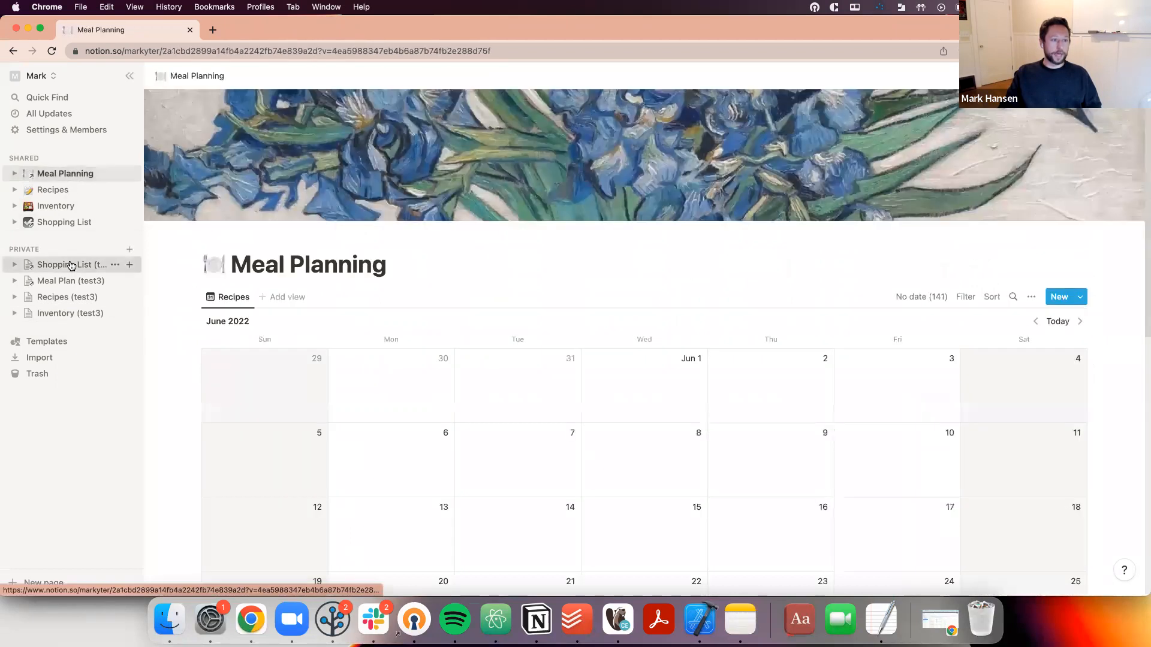
pyautogui.click(70, 265)
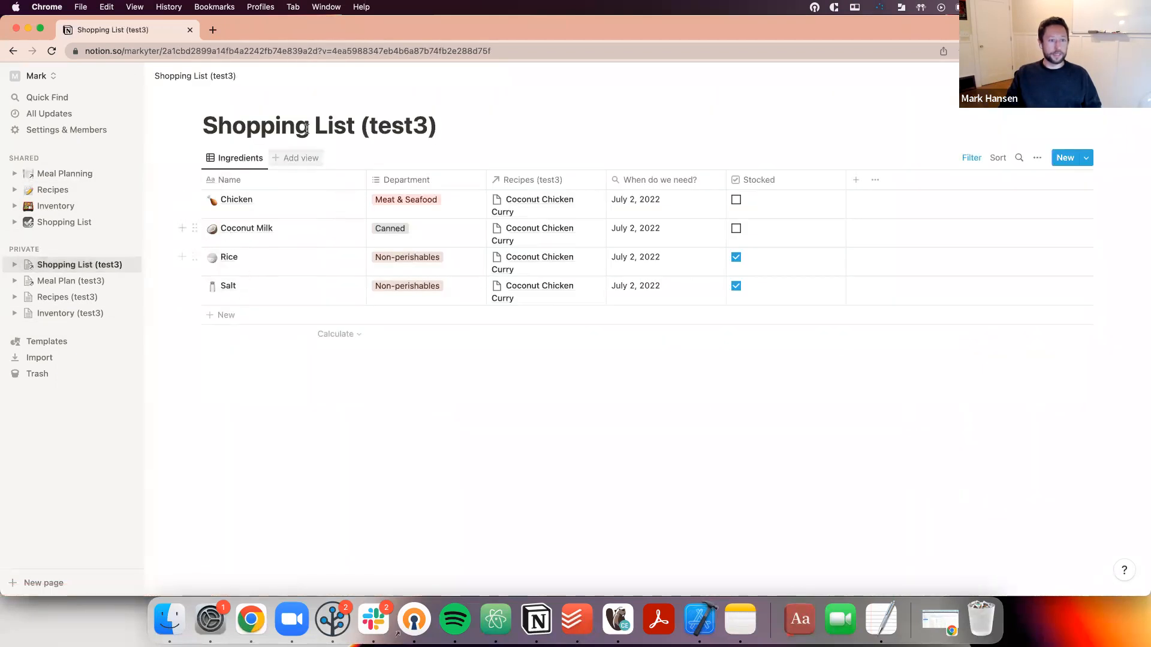
# Add a filter to Shopping List (test3) showing only ingredients whose Stocked checkbox is unchecked
pyautogui.click(972, 158)
pyautogui.click(395, 188)
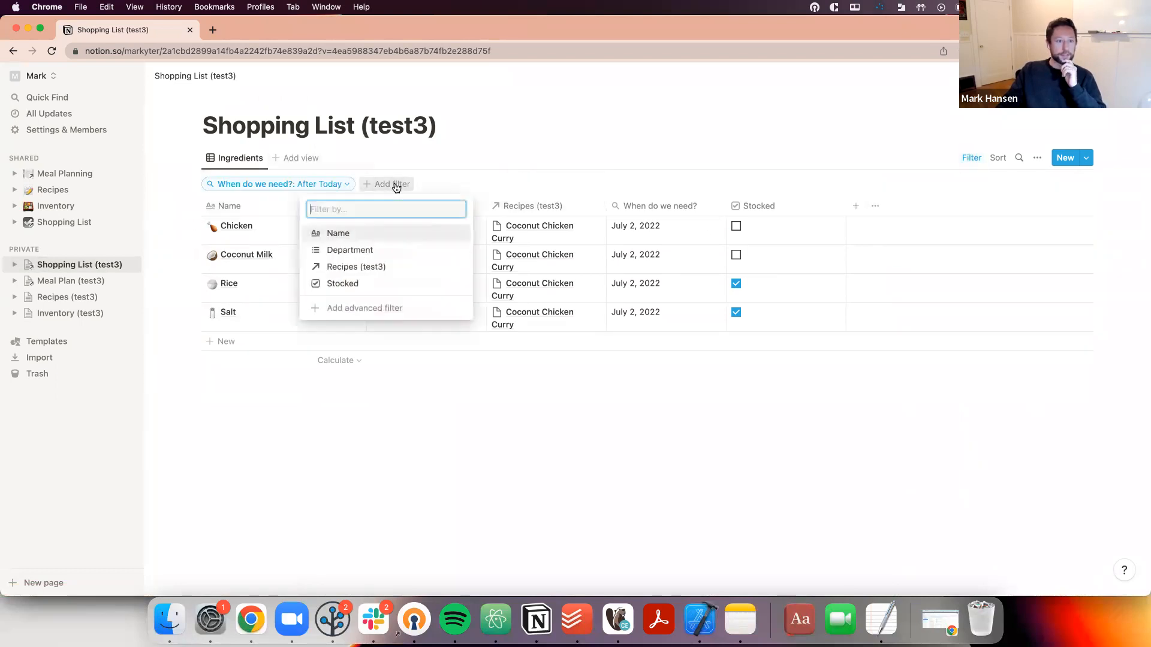
pyautogui.click(351, 284)
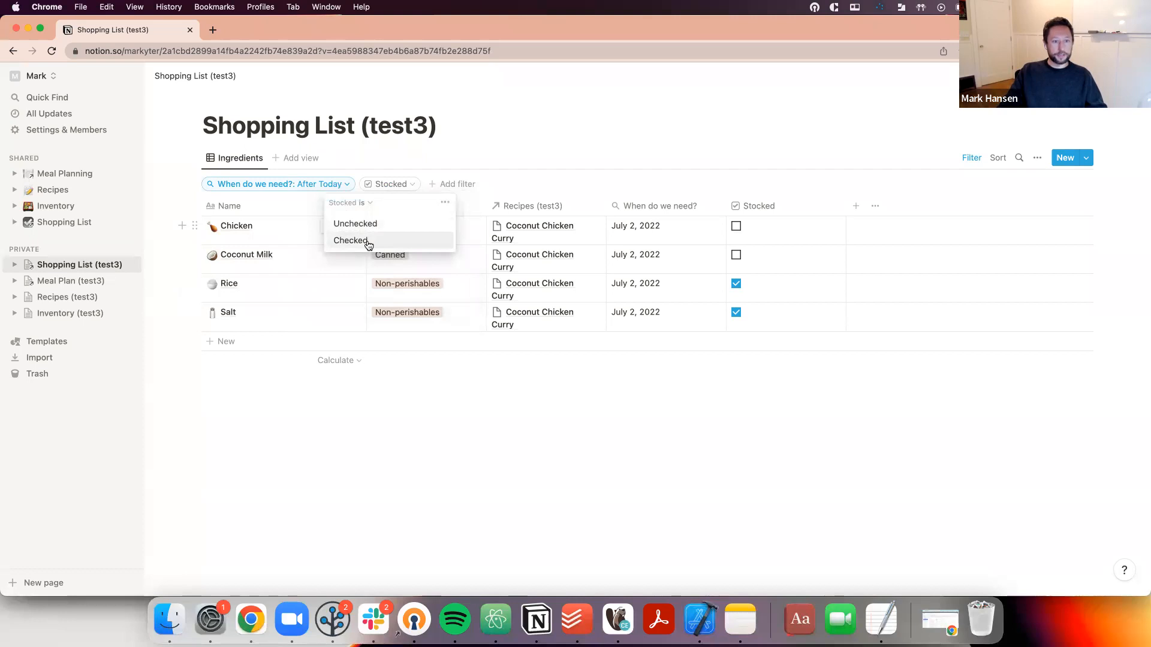
pyautogui.click(355, 224)
pyautogui.click(361, 263)
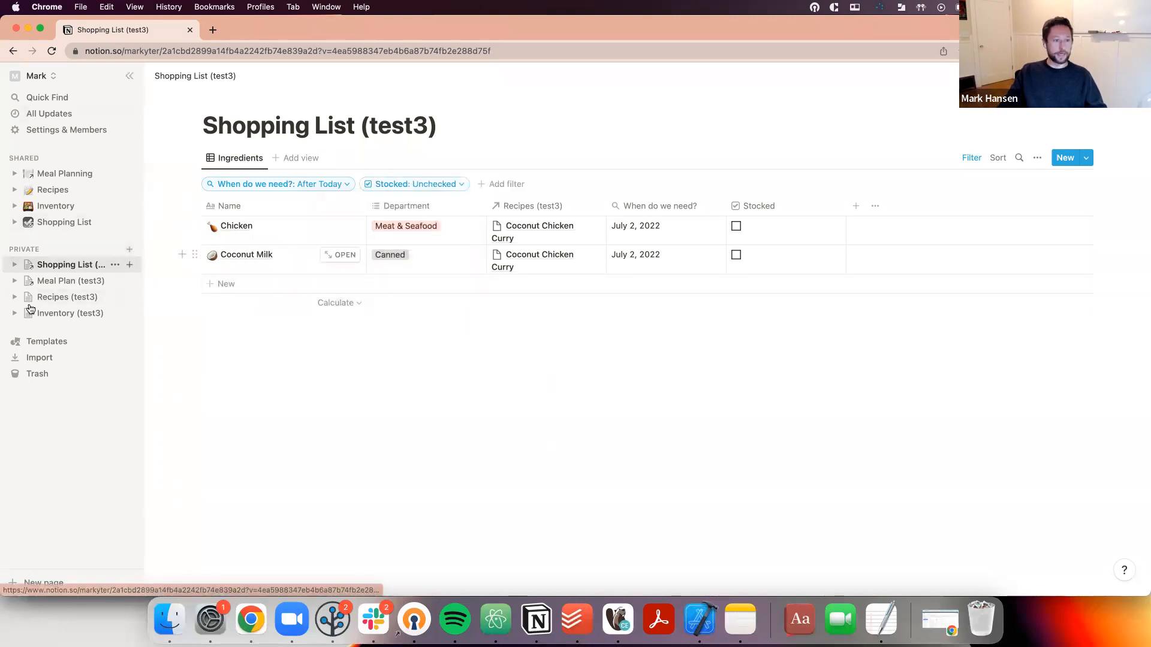
pyautogui.click(978, 160)
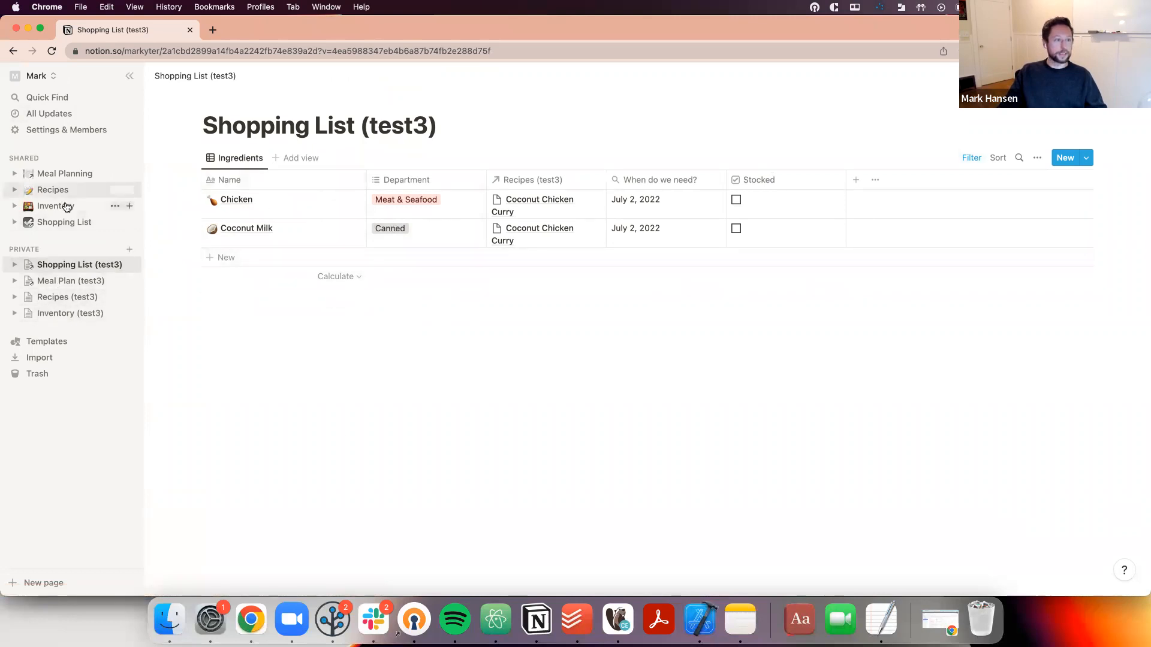
# Uncheck Stocked for Salt in Inventory (test3) and check the ingredients in Shopping List (test3)
pyautogui.click(60, 228)
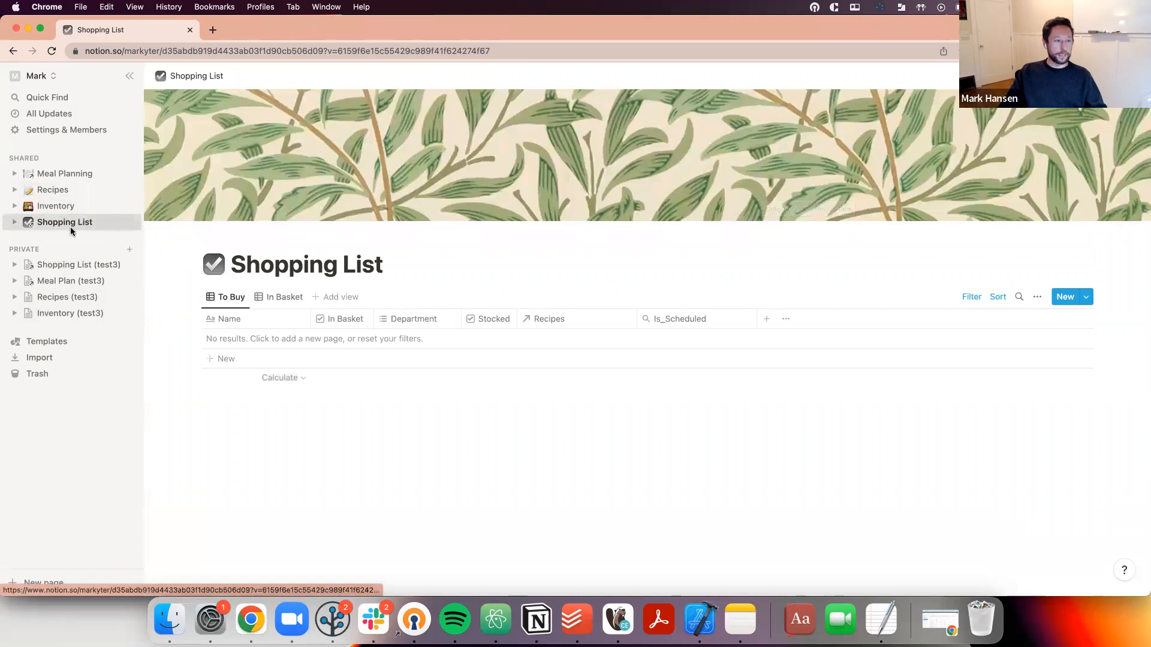
pyautogui.click(66, 300)
pyautogui.click(58, 313)
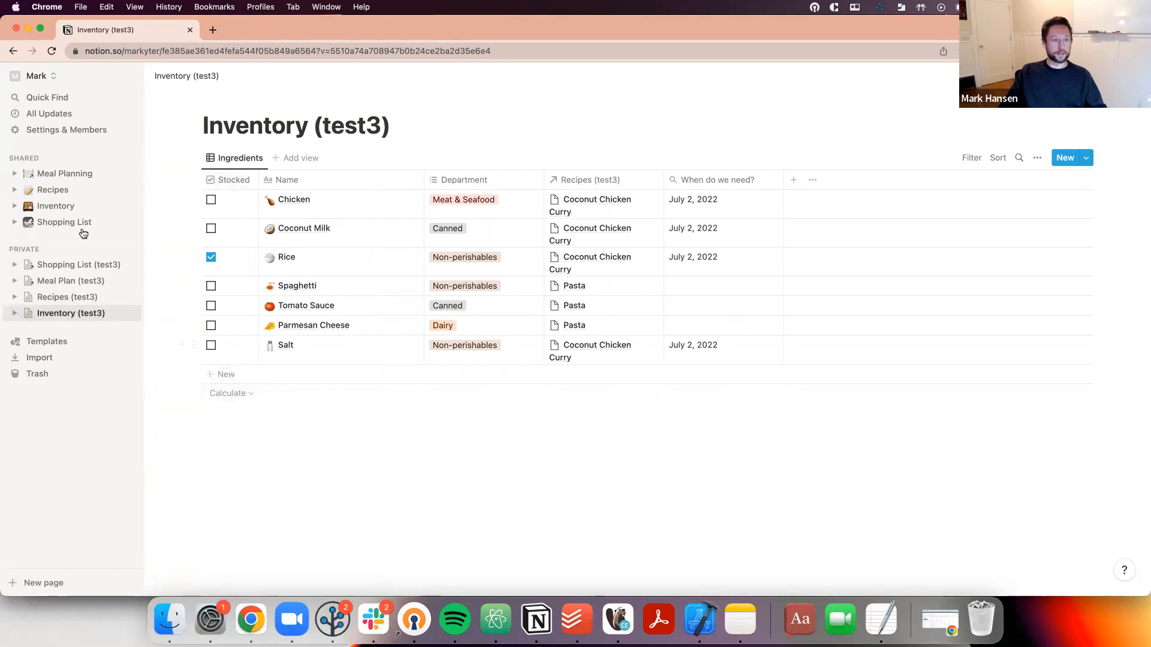
pyautogui.click(57, 264)
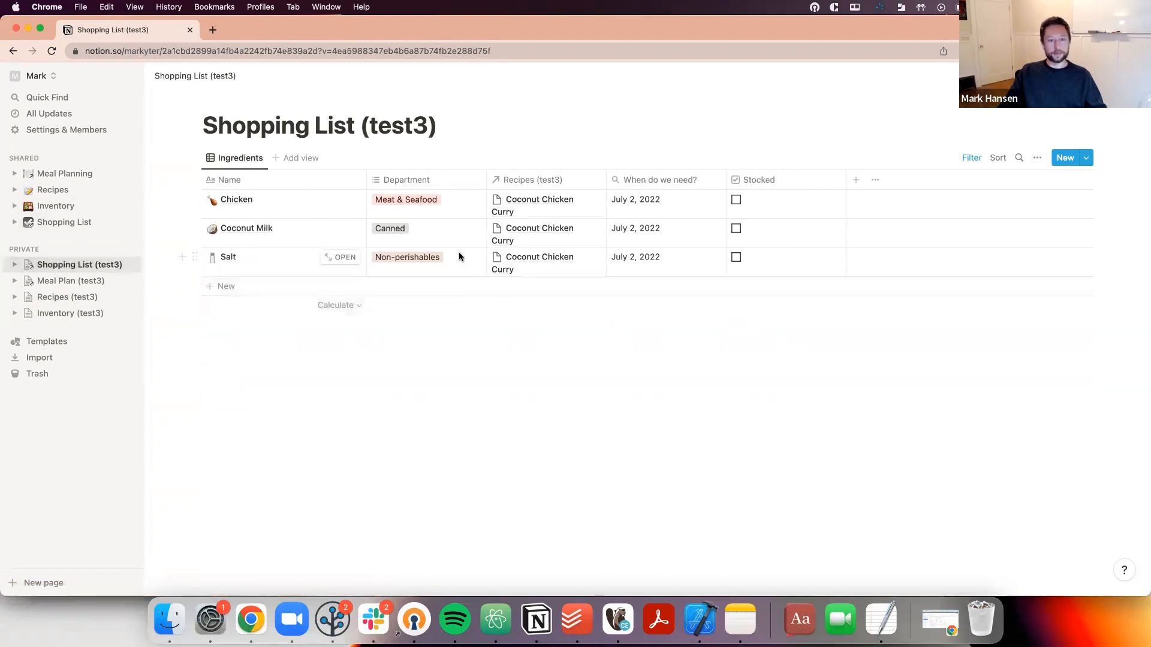
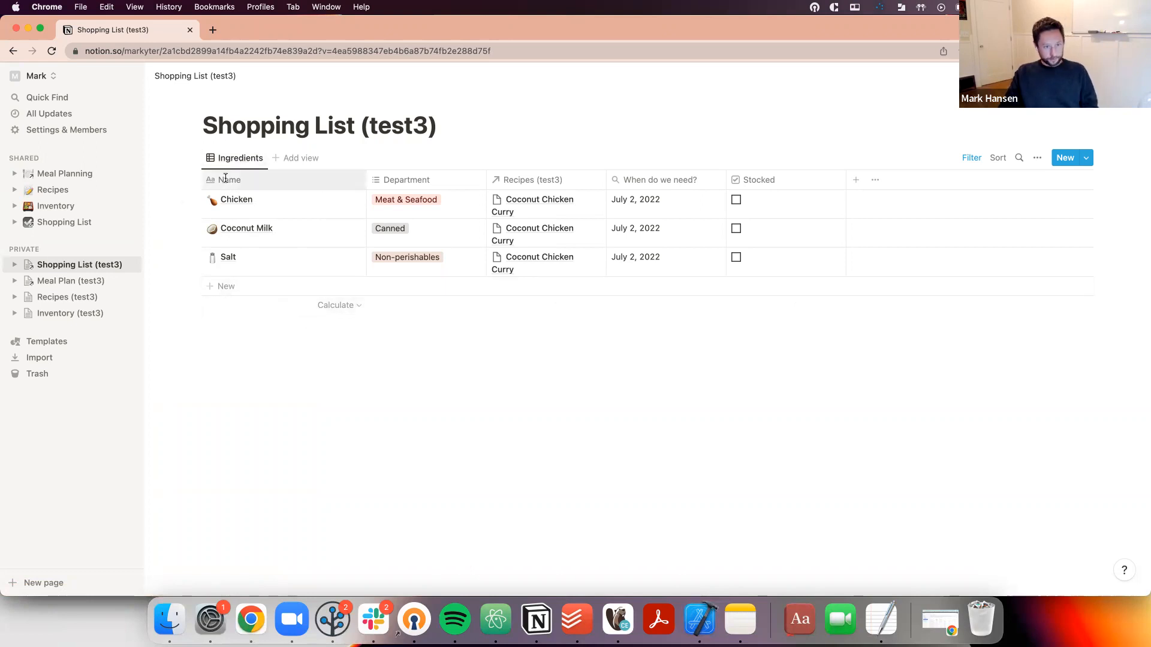
# Rename the Ingredients view of Shopping List (test3) as To Buy
pyautogui.click(233, 154)
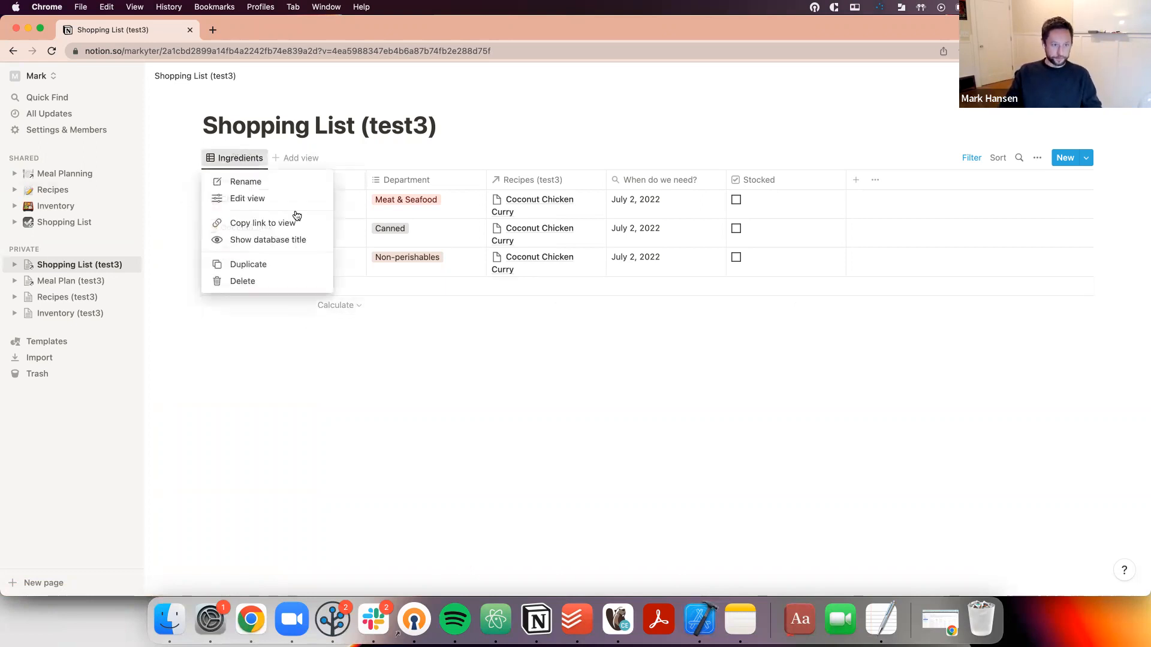
pyautogui.click(264, 186)
pyautogui.write('To Bui')
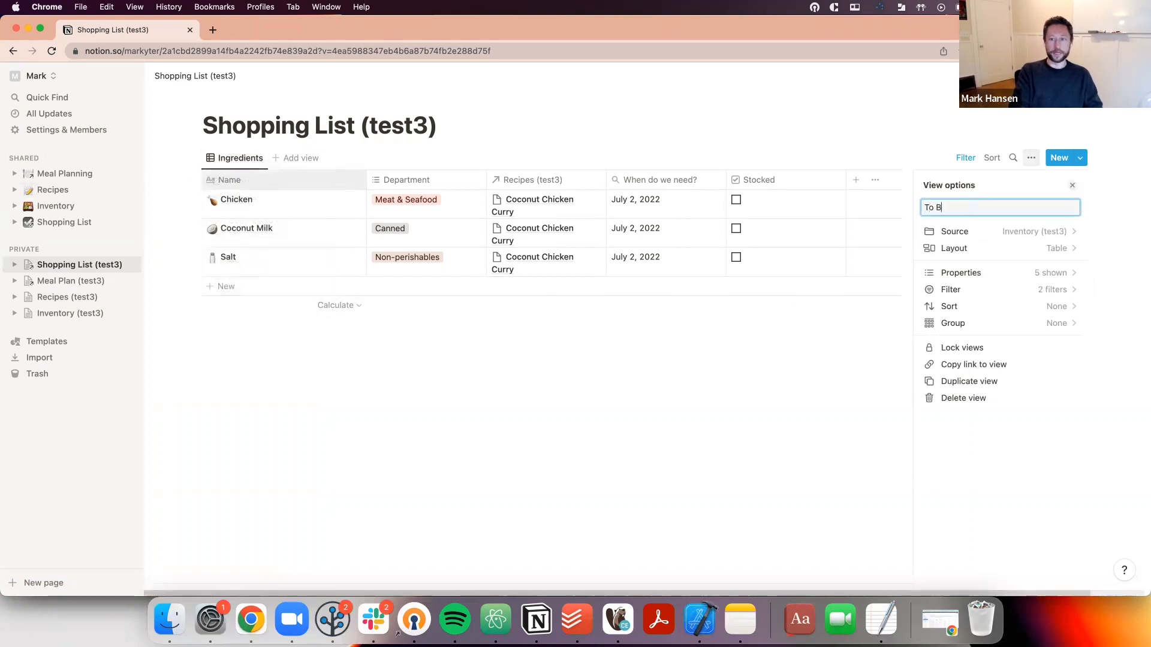
pyautogui.click(480, 473)
# Add a second table view to Shopping List (test3) with Inventory (test3) as its source and compare it with the To Buy view
pyautogui.click(281, 157)
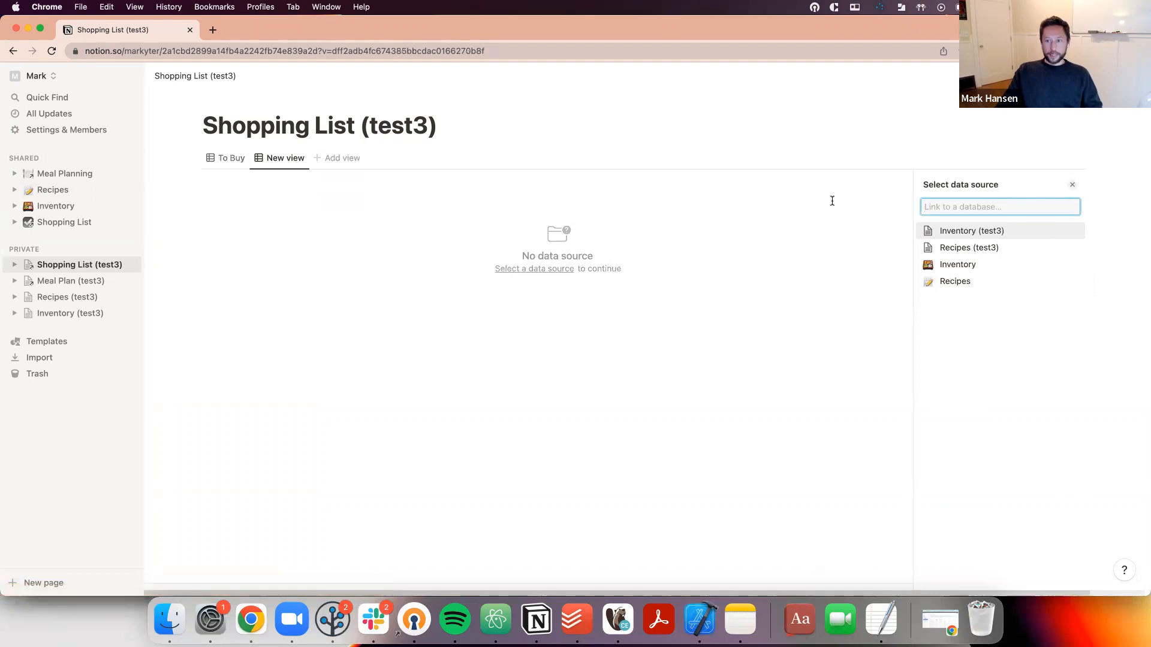
pyautogui.write('In Baske')
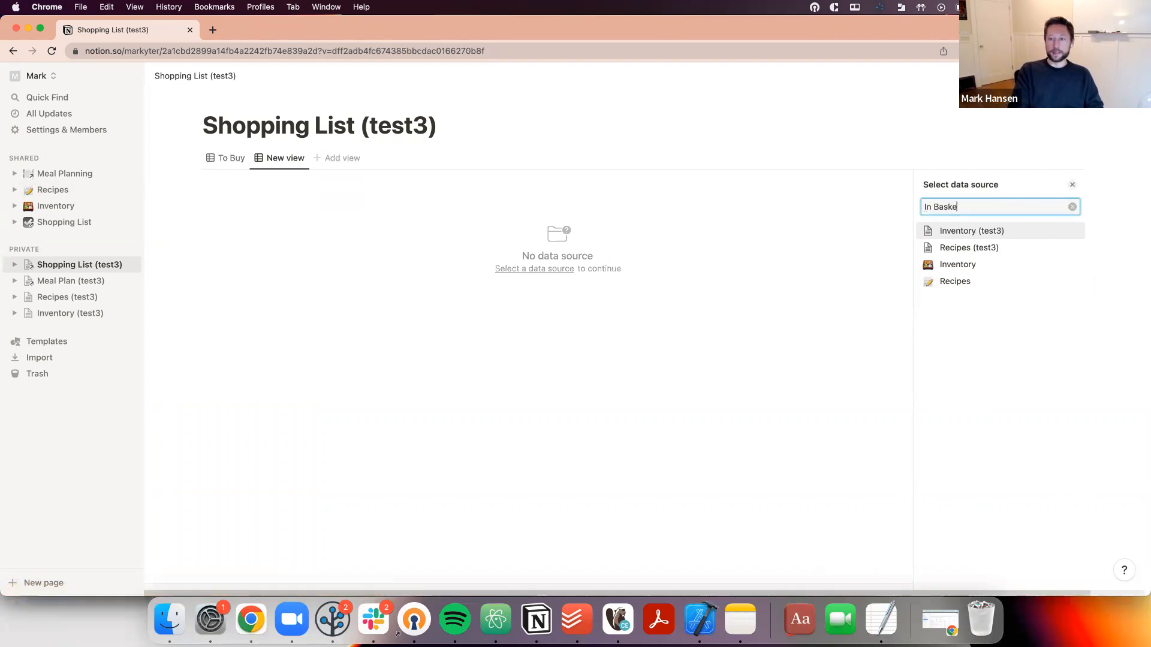
pyautogui.write('t')
pyautogui.press('Return')
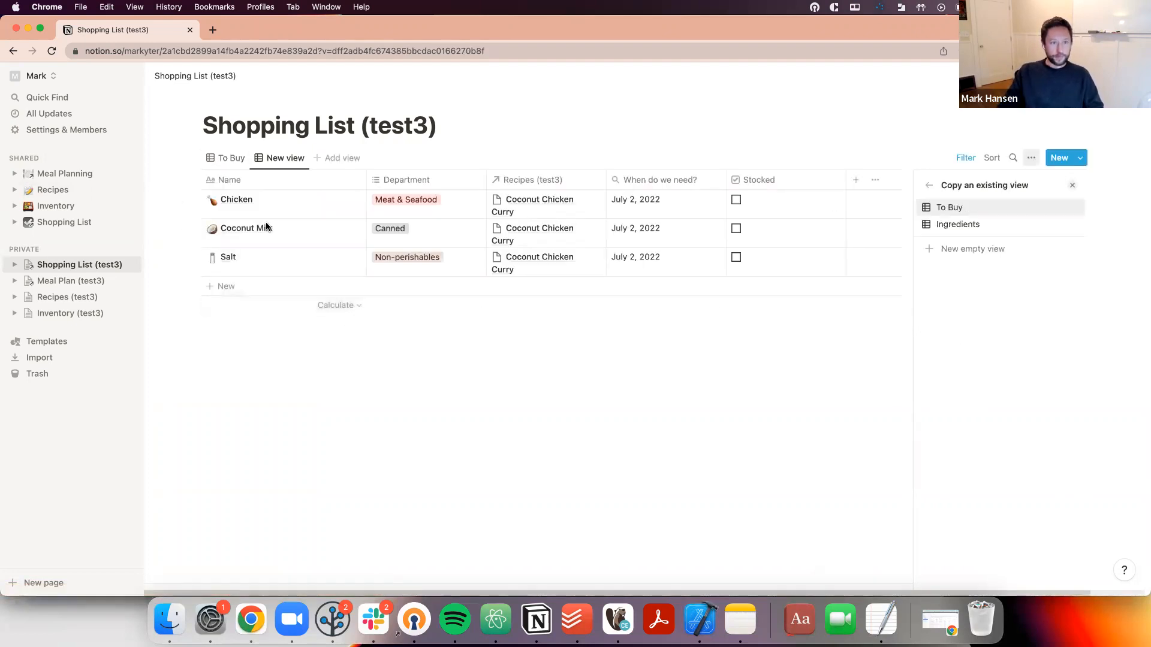
pyautogui.click(225, 157)
pyautogui.click(273, 159)
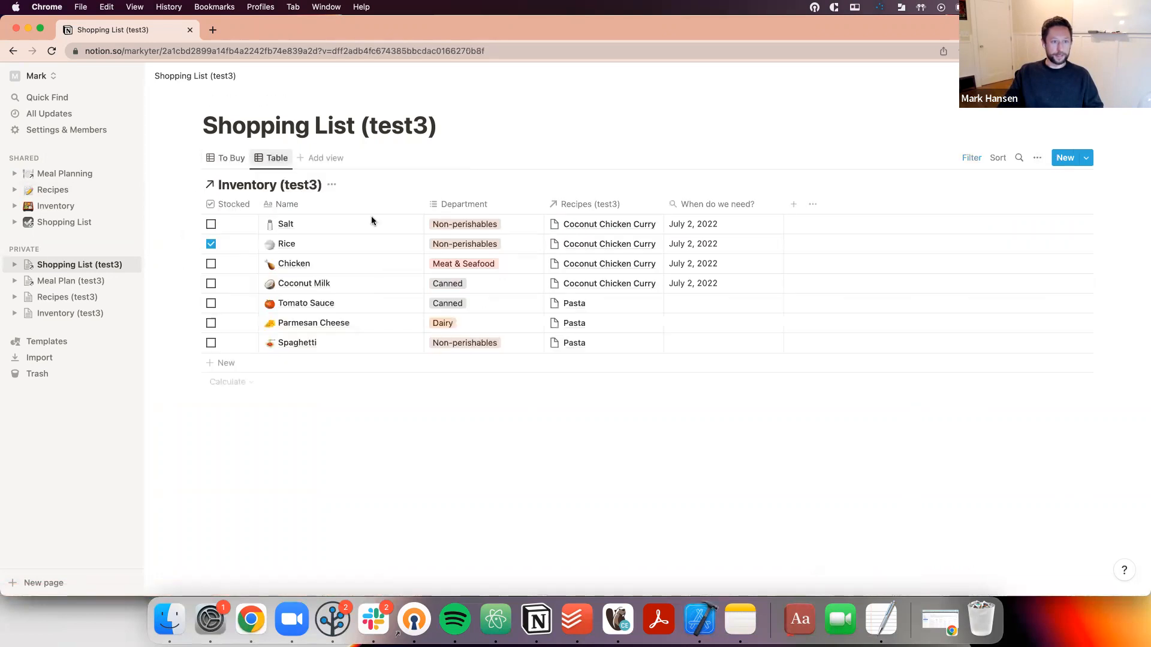
pyautogui.click(228, 159)
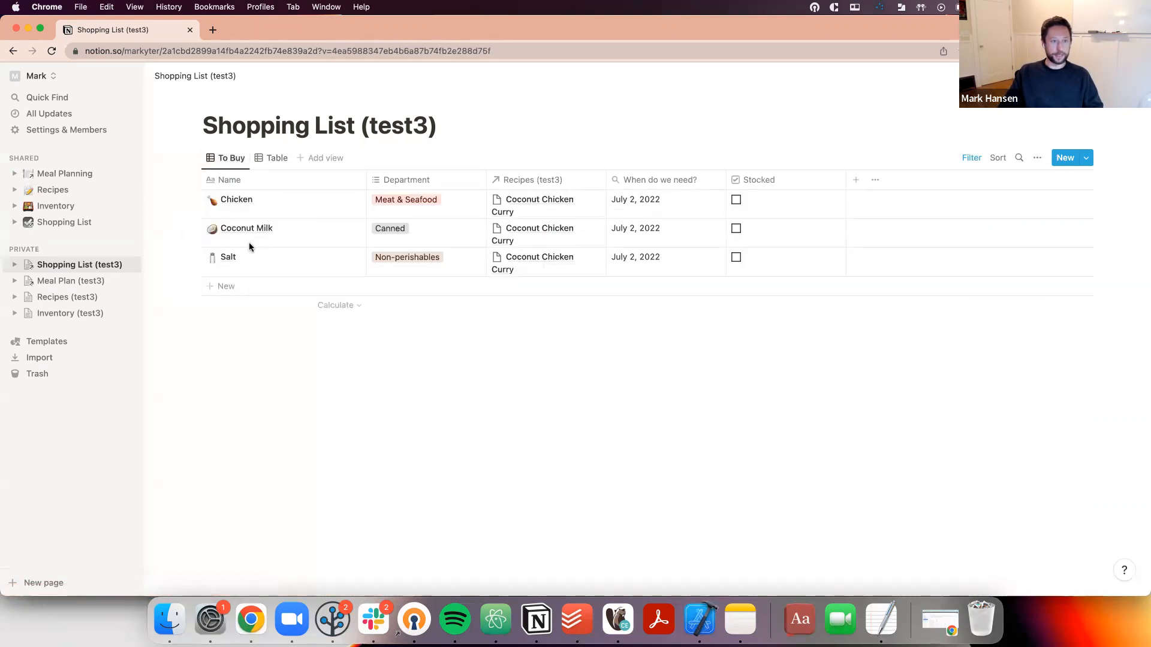
pyautogui.click(274, 158)
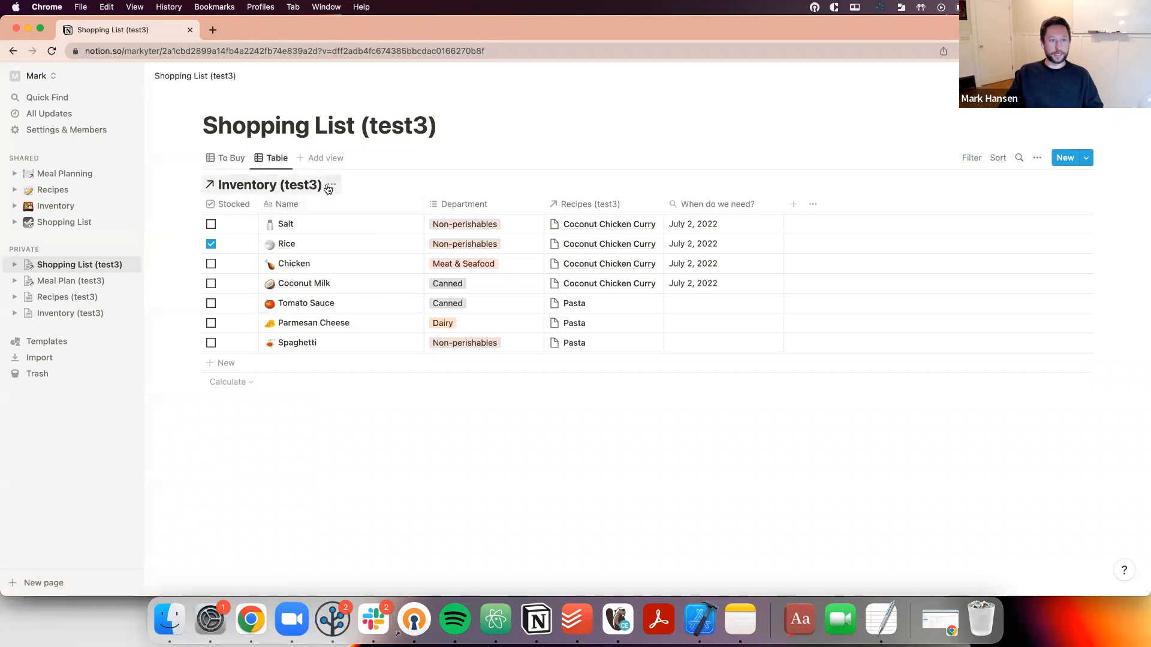
pyautogui.click(230, 158)
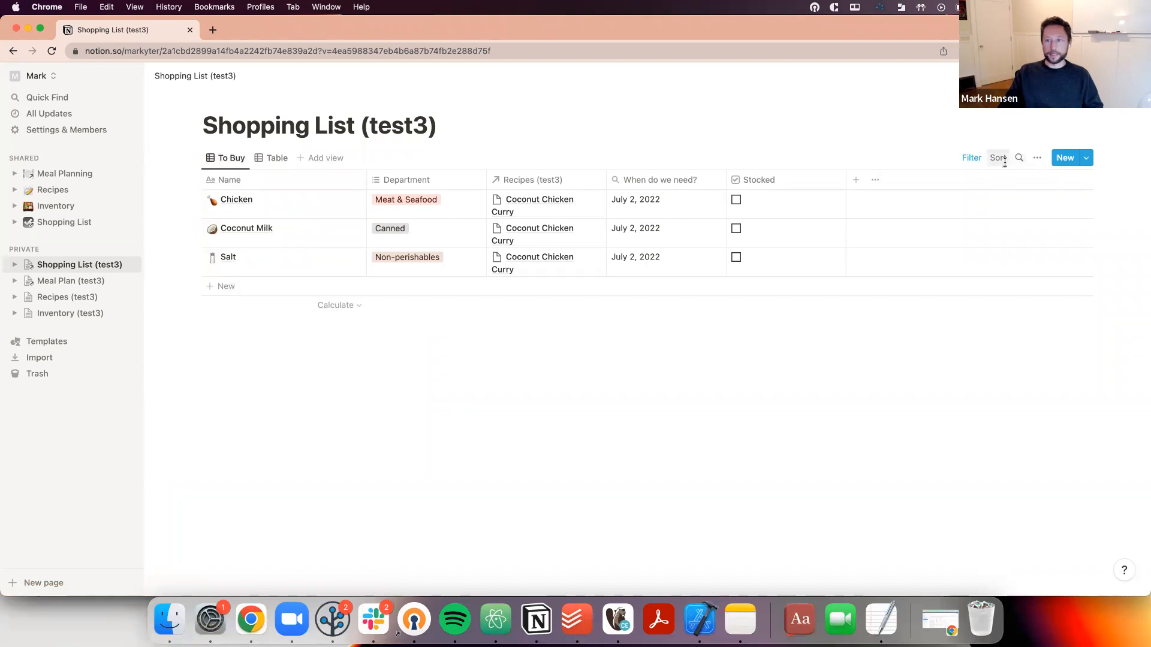
# Add a property named In Basket to the To Buy view, place its column before Name and narrow it
pyautogui.click(854, 180)
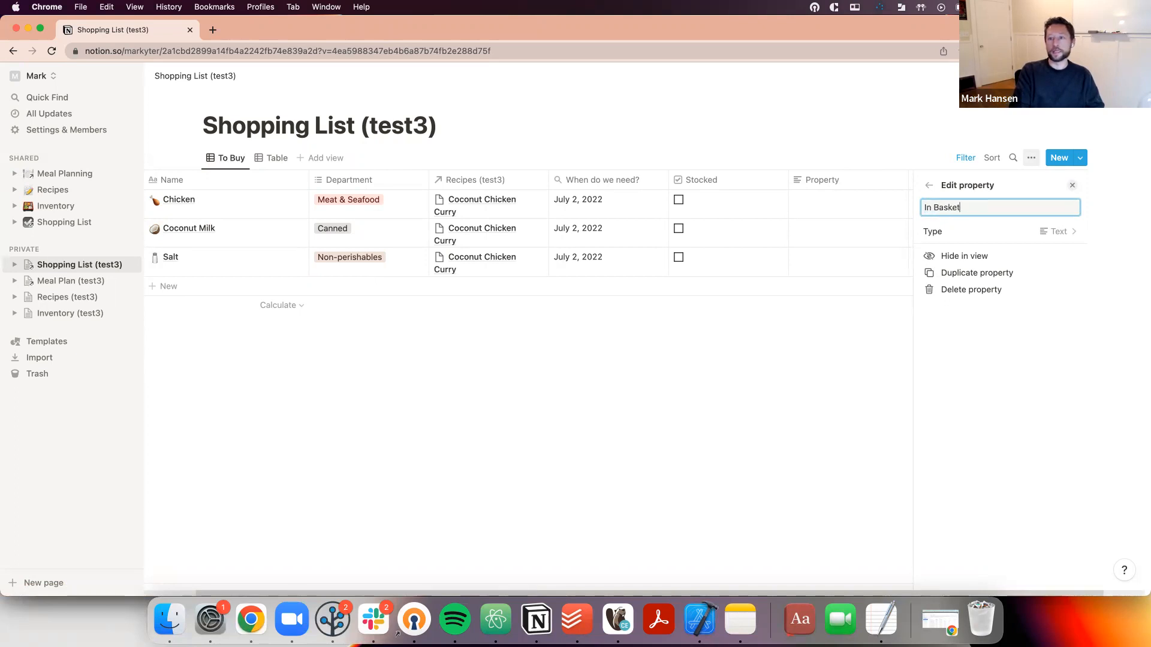
pyautogui.moveTo(845, 181); pyautogui.dragTo(227, 182)
pyautogui.press('Escape')
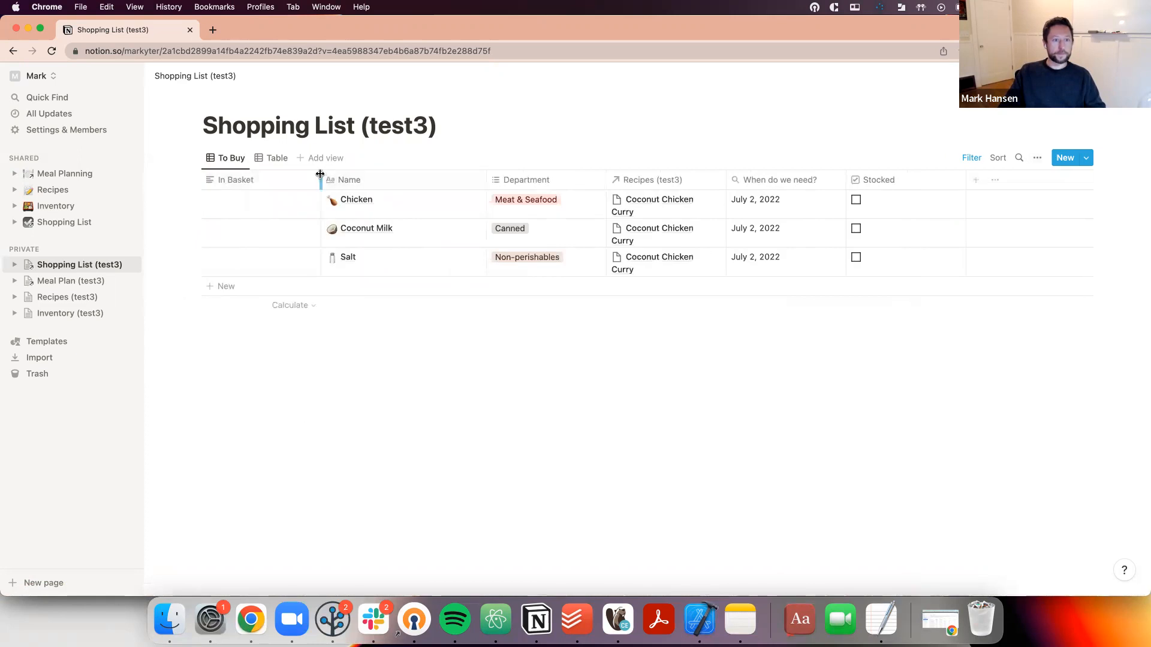
pyautogui.moveTo(320, 179); pyautogui.dragTo(262, 179)
# Change the In Basket property's type to Checkbox
pyautogui.click(247, 181)
pyautogui.click(272, 219)
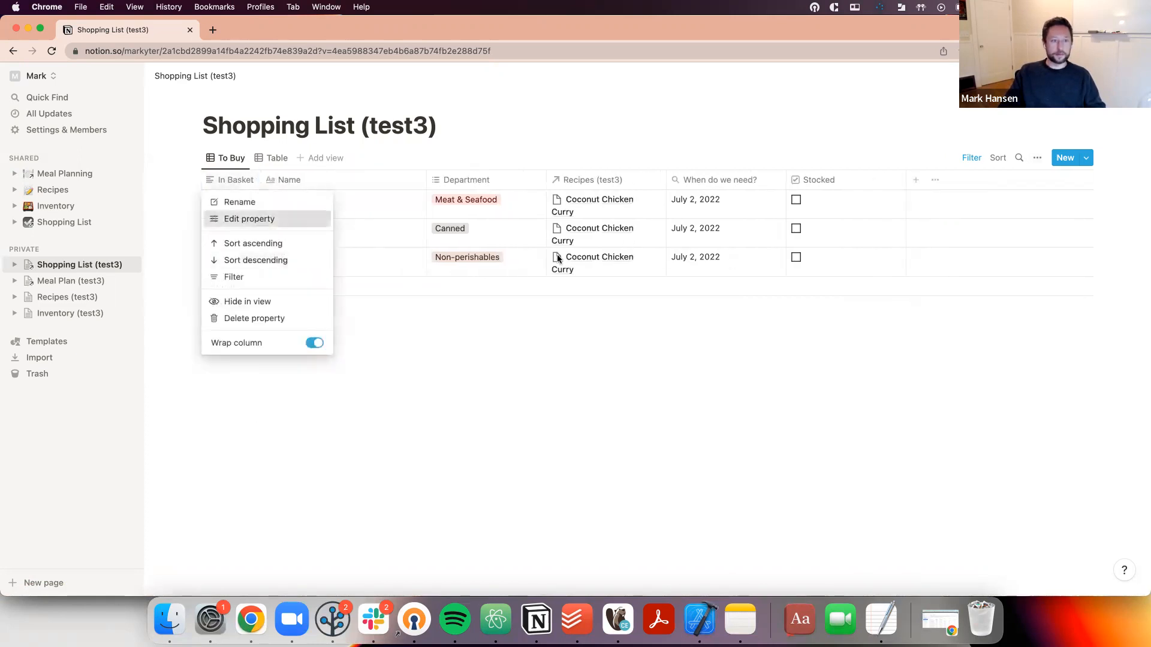
pyautogui.click(1079, 231)
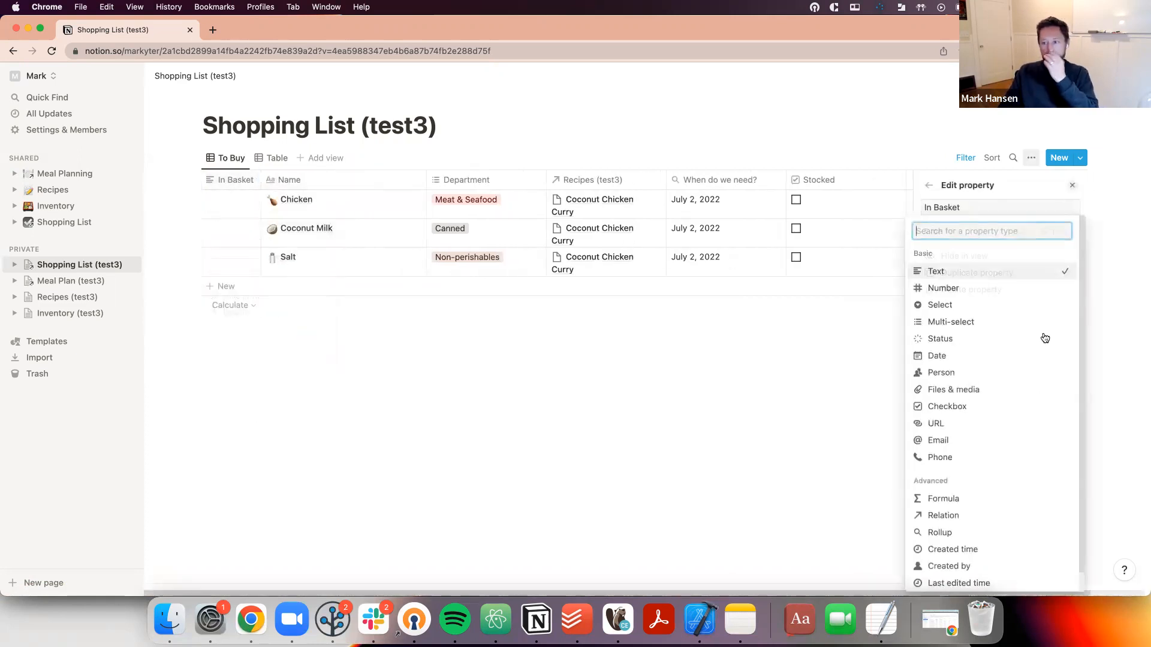
pyautogui.click(972, 402)
pyautogui.press('Escape')
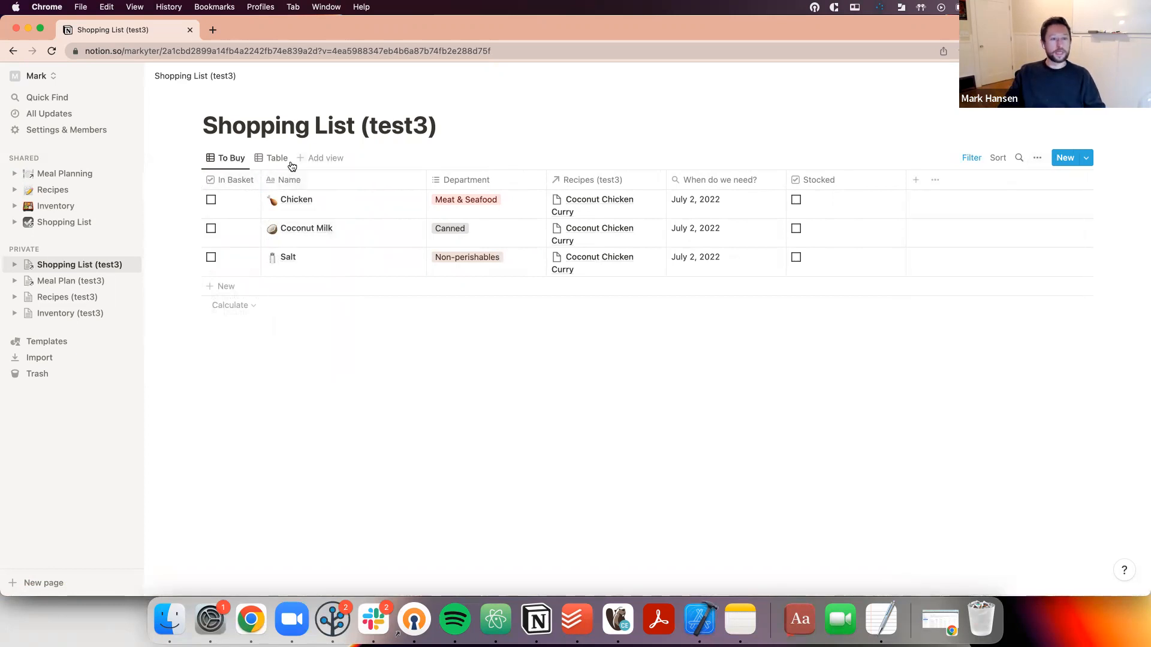
# In the Table view, add a filter requiring When do we need? to be after Today
pyautogui.click(264, 157)
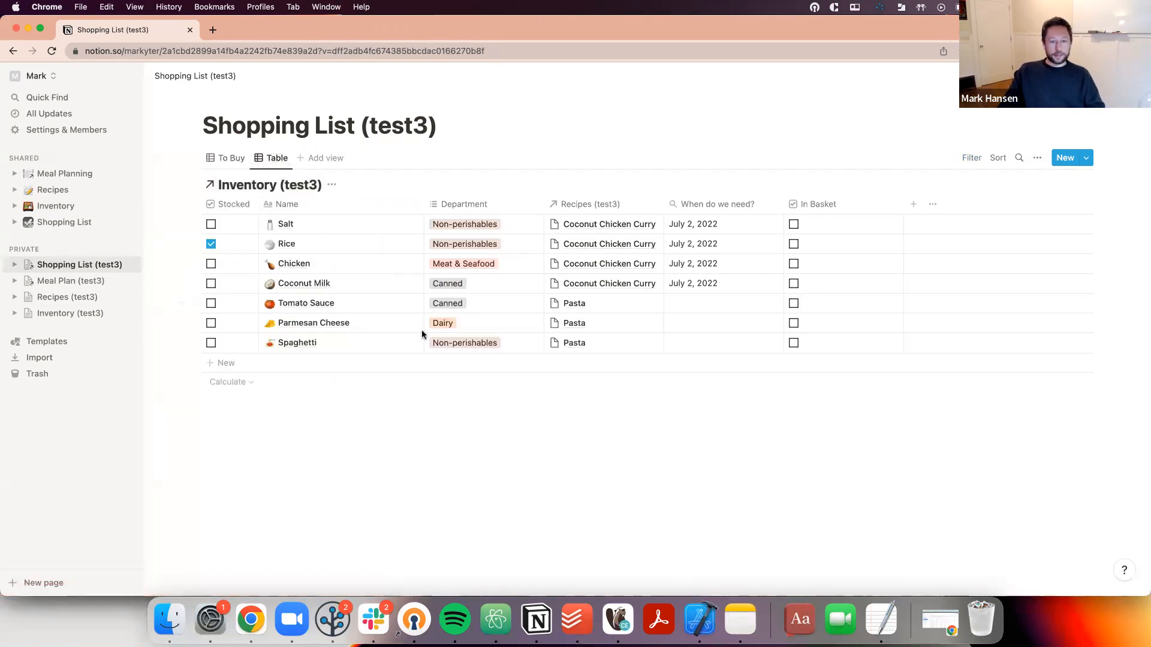
pyautogui.click(973, 159)
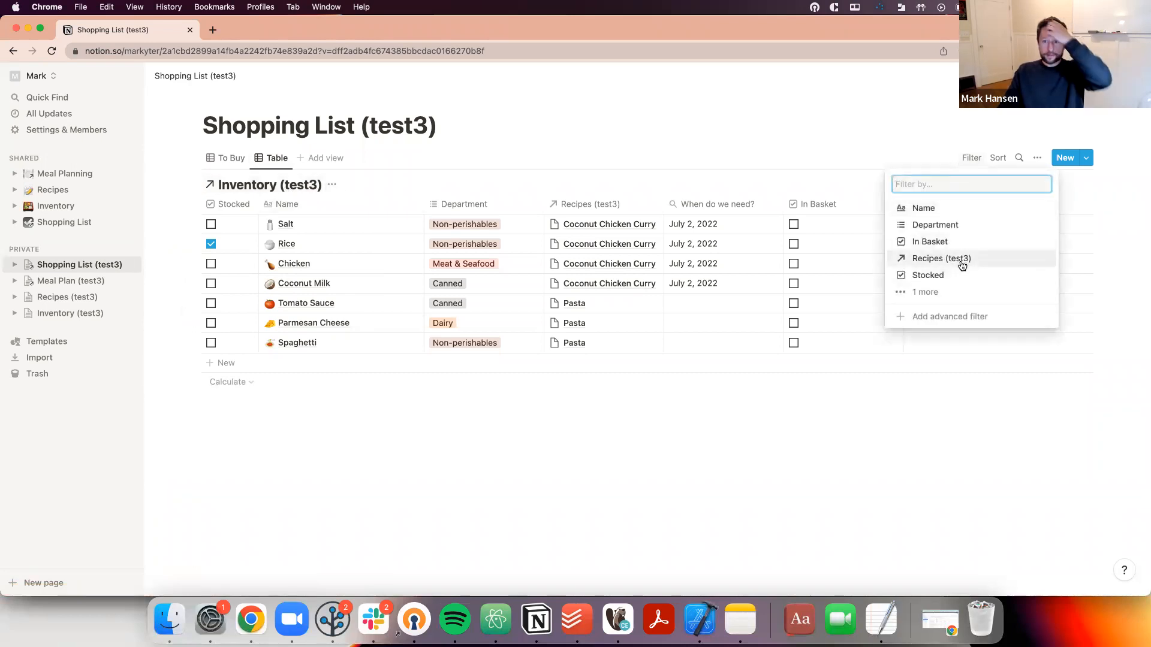
pyautogui.click(957, 294)
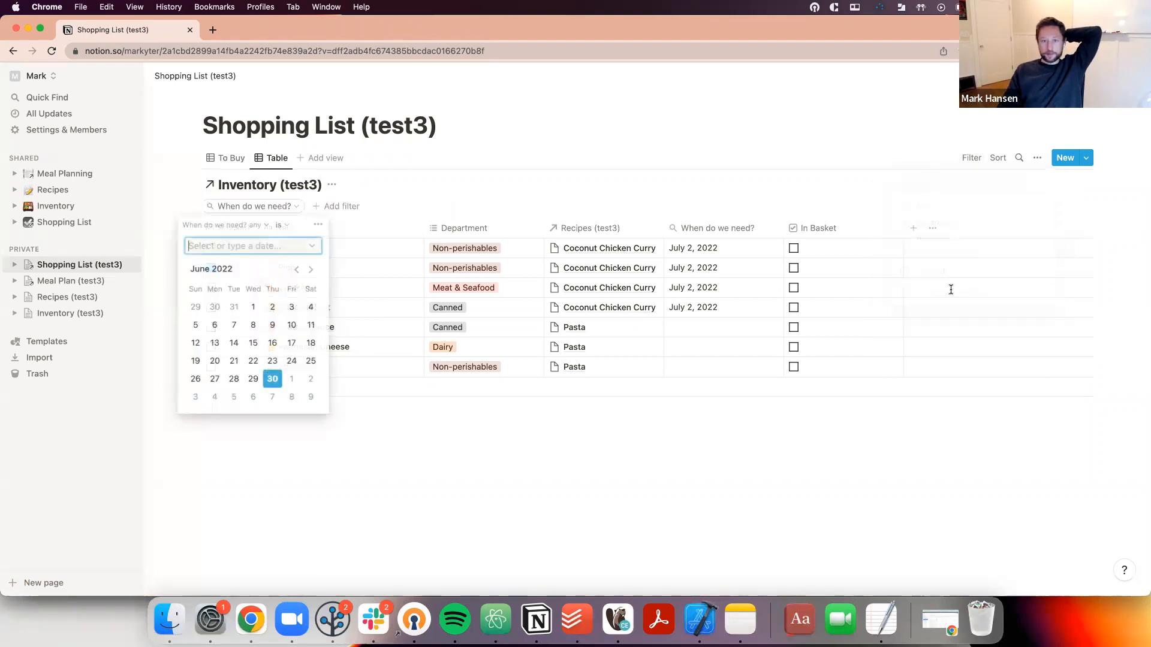
pyautogui.click(267, 229)
pyautogui.click(279, 227)
pyautogui.click(281, 230)
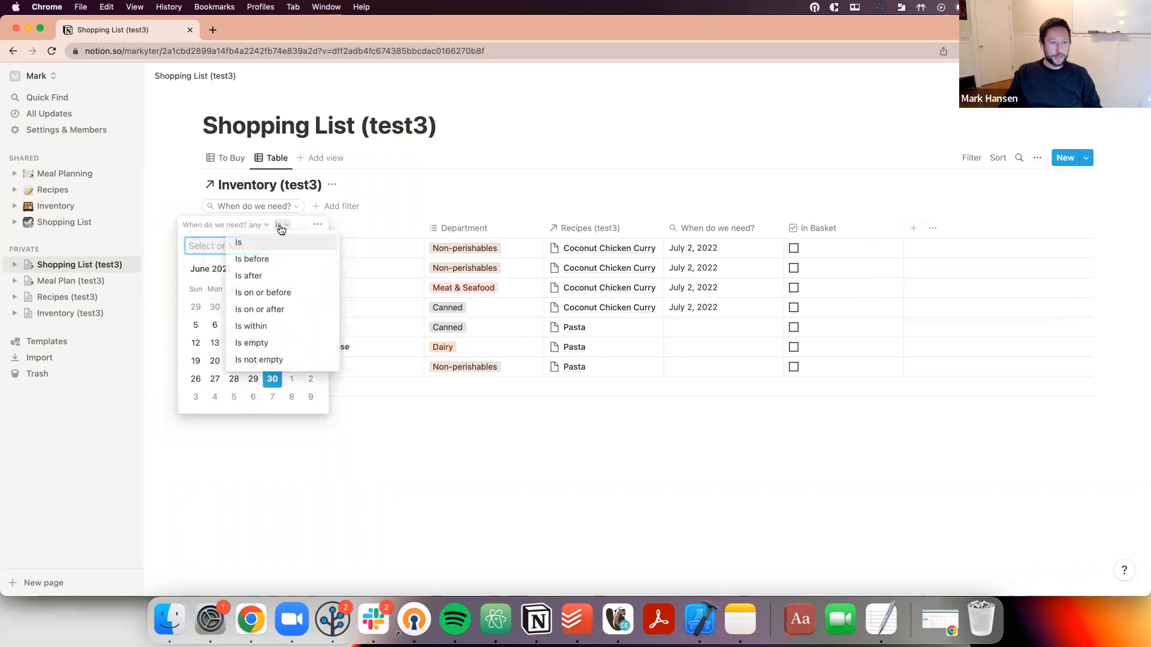
pyautogui.click(275, 275)
pyautogui.click(311, 246)
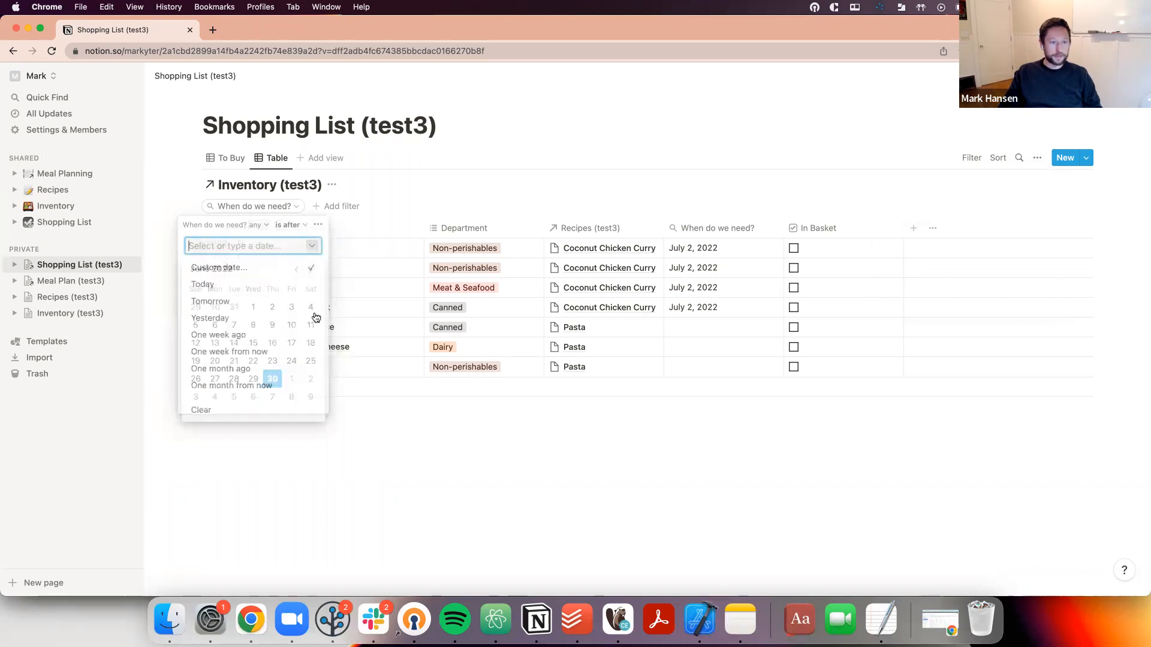
pyautogui.click(217, 285)
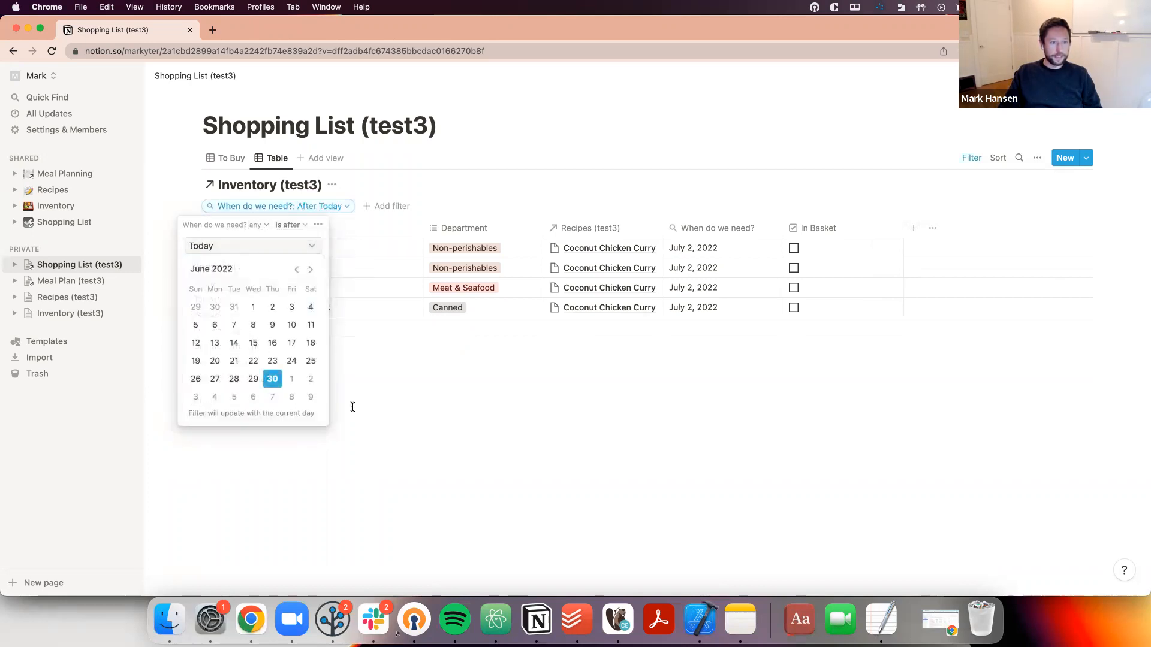
pyautogui.click(437, 426)
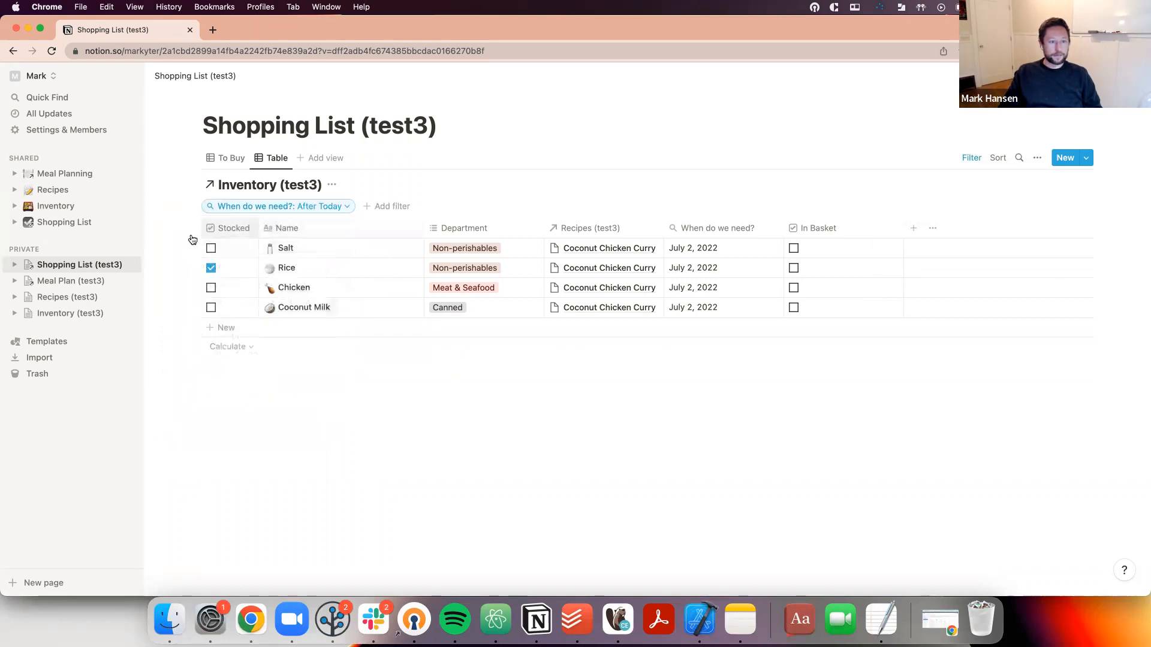
# Add a filter to the Table view that keeps only ingredients with Stocked unchecked
pyautogui.click(358, 206)
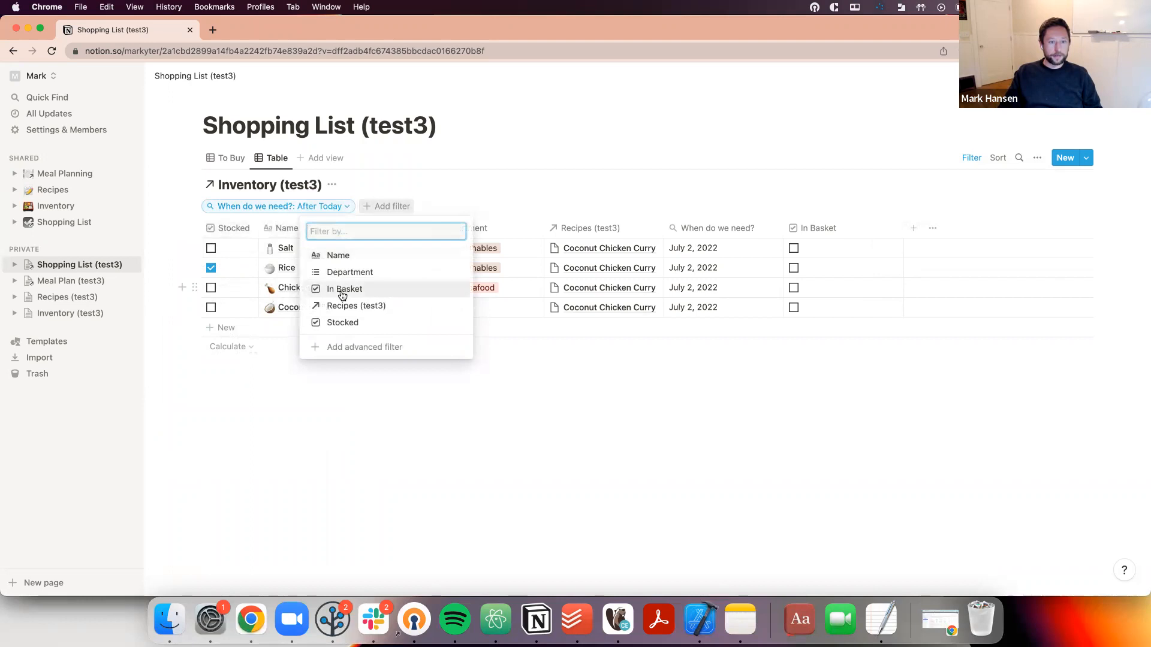
pyautogui.click(351, 322)
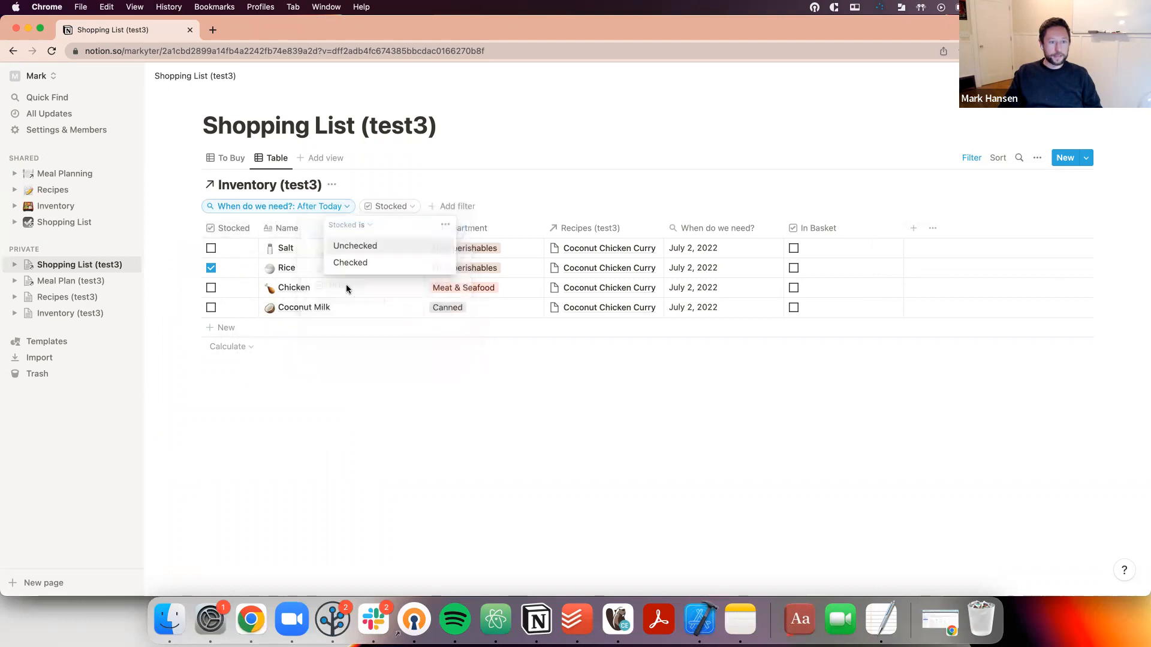
pyautogui.click(369, 251)
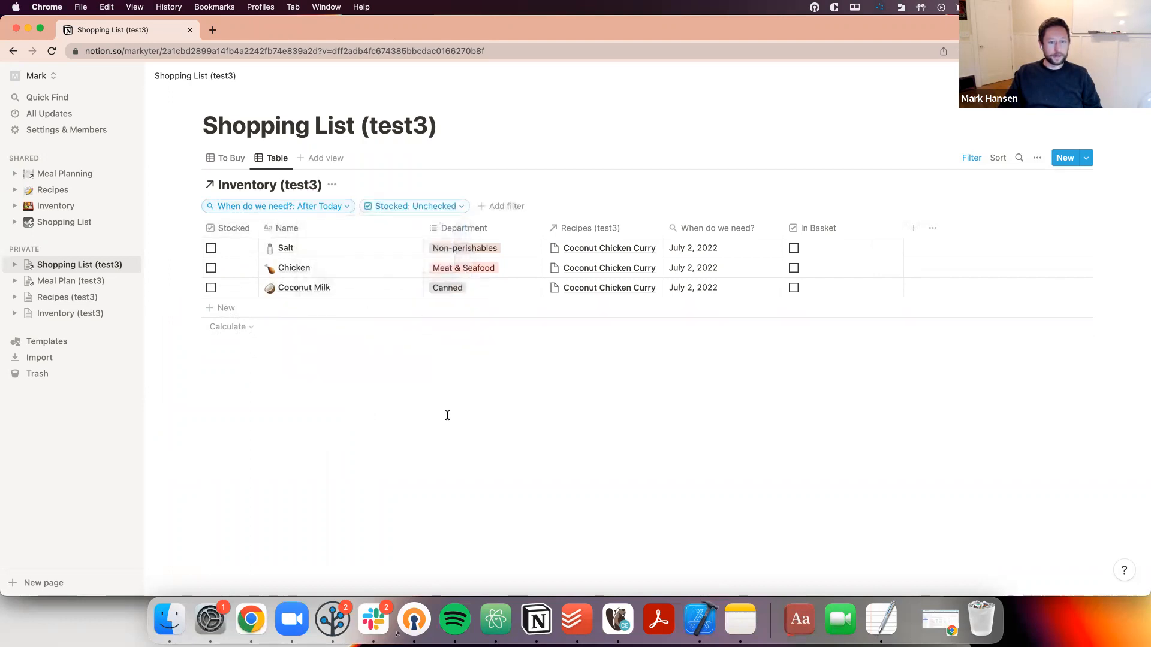
pyautogui.click(231, 159)
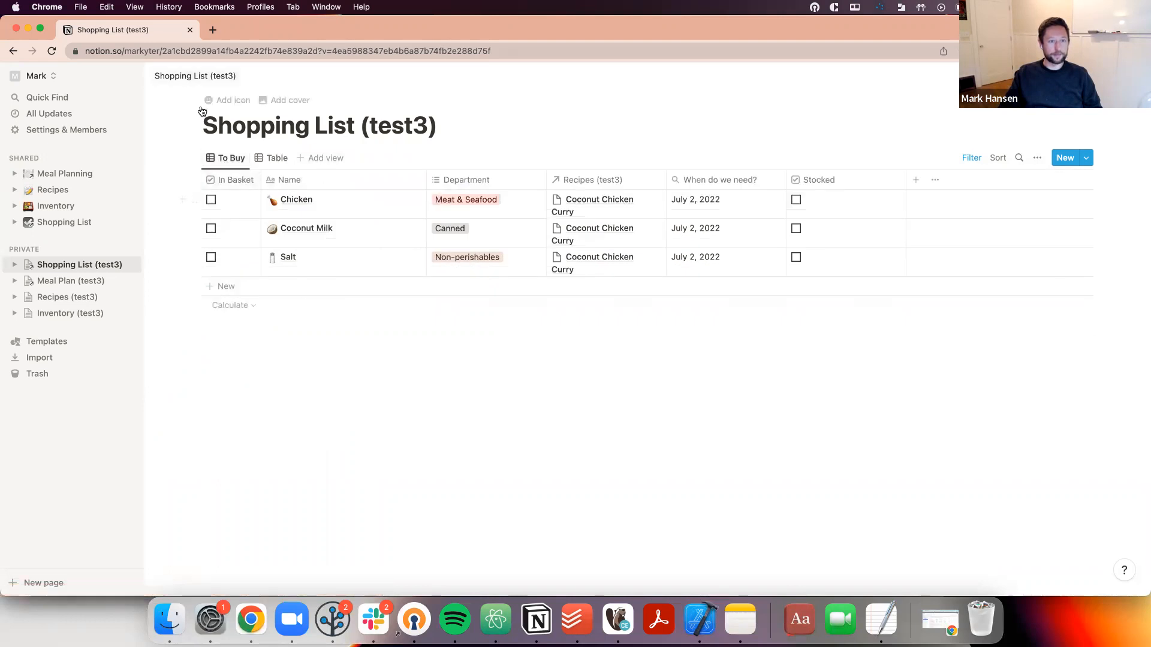
pyautogui.click(276, 160)
pyautogui.click(275, 159)
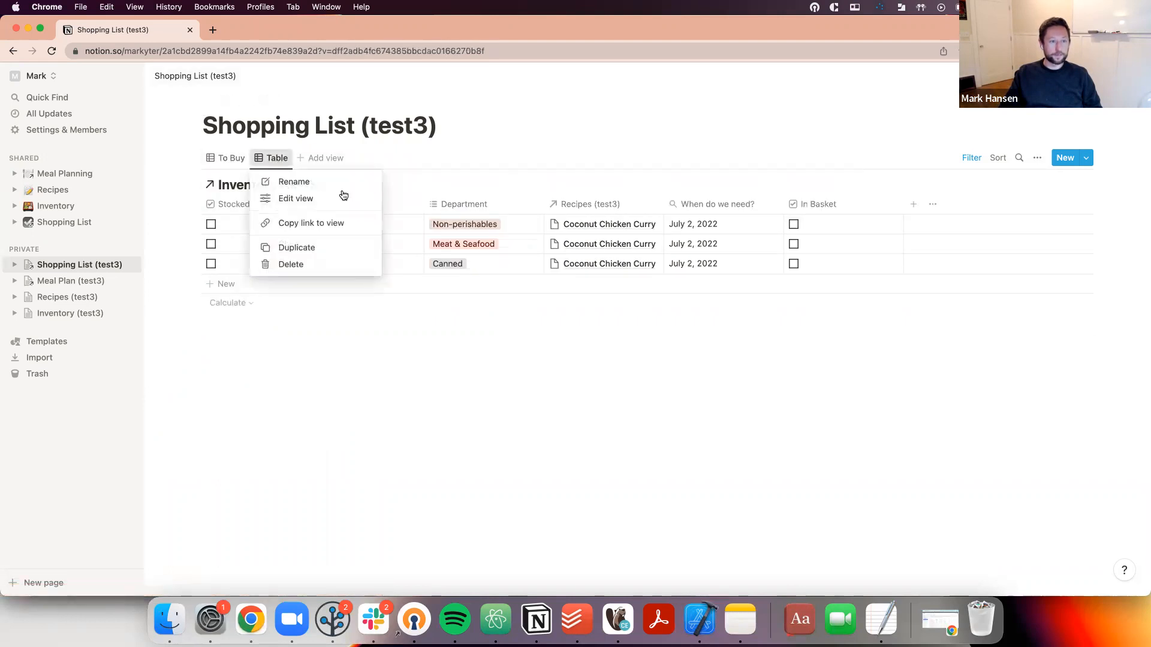
pyautogui.click(311, 184)
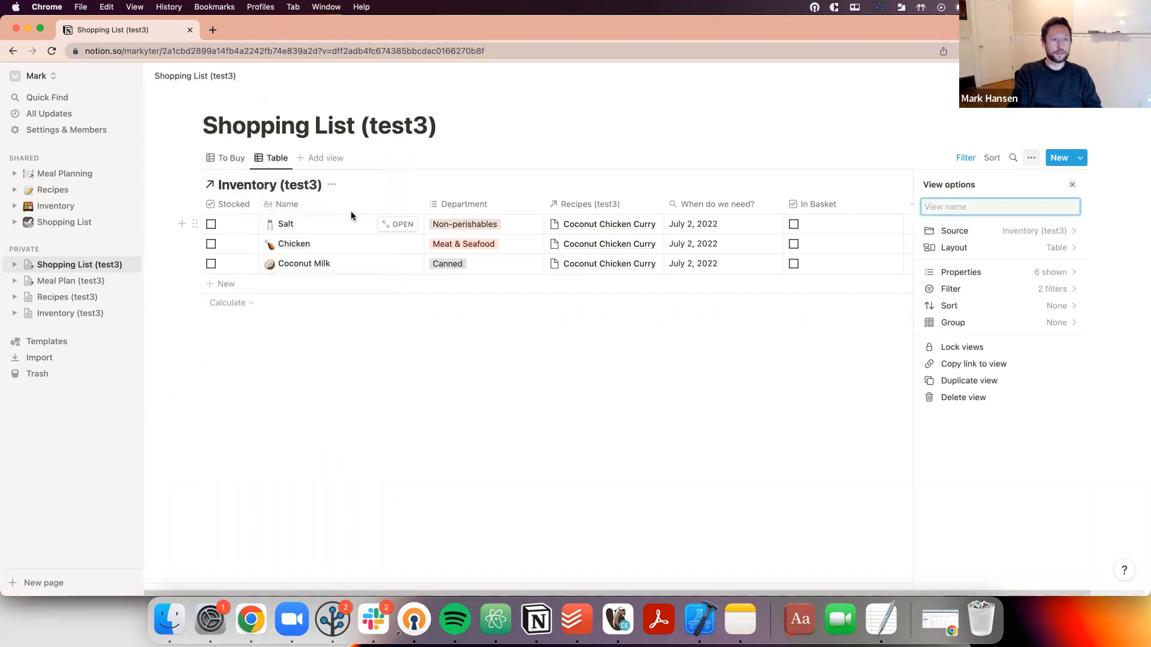
pyautogui.rightClick(226, 158)
pyautogui.click(244, 183)
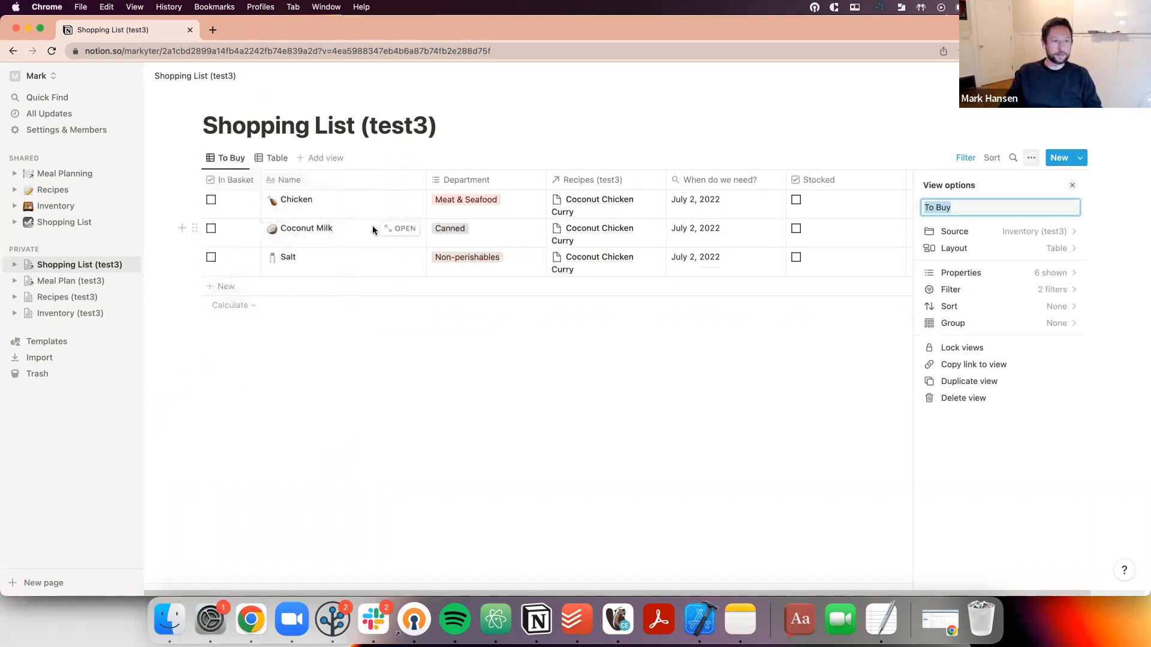
pyautogui.click(470, 336)
# Rename the Table view as In Basket
pyautogui.rightClick(275, 159)
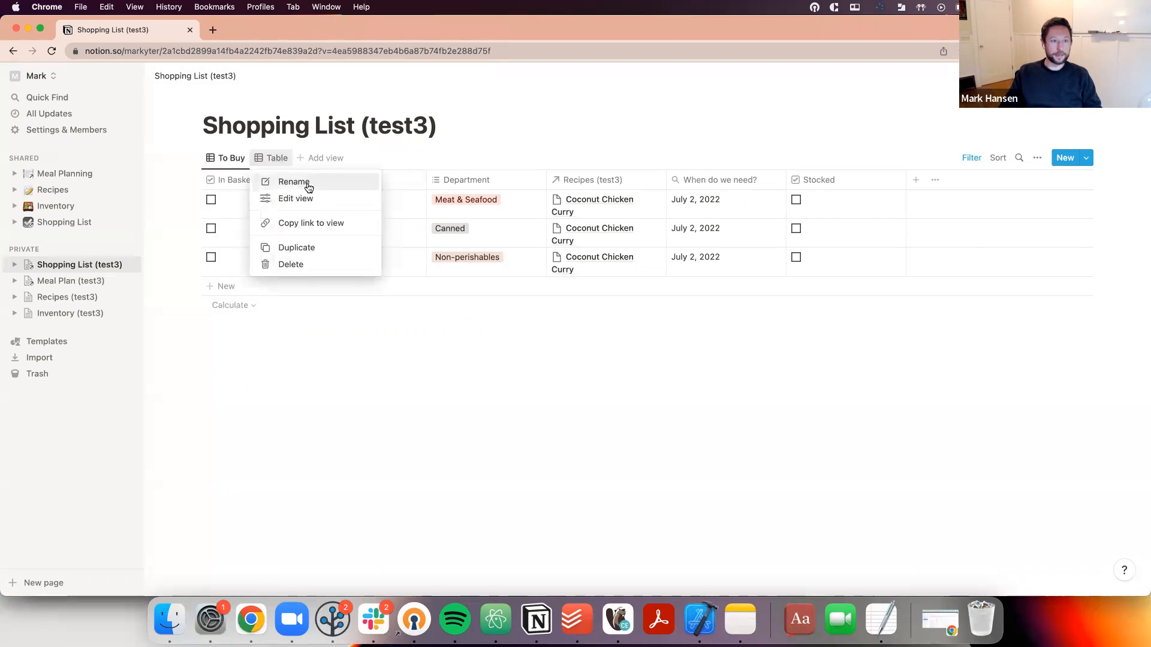
pyautogui.click(308, 188)
pyautogui.write('In Basket')
pyautogui.click(297, 302)
pyautogui.click(193, 420)
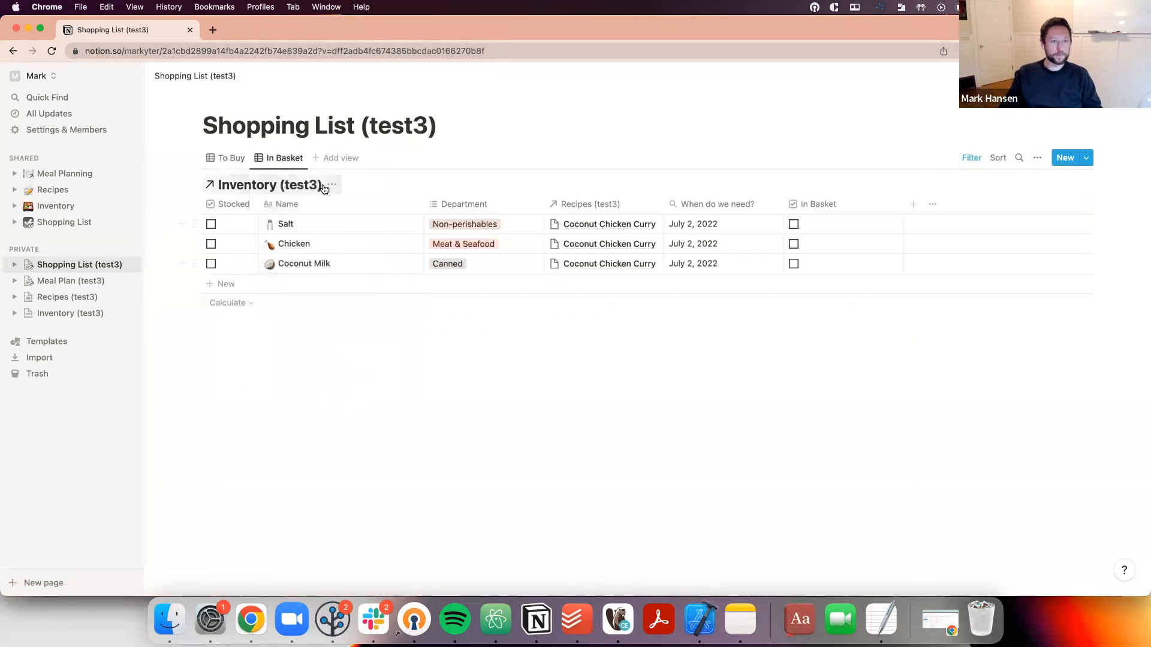
# Hide the Inventory (test3) database title in the In Basket view and compare it with the To Buy view
pyautogui.click(331, 185)
pyautogui.click(352, 245)
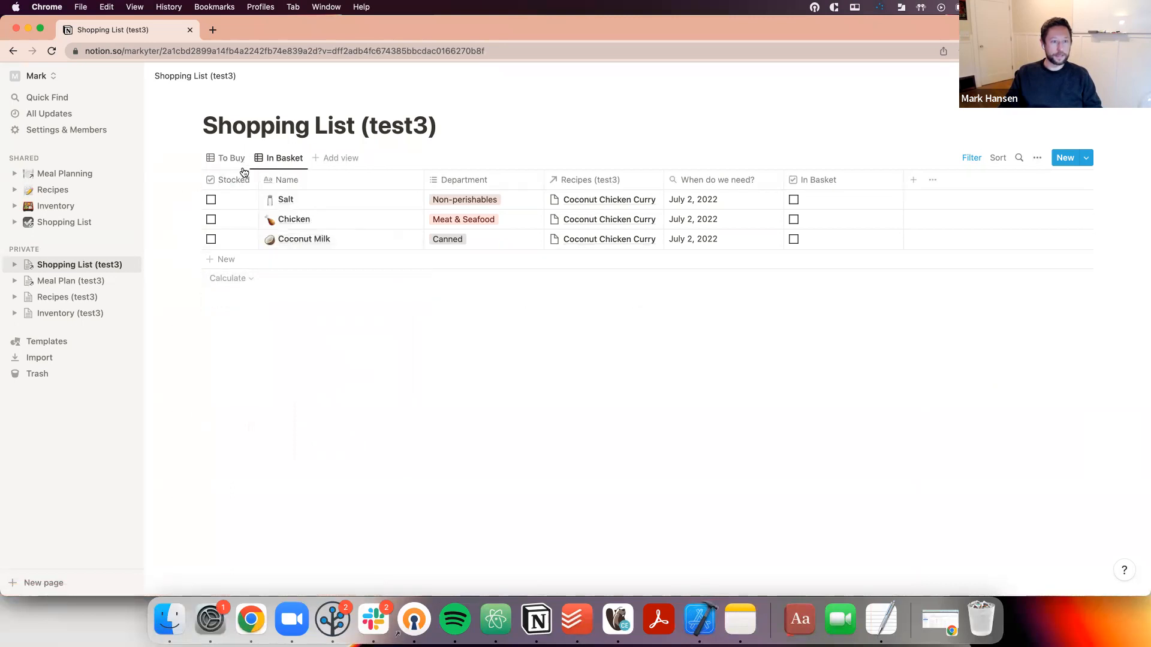
pyautogui.click(235, 160)
pyautogui.click(284, 158)
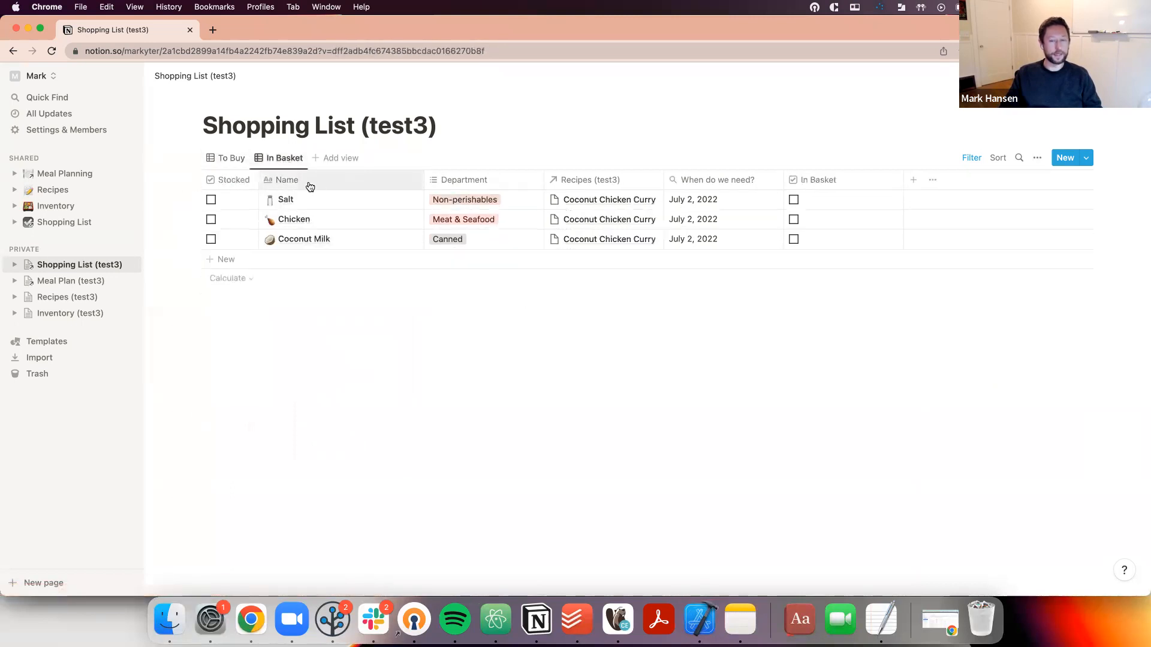
# Hide the Stocked property in the In Basket view
pyautogui.click(1037, 157)
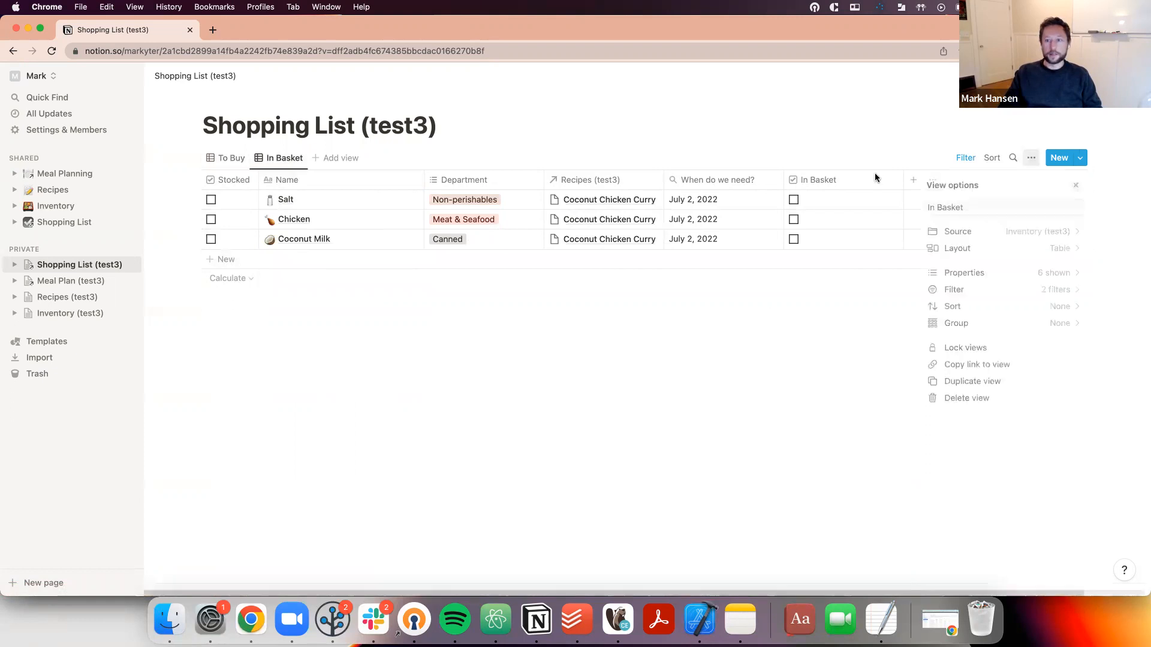
pyautogui.click(606, 298)
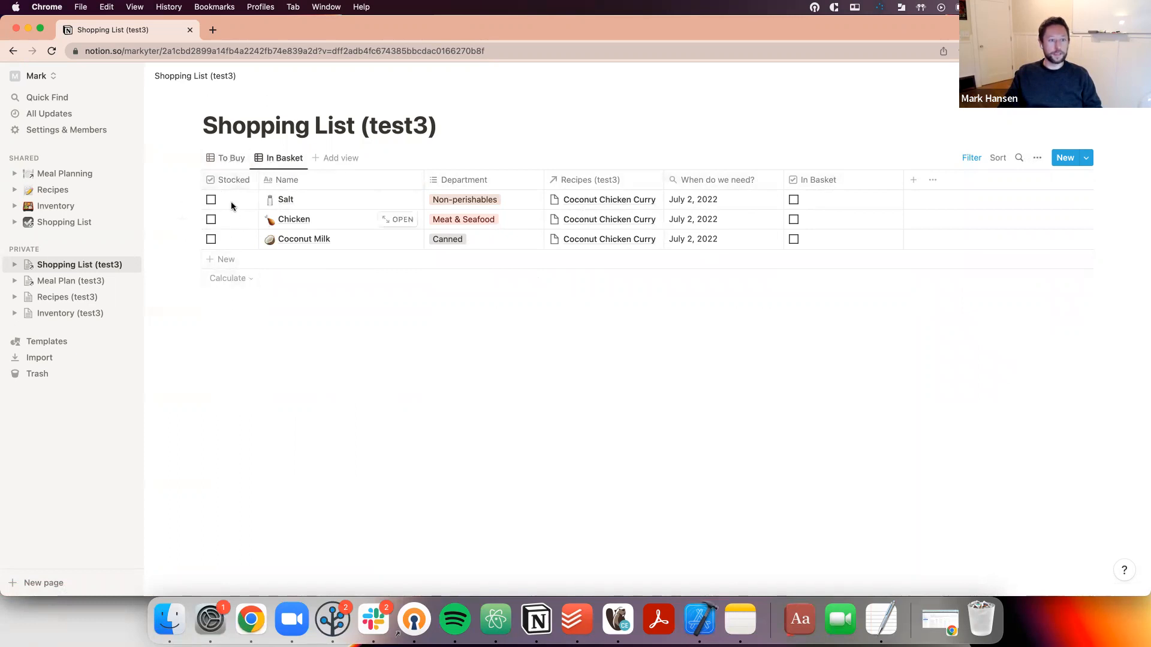
pyautogui.click(1040, 157)
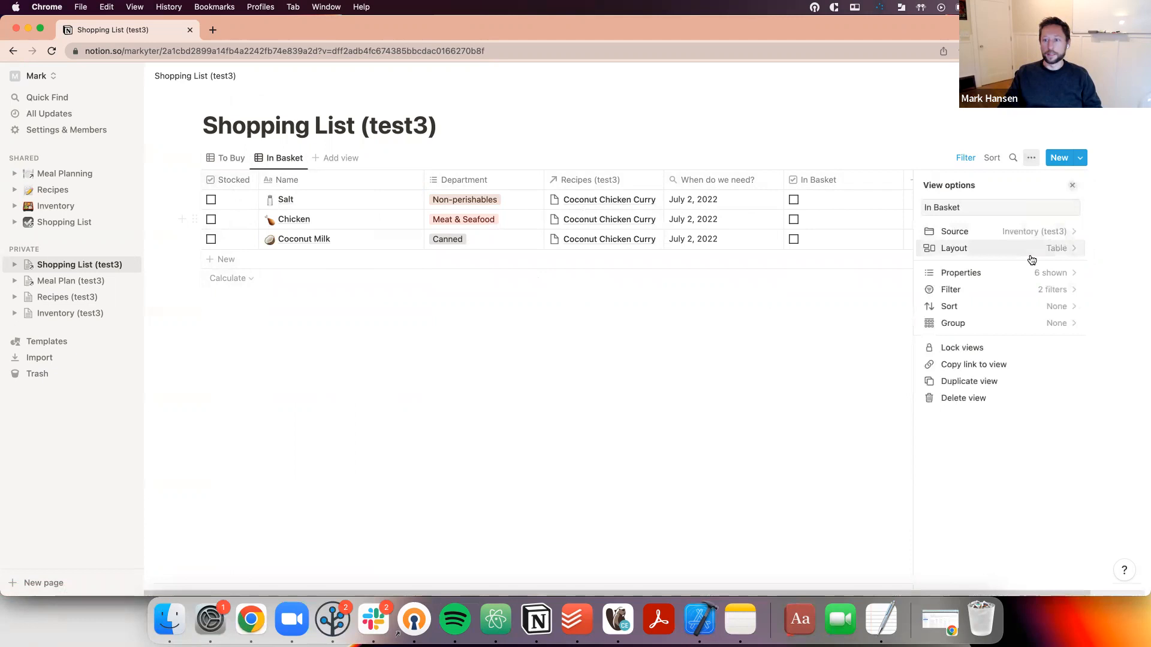
pyautogui.click(982, 275)
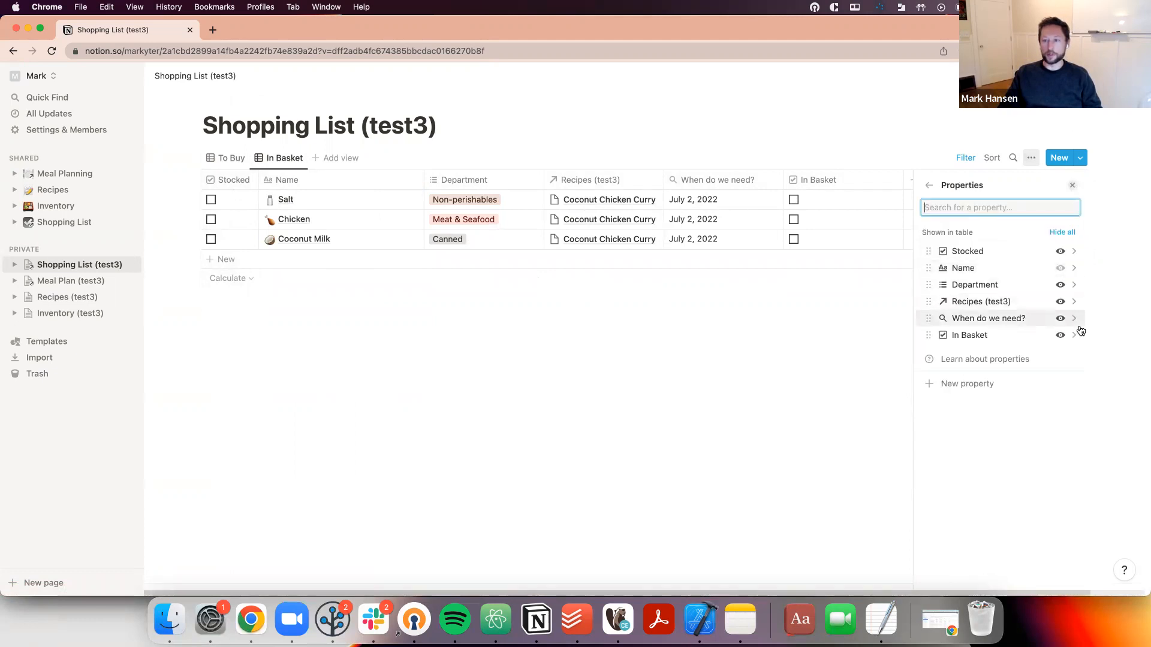
pyautogui.click(1060, 252)
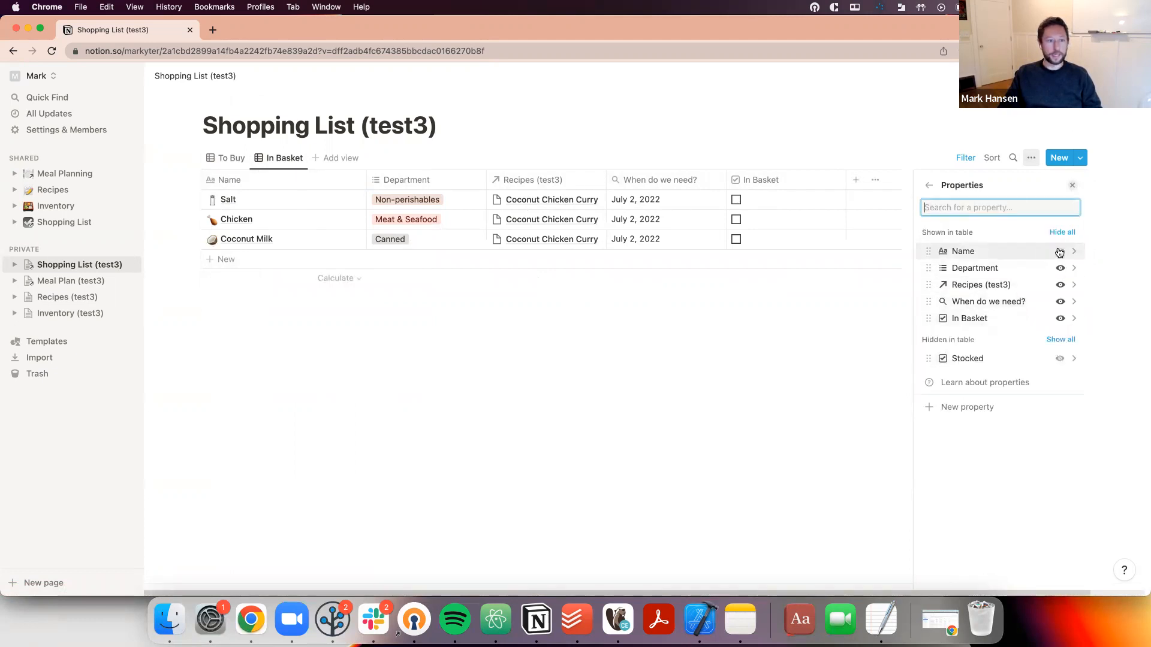
pyautogui.click(704, 368)
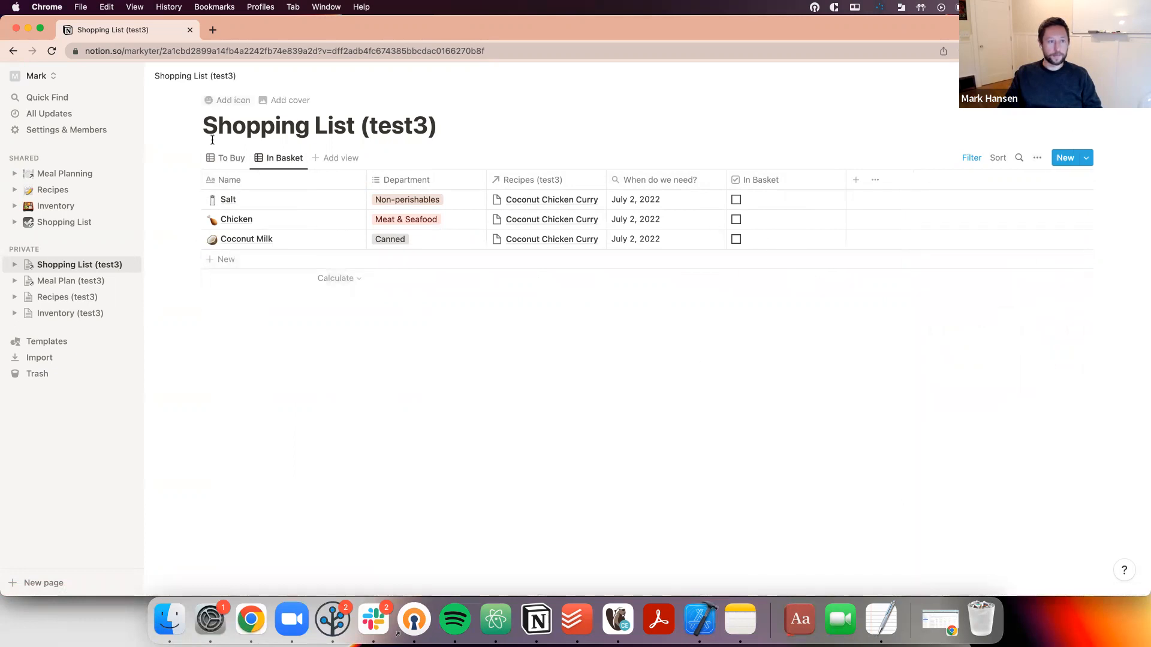
# Move the In Basket column before Name in the In Basket view and narrow it
pyautogui.click(225, 158)
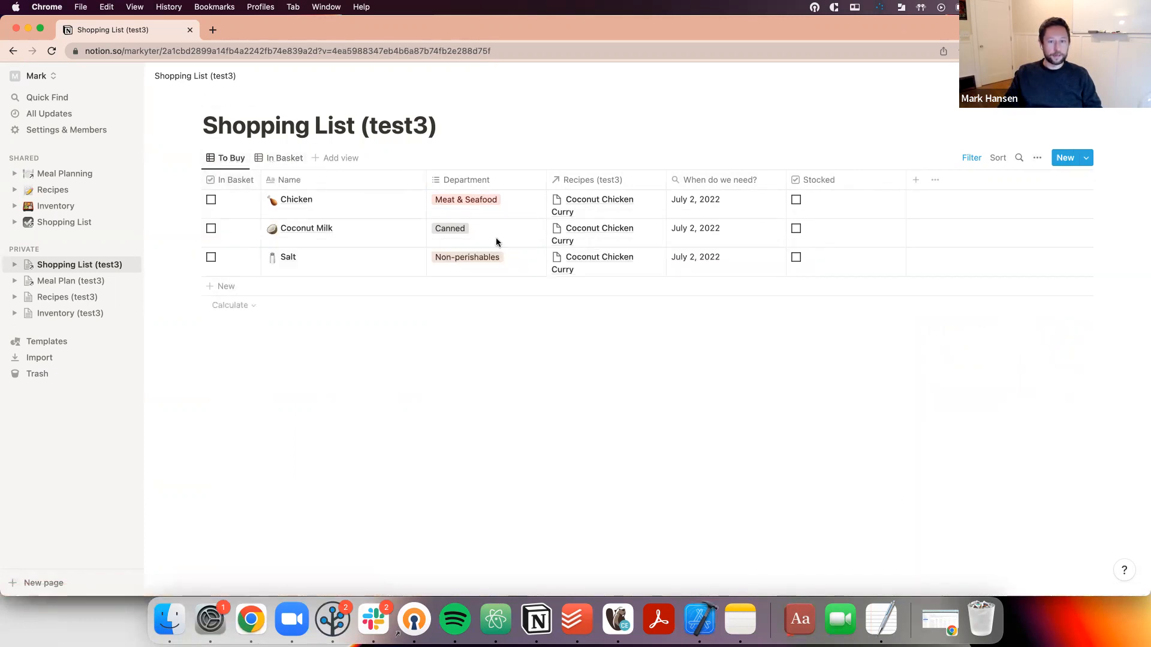
pyautogui.click(282, 158)
pyautogui.moveTo(738, 183); pyautogui.dragTo(239, 183)
pyautogui.moveTo(320, 178); pyautogui.dragTo(264, 179)
# Add a filter on the In Basket property to the To Buy view, set to Checked
pyautogui.click(223, 159)
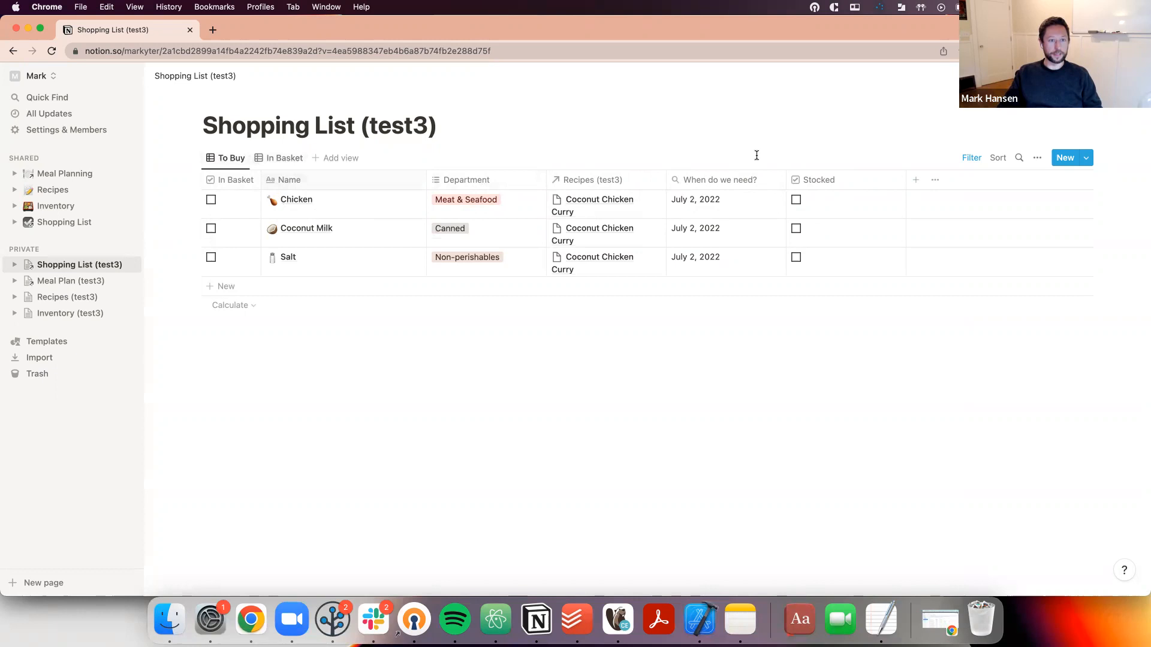
pyautogui.click(970, 160)
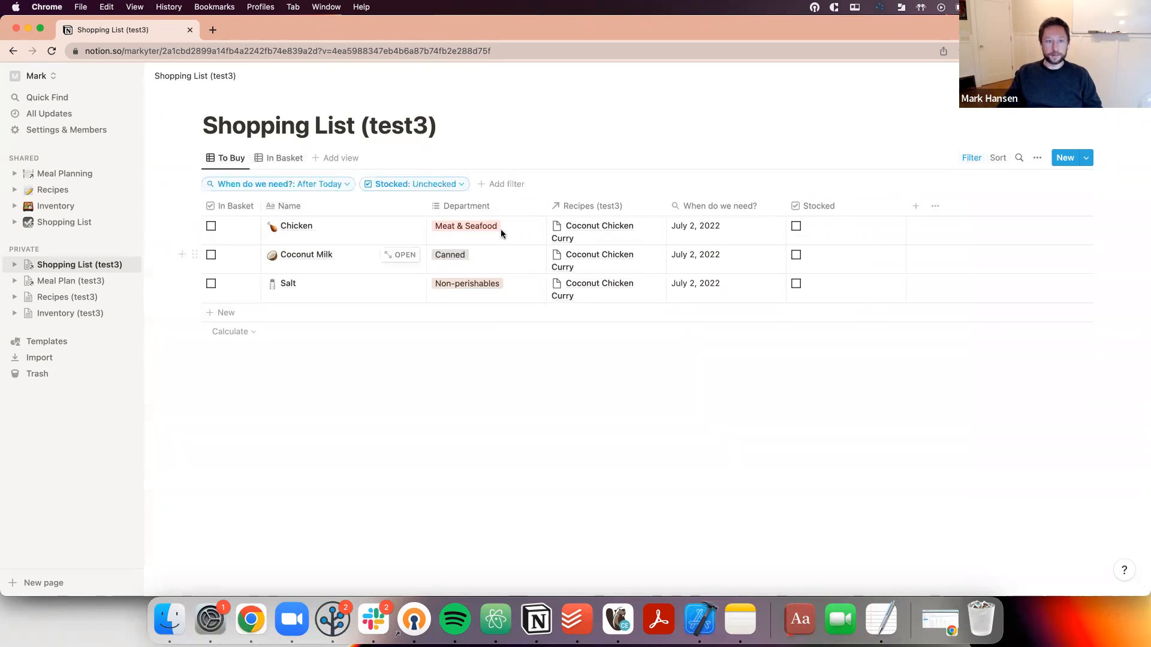
pyautogui.click(502, 185)
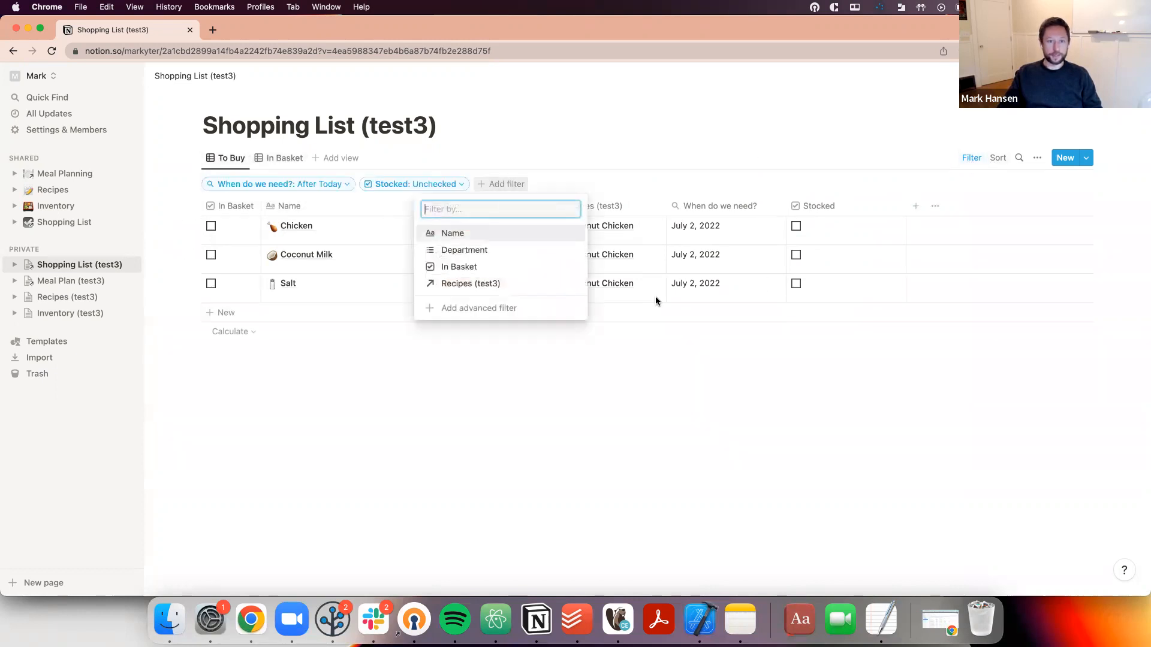
pyautogui.click(487, 267)
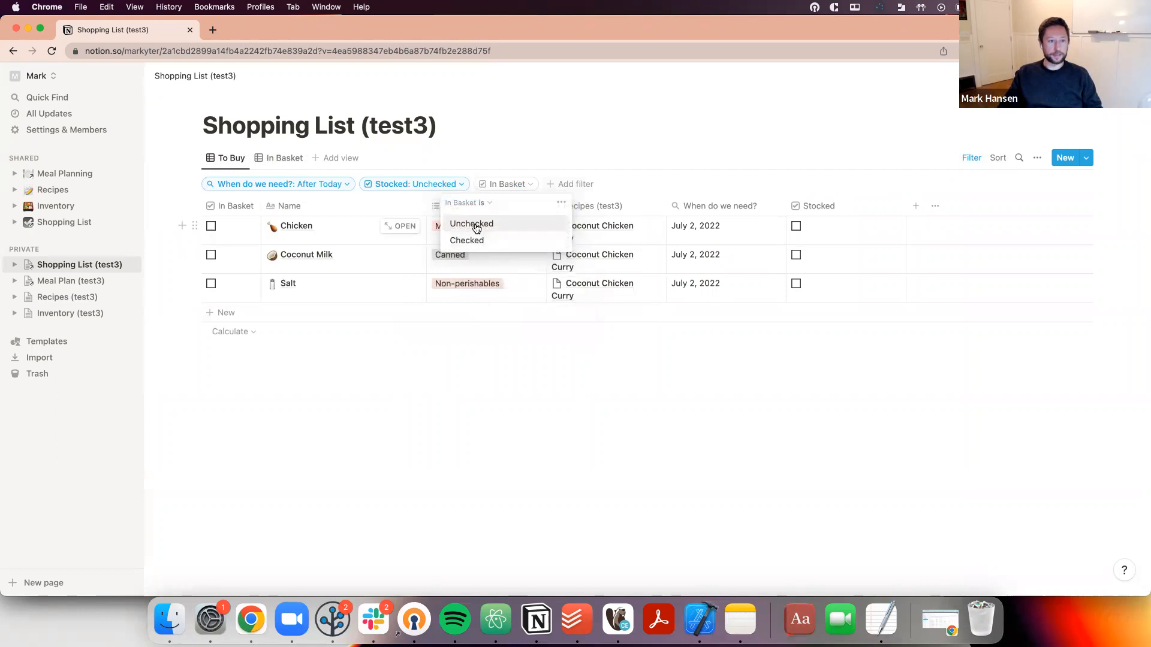
pyautogui.click(474, 239)
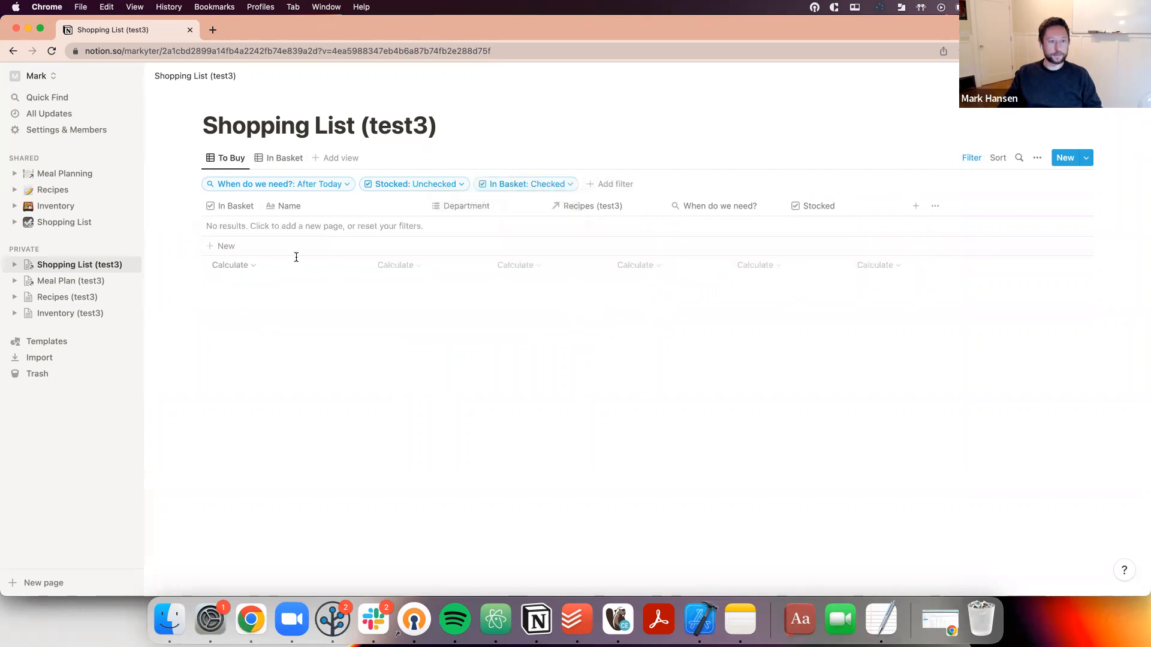
pyautogui.click(284, 159)
pyautogui.click(232, 158)
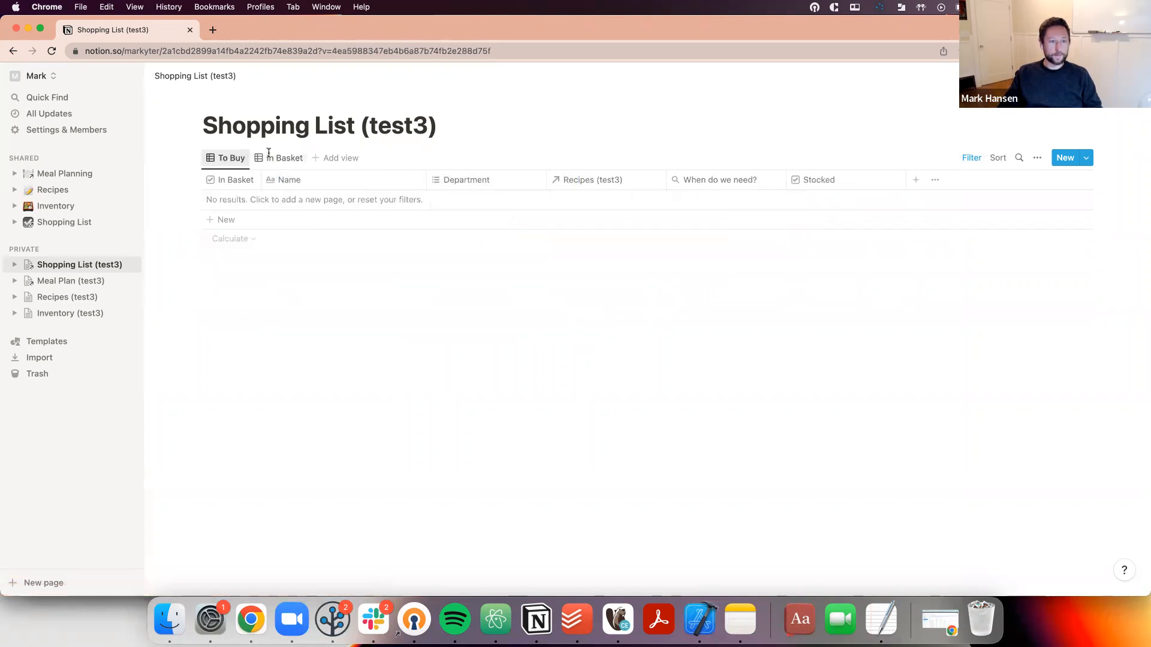
pyautogui.click(336, 159)
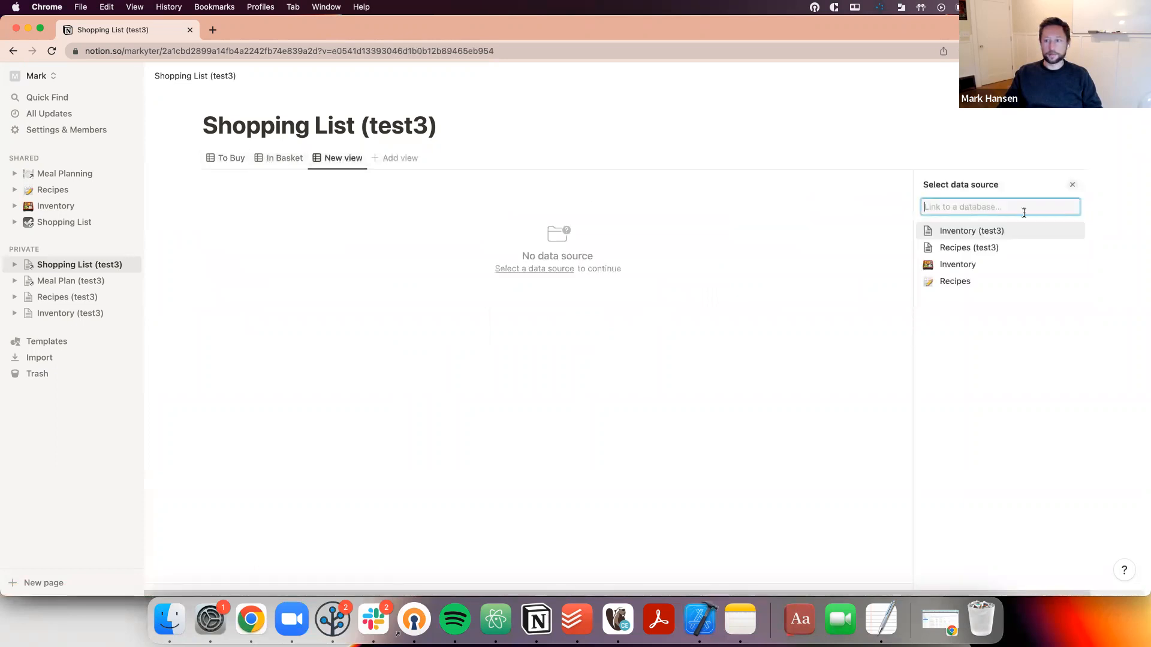
pyautogui.click(1073, 185)
pyautogui.click(327, 161)
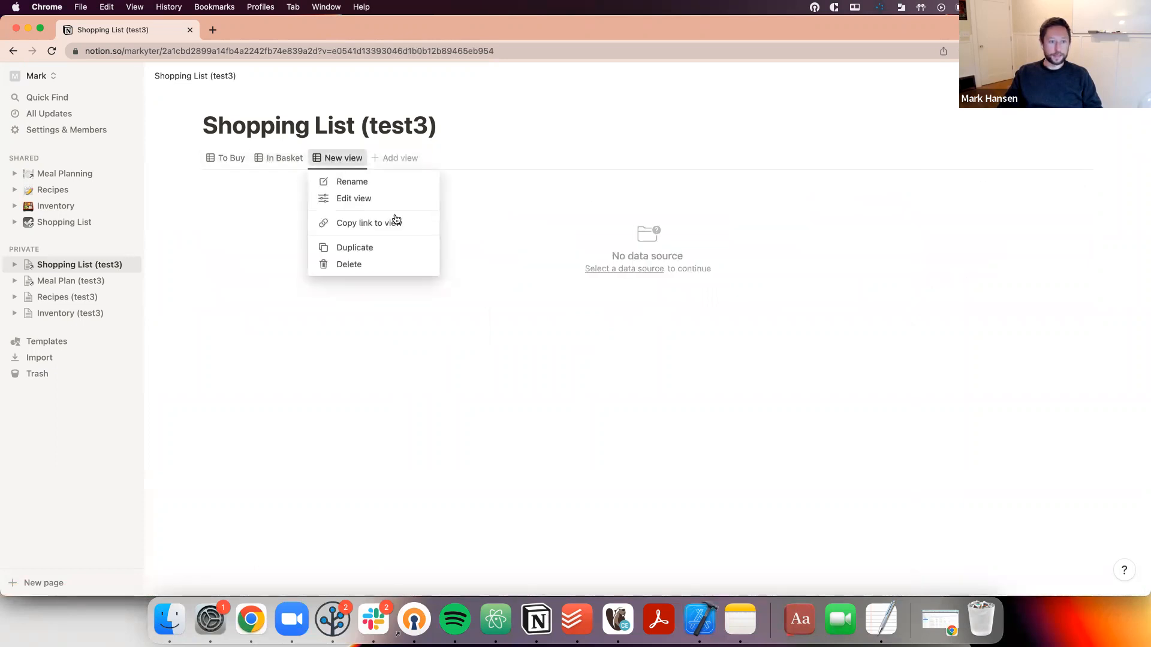
pyautogui.click(353, 264)
pyautogui.click(543, 336)
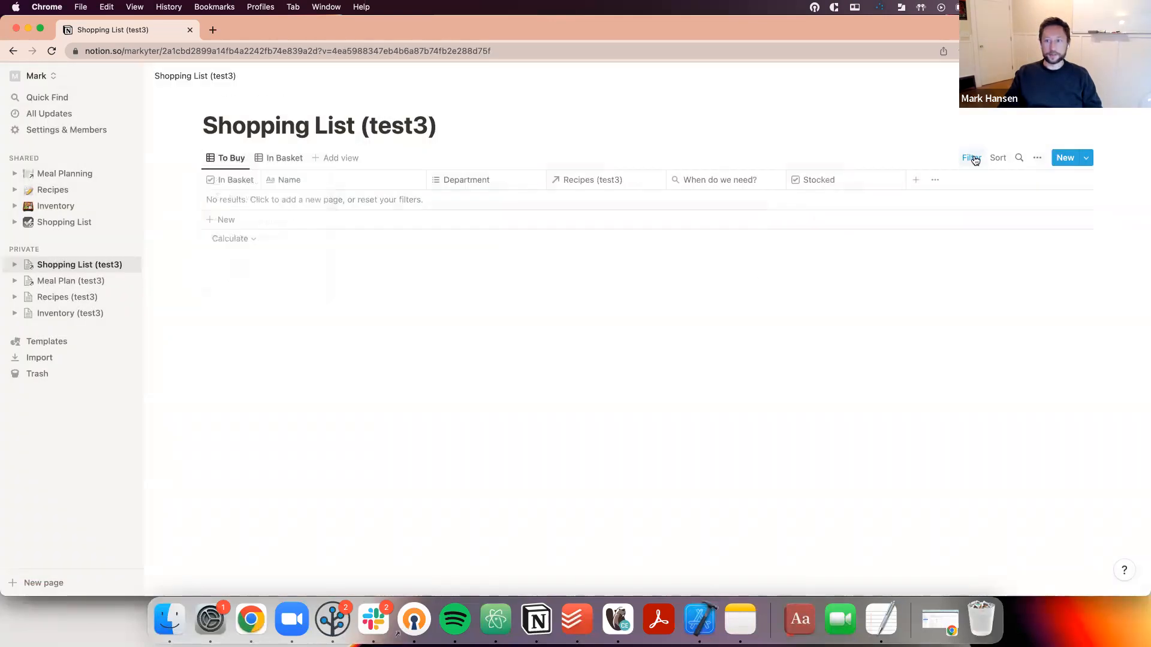
# Change the To Buy view's In Basket filter to Unchecked
pyautogui.click(971, 158)
pyautogui.click(527, 185)
pyautogui.click(511, 277)
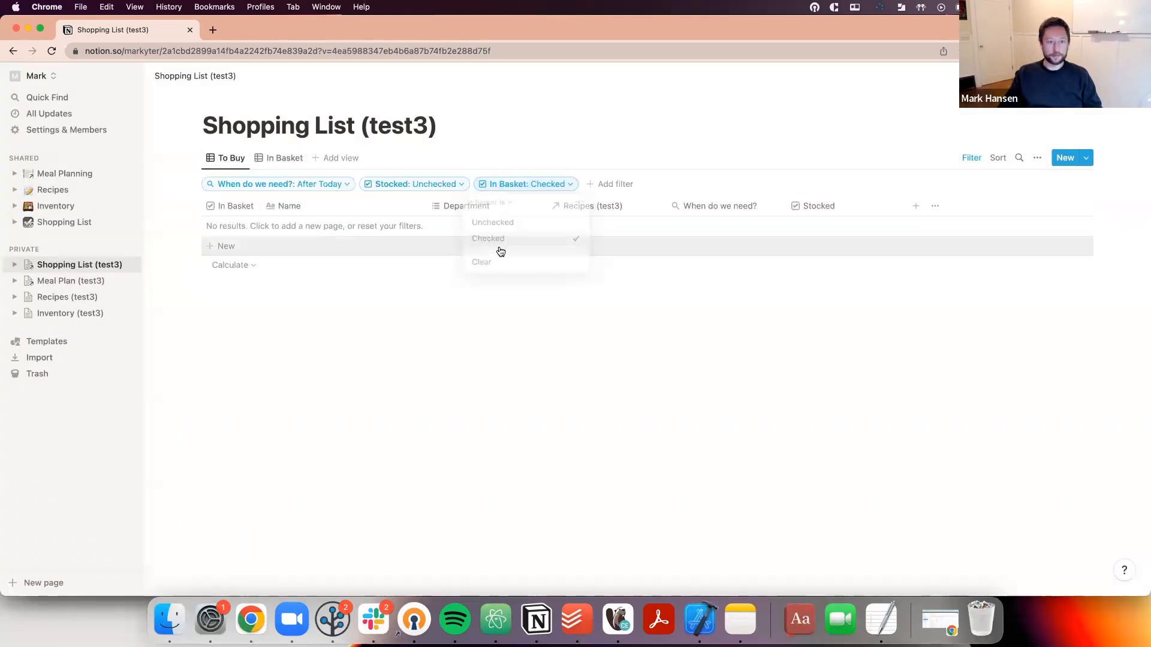
pyautogui.click(522, 185)
pyautogui.click(527, 223)
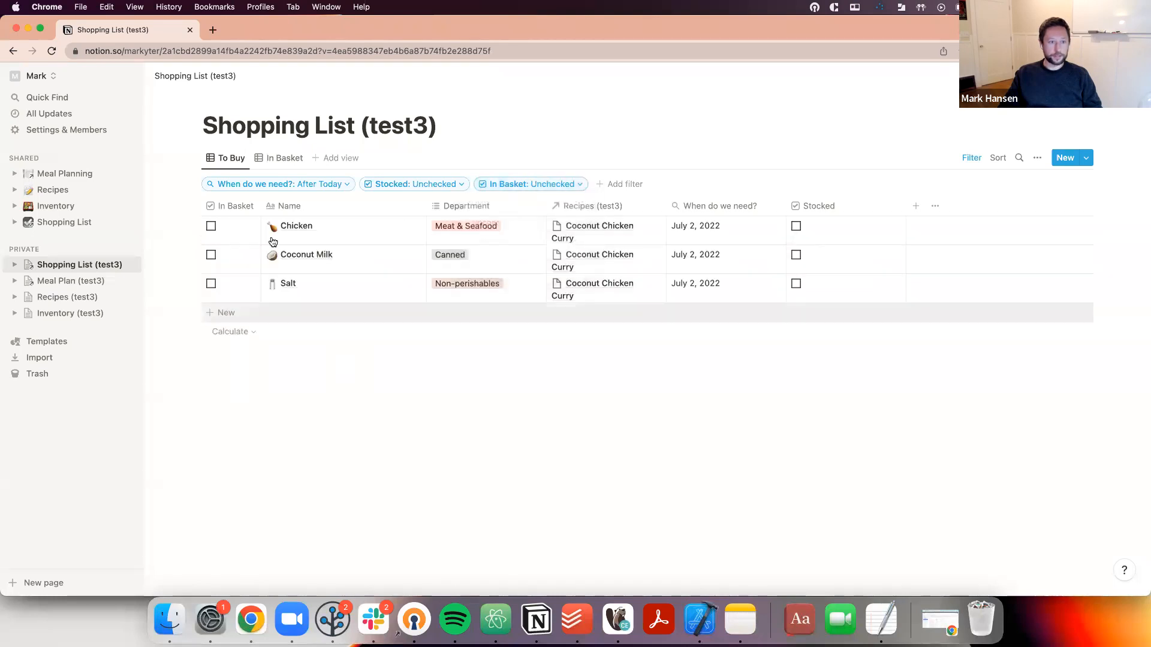
# Add a filter to the In Basket view that keeps only ingredients with In Basket checked
pyautogui.click(282, 158)
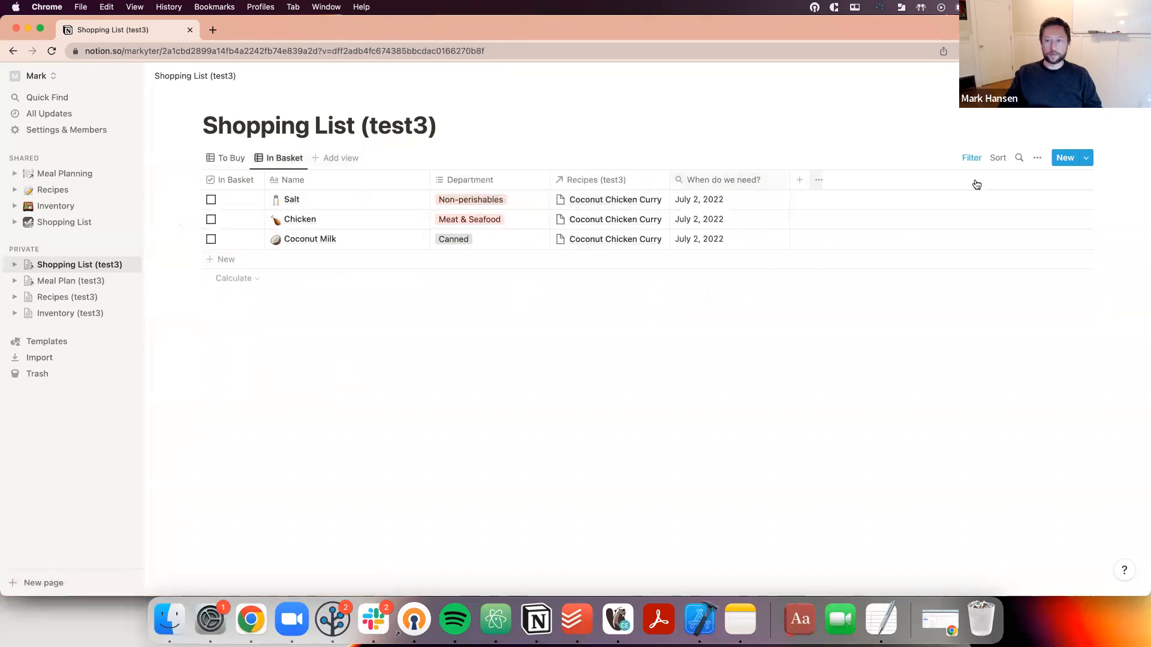
pyautogui.click(960, 160)
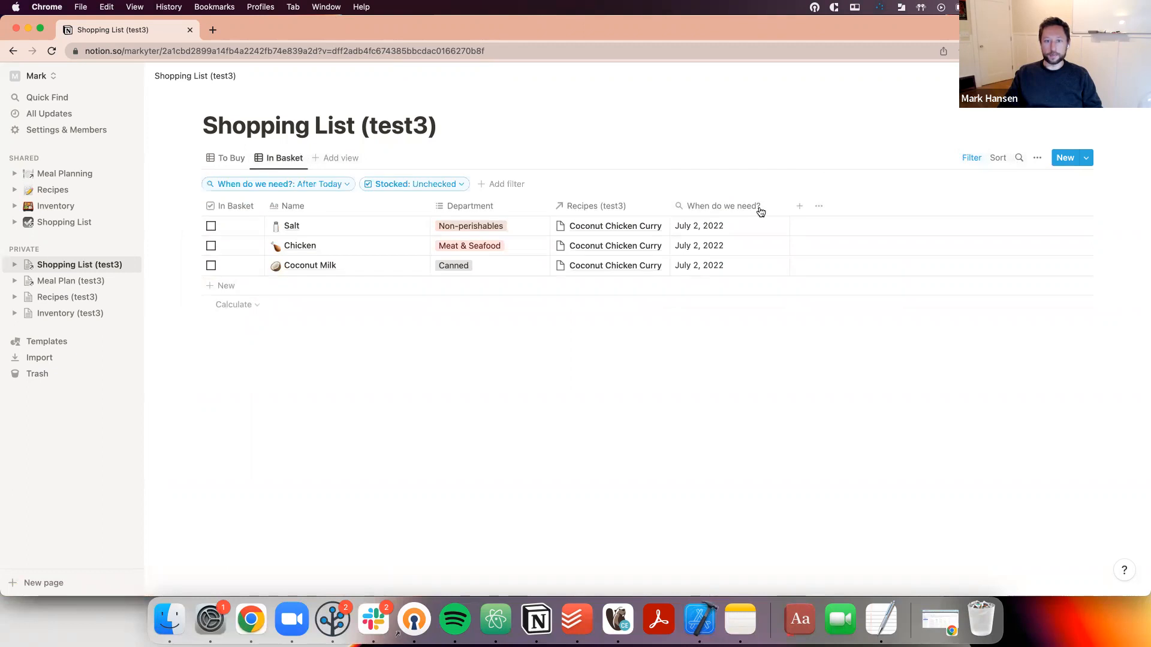
pyautogui.click(511, 184)
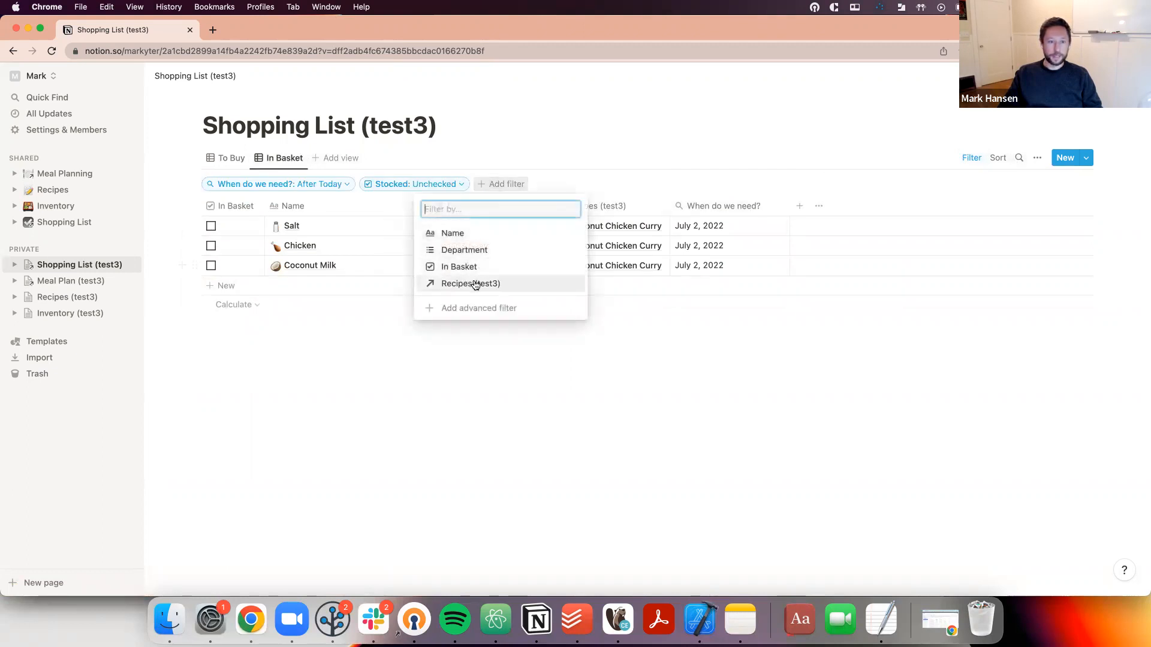
pyautogui.click(473, 267)
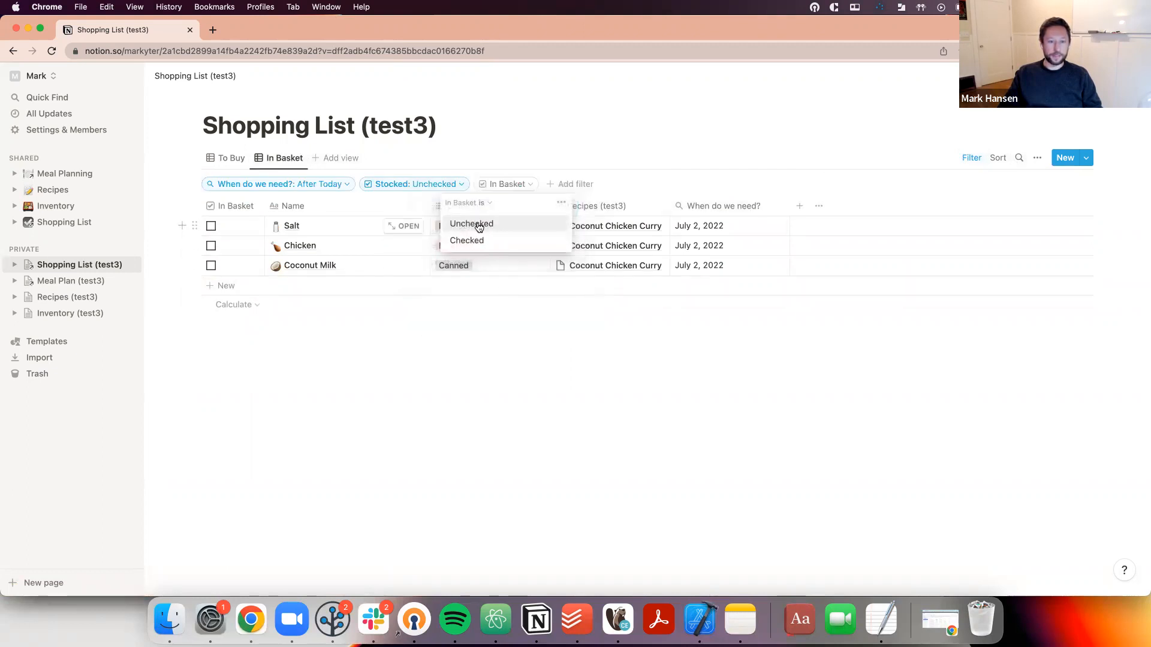
pyautogui.click(473, 241)
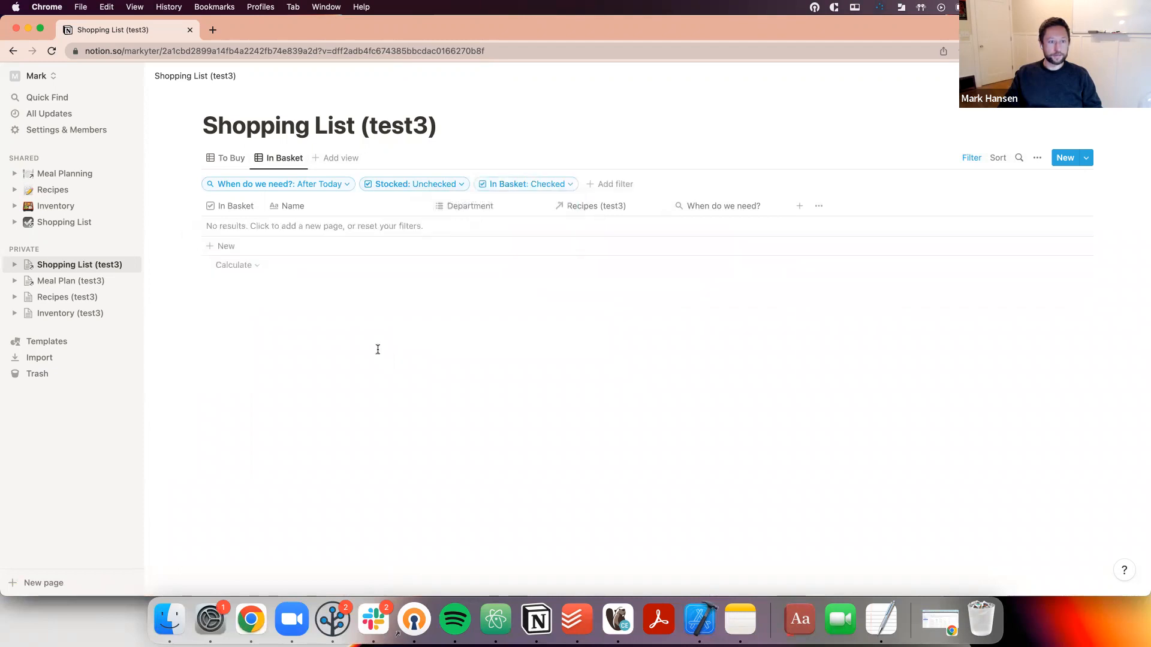
# Hide the Stocked property in the To Buy view
pyautogui.click(237, 158)
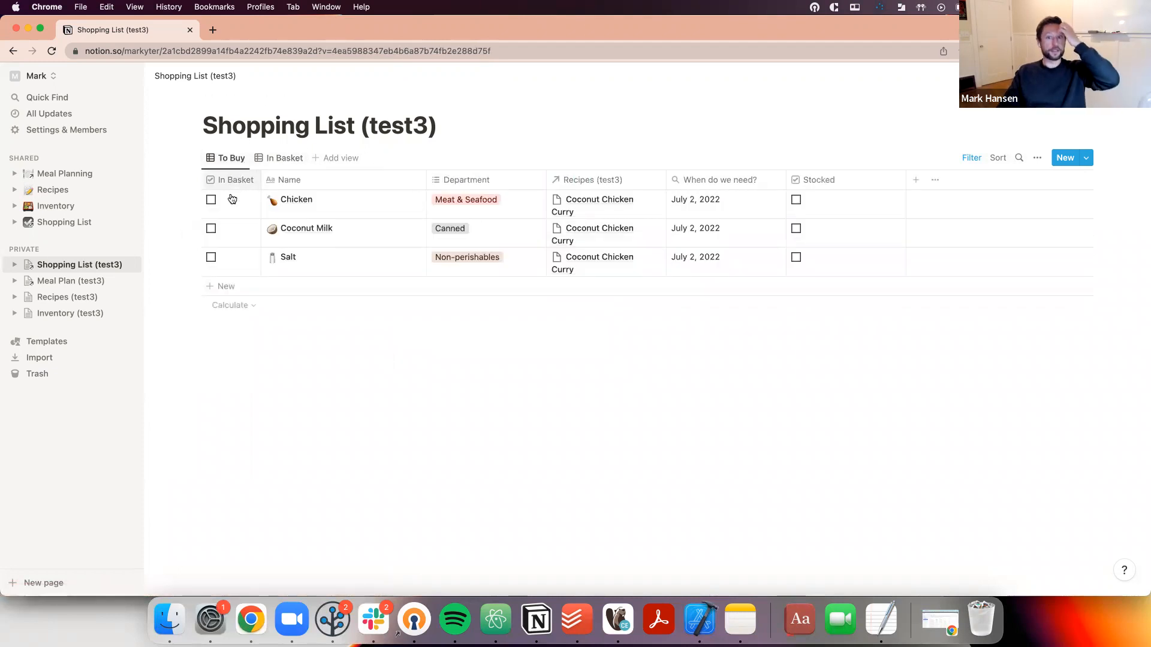
pyautogui.click(1037, 158)
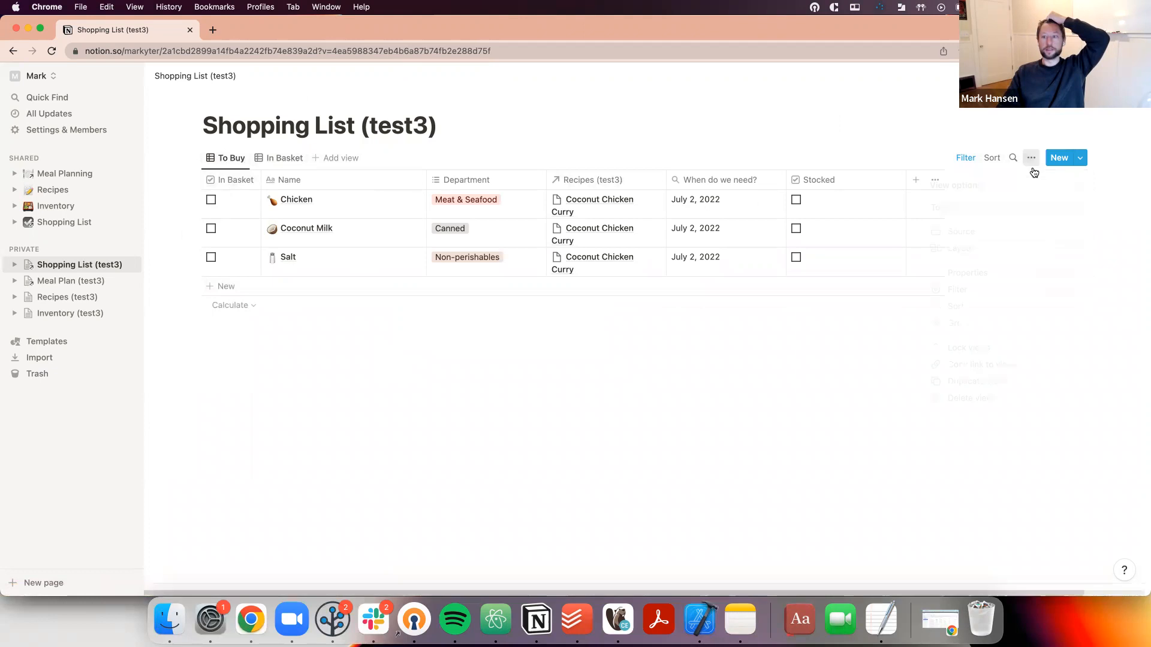
pyautogui.click(1013, 273)
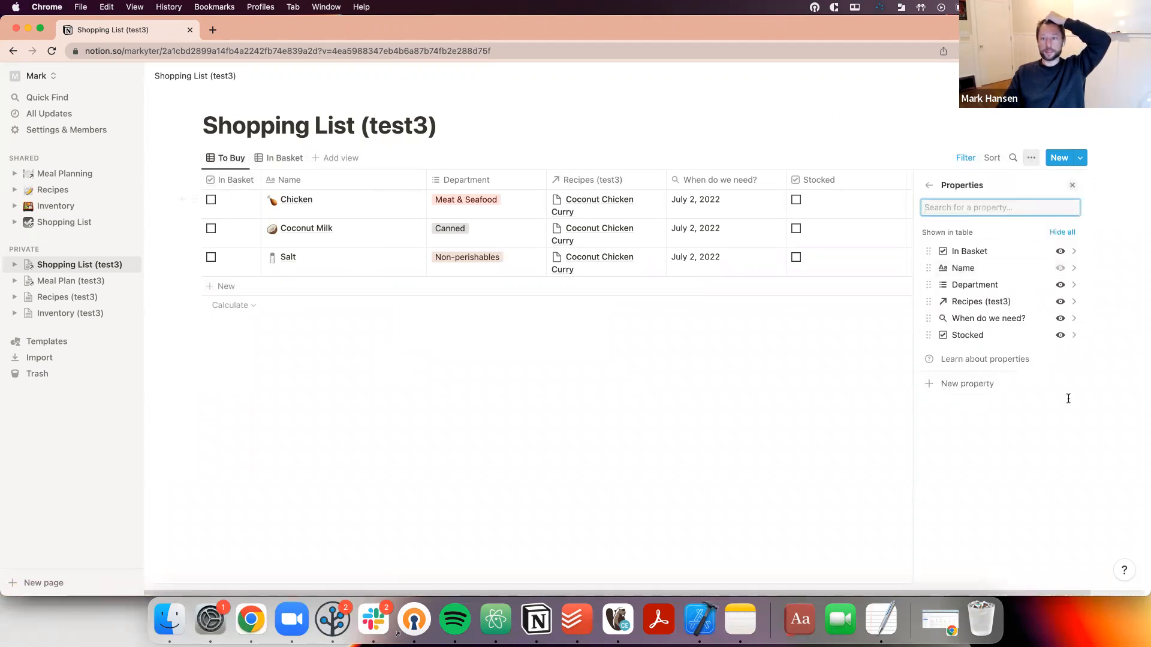
pyautogui.click(1061, 336)
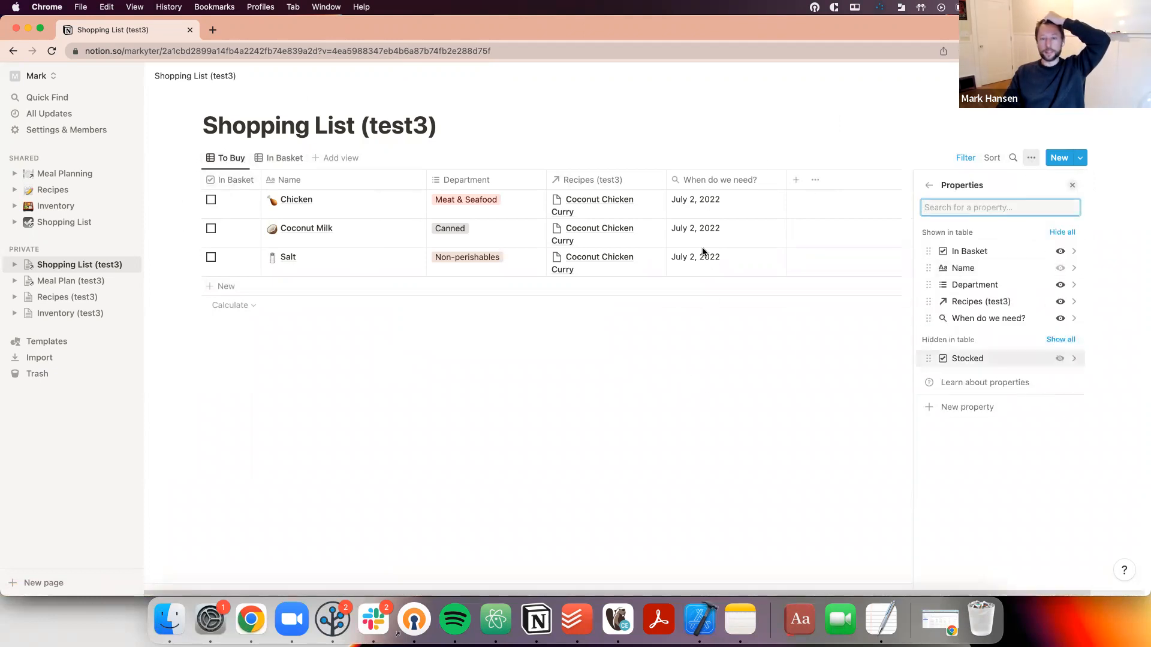
# Close the property settings and narrow the Name column in the To Buy view
pyautogui.click(728, 365)
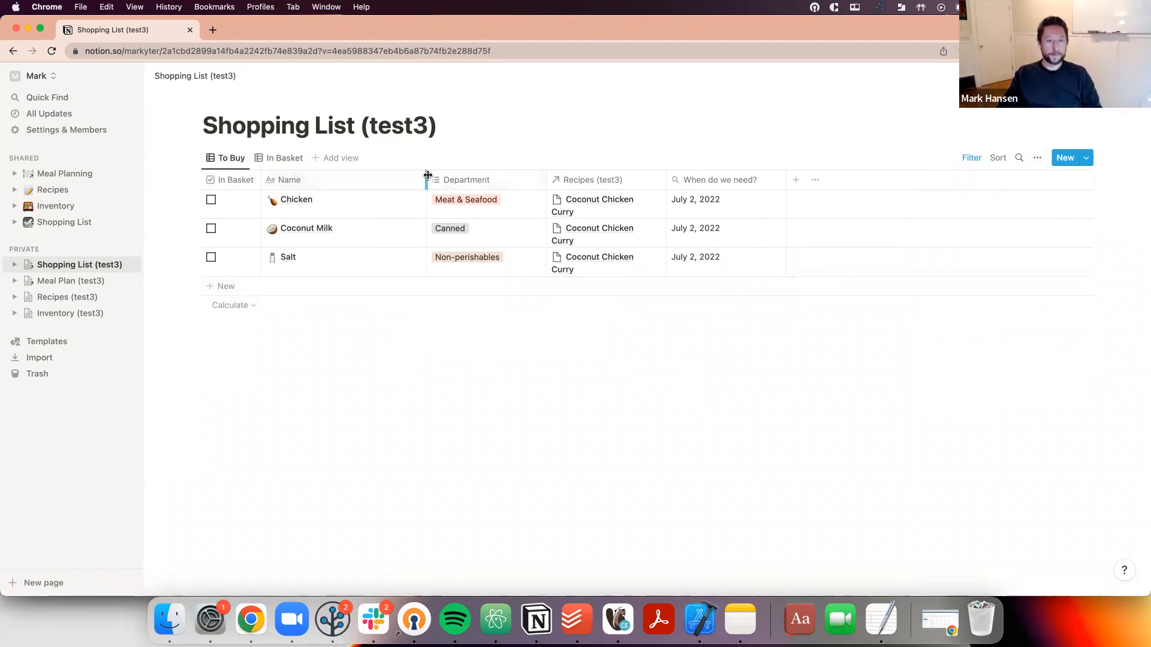
pyautogui.moveTo(426, 182); pyautogui.dragTo(364, 187)
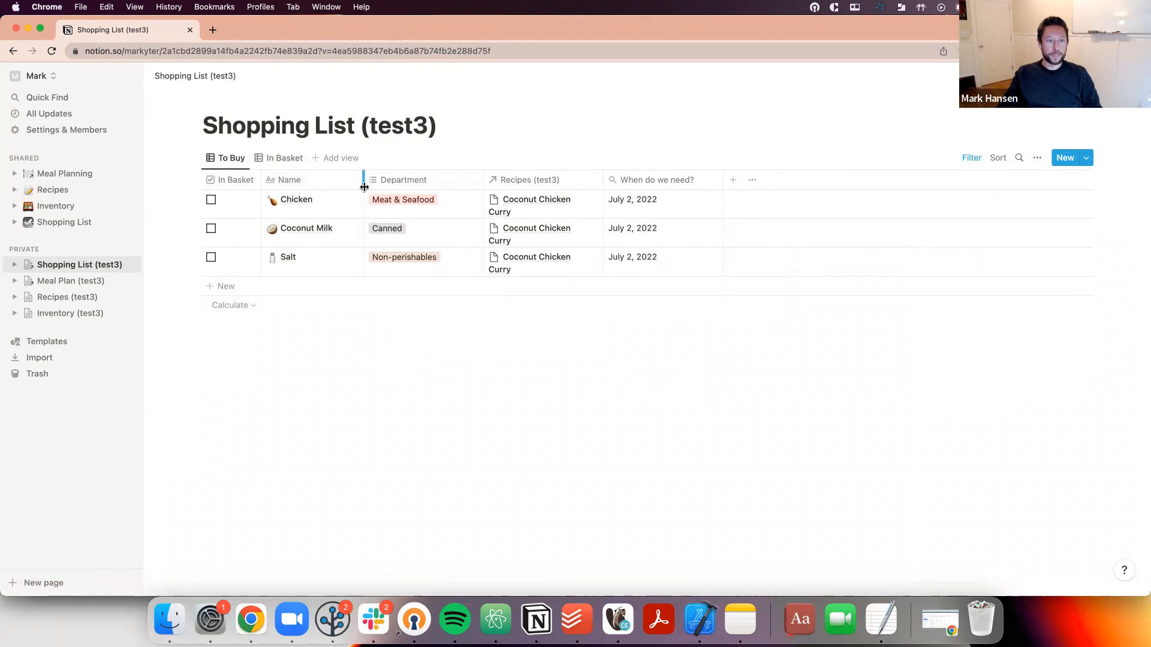
# Mark Chicken, Coconut Milk and Salt as In Basket from the To Buy view, checking the In Basket view for them
pyautogui.click(211, 199)
pyautogui.click(279, 157)
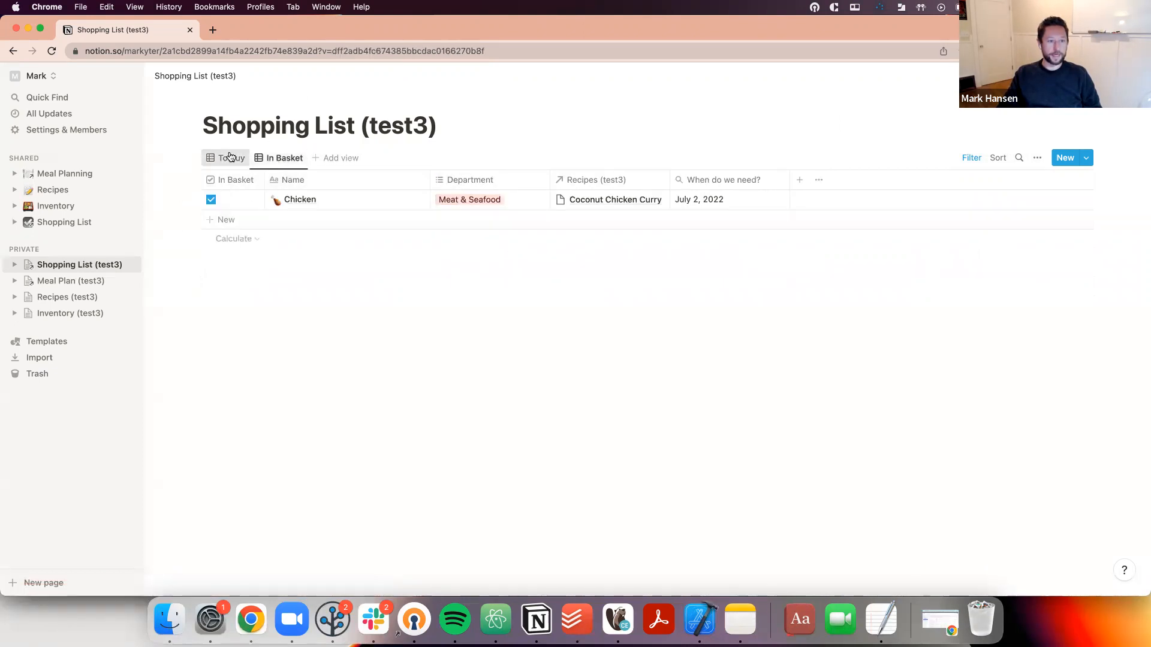
pyautogui.click(231, 158)
pyautogui.click(211, 220)
pyautogui.click(211, 200)
pyautogui.click(279, 158)
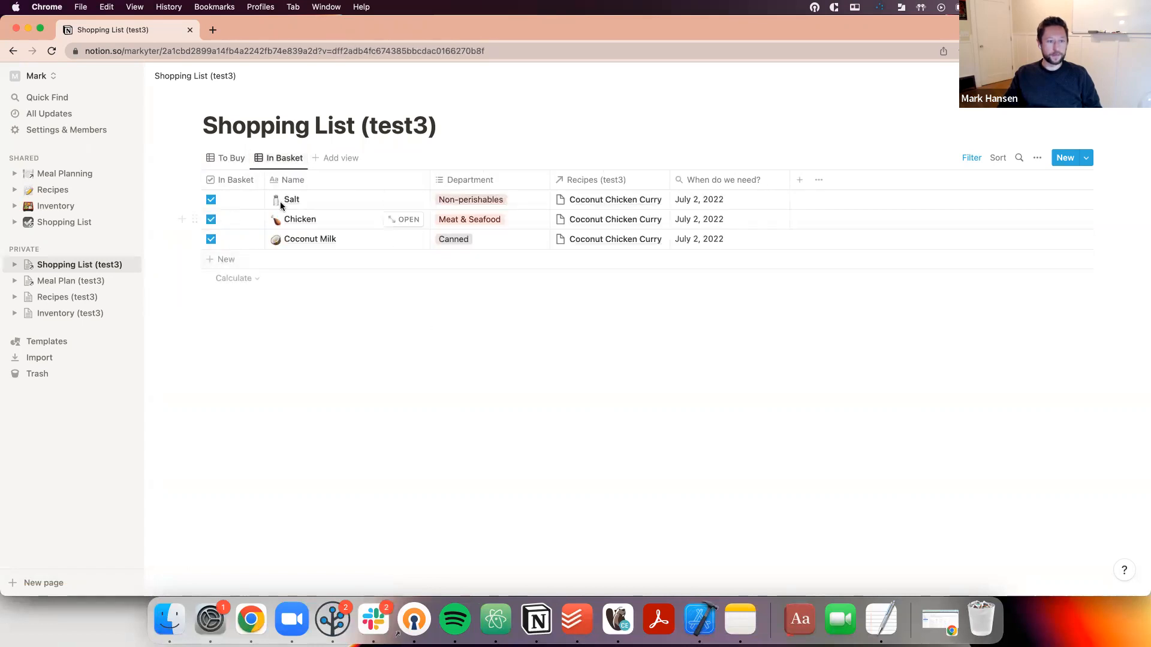
# Uncheck Chicken in the In Basket view, mark it as In Basket again from the To Buy view, and reopen the In Basket view
pyautogui.click(211, 219)
pyautogui.click(233, 157)
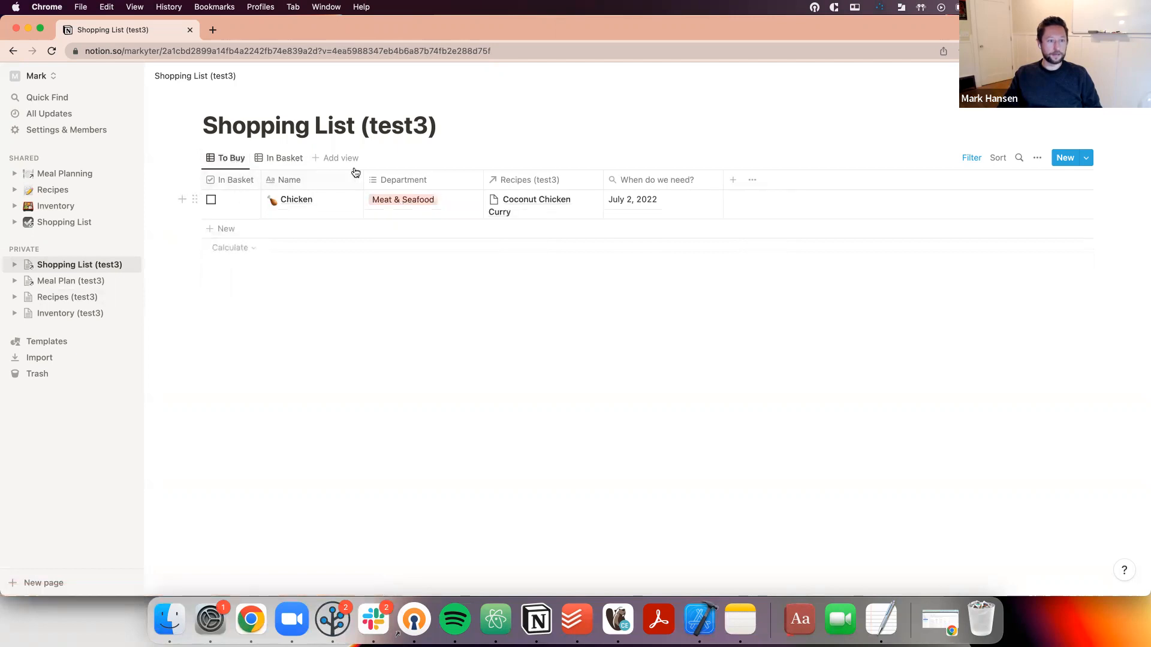
pyautogui.click(211, 199)
pyautogui.click(282, 157)
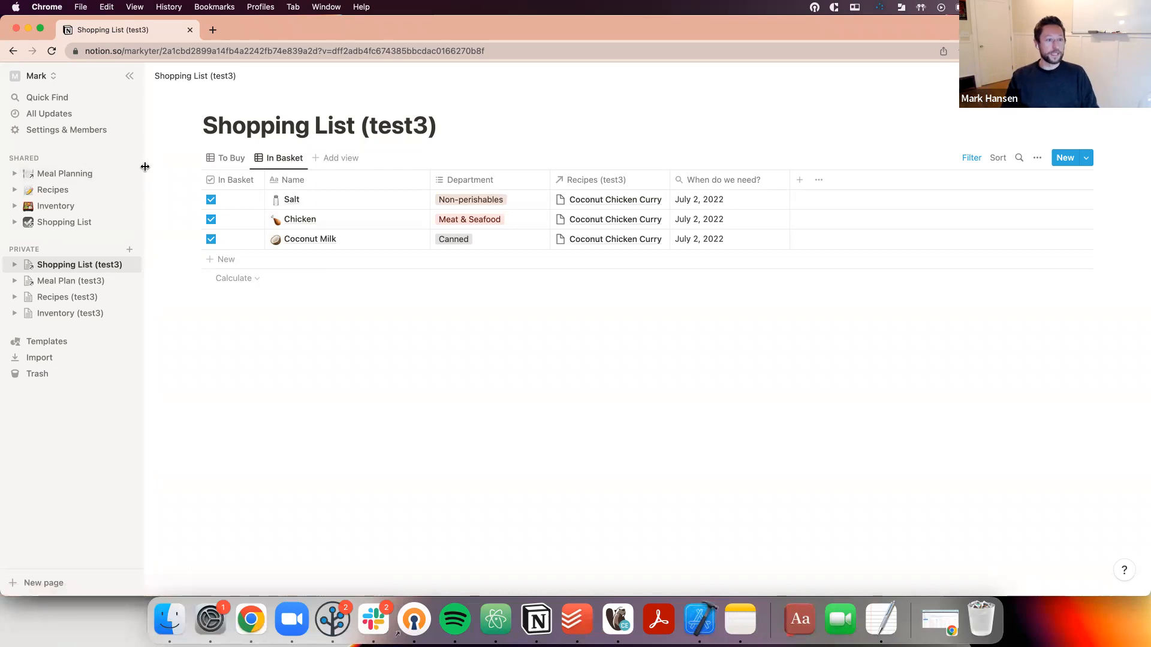
# Compare the To Buy and In Basket views, then return Chicken and Salt to To Buy by clearing their In Basket checkboxes
pyautogui.click(227, 158)
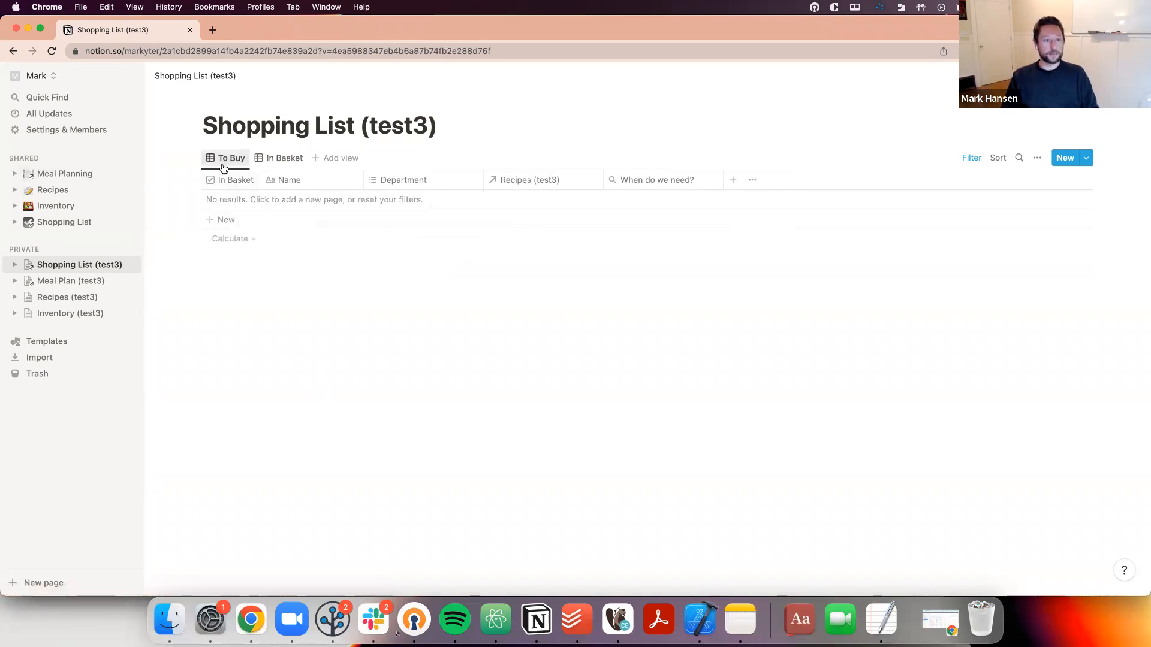
pyautogui.click(278, 157)
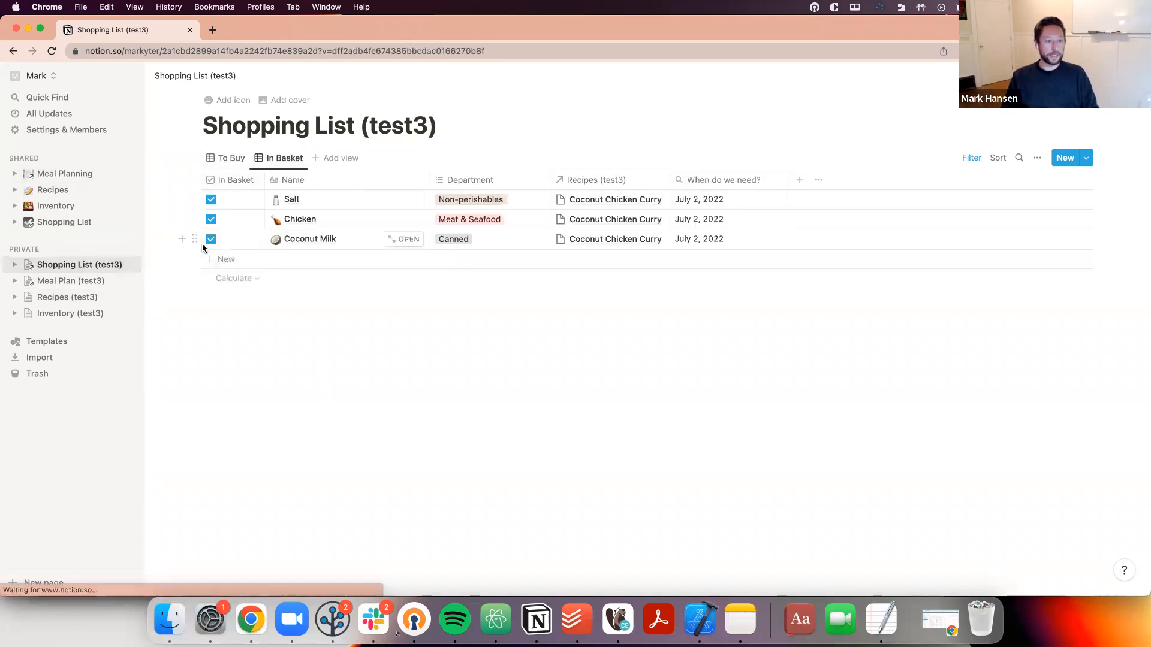
pyautogui.click(217, 234)
pyautogui.click(217, 247)
pyautogui.click(211, 200)
pyautogui.click(226, 159)
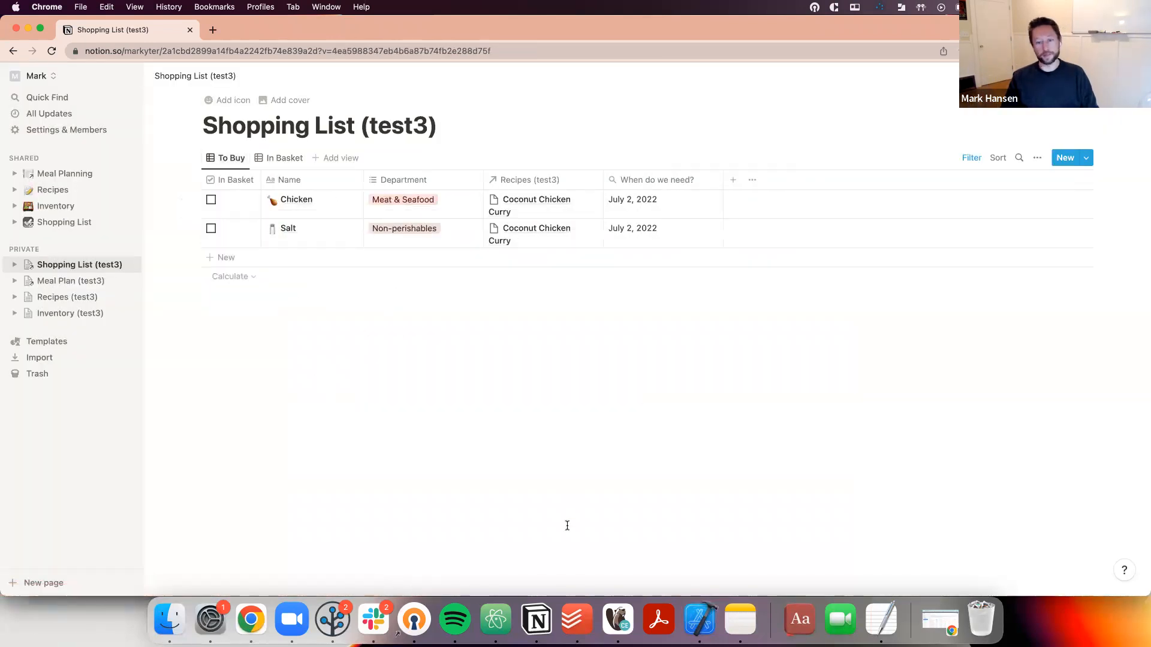
pyautogui.click(291, 620)
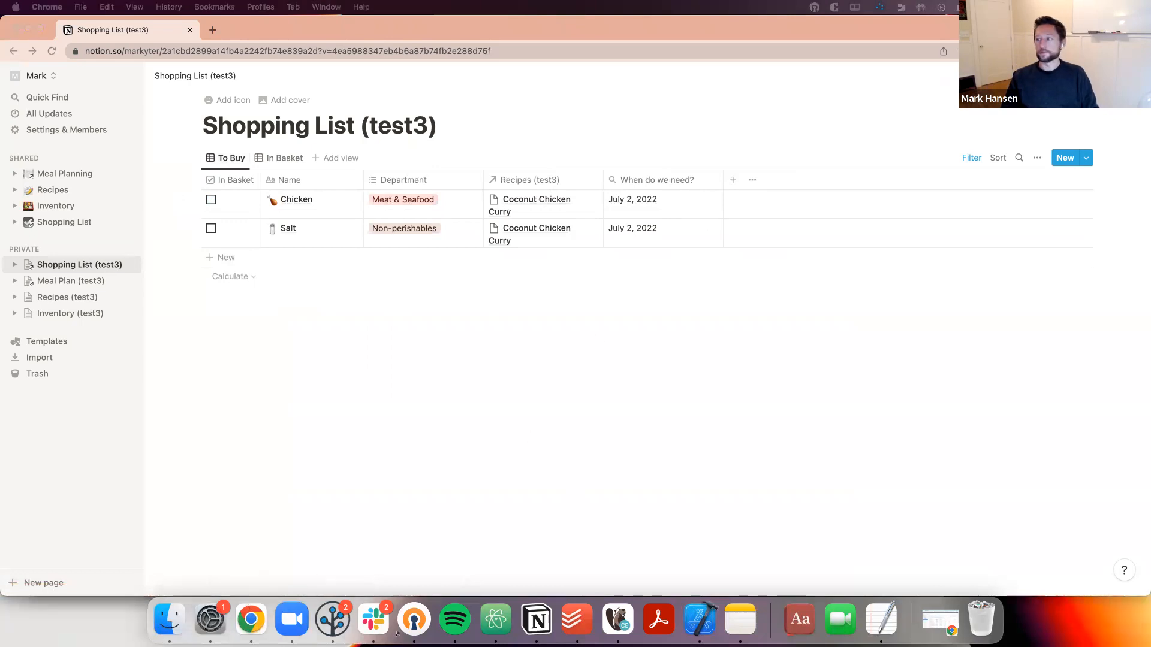